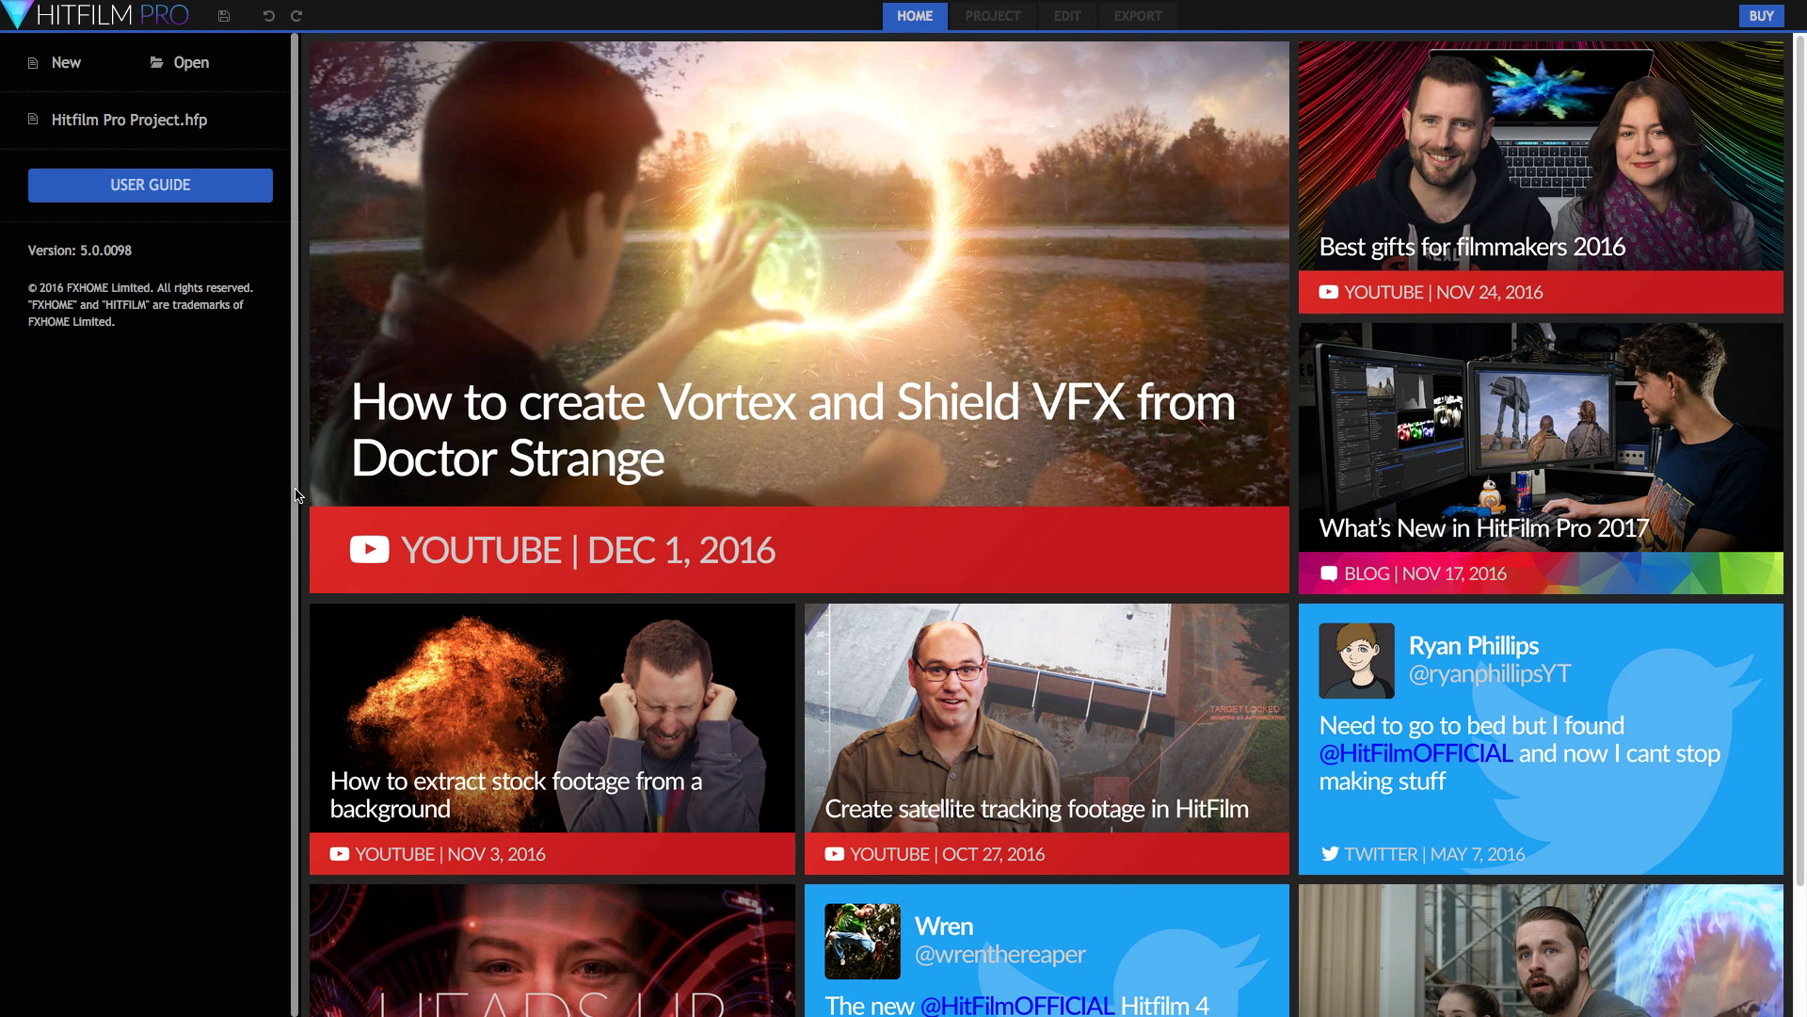
# - Set the new project's template to 1080p Full HD @ 25 fps (1920×1080, 48000 Hz)
pyautogui.scroll(-1, 1304, 425)
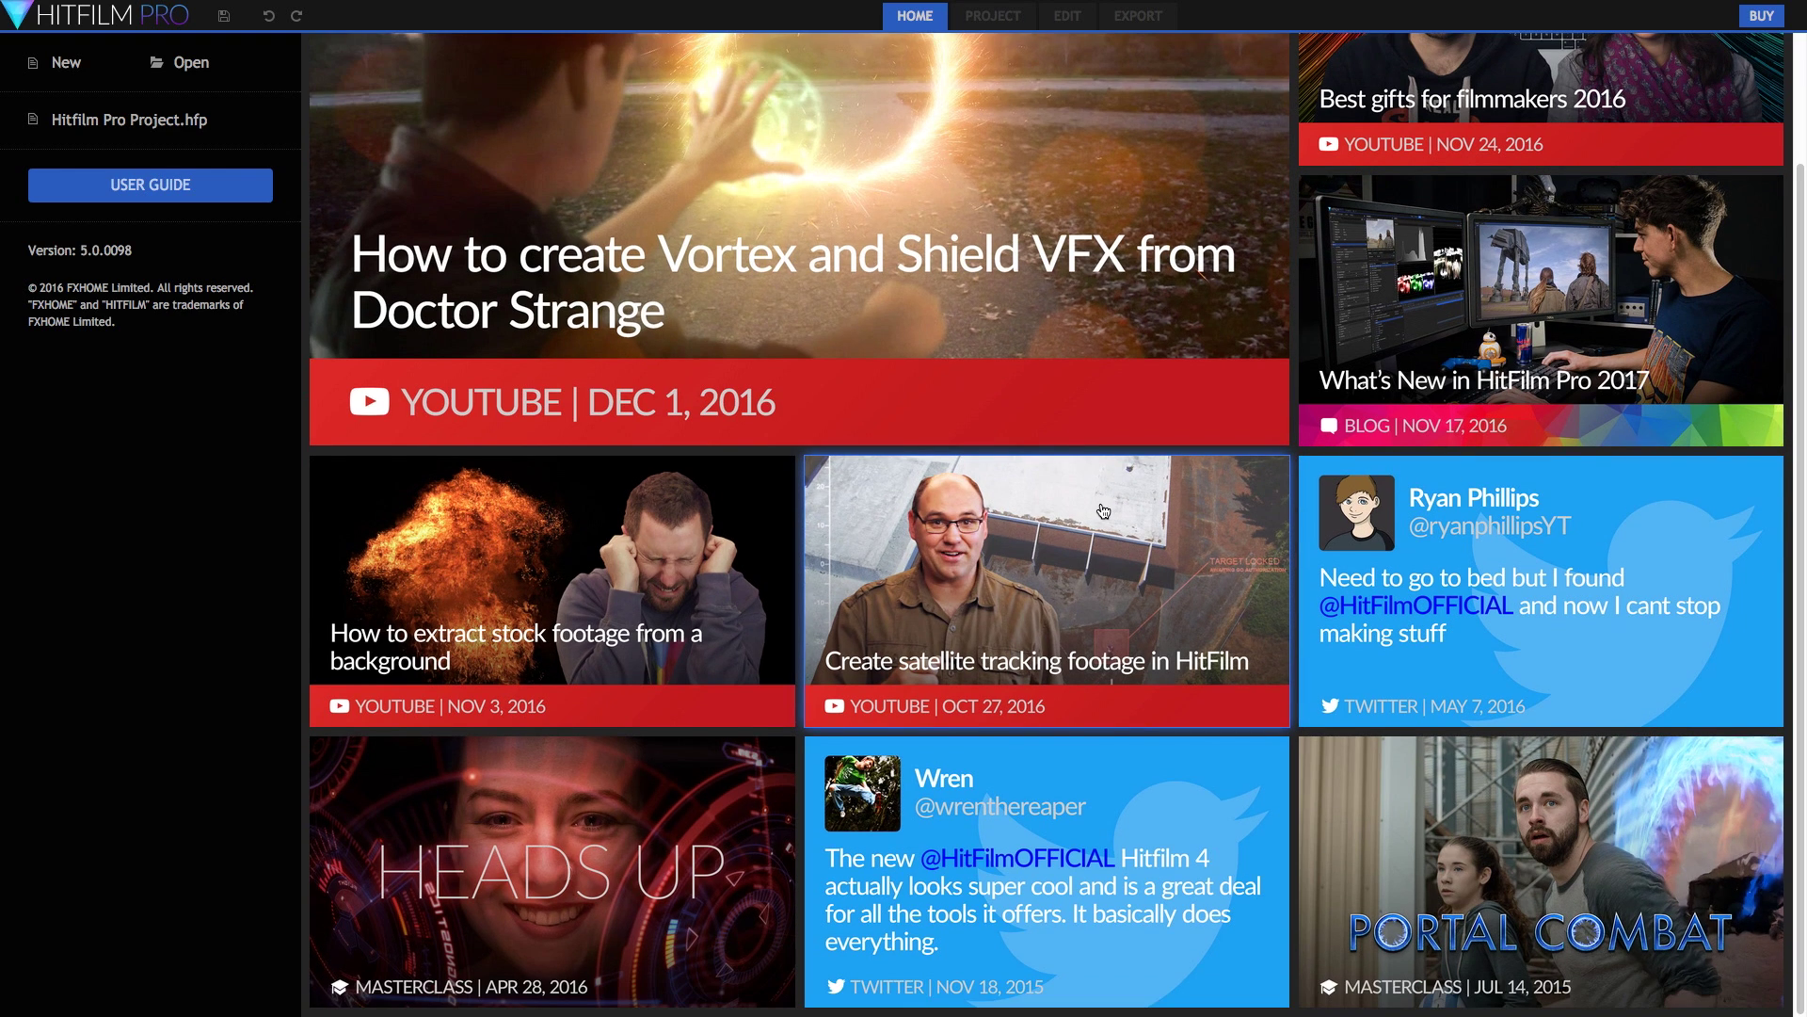
pyautogui.scroll(1, 1083, 499)
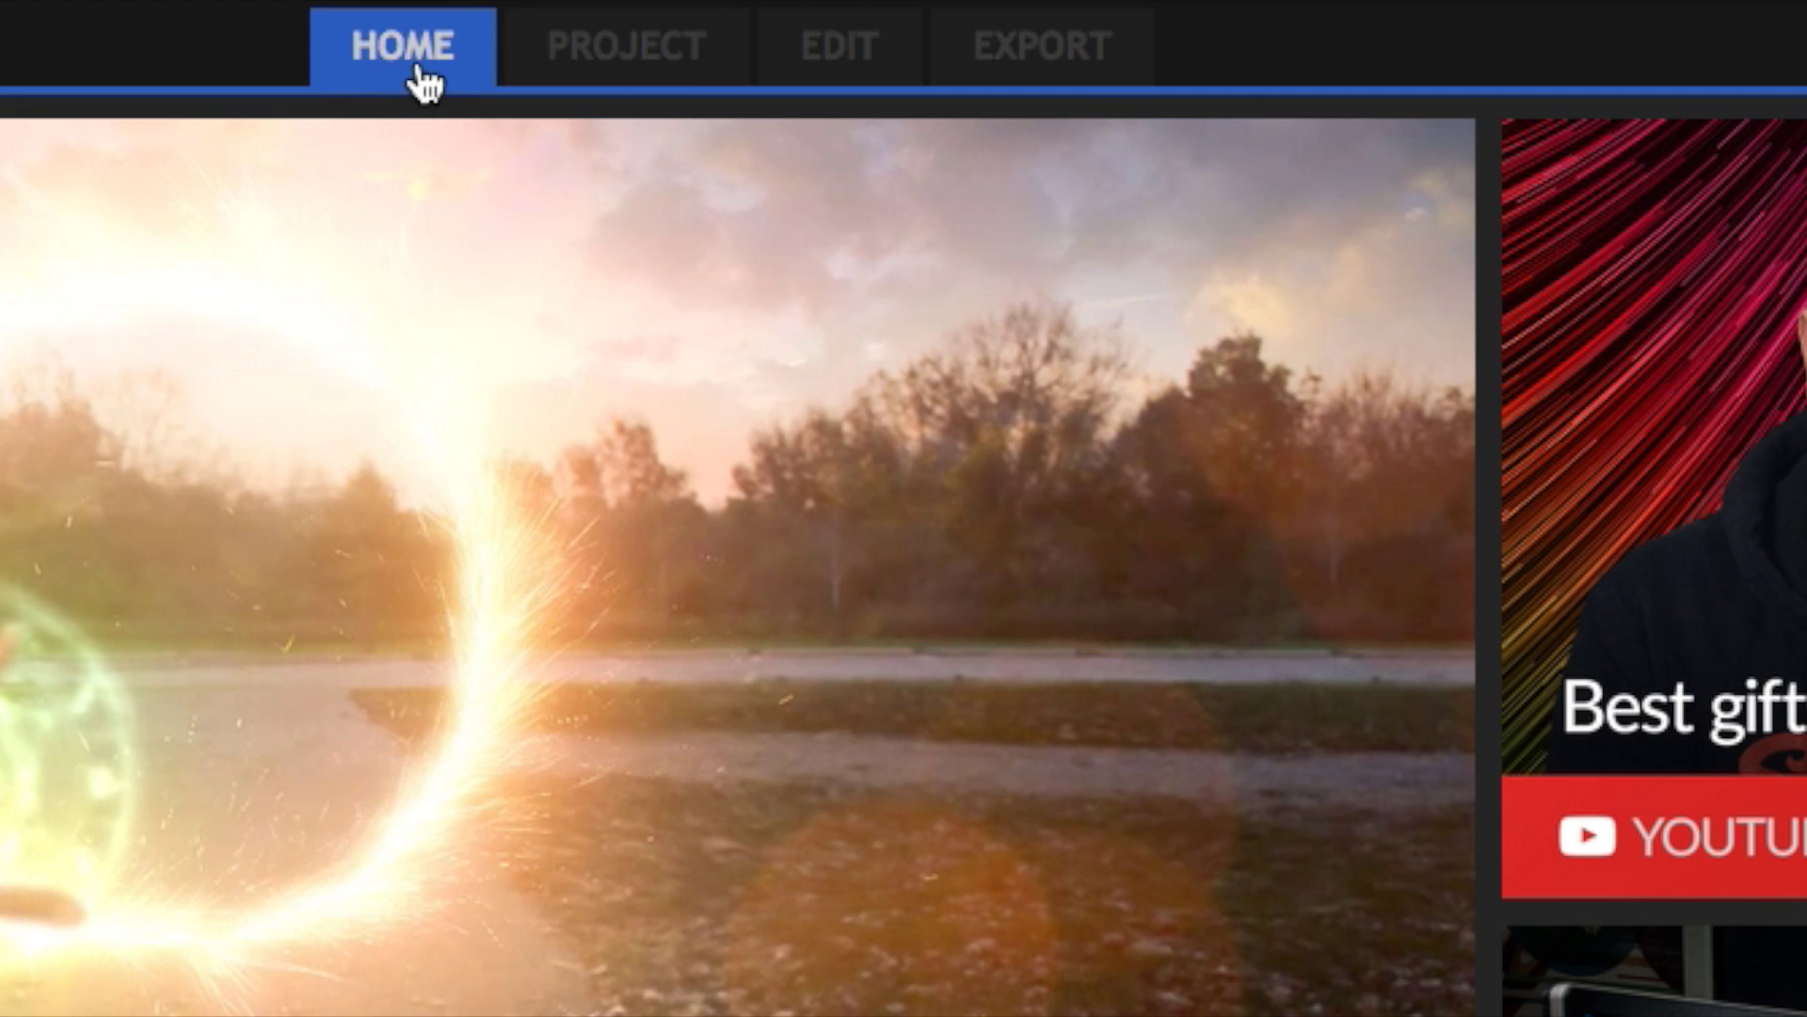
pyautogui.click(556, 42)
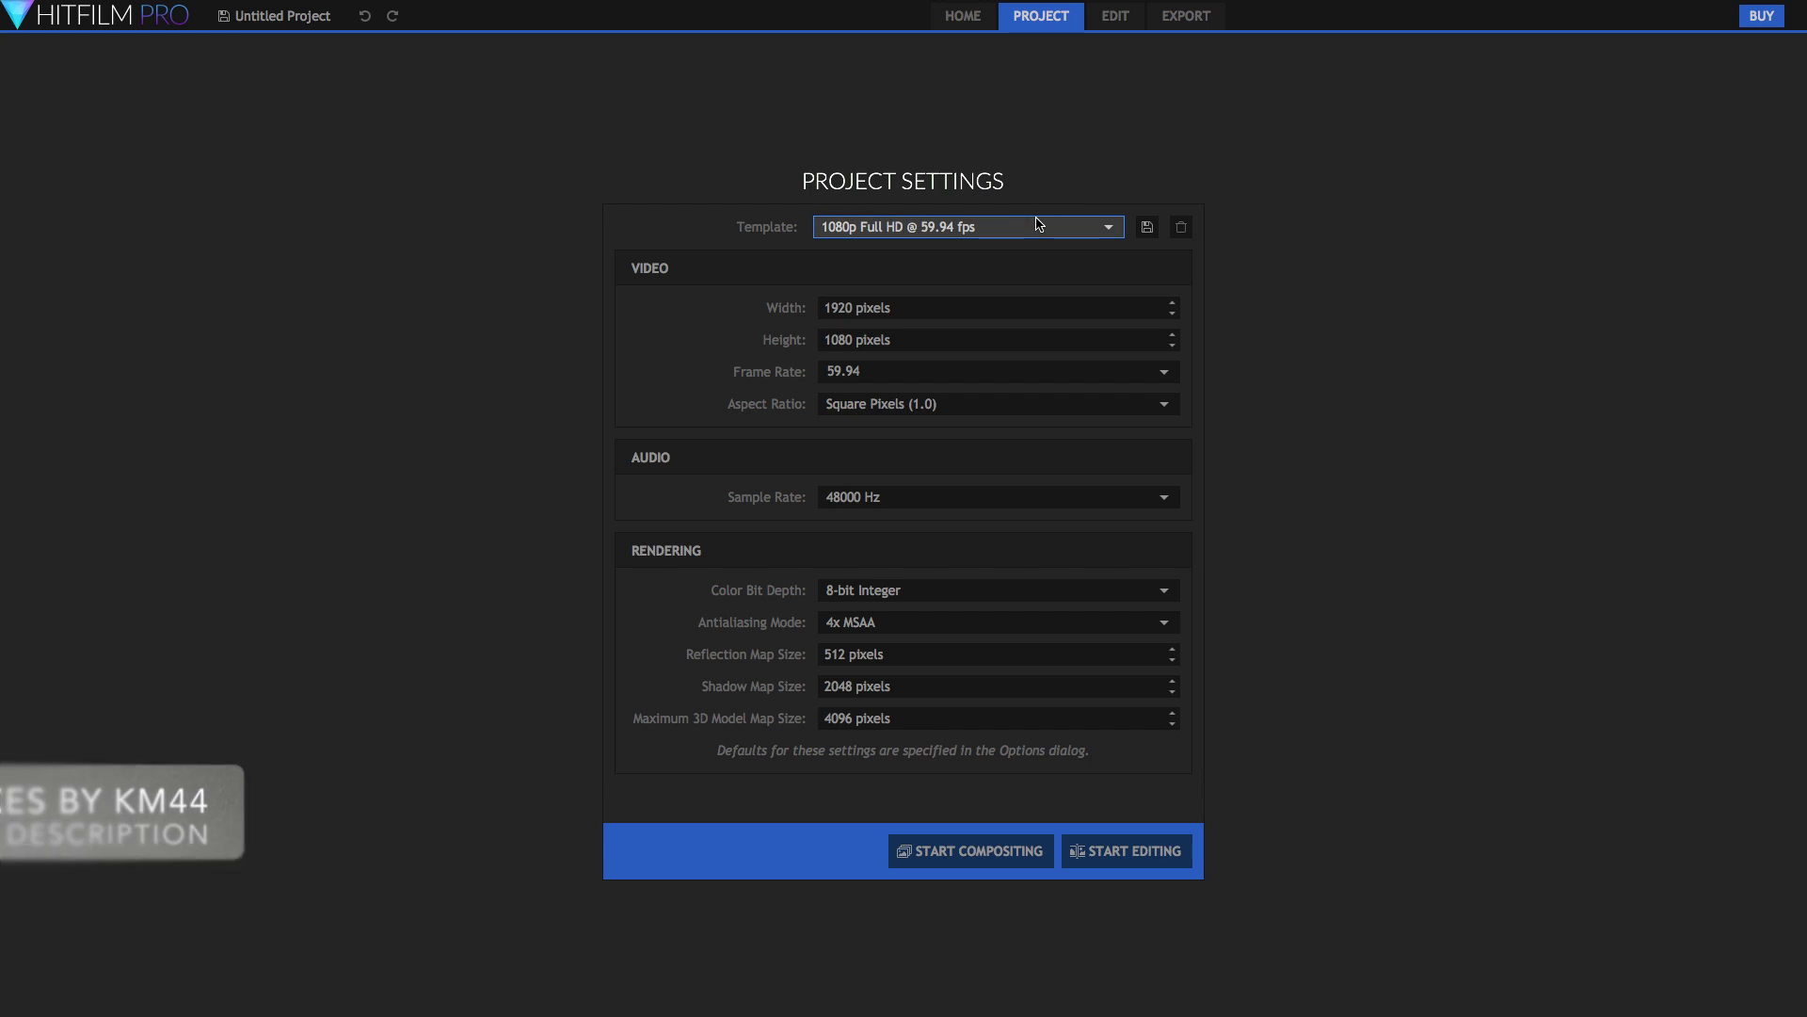
pyautogui.click(1036, 226)
pyautogui.scroll(-12, 1056, 284)
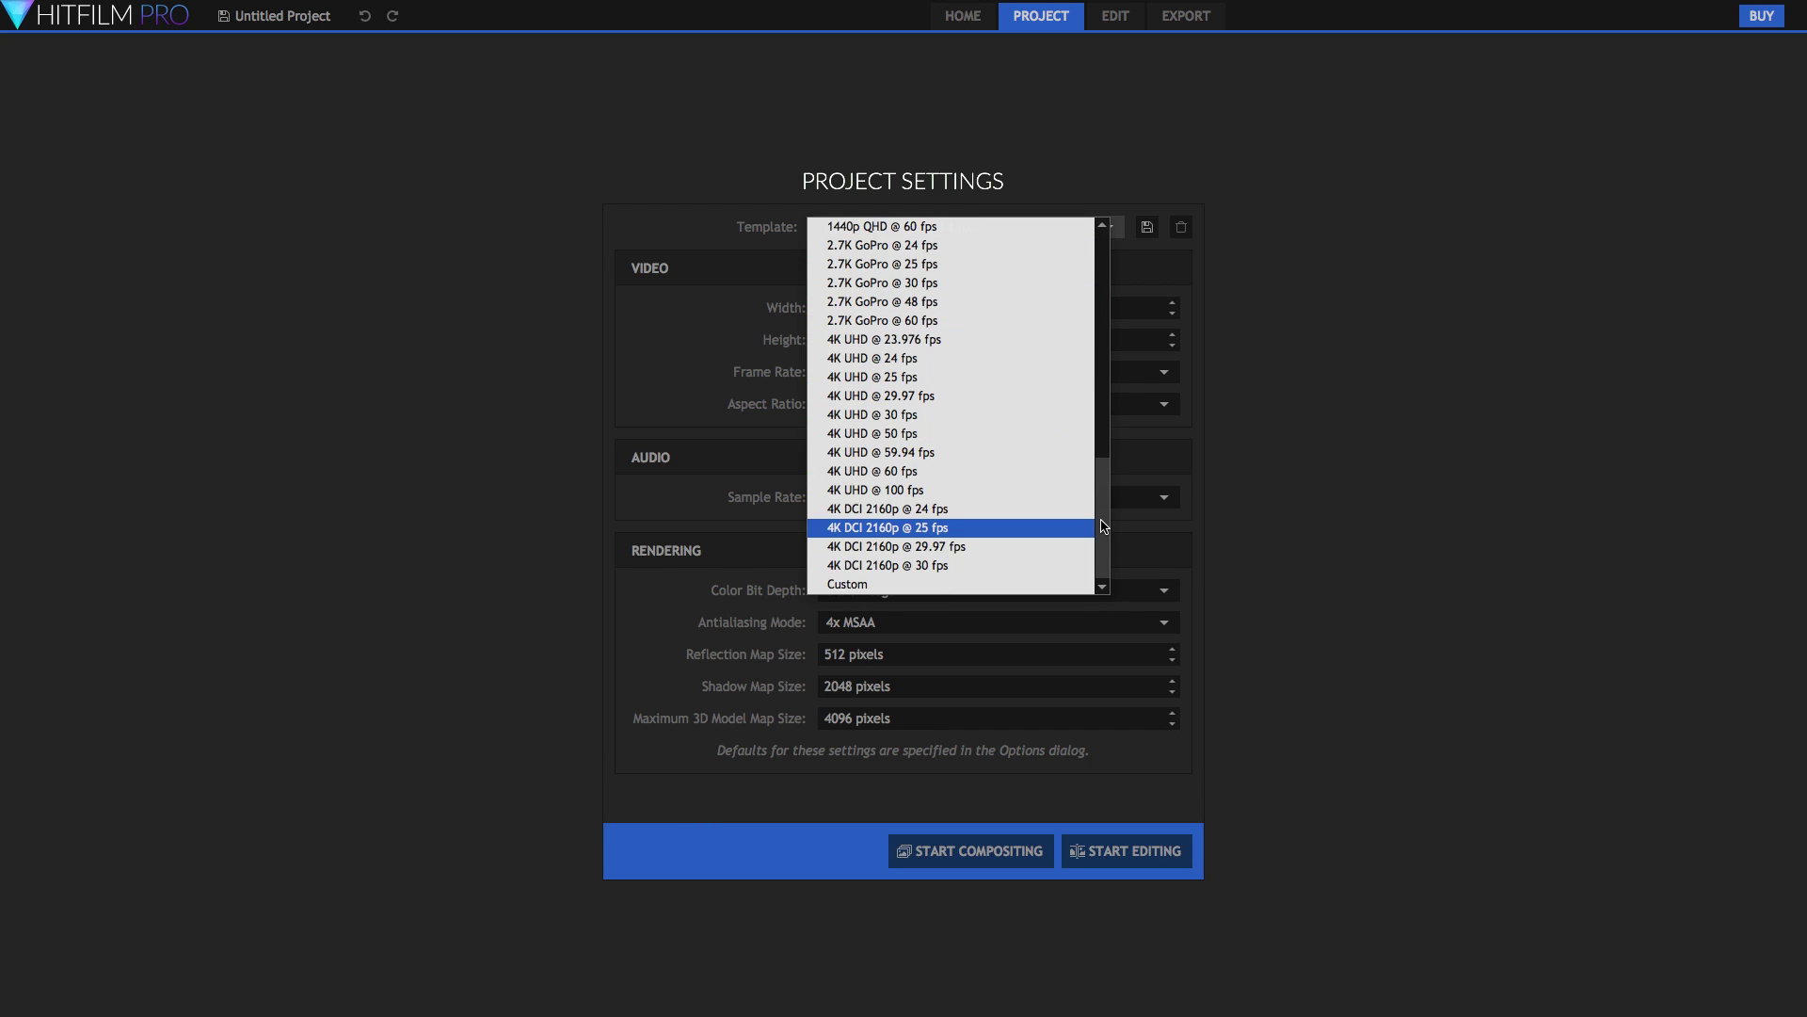
pyautogui.scroll(3, 1105, 526)
pyautogui.scroll(-3, 992, 566)
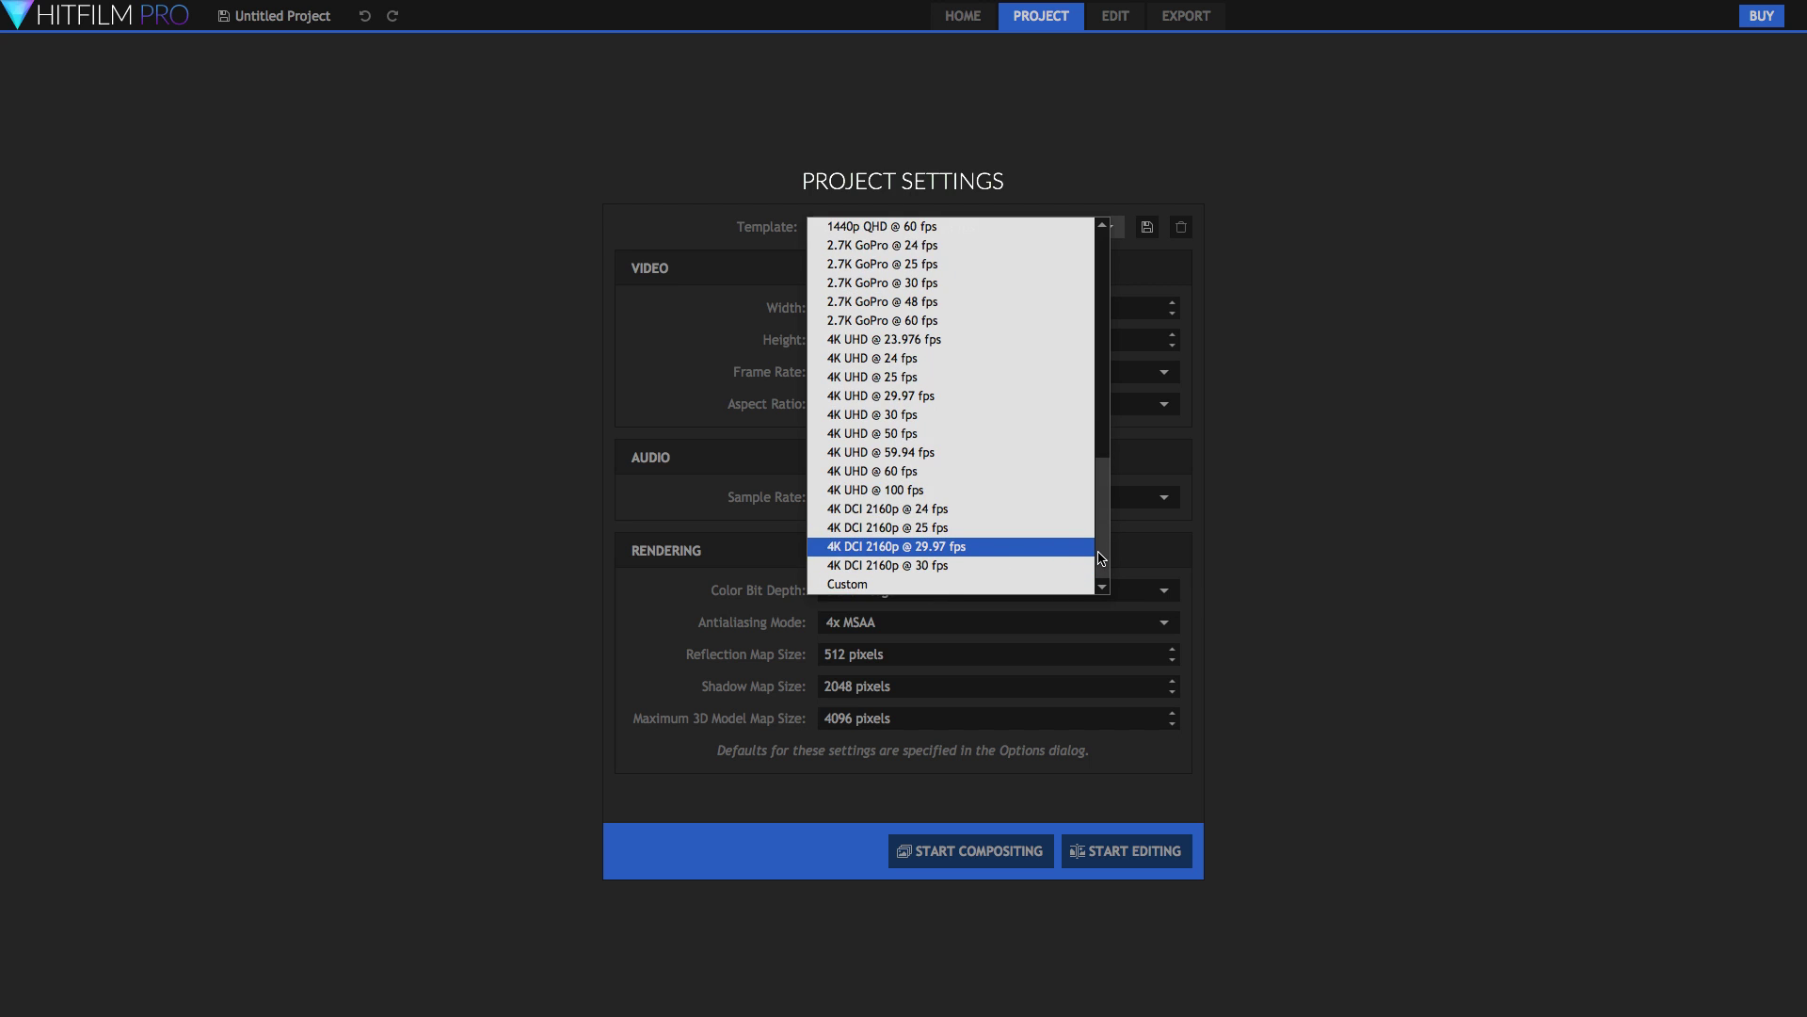
pyautogui.moveTo(1102, 557); pyautogui.dragTo(969, 228)
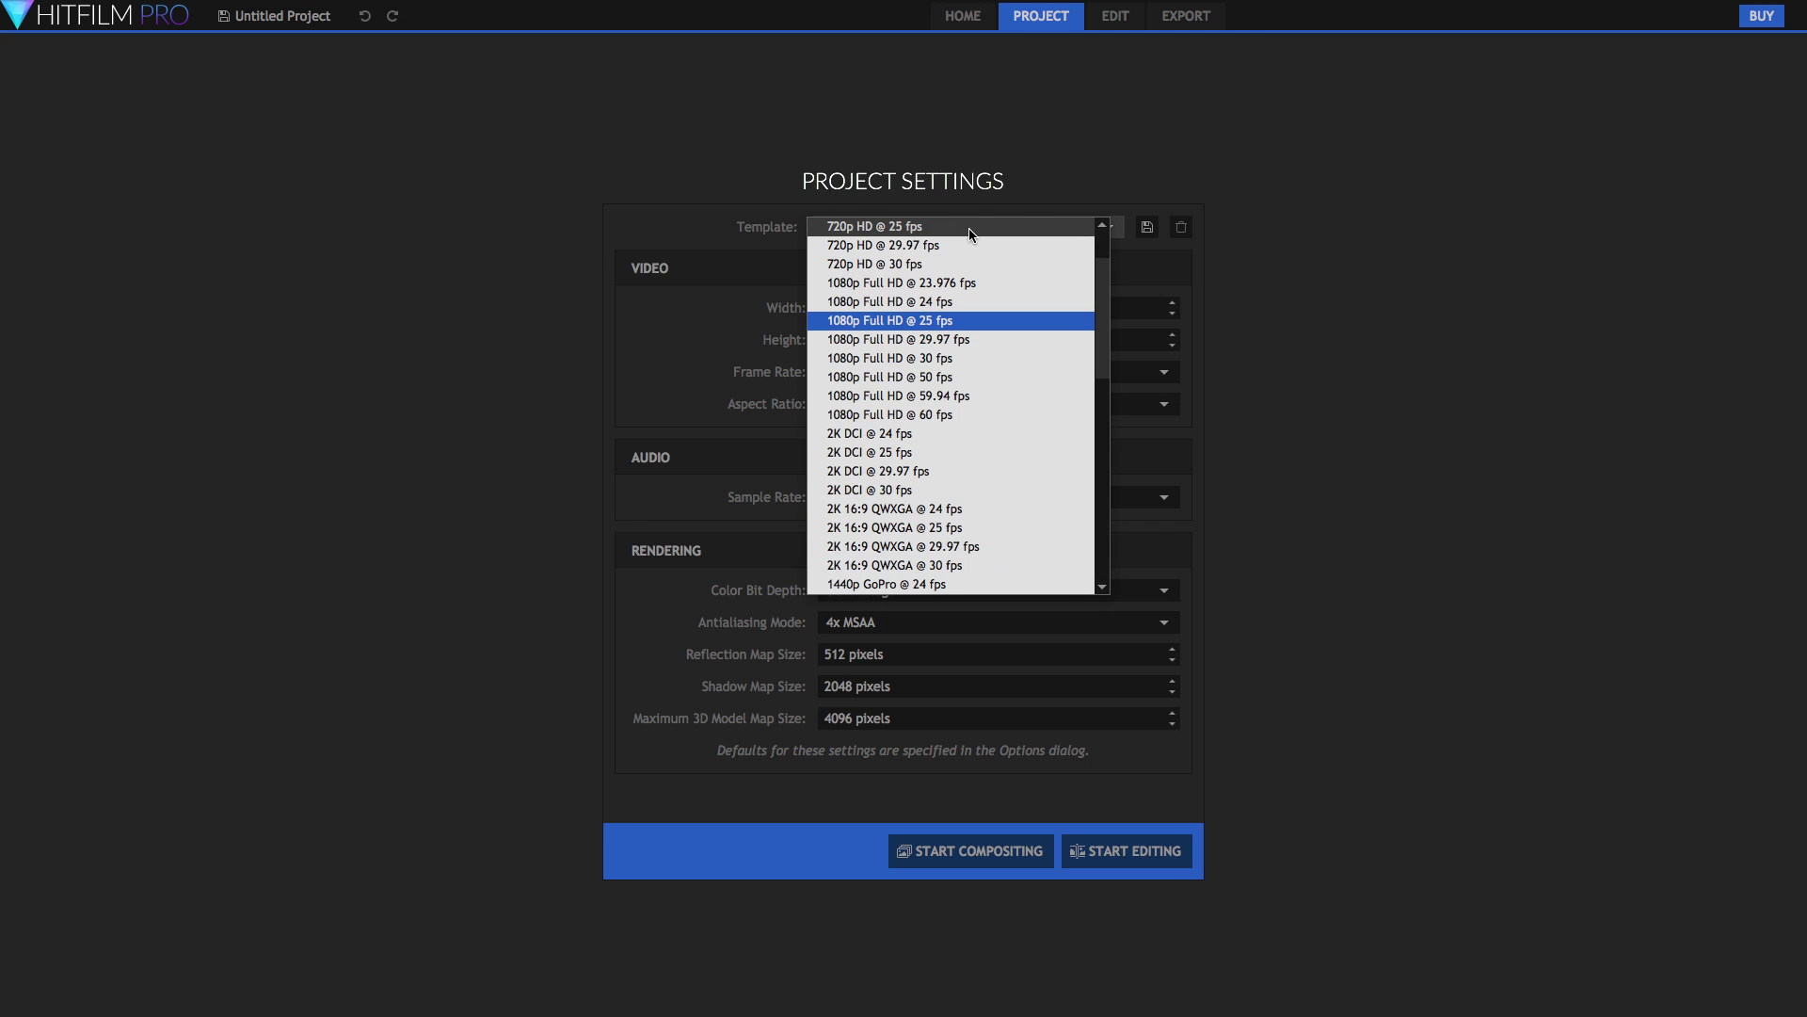
pyautogui.click(937, 321)
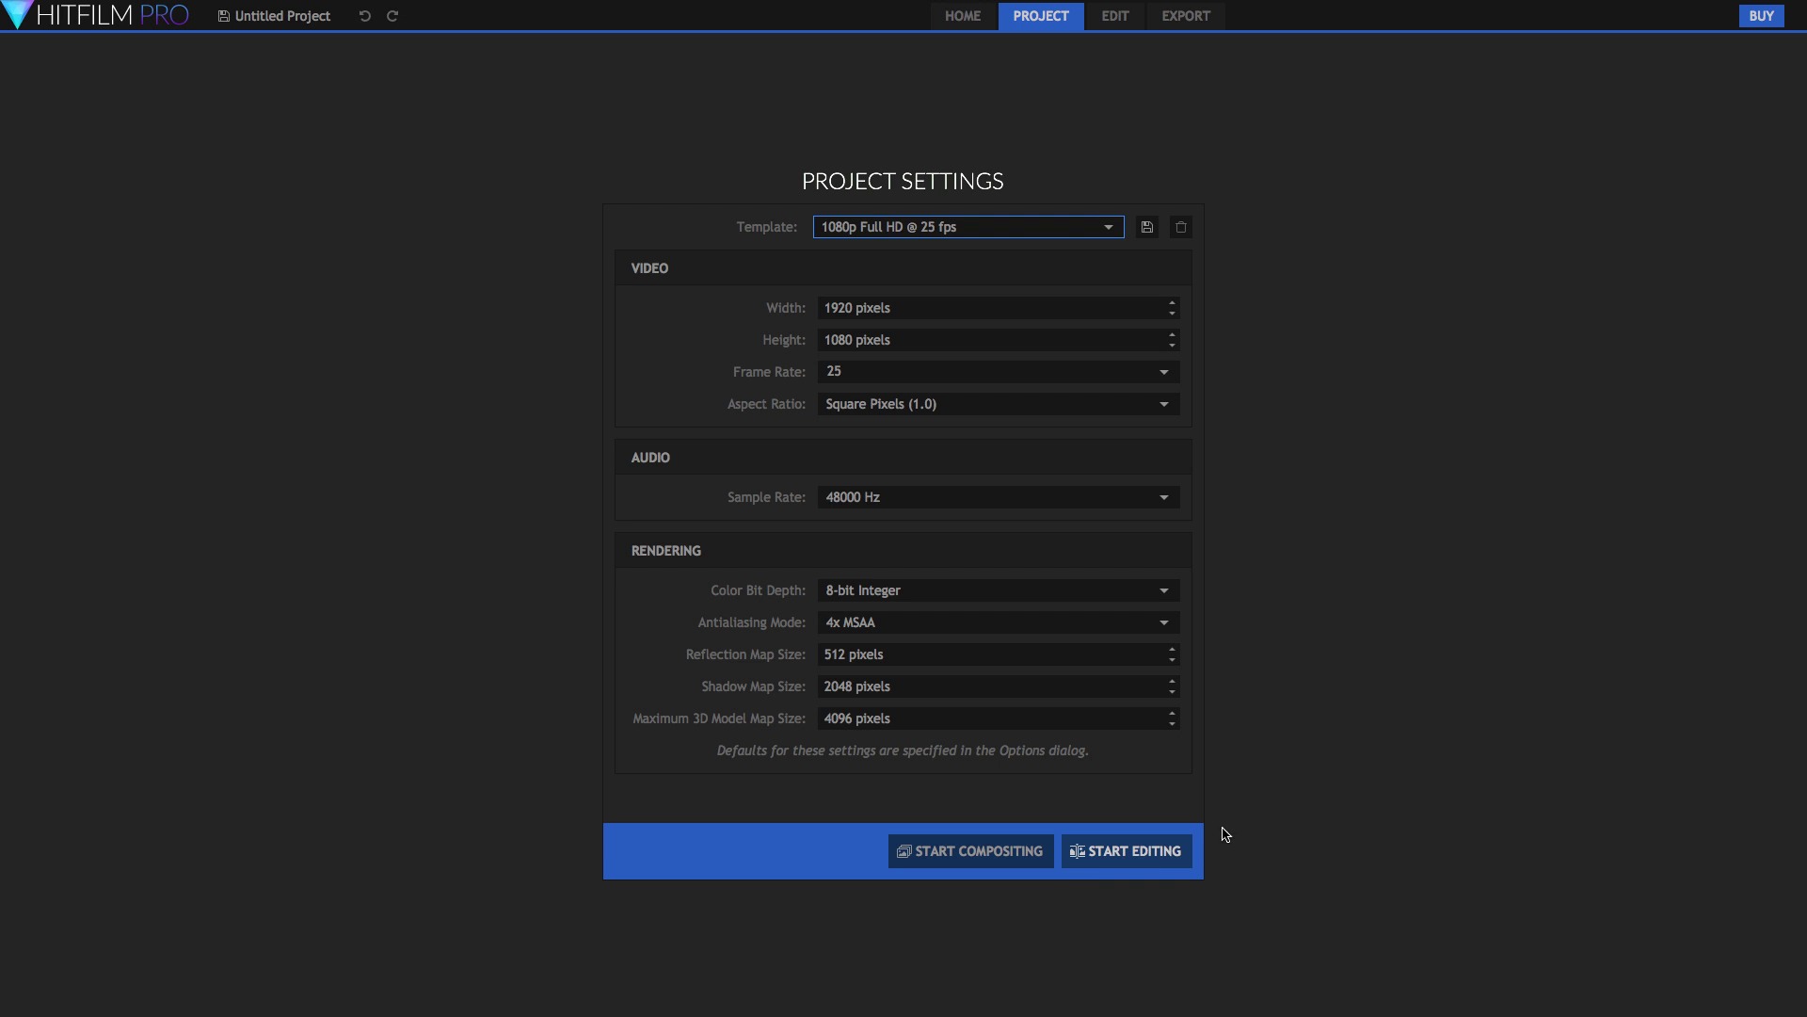
# - Switch to the Edit workspace and scrub the playhead along the empty timeline
pyautogui.click(1115, 23)
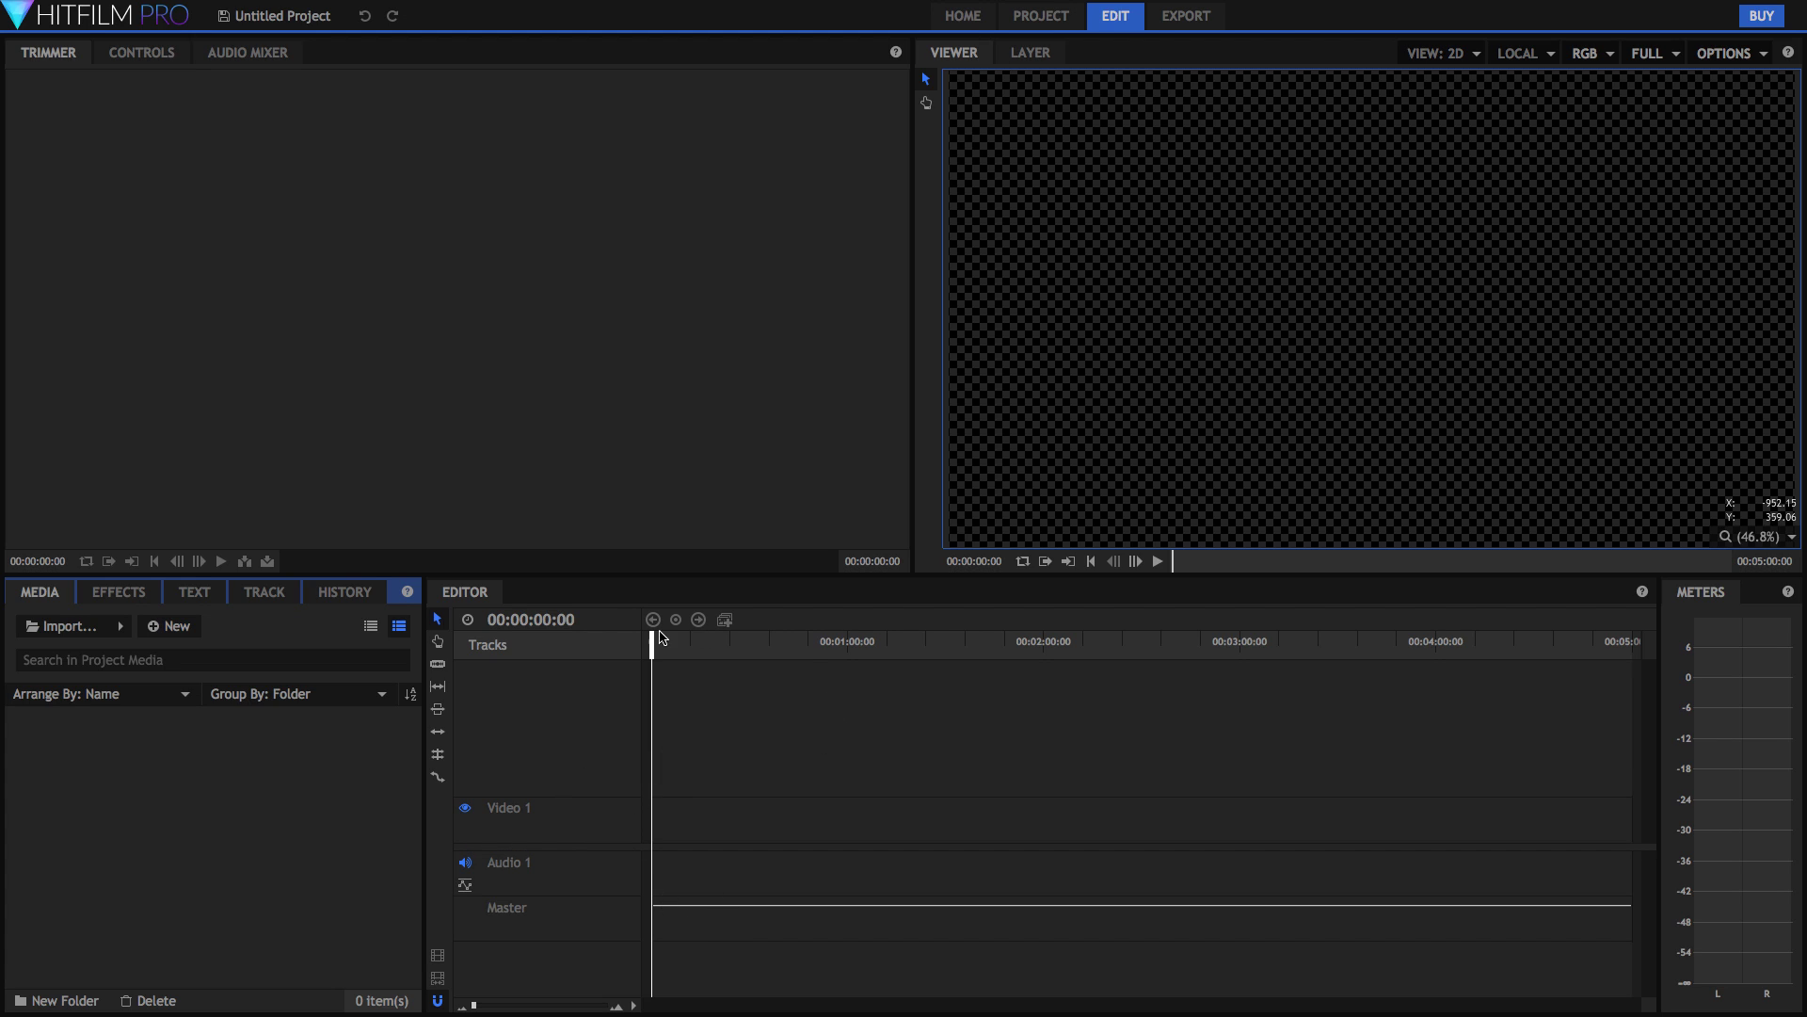
pyautogui.moveTo(661, 637); pyautogui.dragTo(605, 600)
# - Browse the Effects, Text, Track and History panels, back to Media, then Controls and Audio Mixer
pyautogui.click(118, 591)
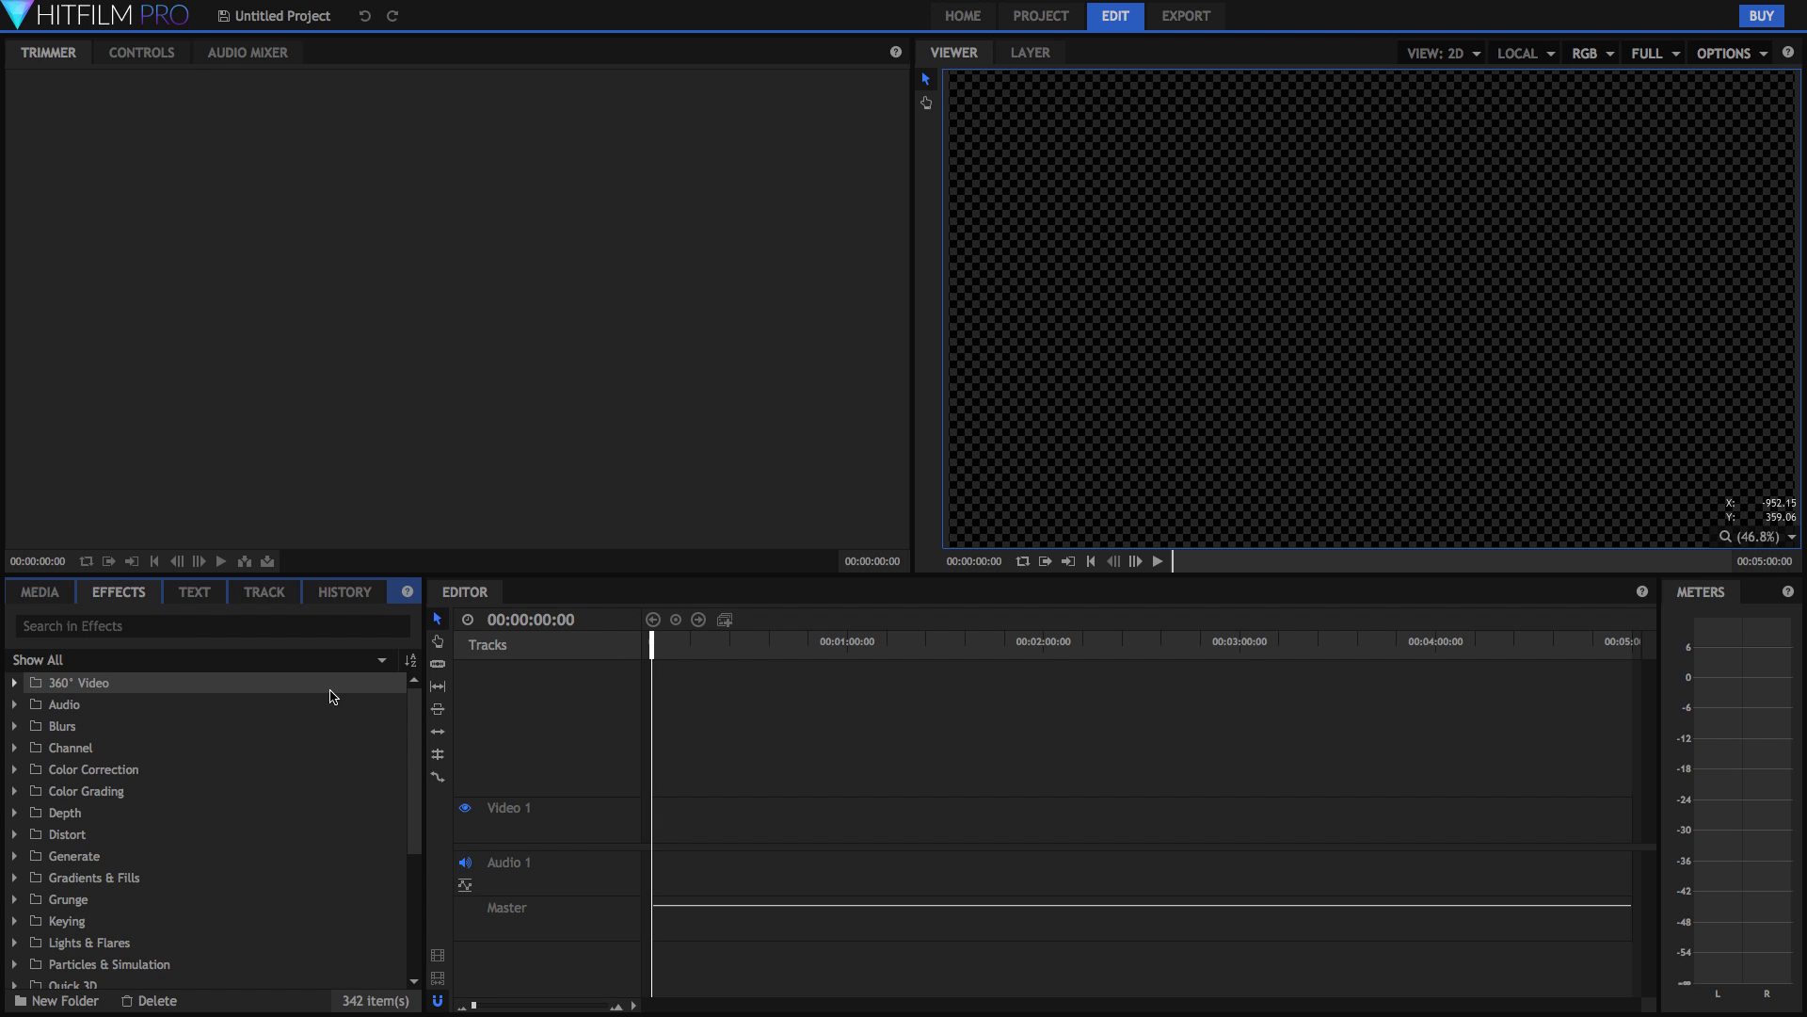
pyautogui.moveTo(414, 725)
pyautogui.mouseDown()
pyautogui.moveTo(406, 840)
pyautogui.moveTo(411, 710)
pyautogui.mouseUp()
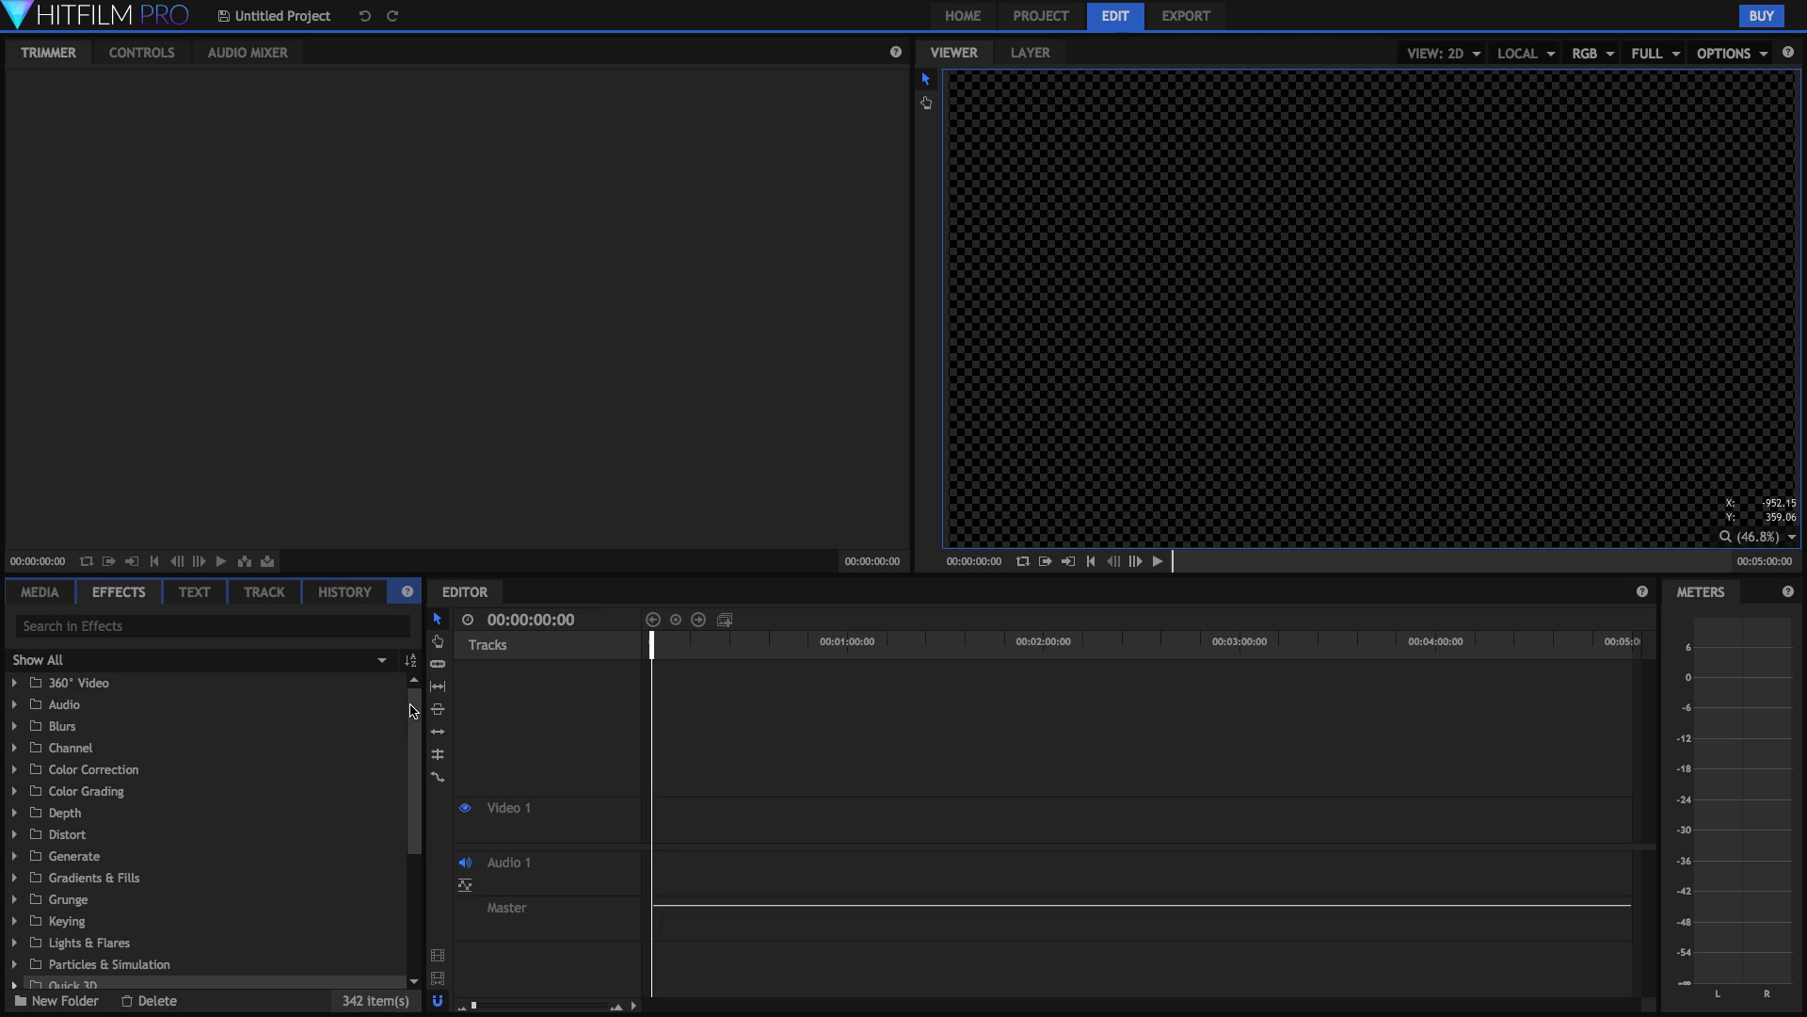
pyautogui.click(194, 593)
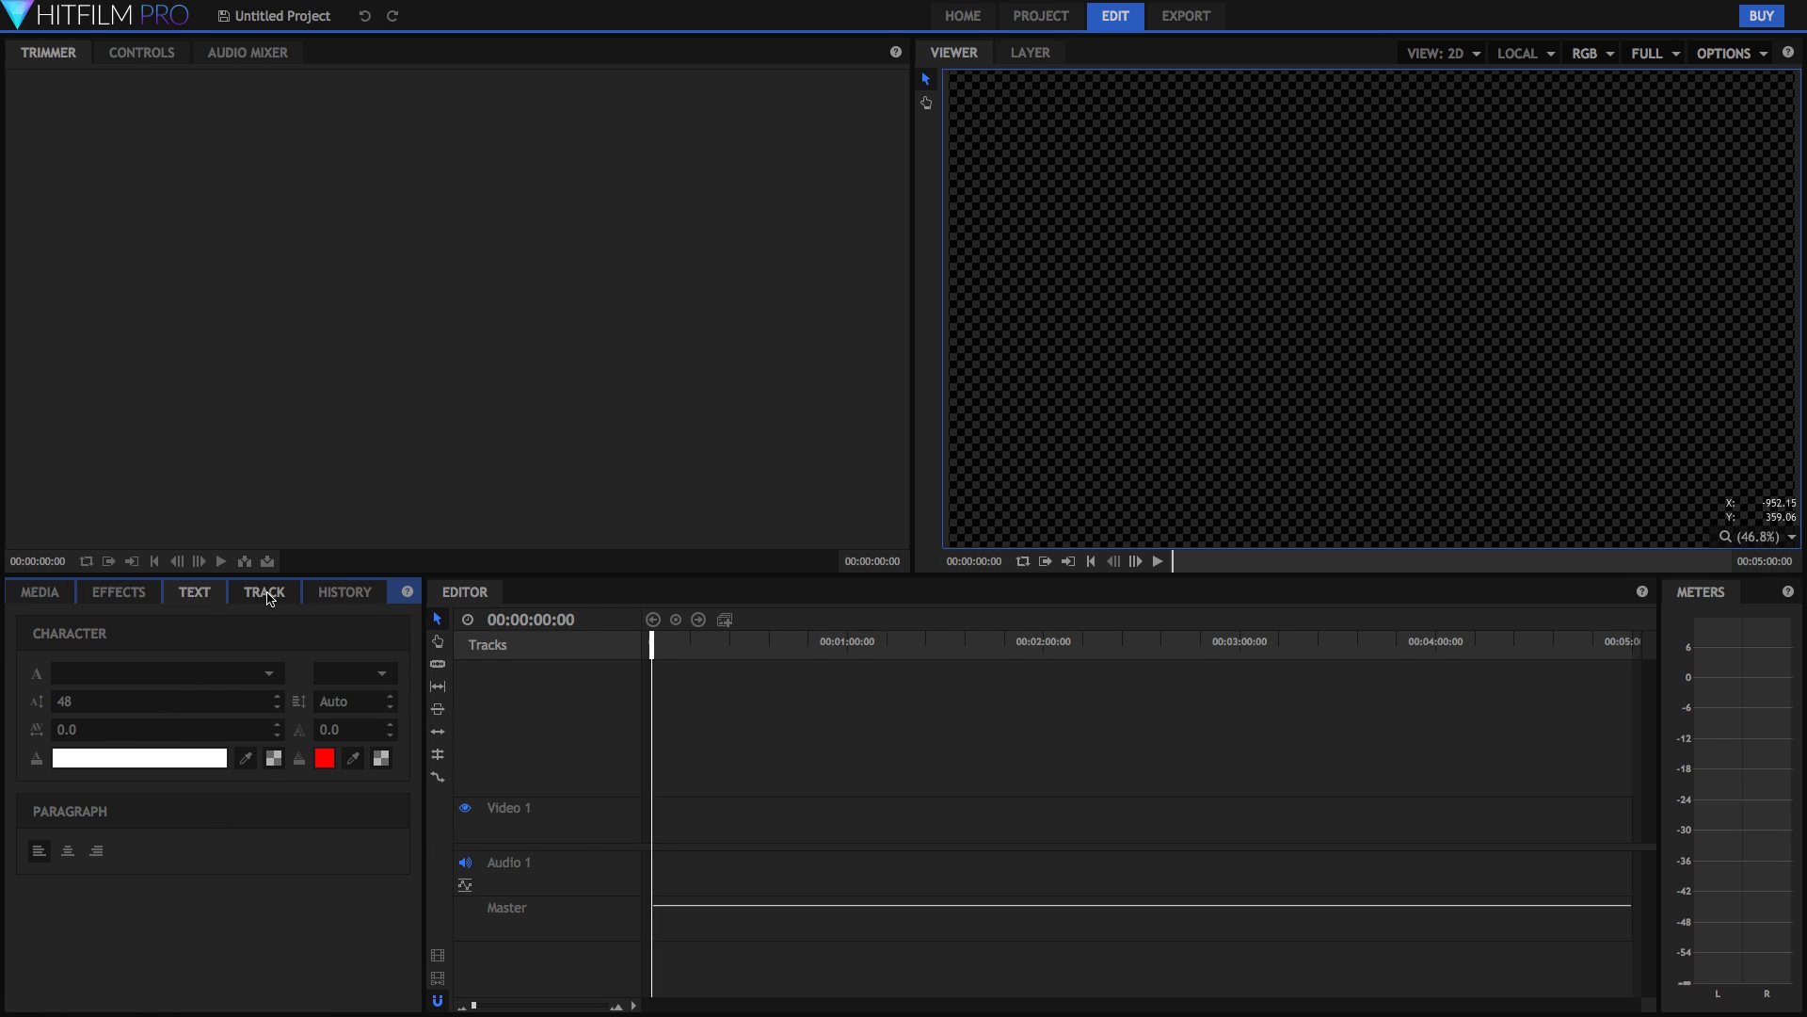
pyautogui.click(267, 595)
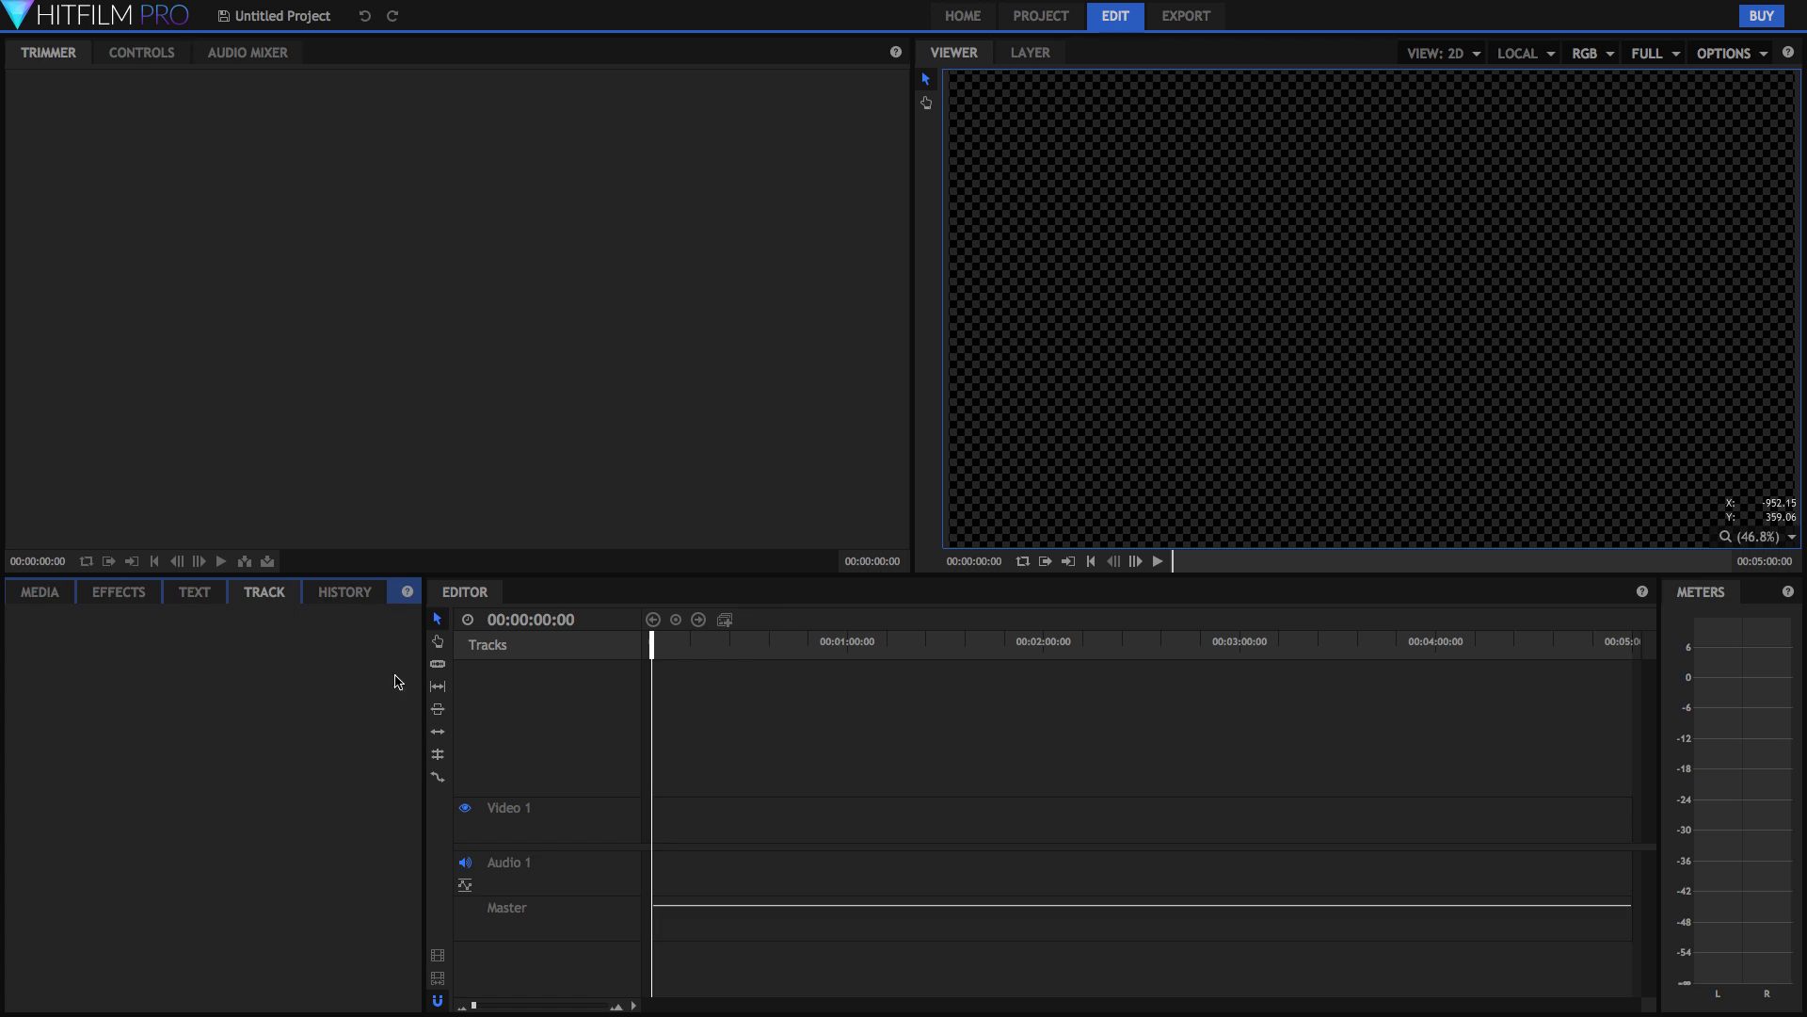
pyautogui.click(346, 597)
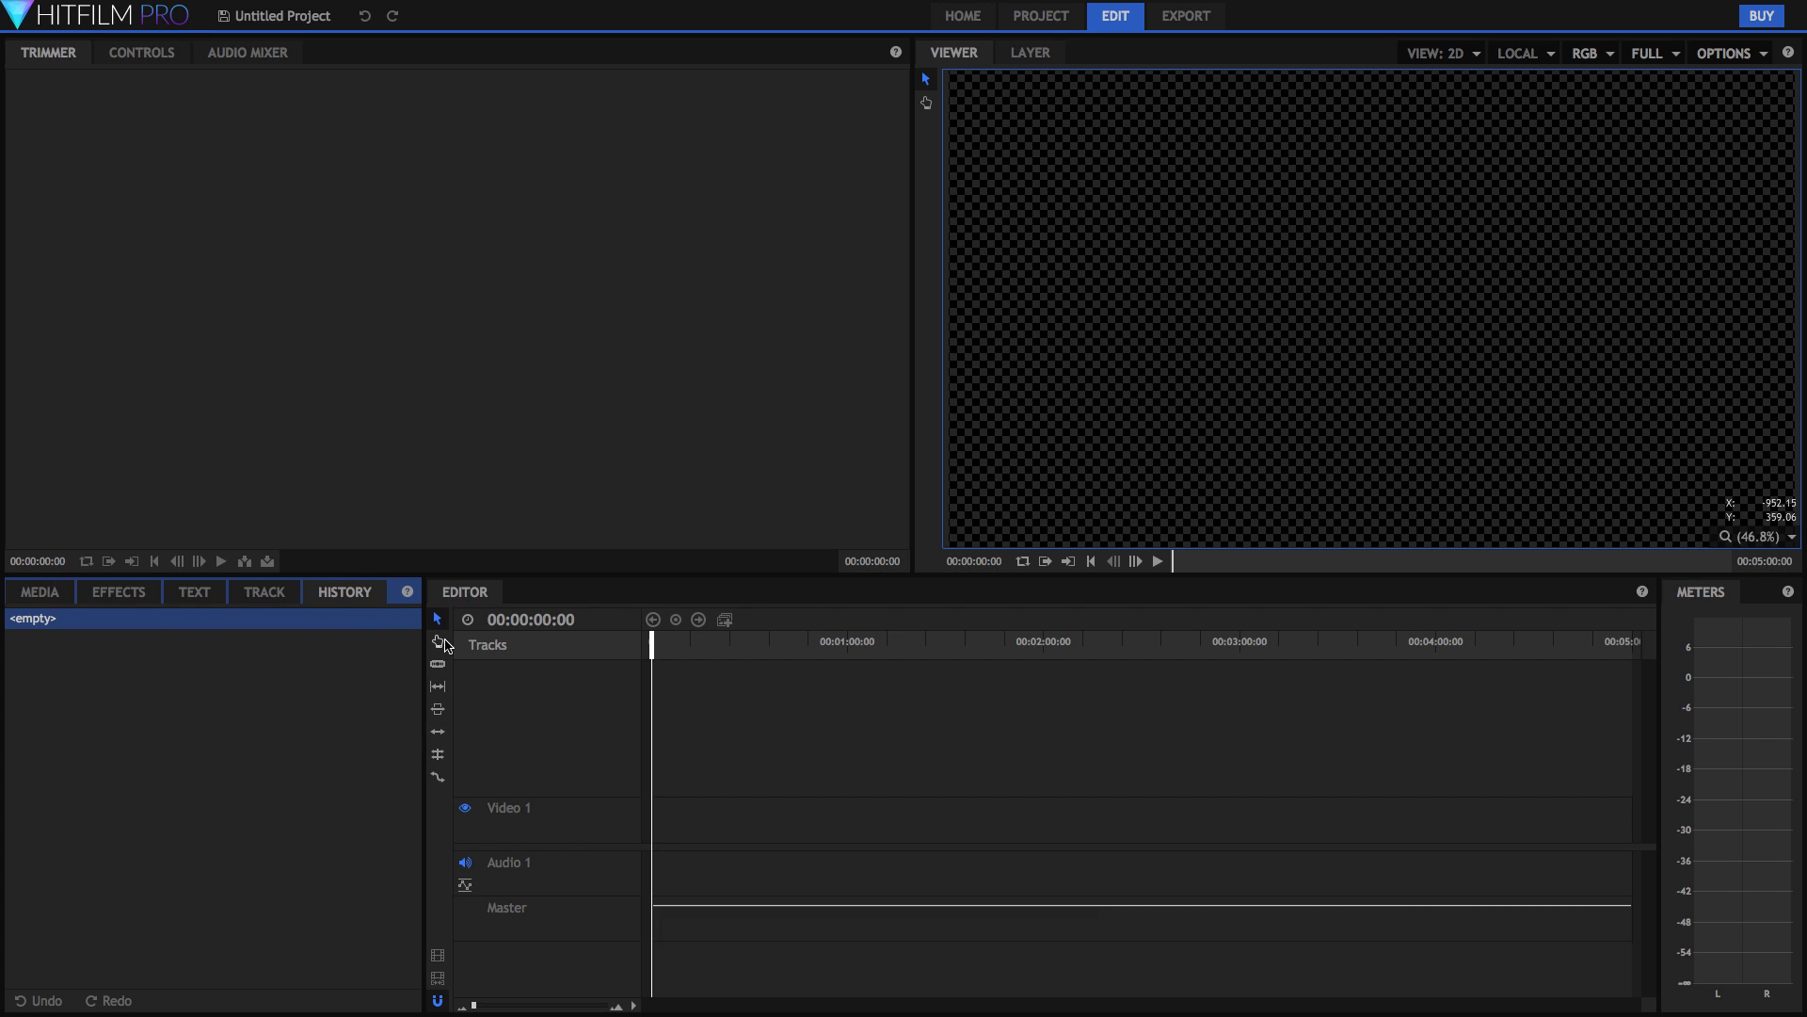
pyautogui.click(32, 592)
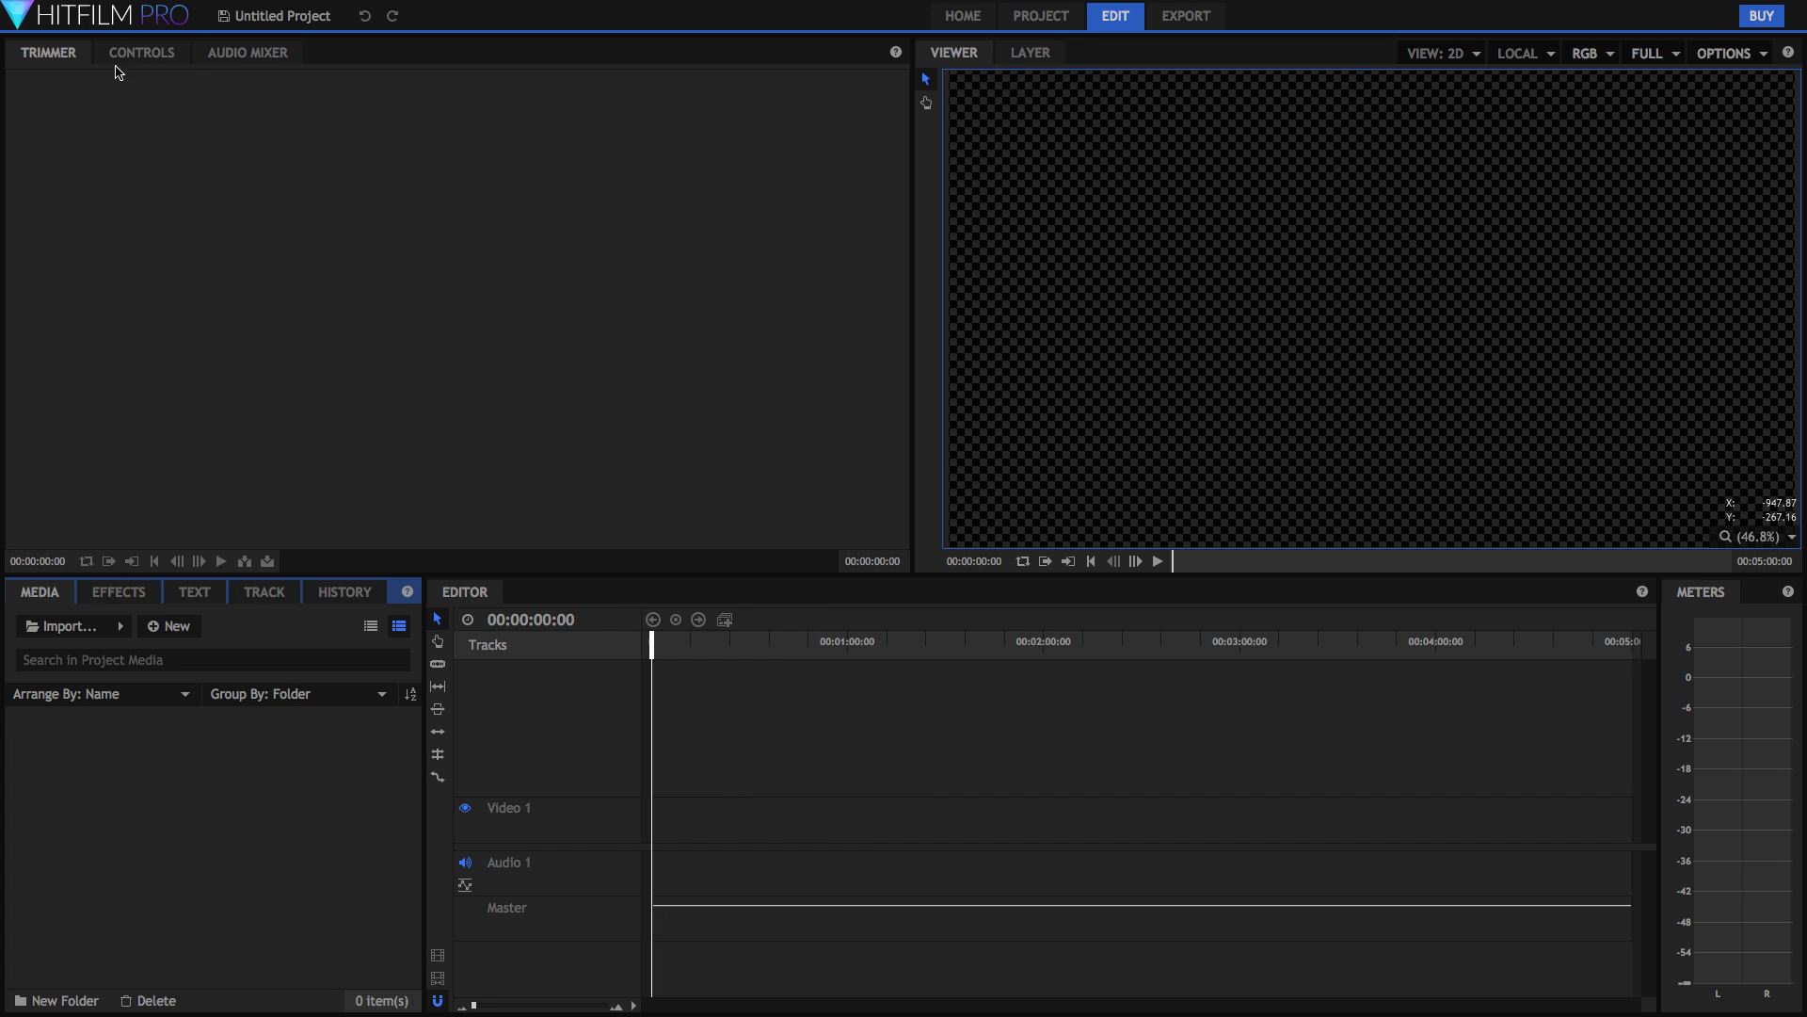
pyautogui.click(120, 56)
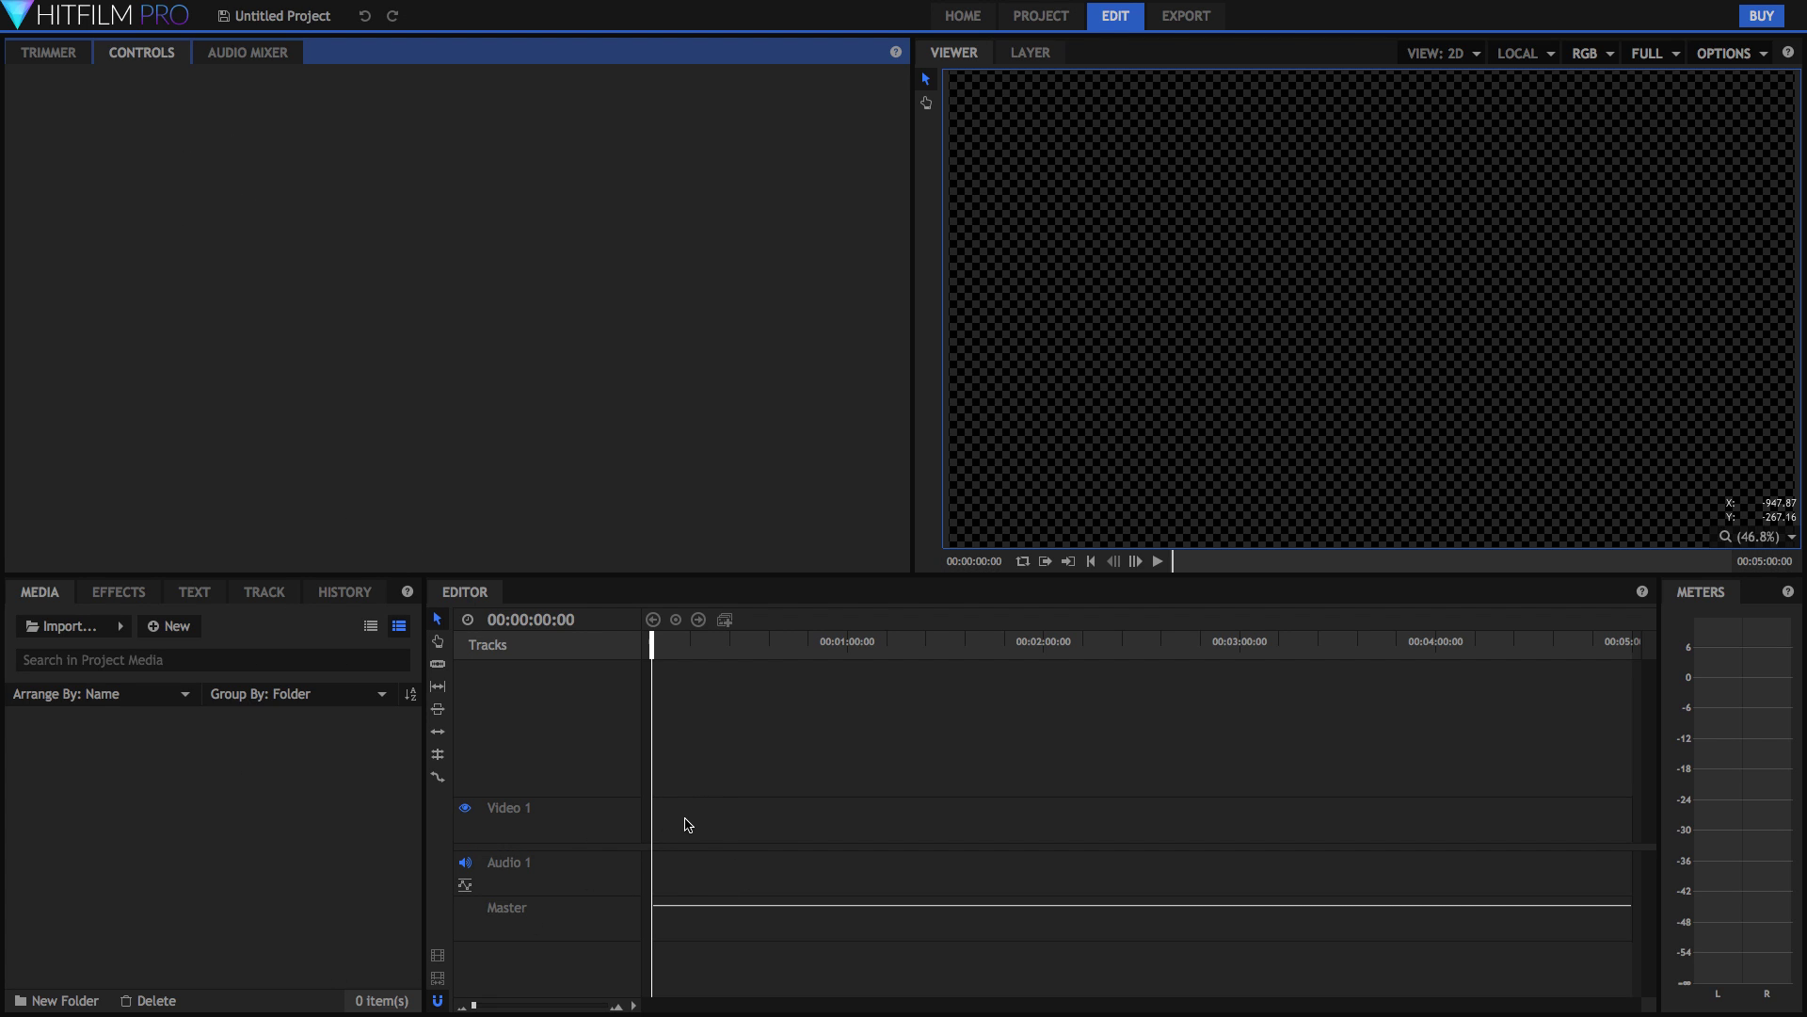
pyautogui.click(243, 53)
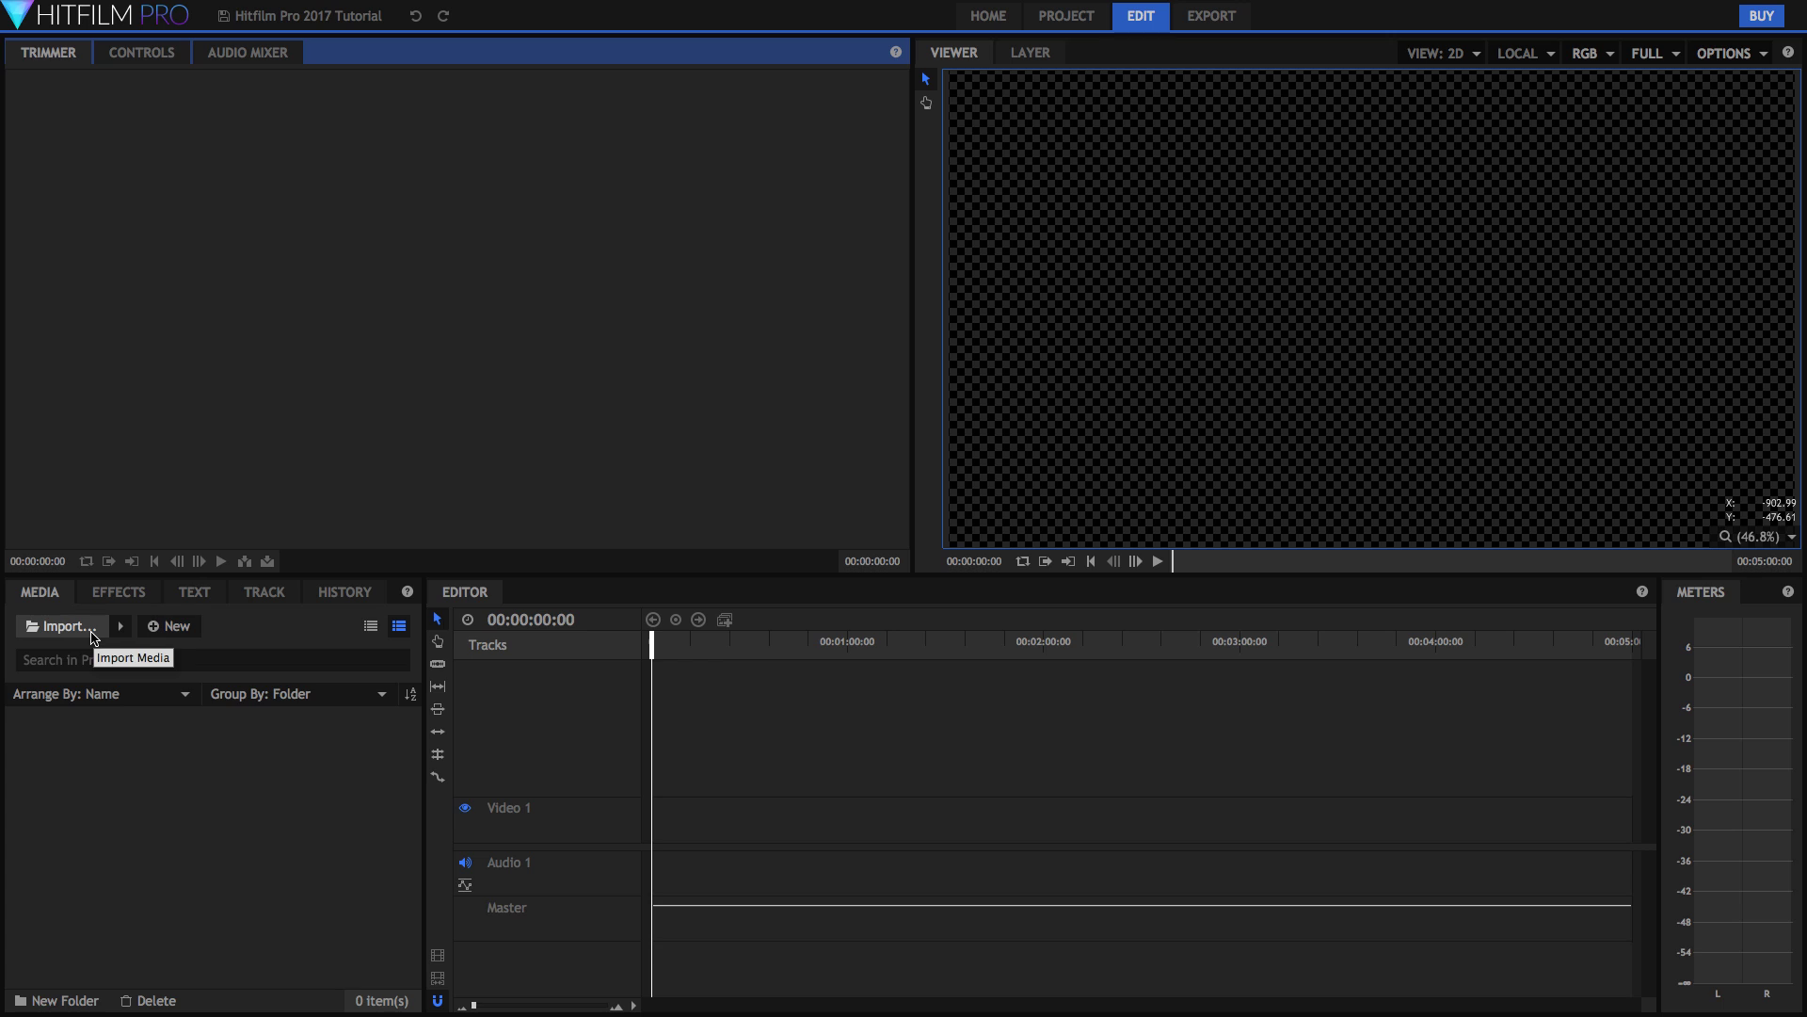
# - Import Bridge.mp4, P1230188.MP4, a bridge photo and a music mp3, previewing the clips in the Trimmer
pyautogui.click(250, 739)
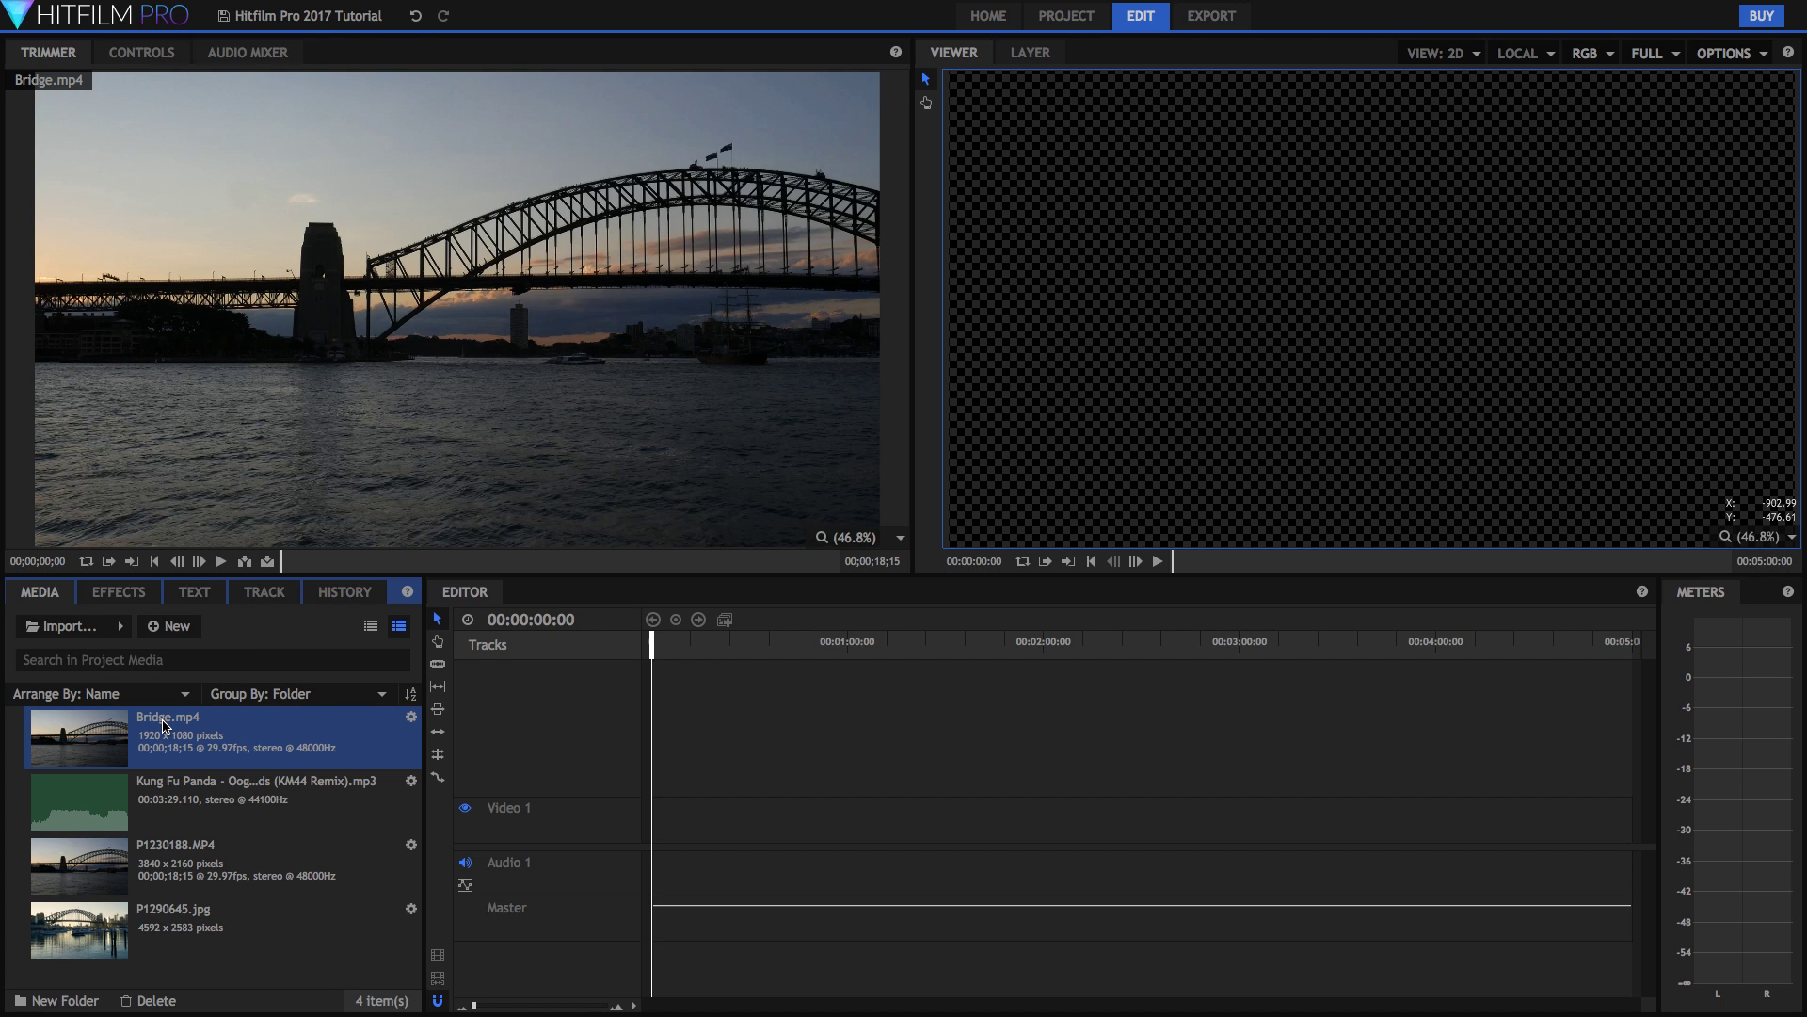
pyautogui.click(157, 879)
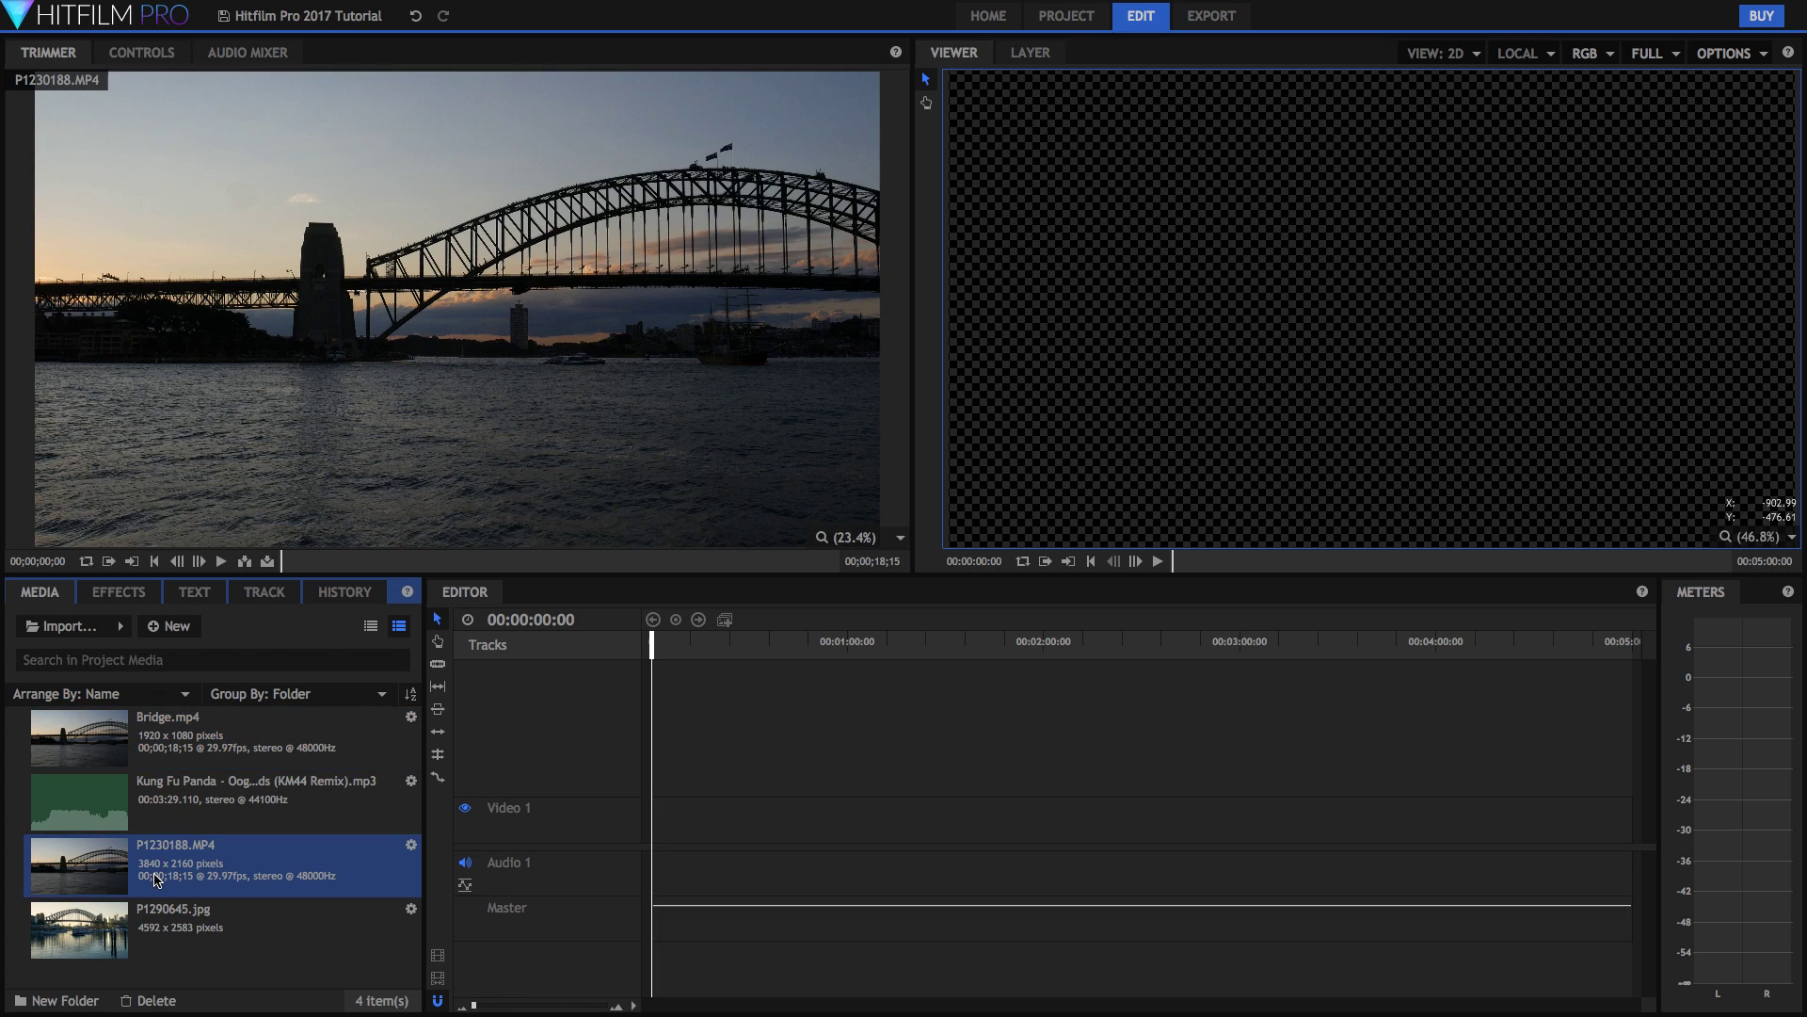
pyautogui.click(178, 760)
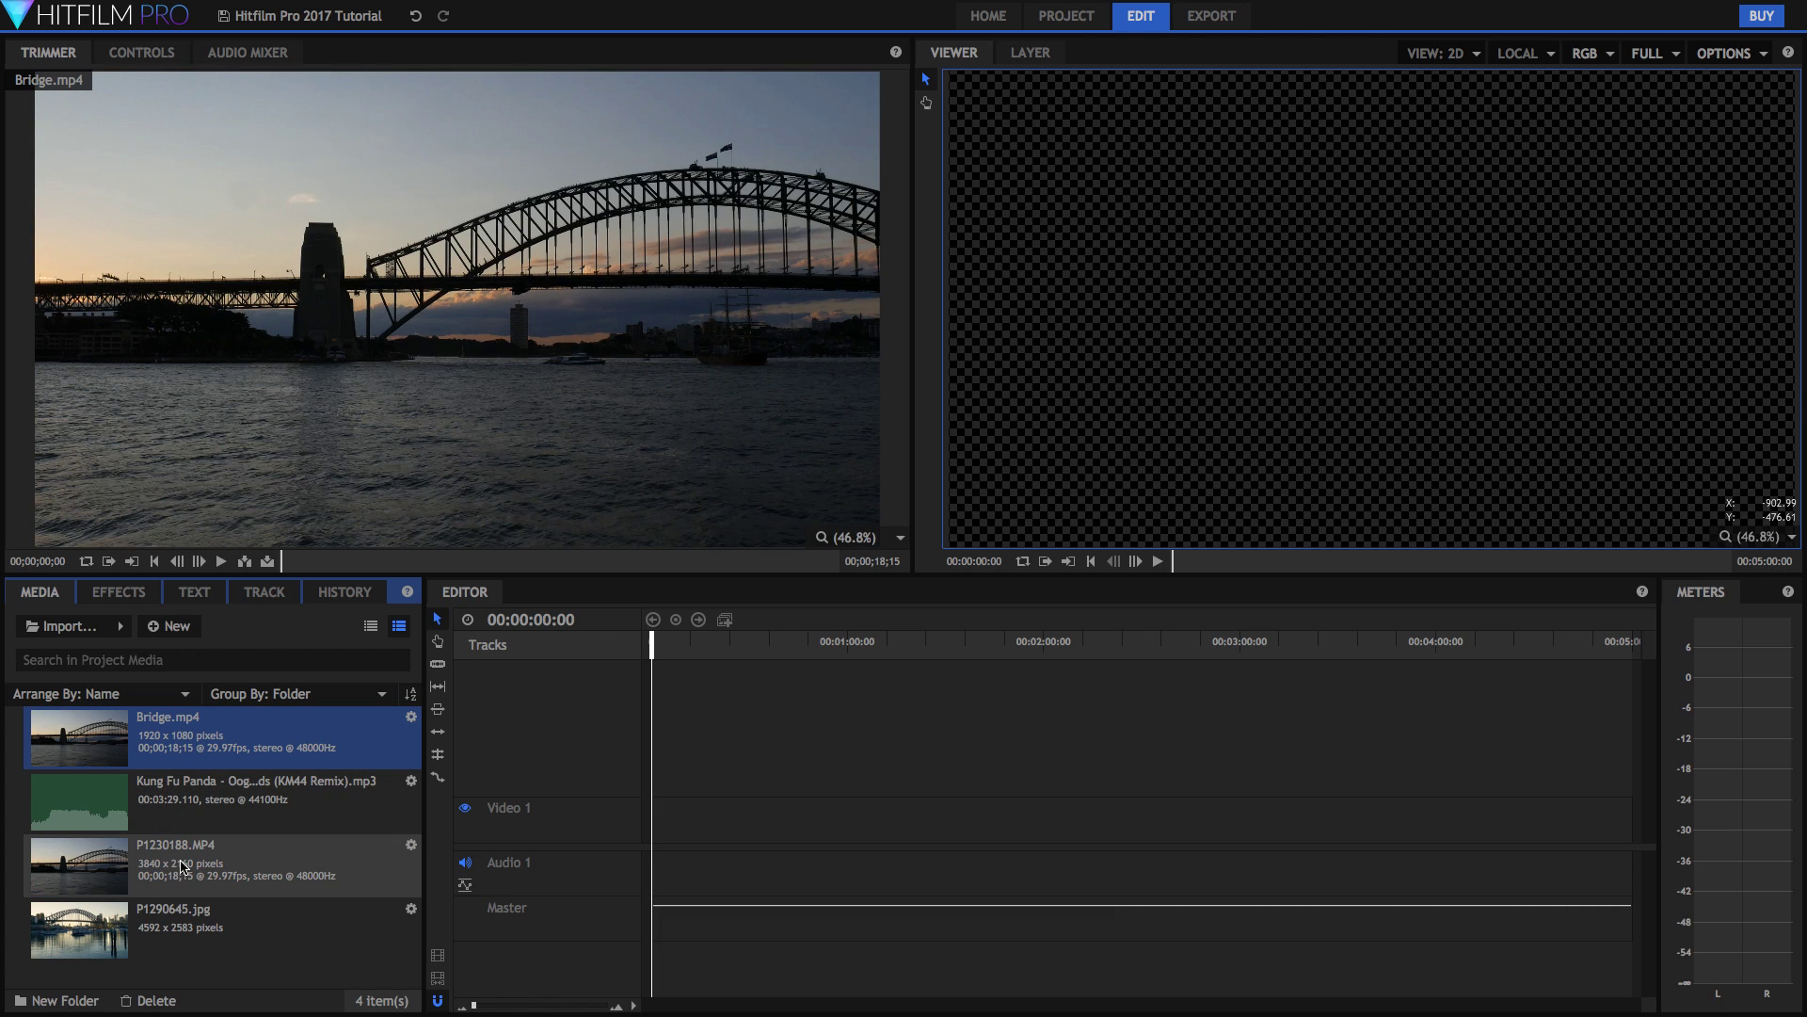
pyautogui.click(183, 866)
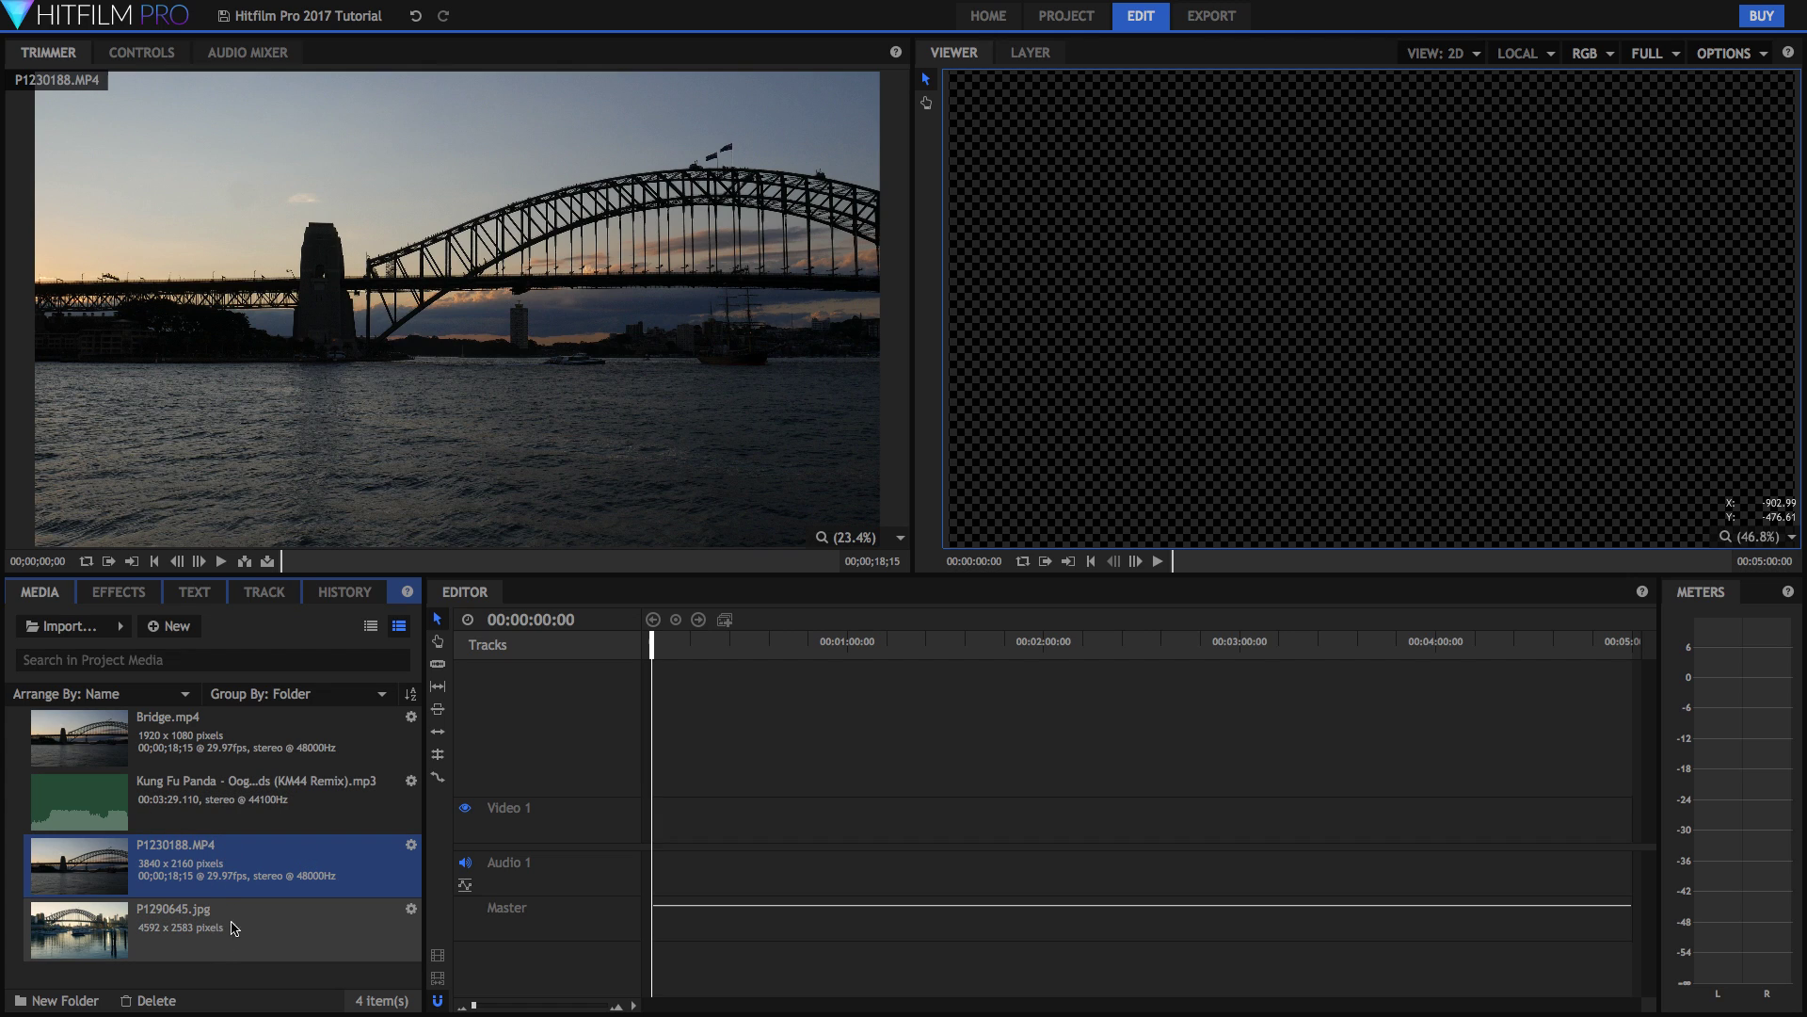
pyautogui.click(283, 739)
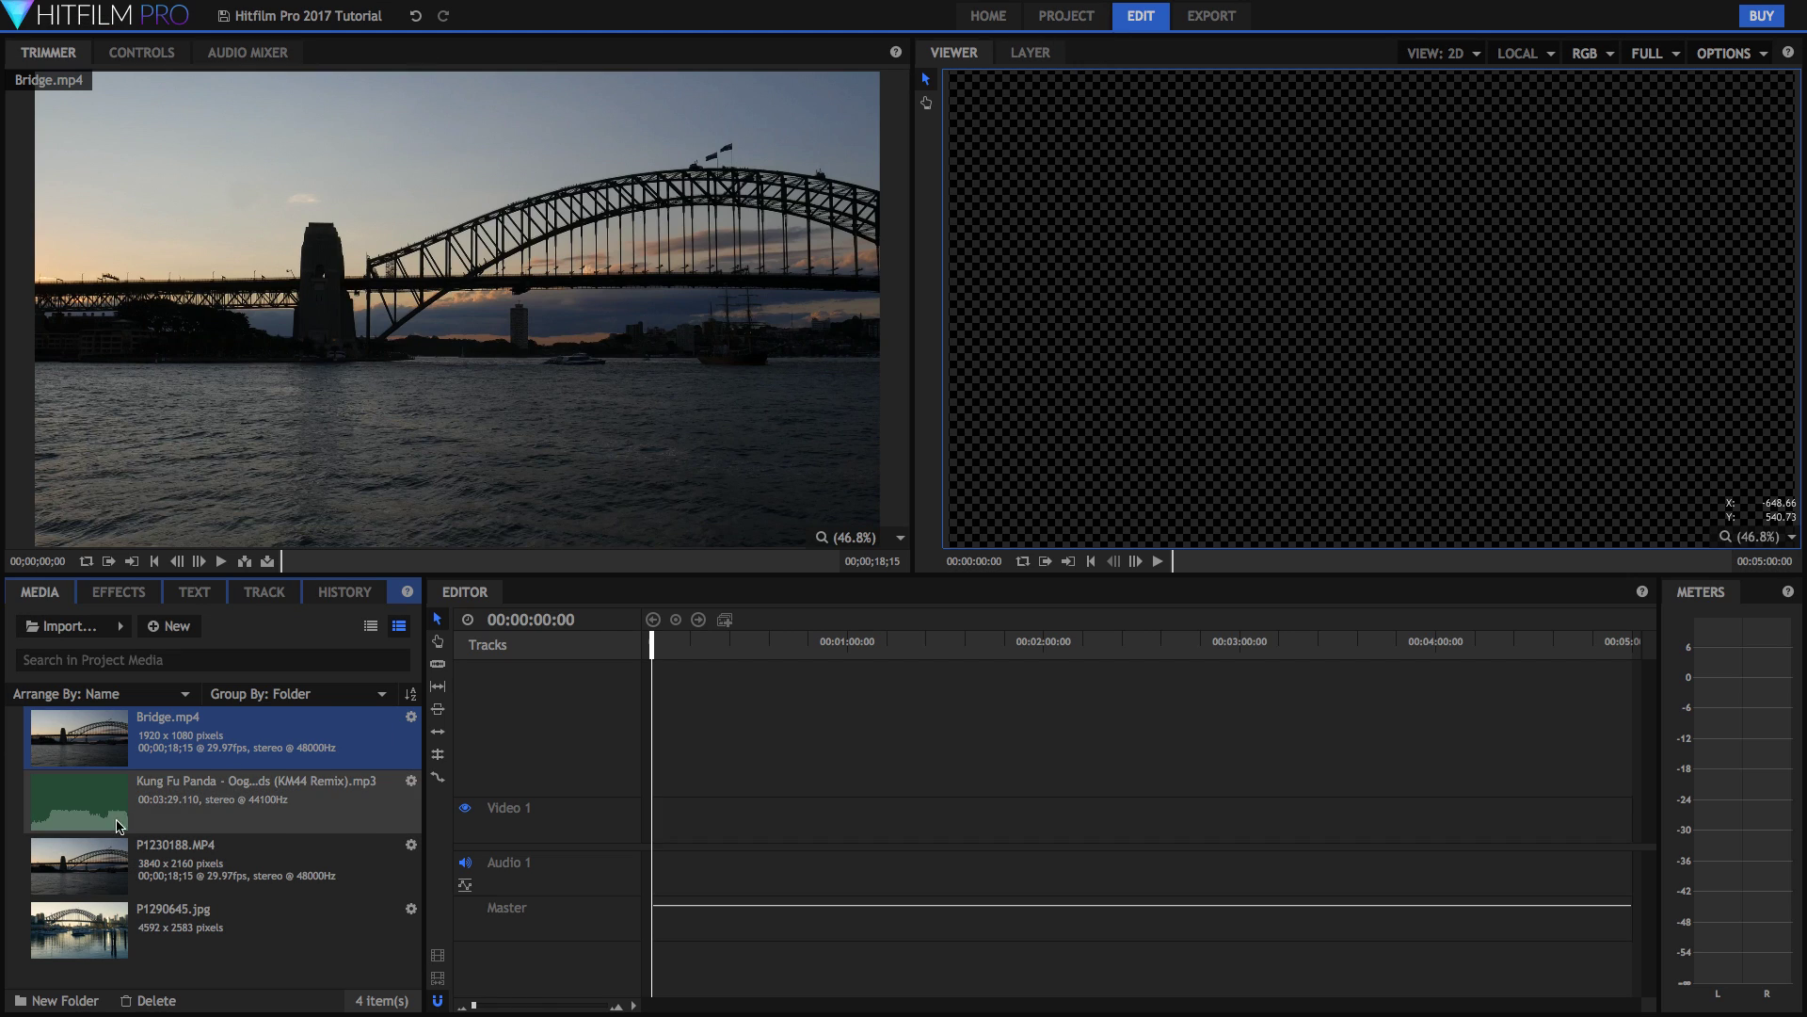
# - After trying P1230188.MP4, drop Bridge.mp4 at the start of Video 1 with matched sequence settings
pyautogui.moveTo(143, 741); pyautogui.dragTo(656, 824)
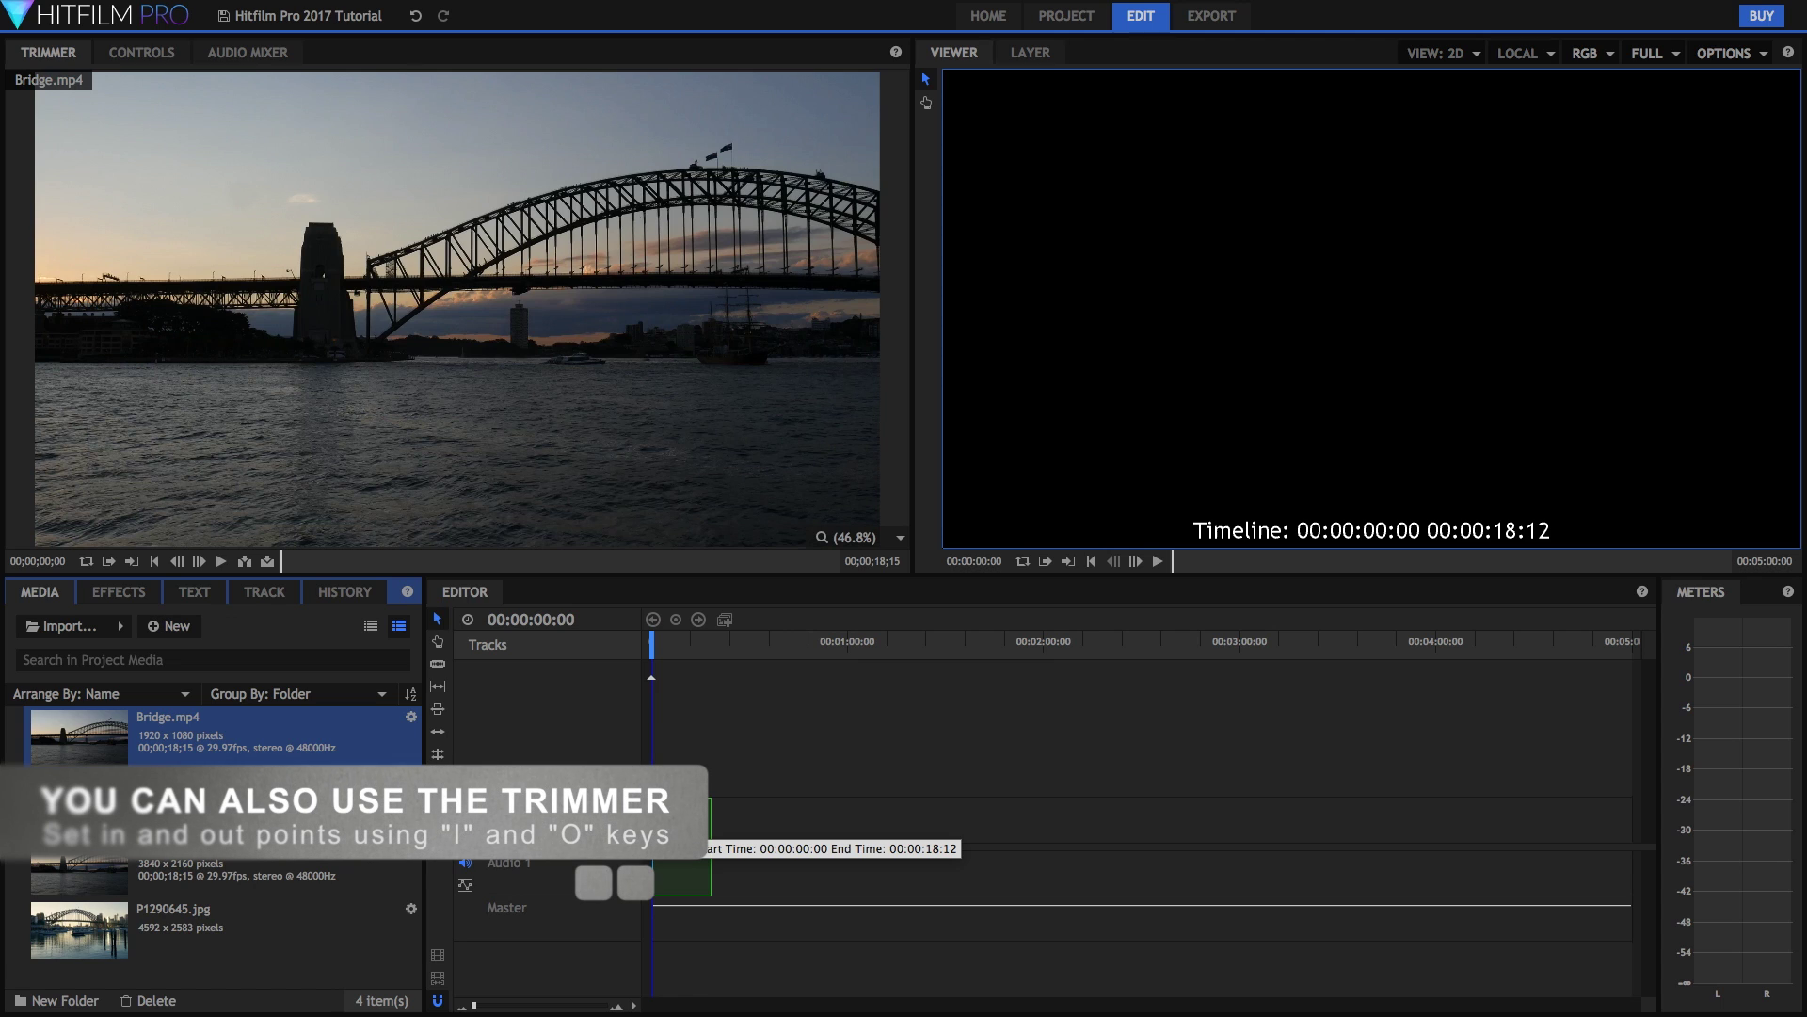
pyautogui.moveTo(656, 824); pyautogui.dragTo(659, 824)
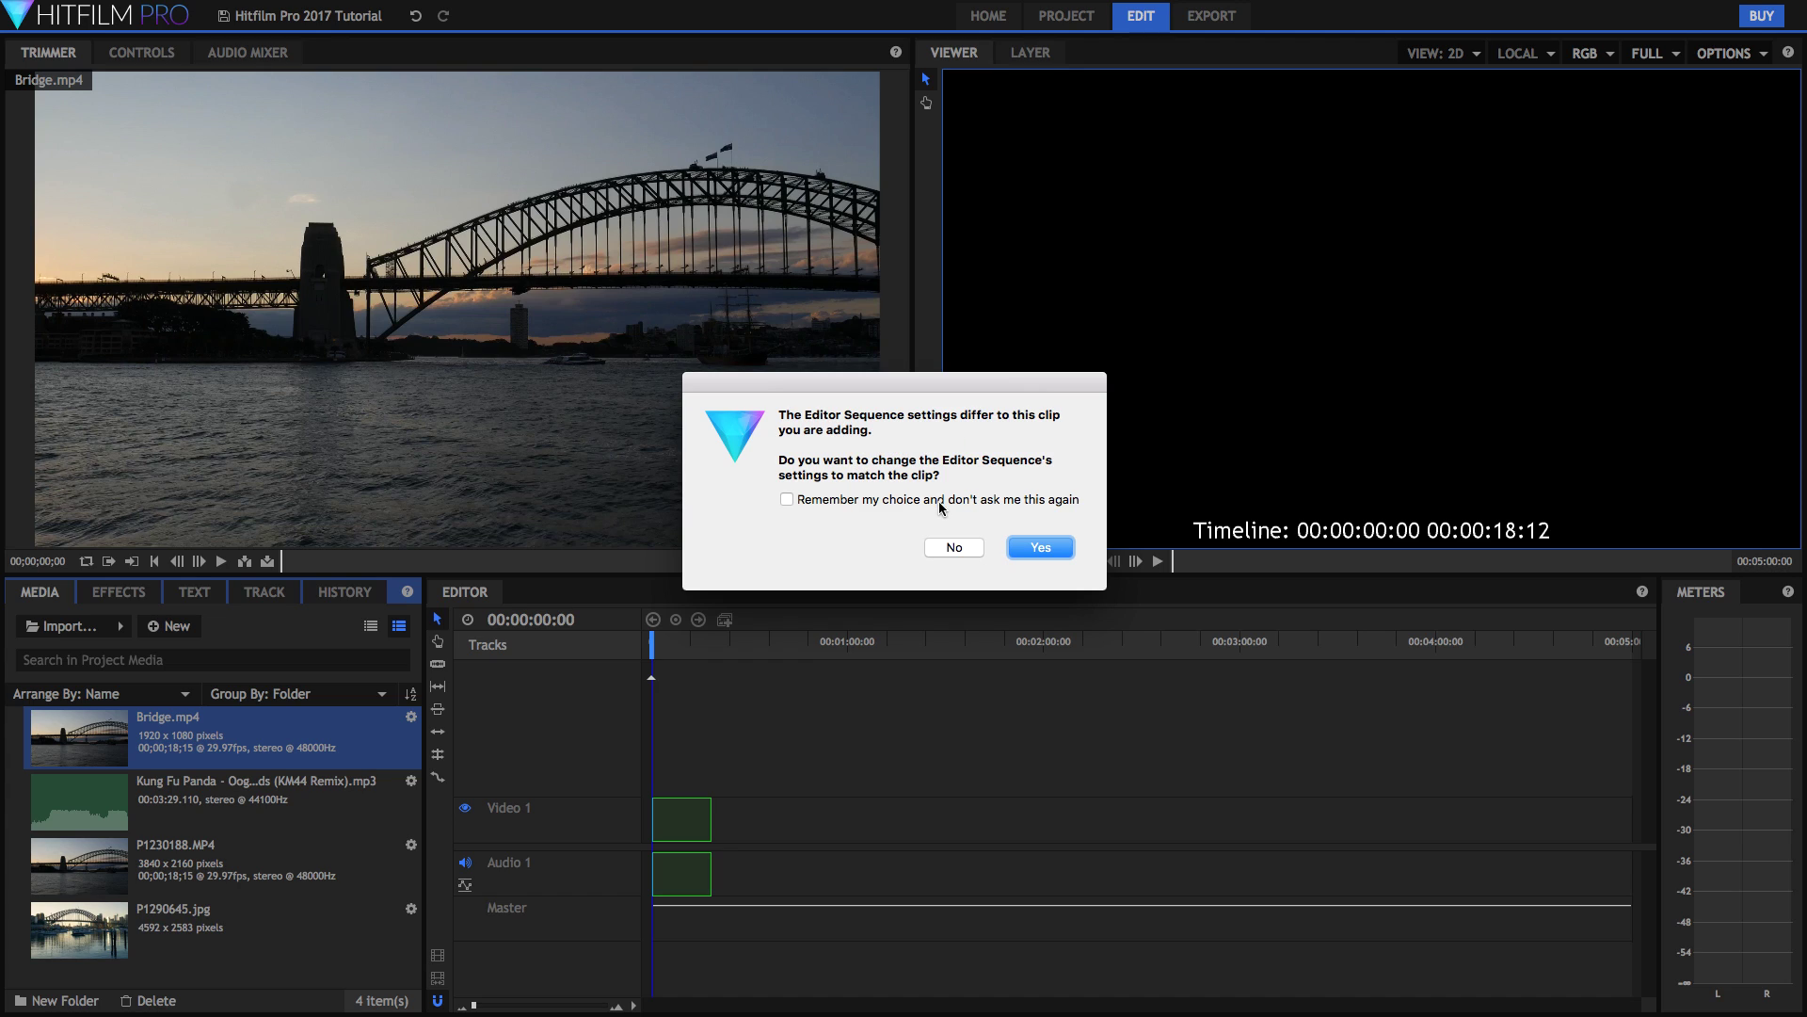
pyautogui.click(1040, 547)
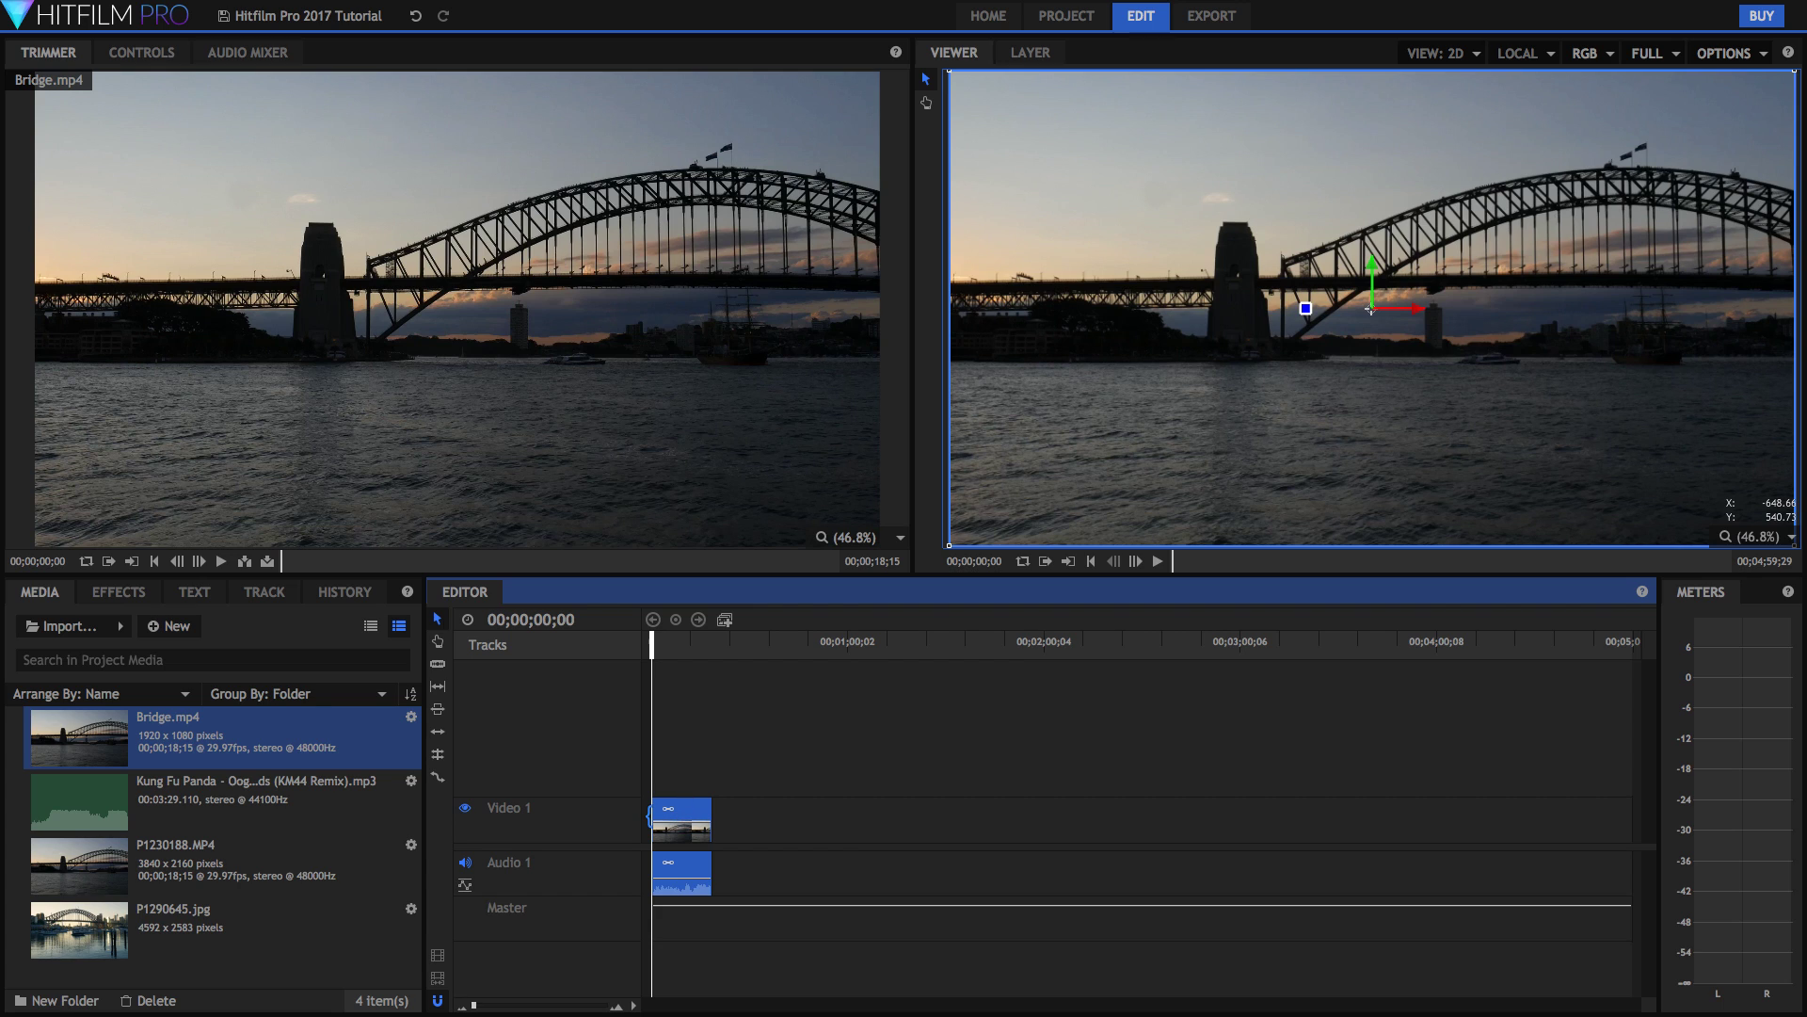
pyautogui.press('Delete')
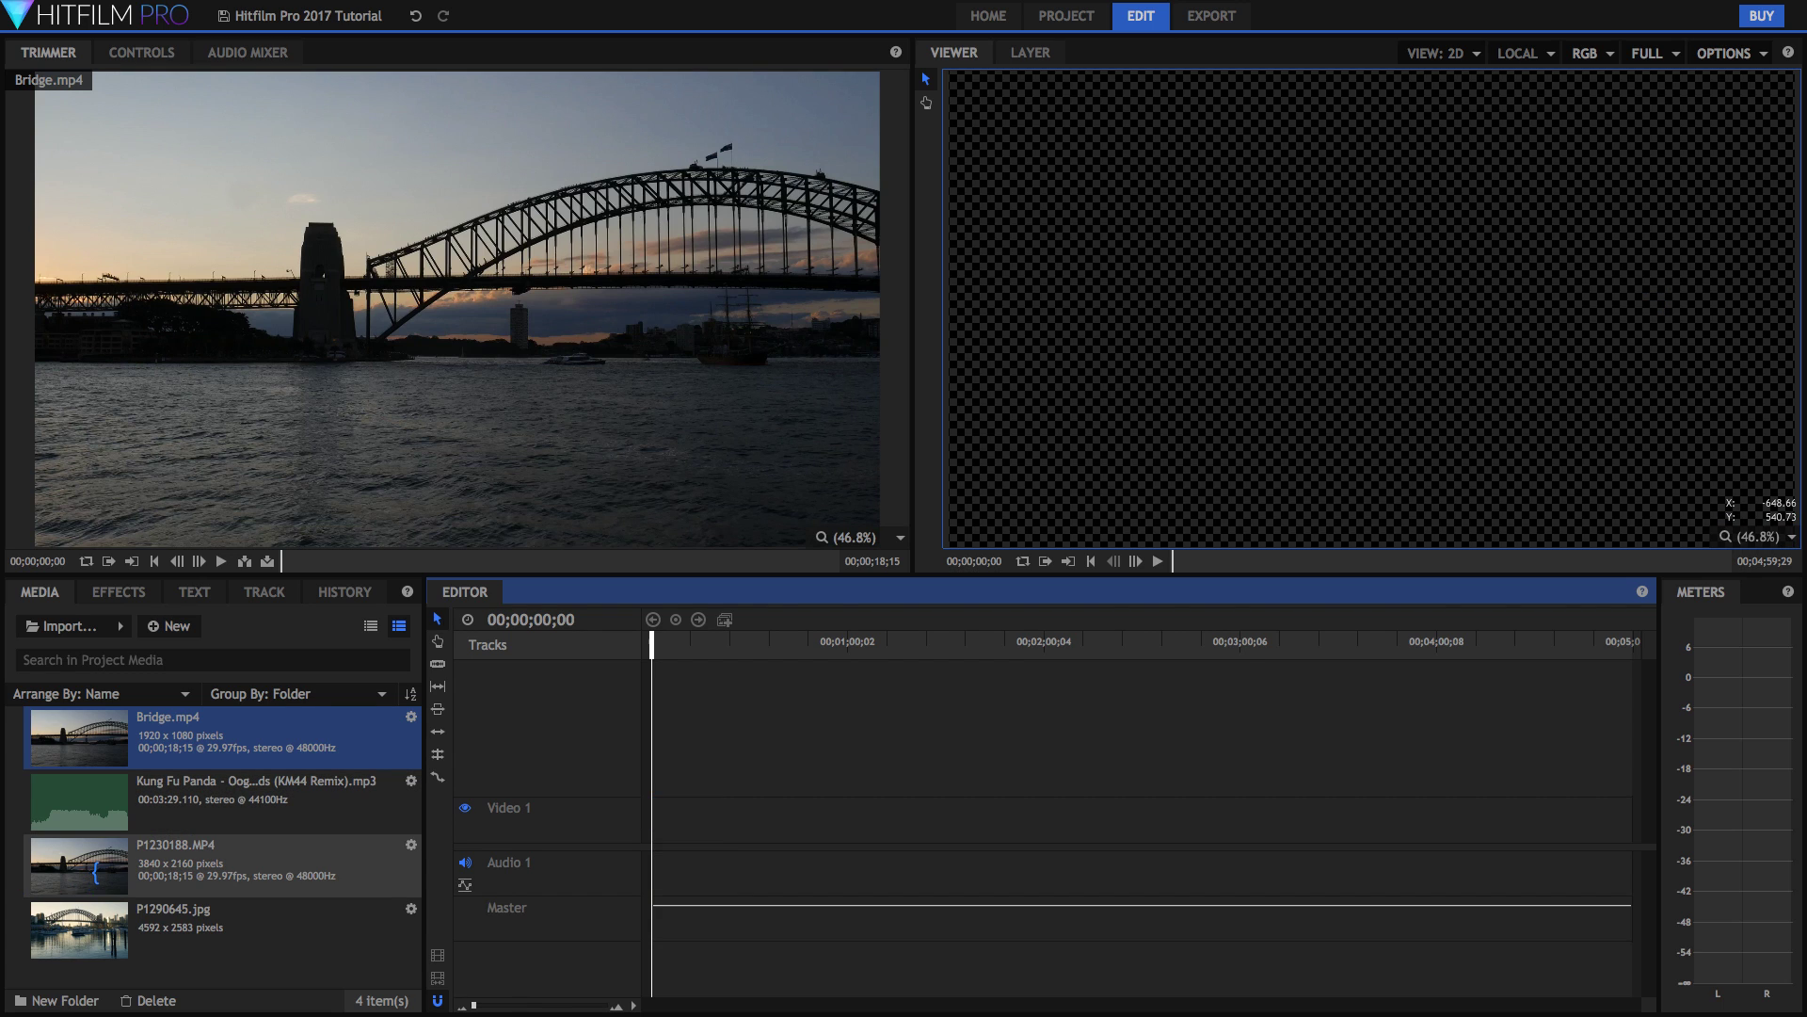
pyautogui.click(242, 875)
pyautogui.moveTo(241, 875); pyautogui.dragTo(659, 817)
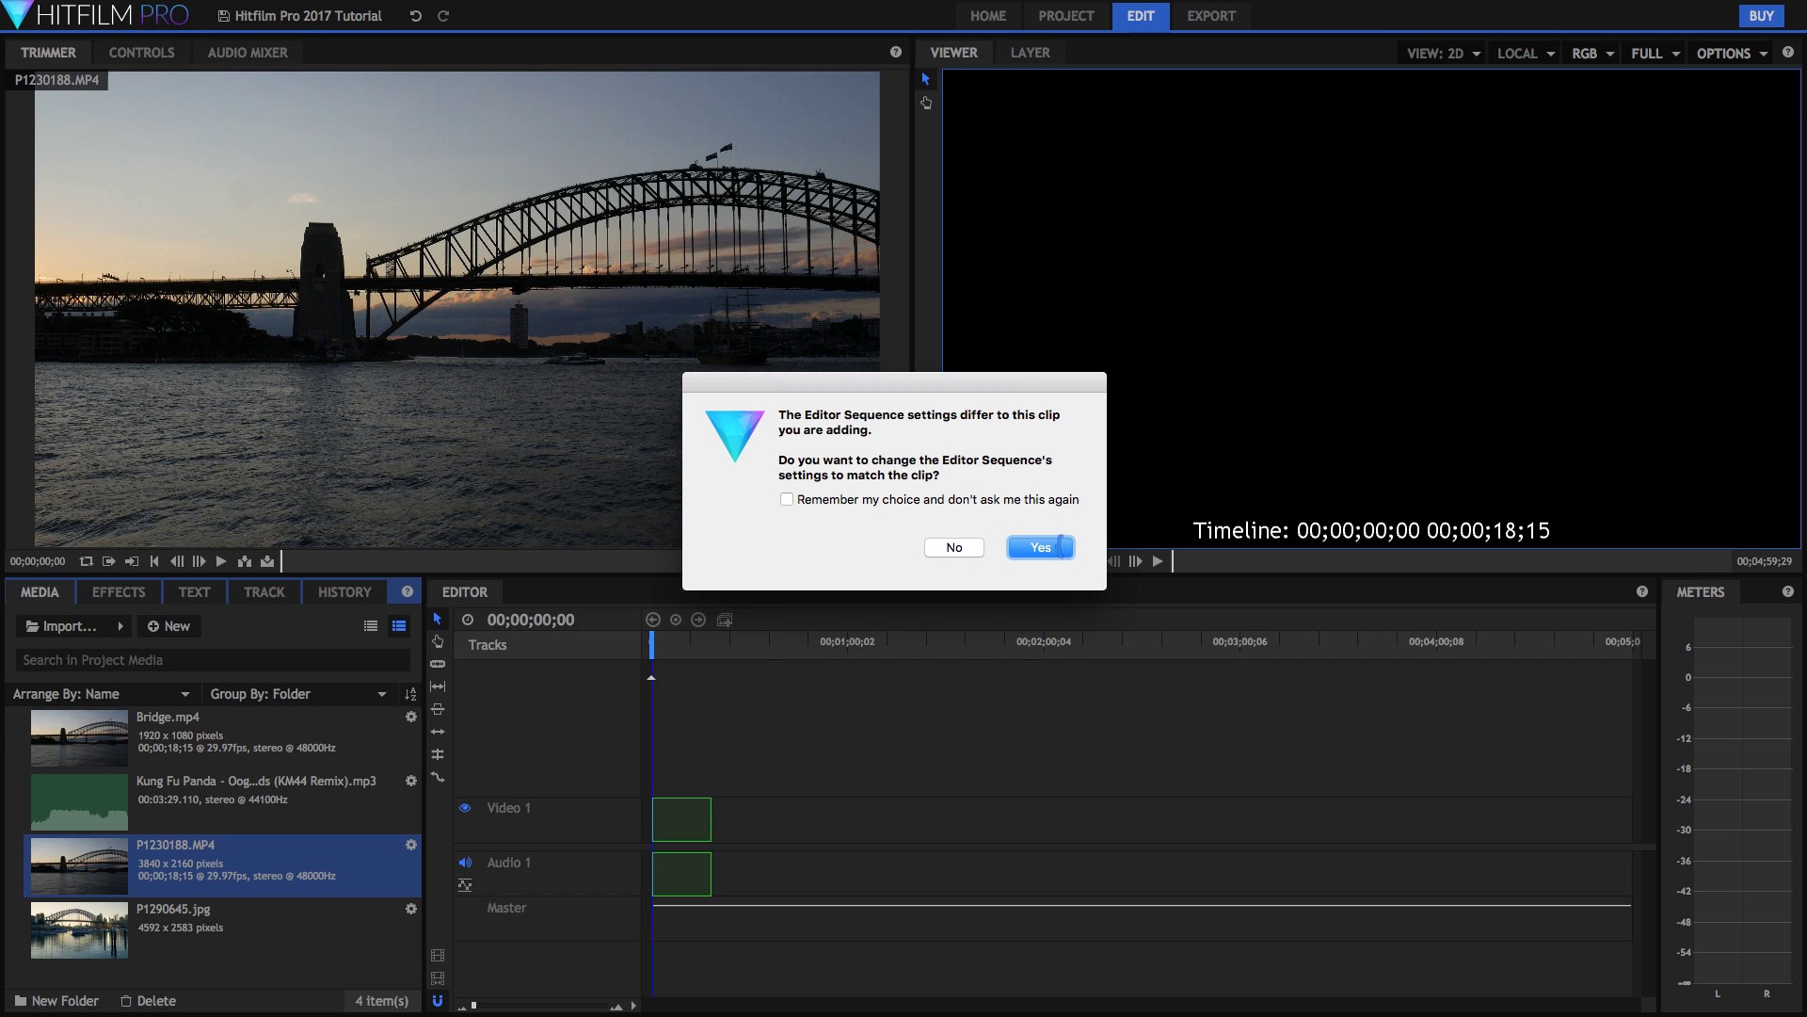
pyautogui.click(1058, 546)
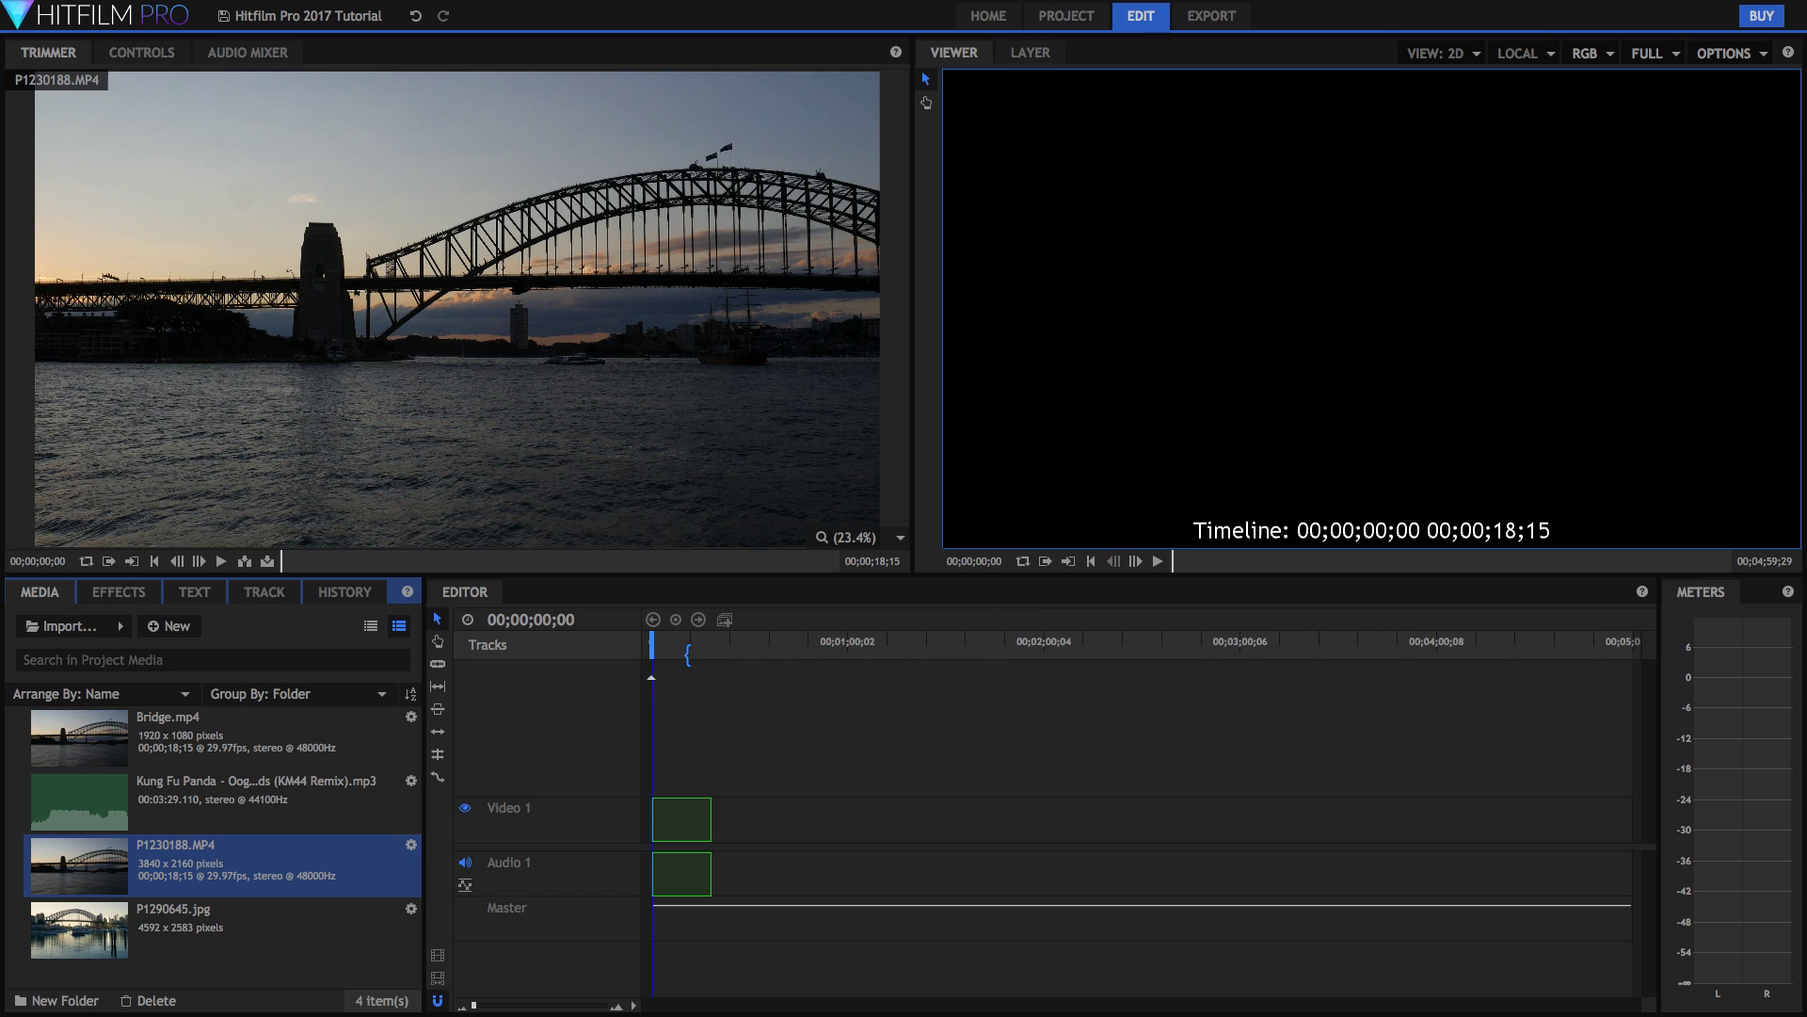
pyautogui.click(687, 645)
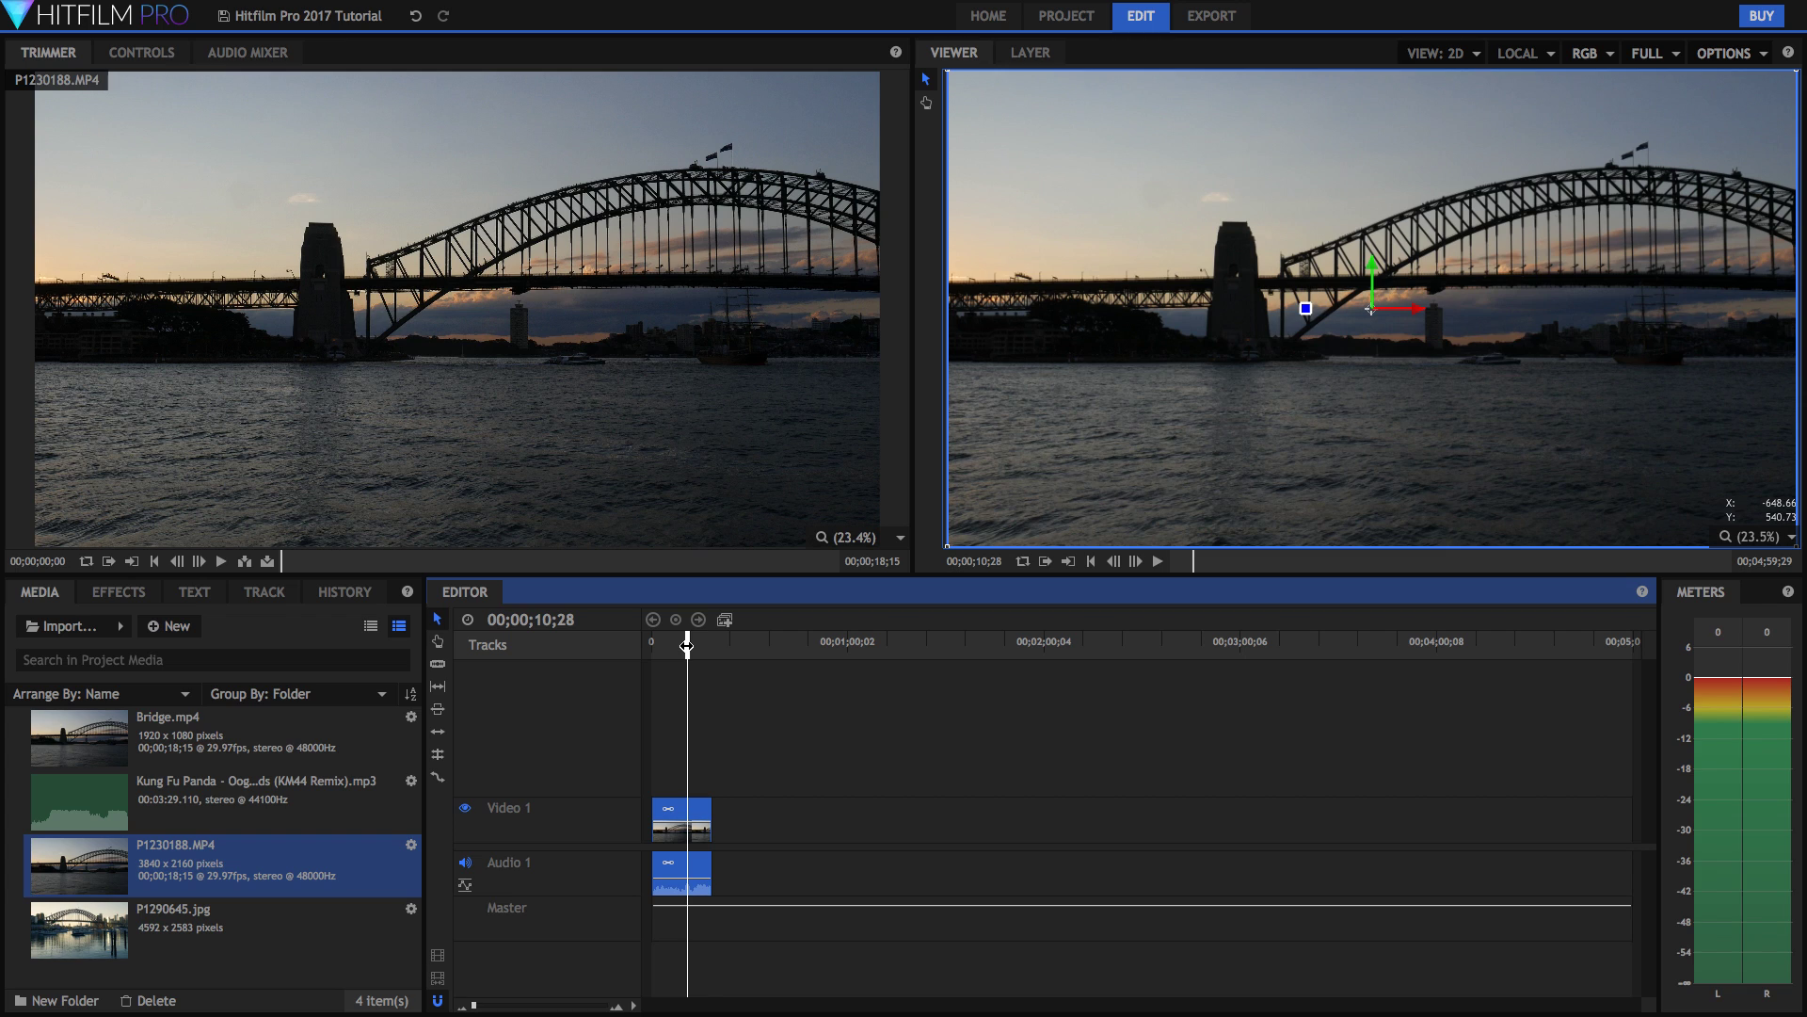
pyautogui.hotkey('ctrl', 'z')
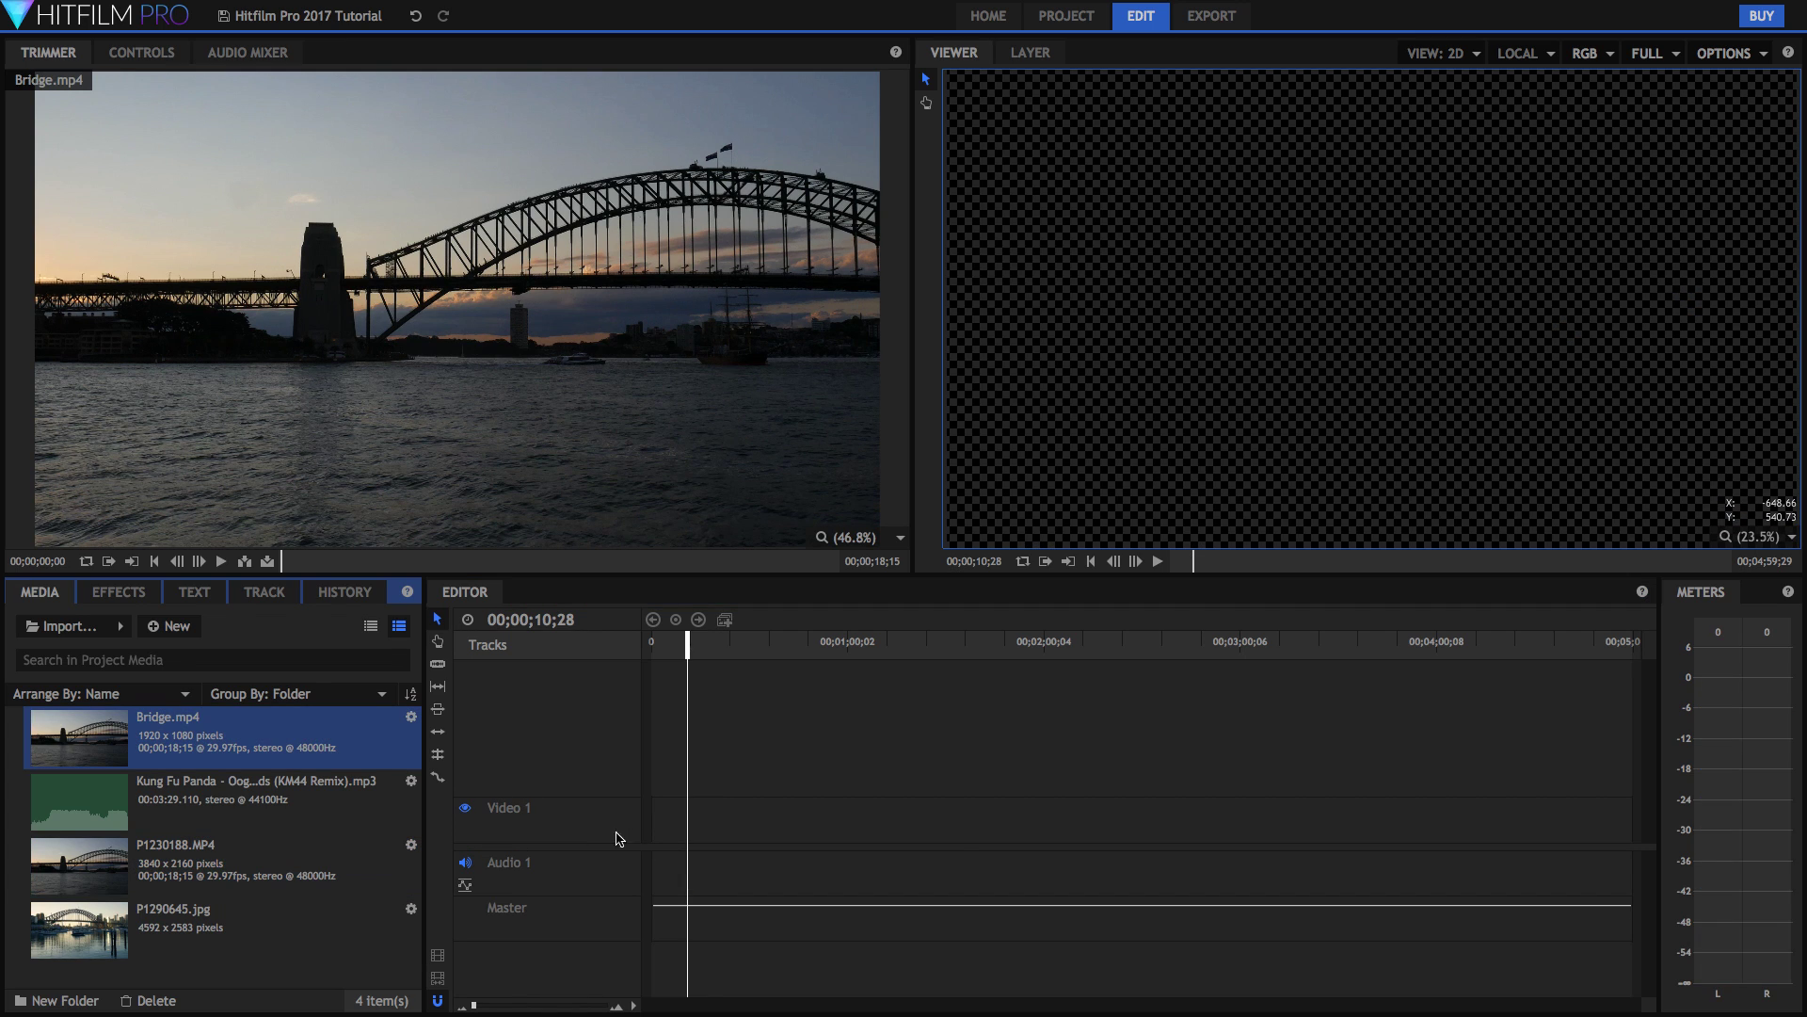
pyautogui.moveTo(618, 838); pyautogui.dragTo(662, 833)
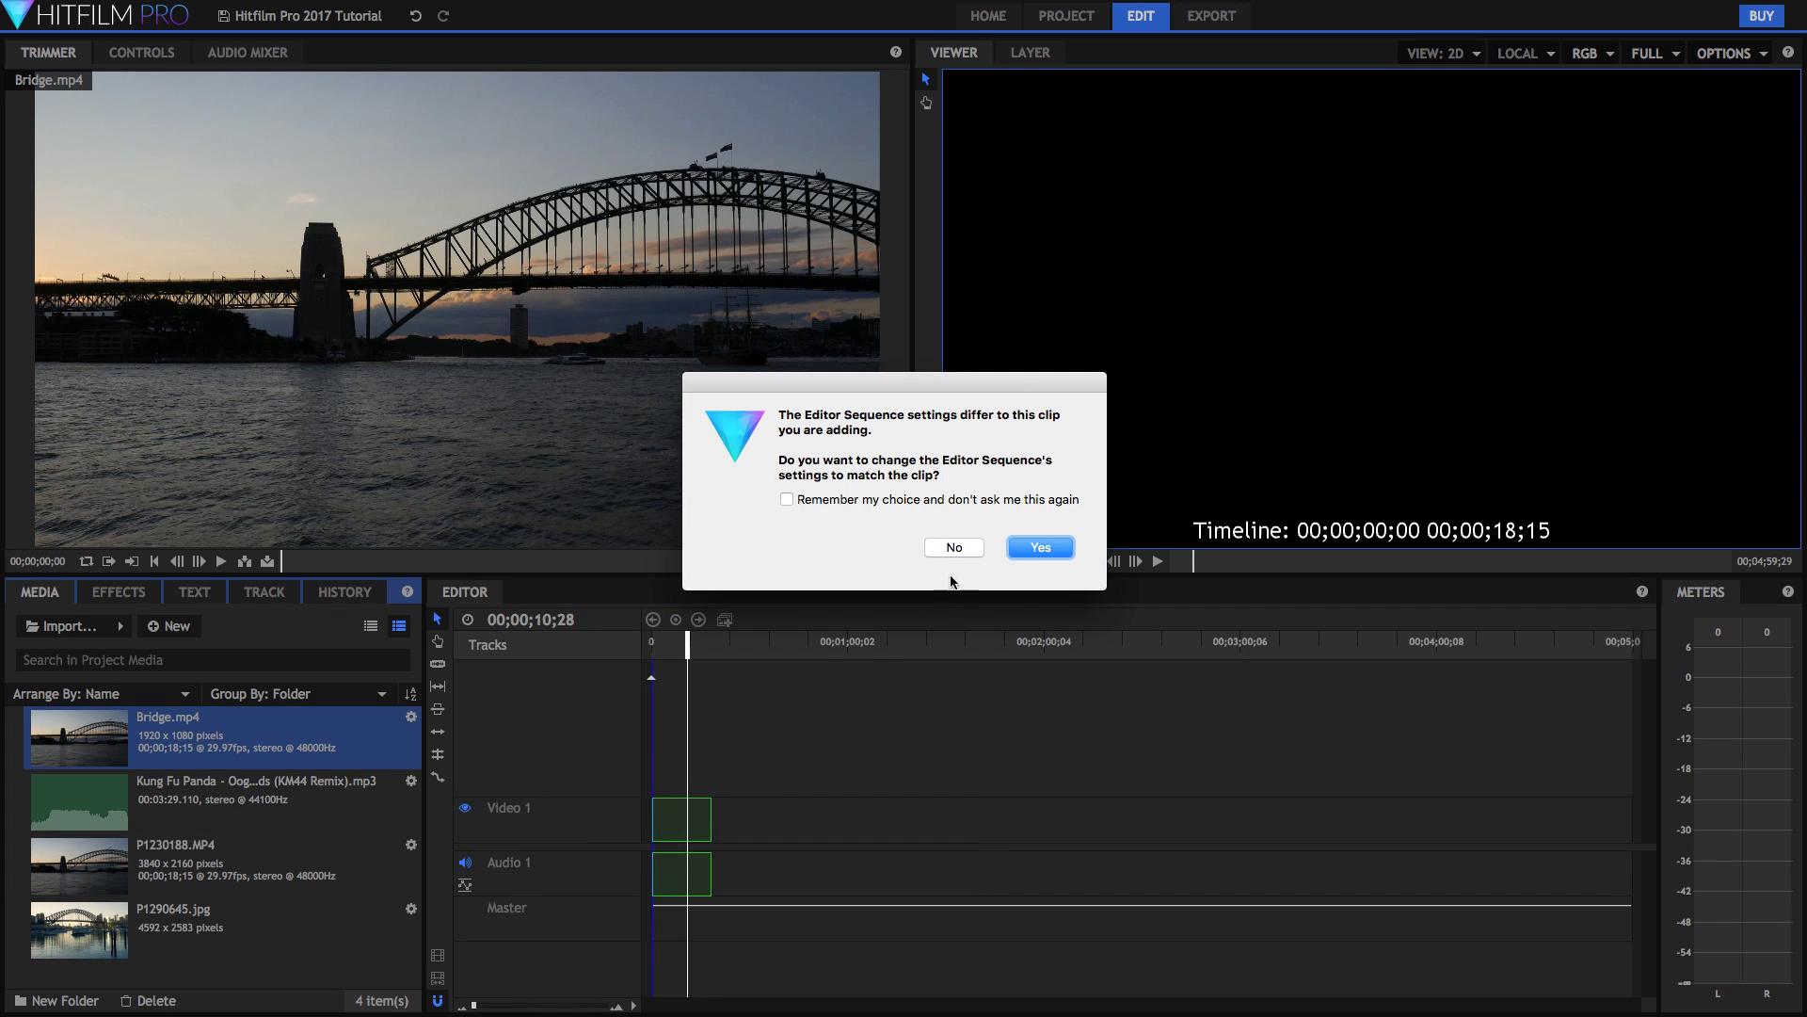
pyautogui.click(1026, 548)
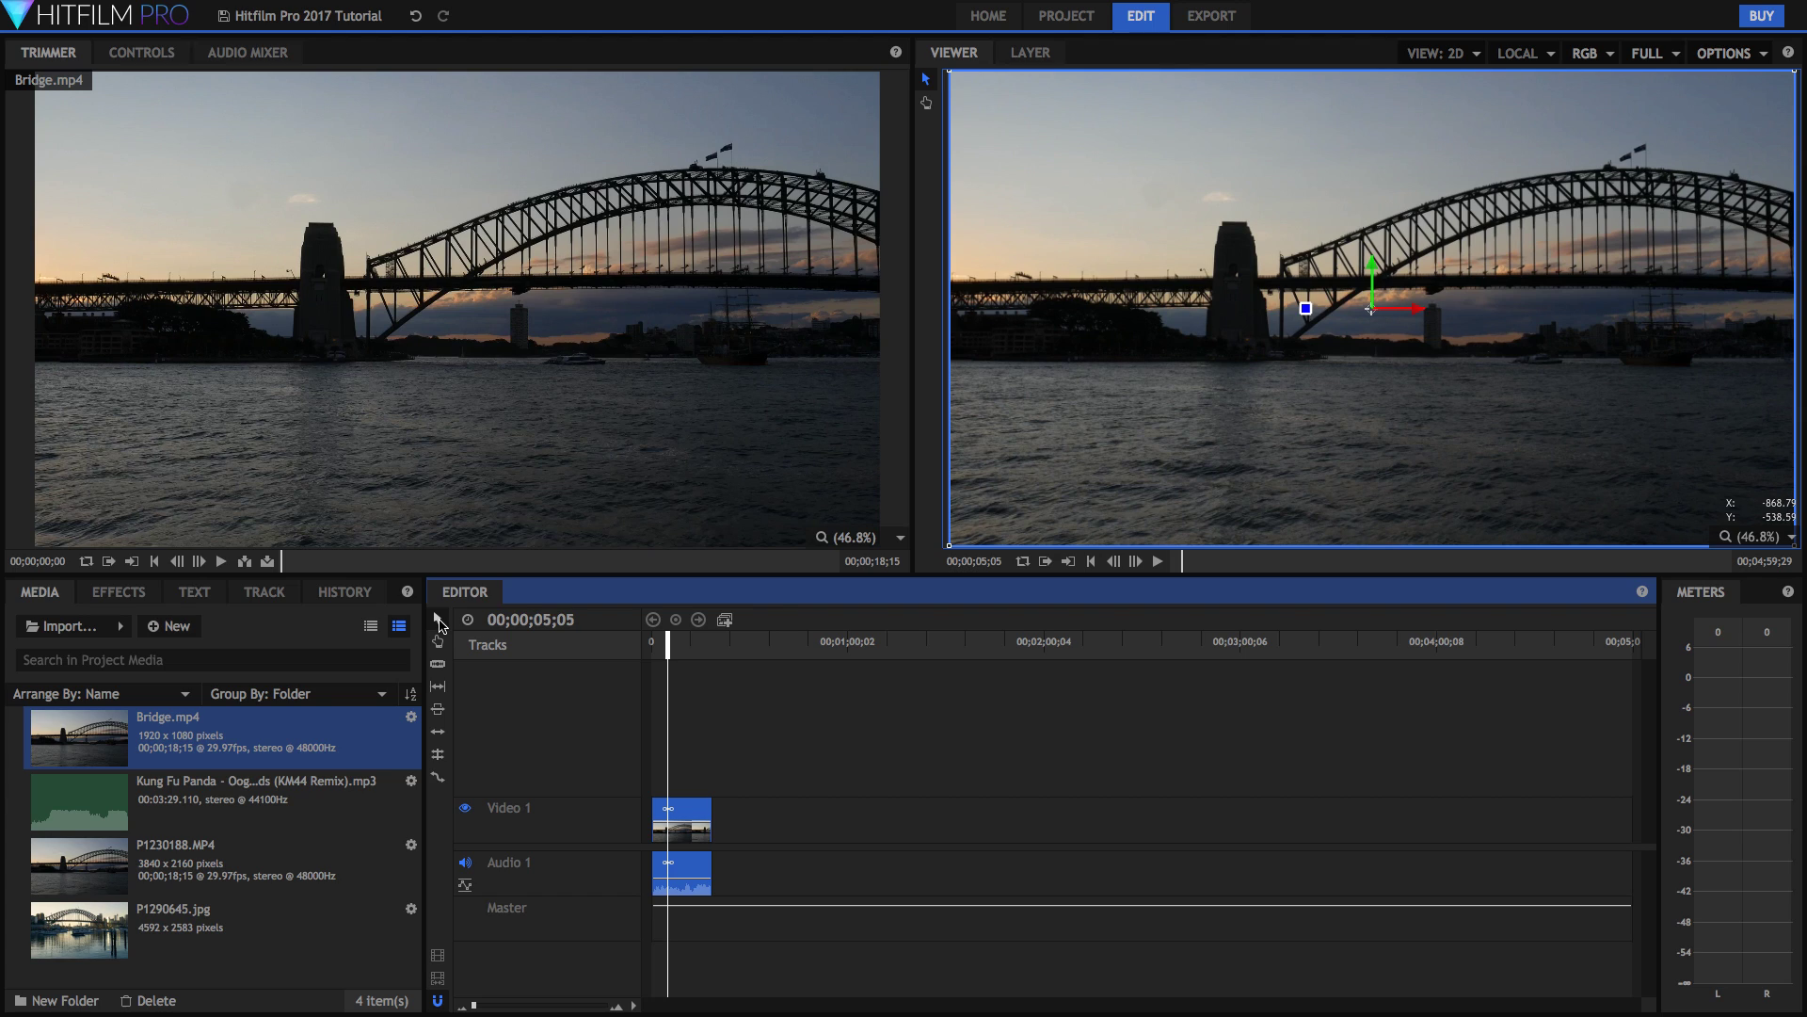
# - Pan the timeline to the Bridge clip's end and slice the clip in two
pyautogui.click(702, 779)
pyautogui.click(679, 820)
pyautogui.moveTo(713, 807); pyautogui.dragTo(671, 815)
pyautogui.moveTo(475, 1007); pyautogui.dragTo(490, 1007)
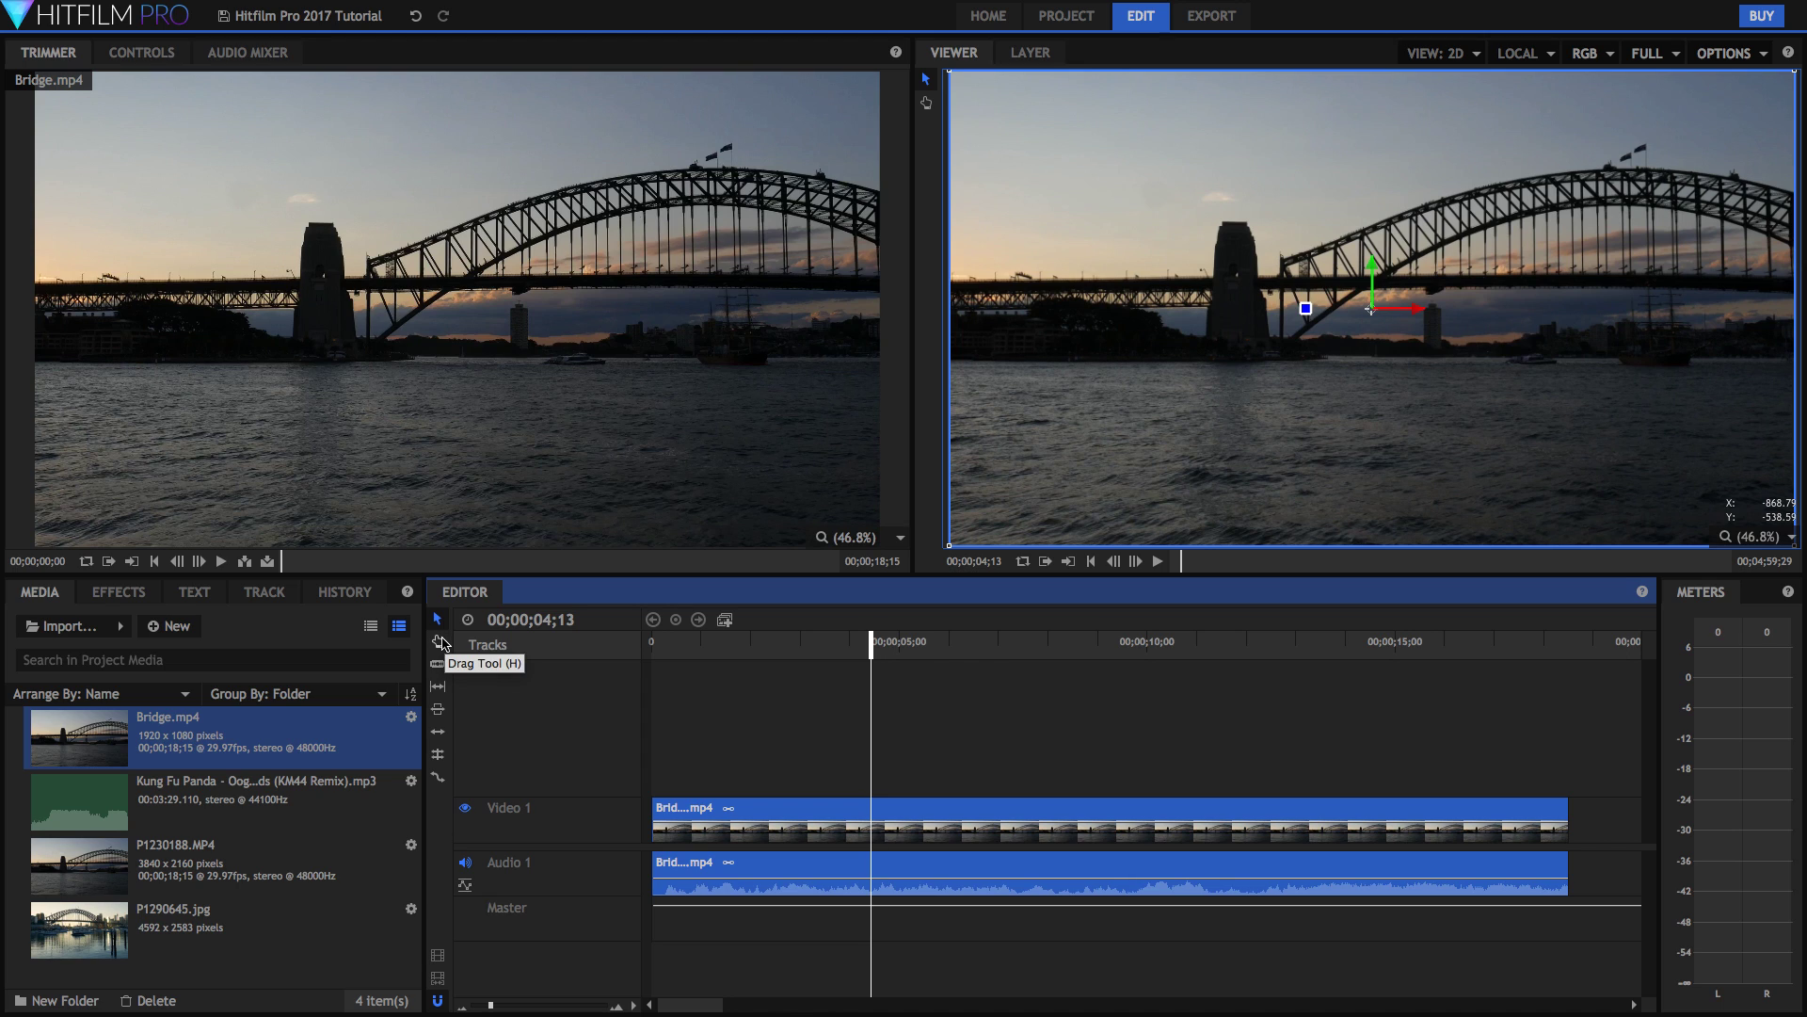
pyautogui.click(439, 642)
pyautogui.moveTo(1044, 819); pyautogui.dragTo(656, 756)
pyautogui.moveTo(1176, 828); pyautogui.dragTo(1487, 828)
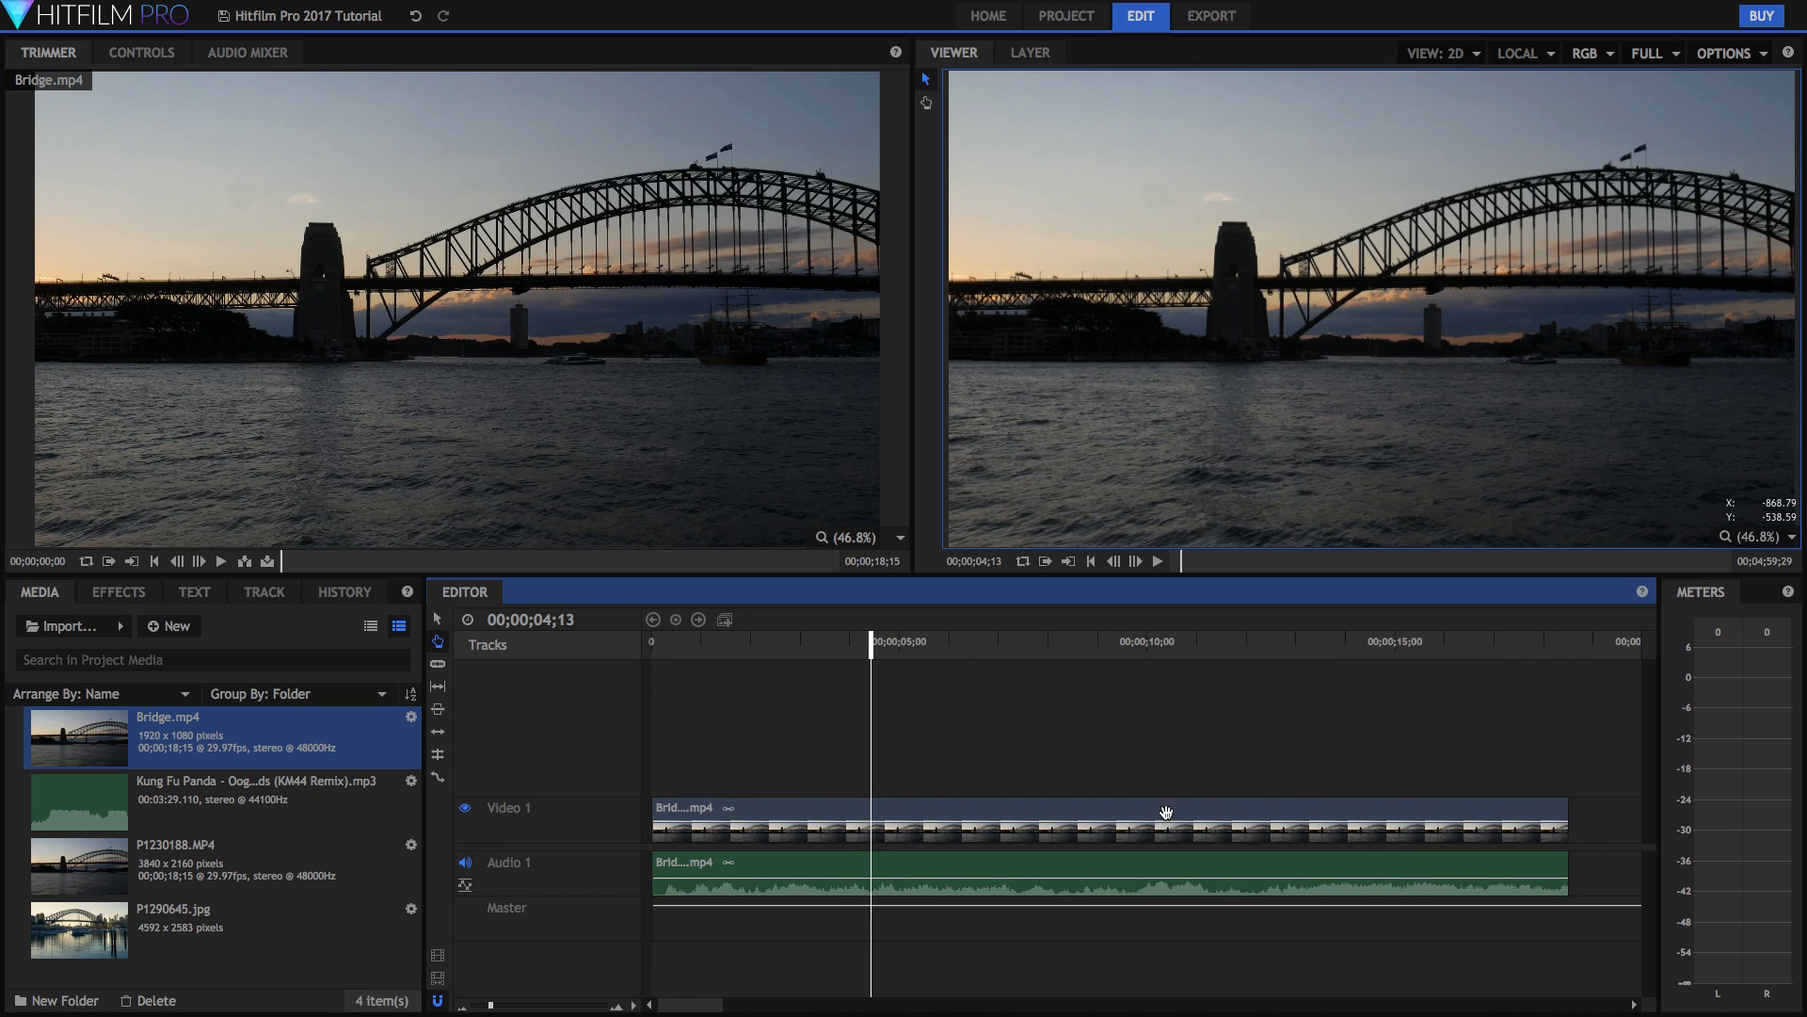
pyautogui.click(437, 665)
pyautogui.click(1058, 813)
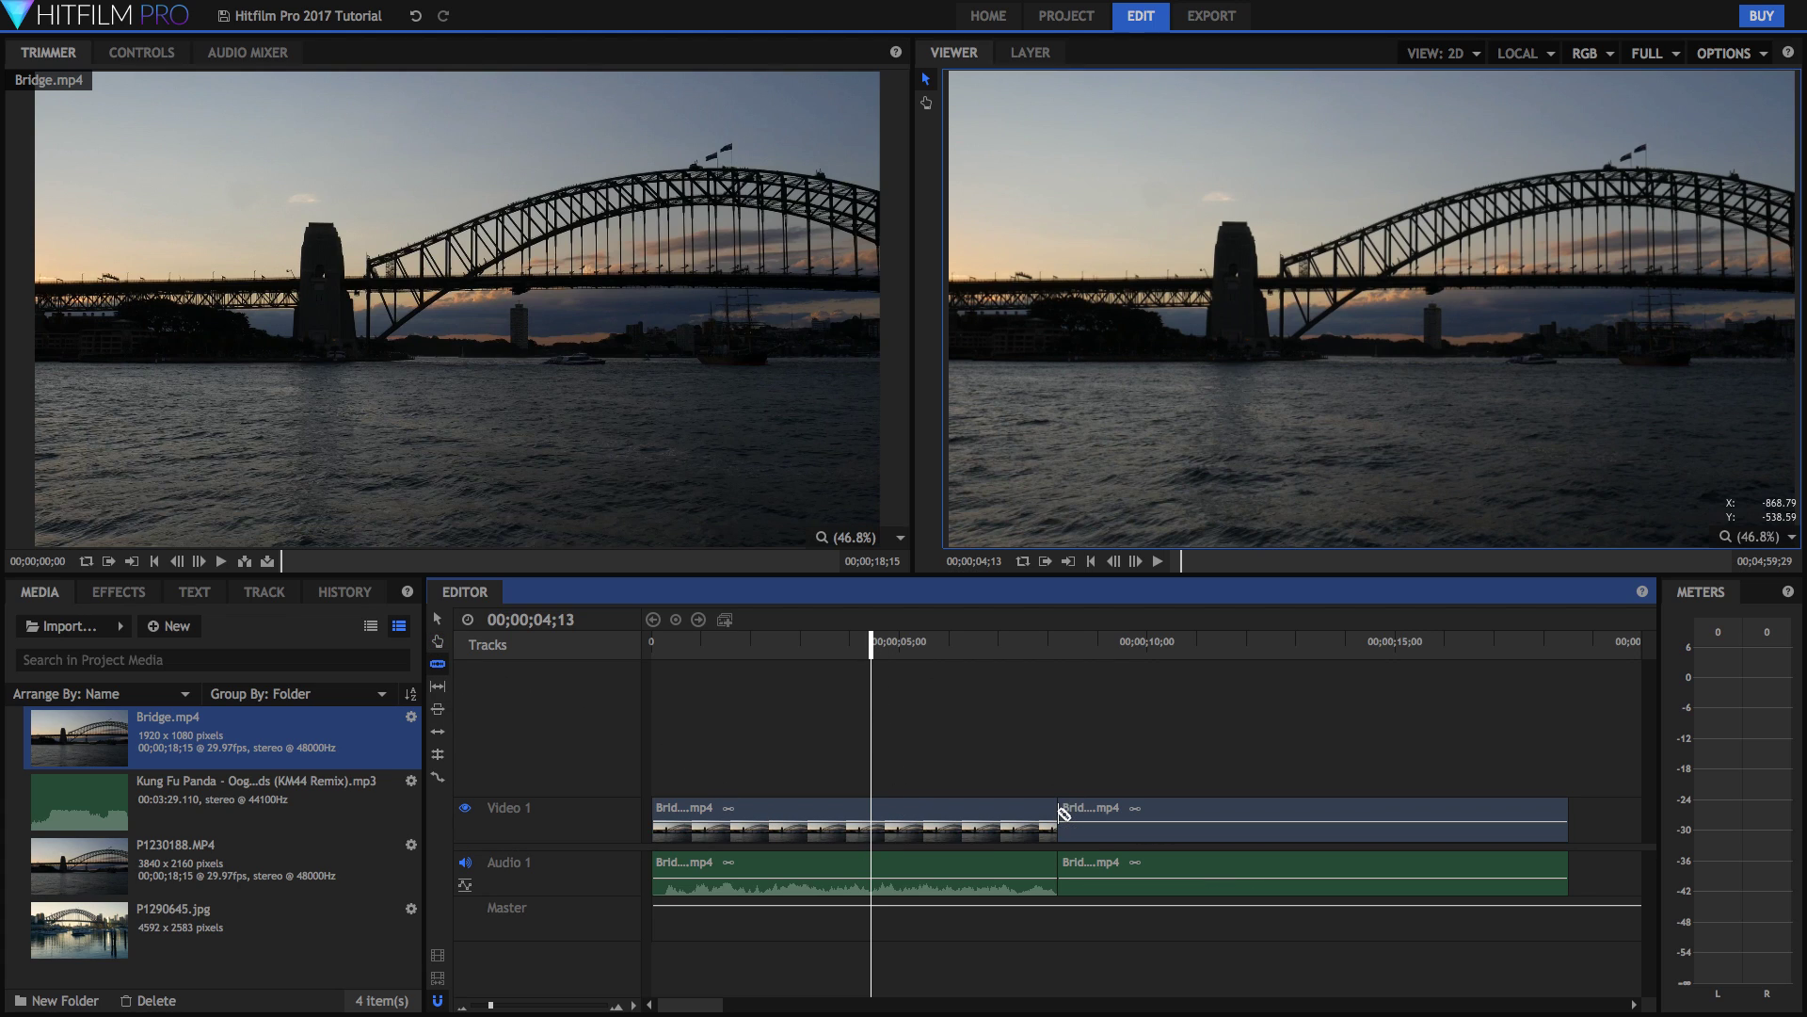
# - Shift the right-hand piece later and rate-stretch it to about 15 seconds
pyautogui.click(438, 620)
pyautogui.click(1191, 812)
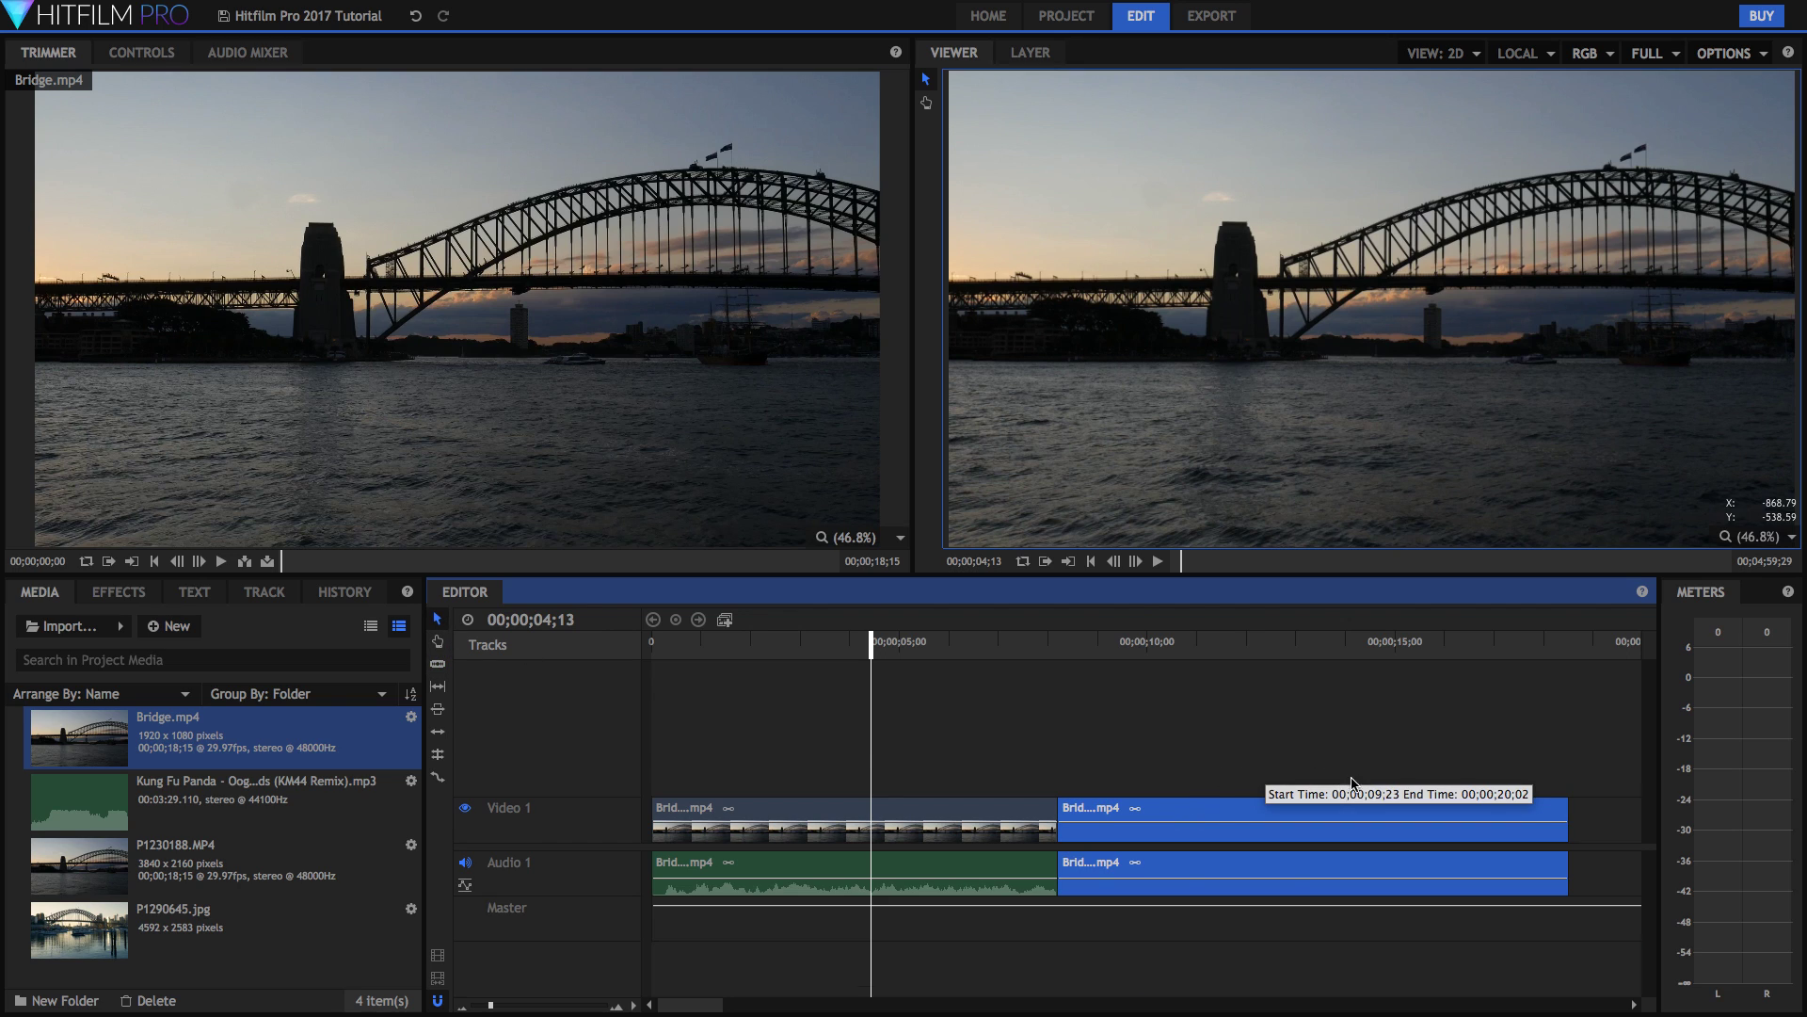
pyautogui.moveTo(1262, 805); pyautogui.dragTo(1194, 805)
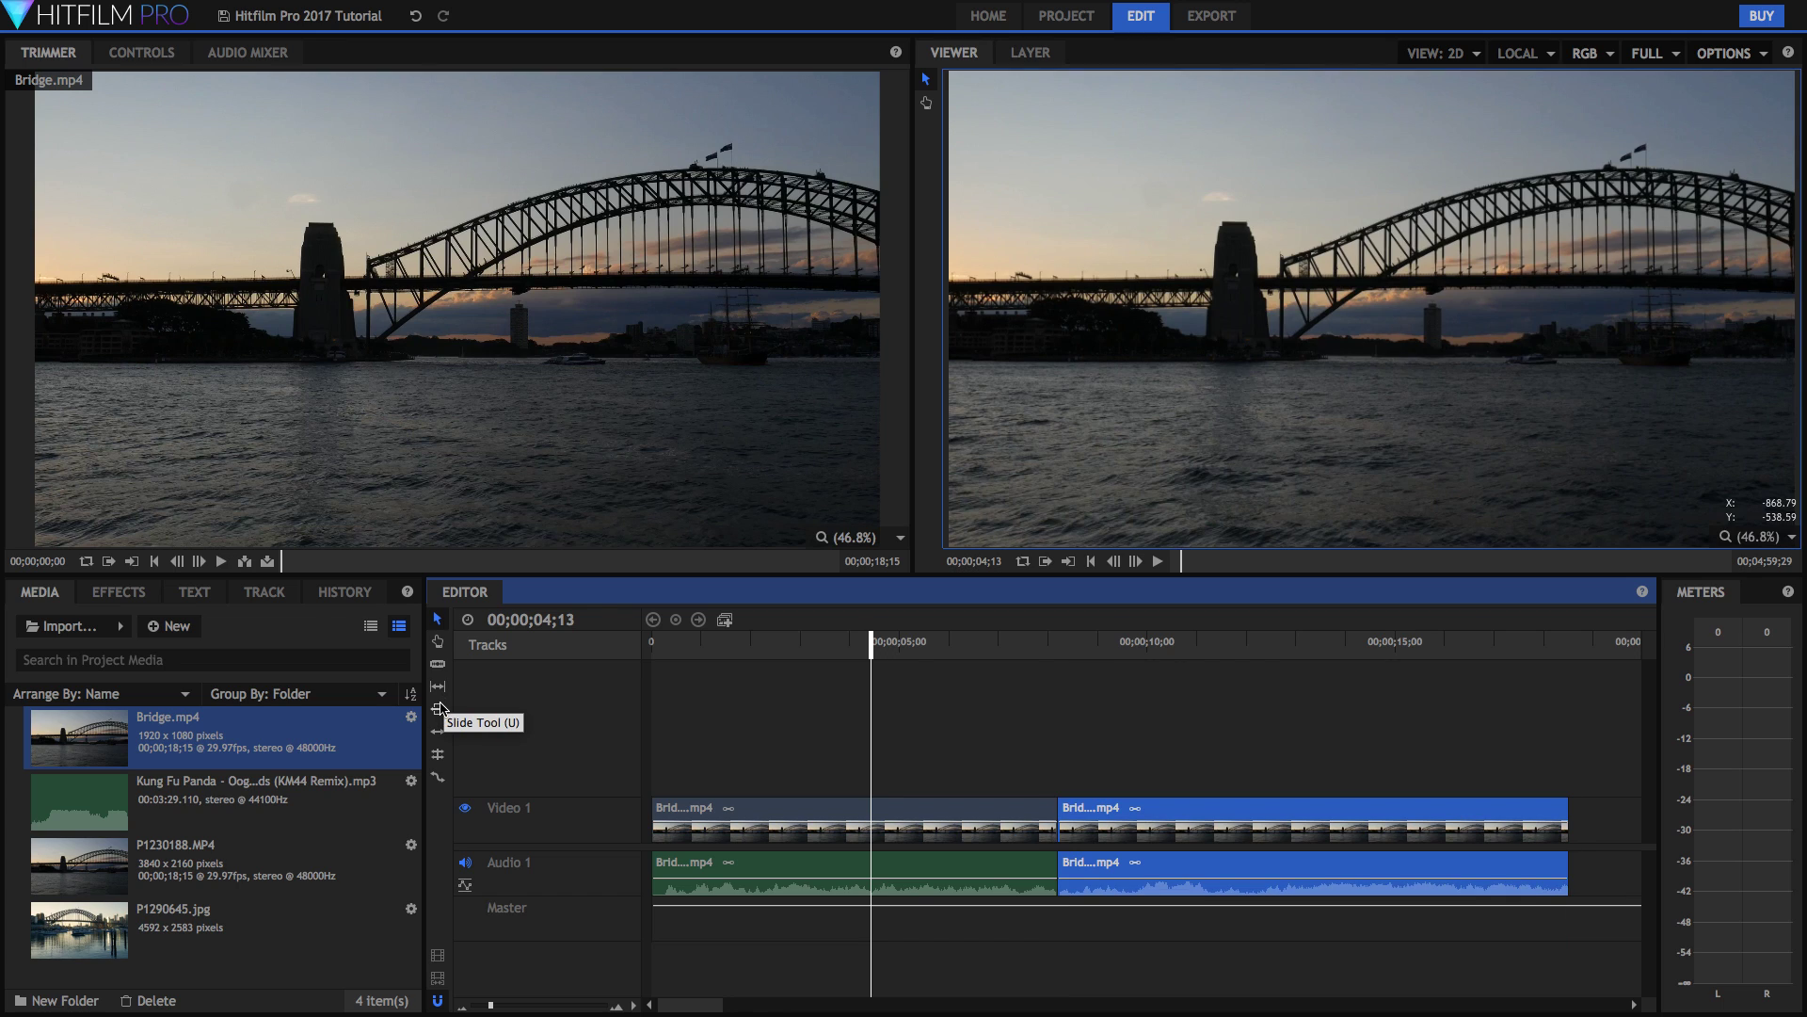
pyautogui.click(437, 781)
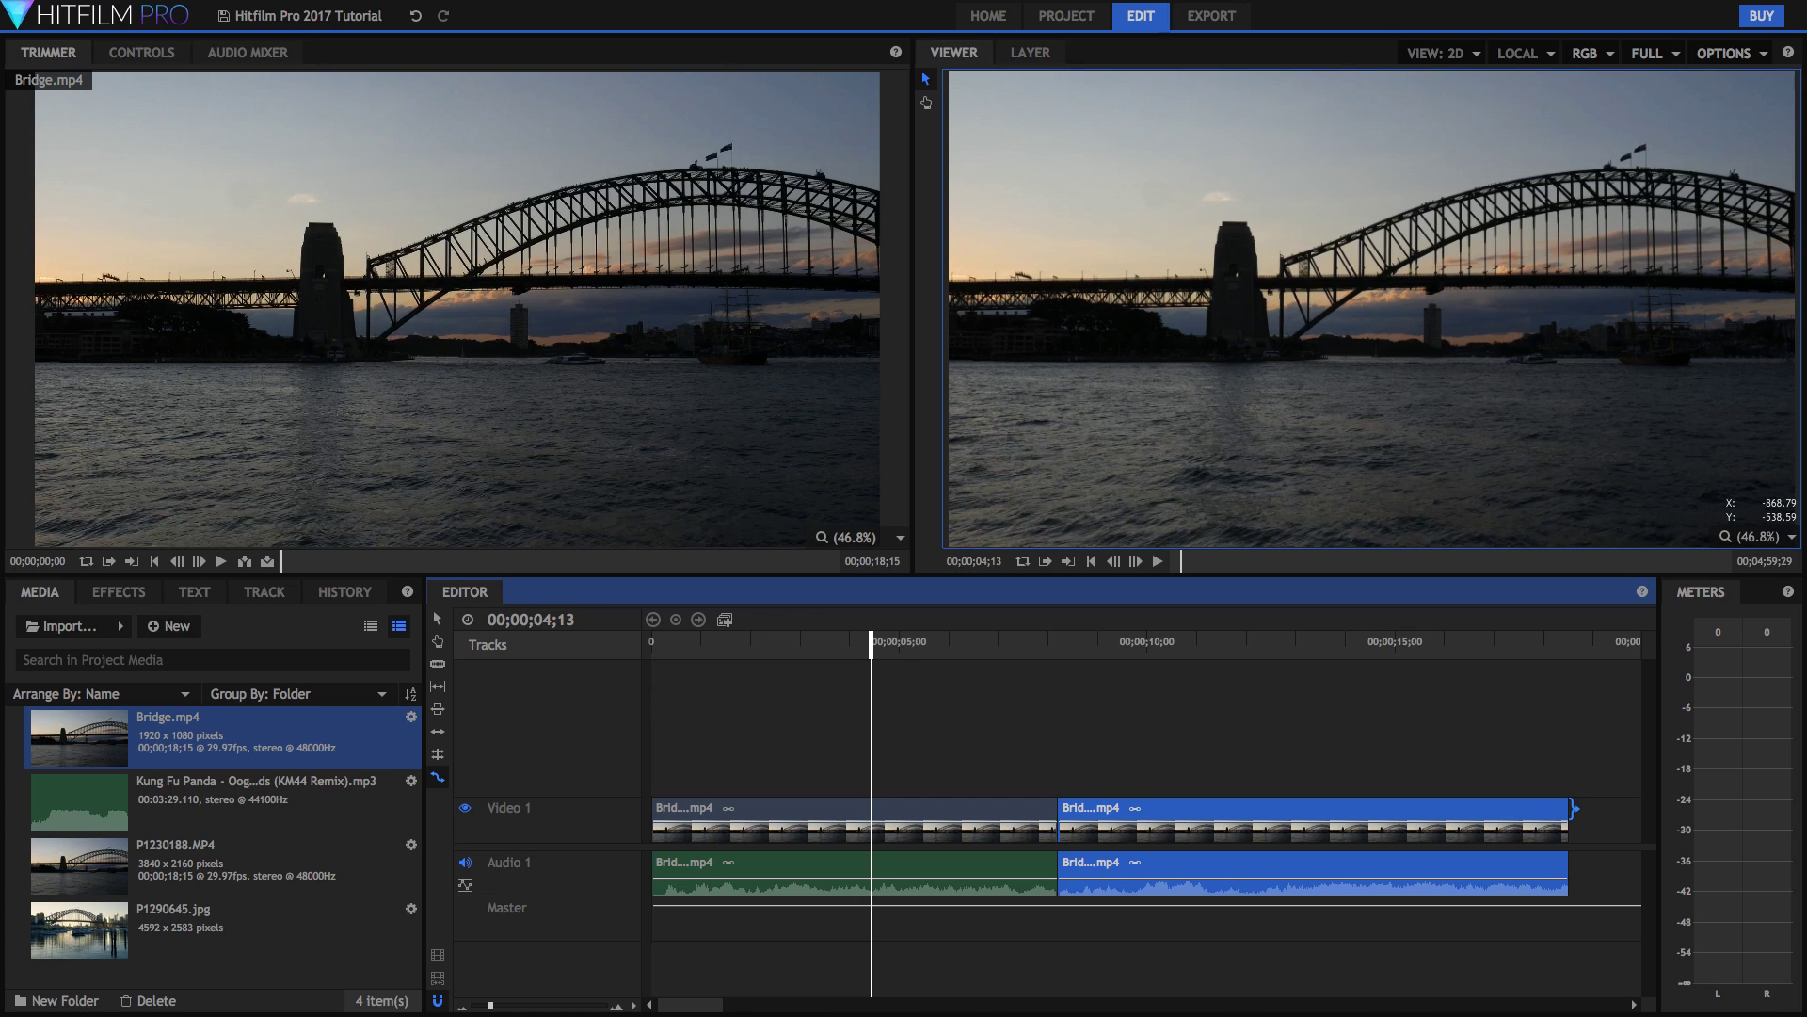
pyautogui.moveTo(1574, 807); pyautogui.dragTo(1528, 853)
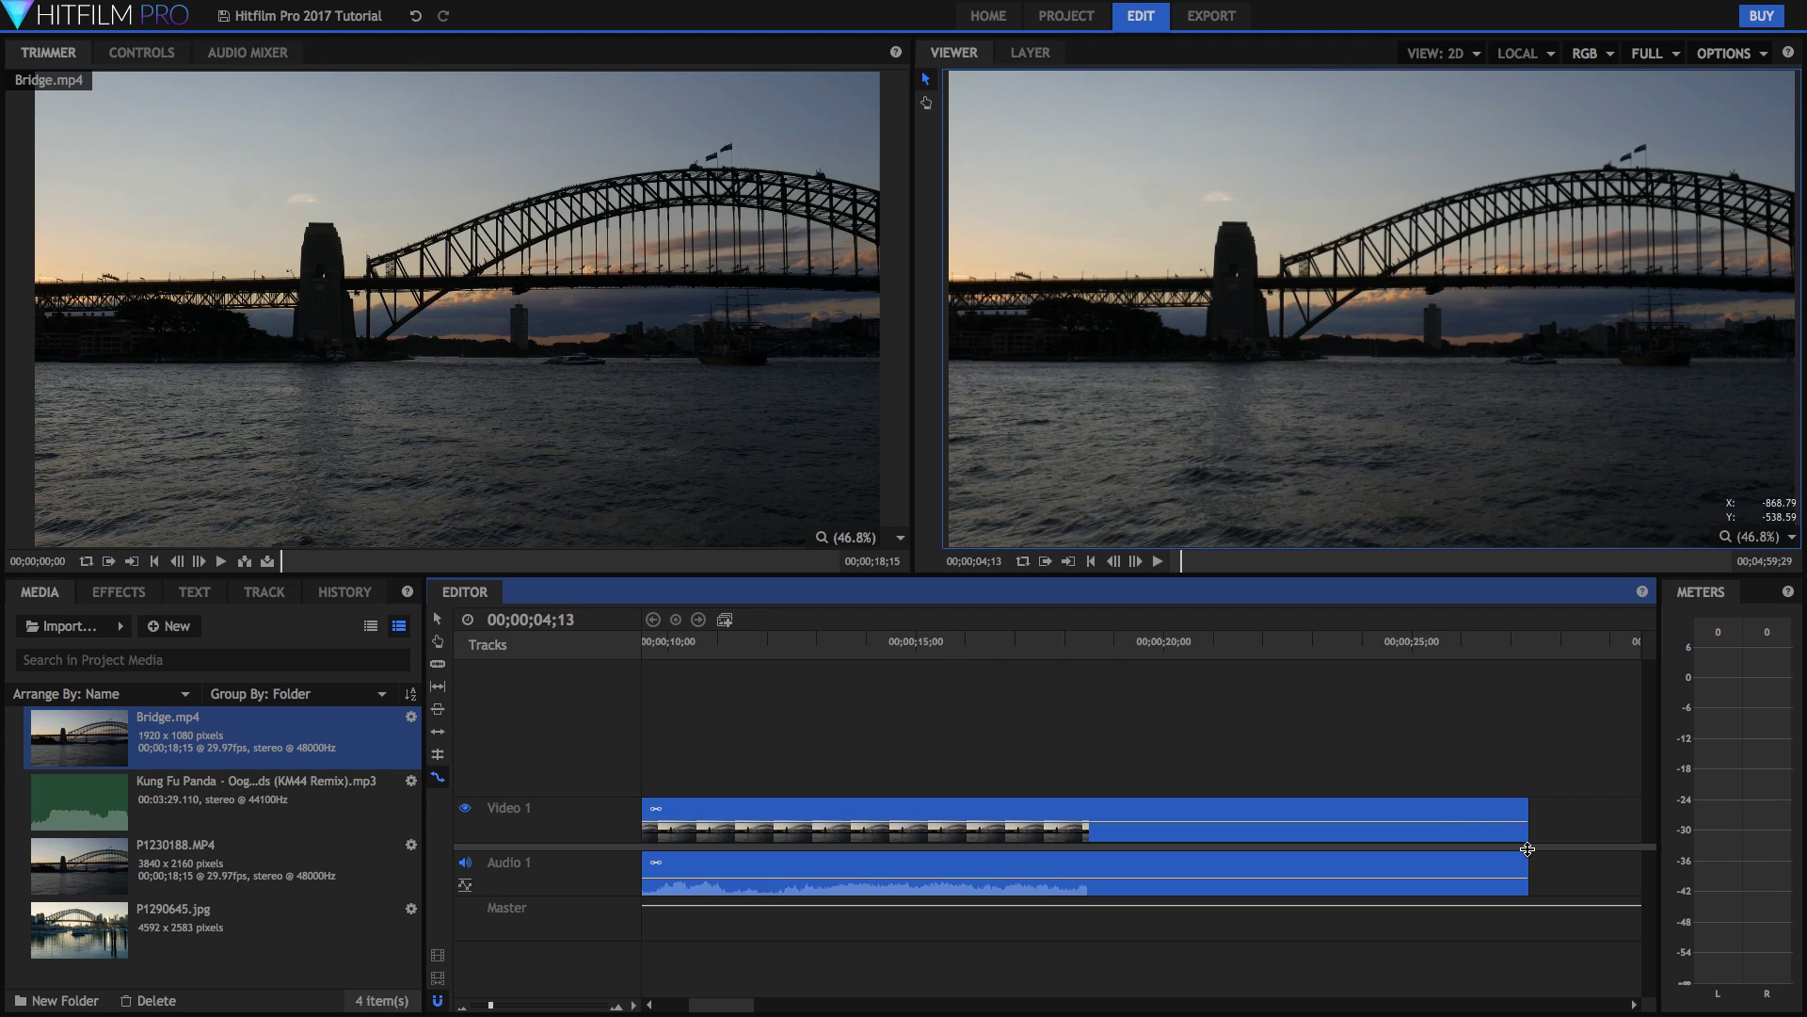
# - Set the second Bridge clip's Speed/Duration speed to 100%, then show the History panel
pyautogui.rightClick(1089, 813)
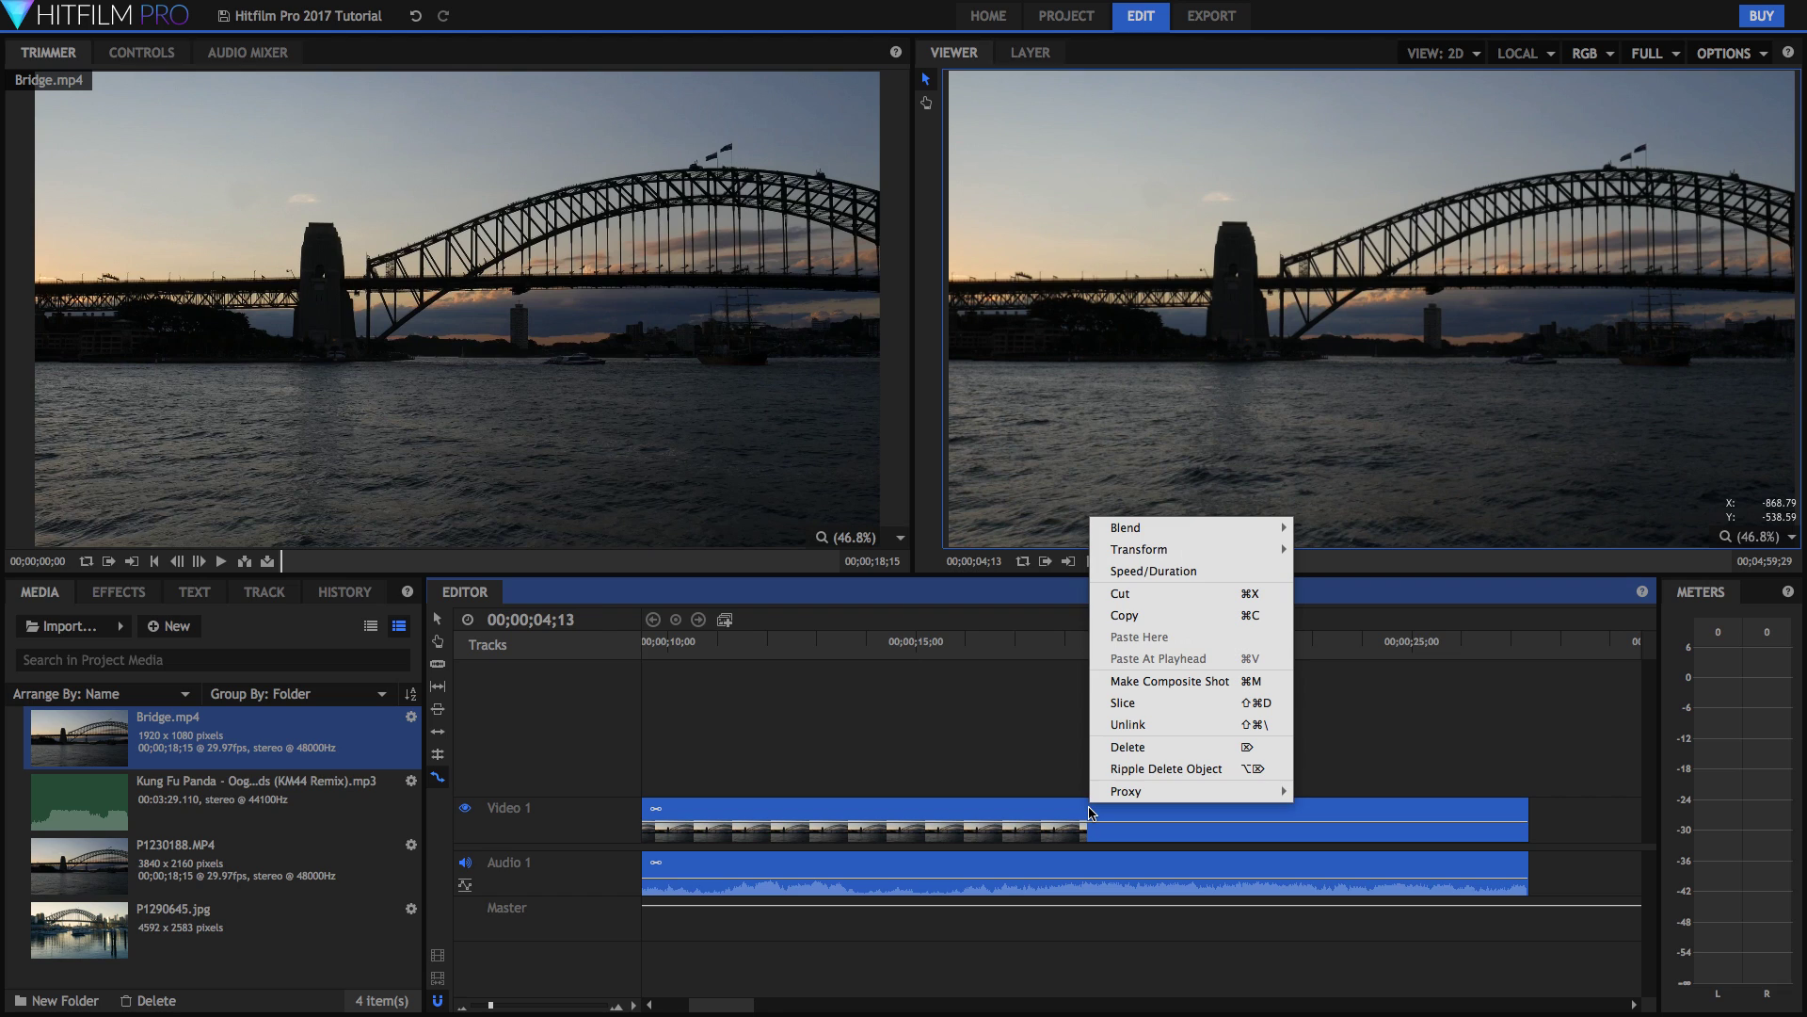
pyautogui.click(1186, 570)
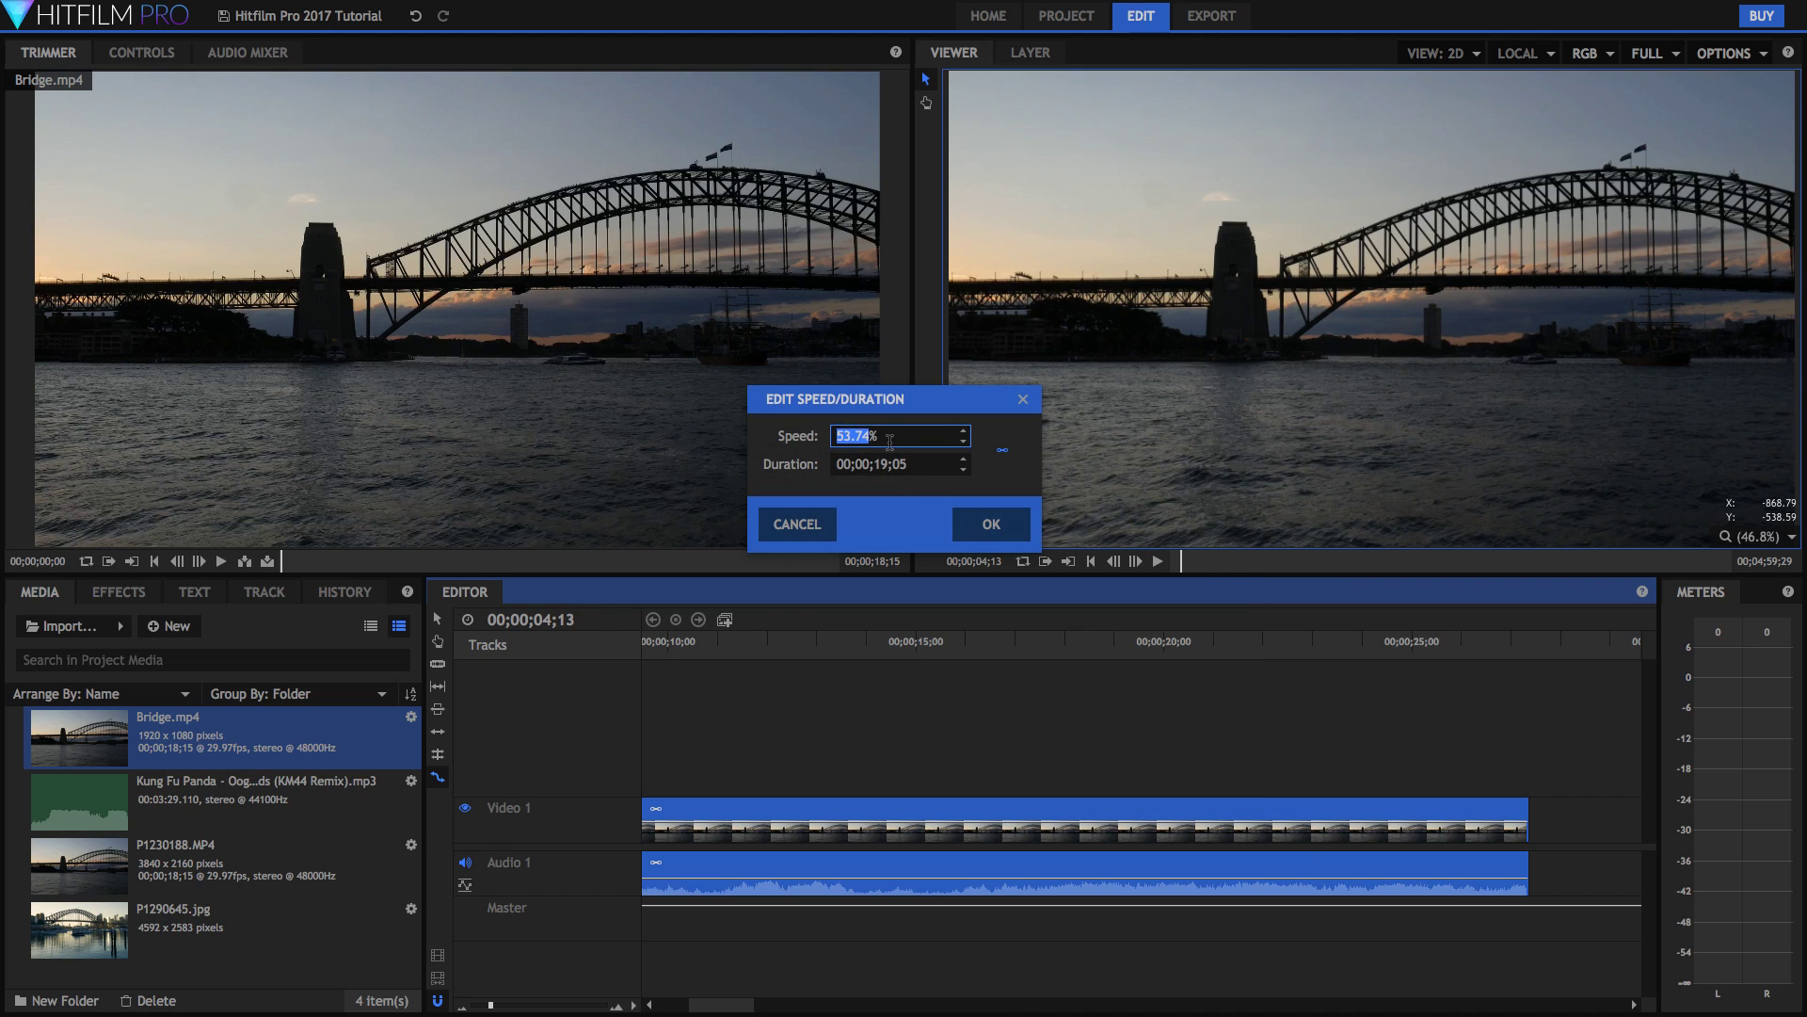
pyautogui.write('50')
pyautogui.press('BackSpace')
pyautogui.press('BackSpace')
pyautogui.write('100')
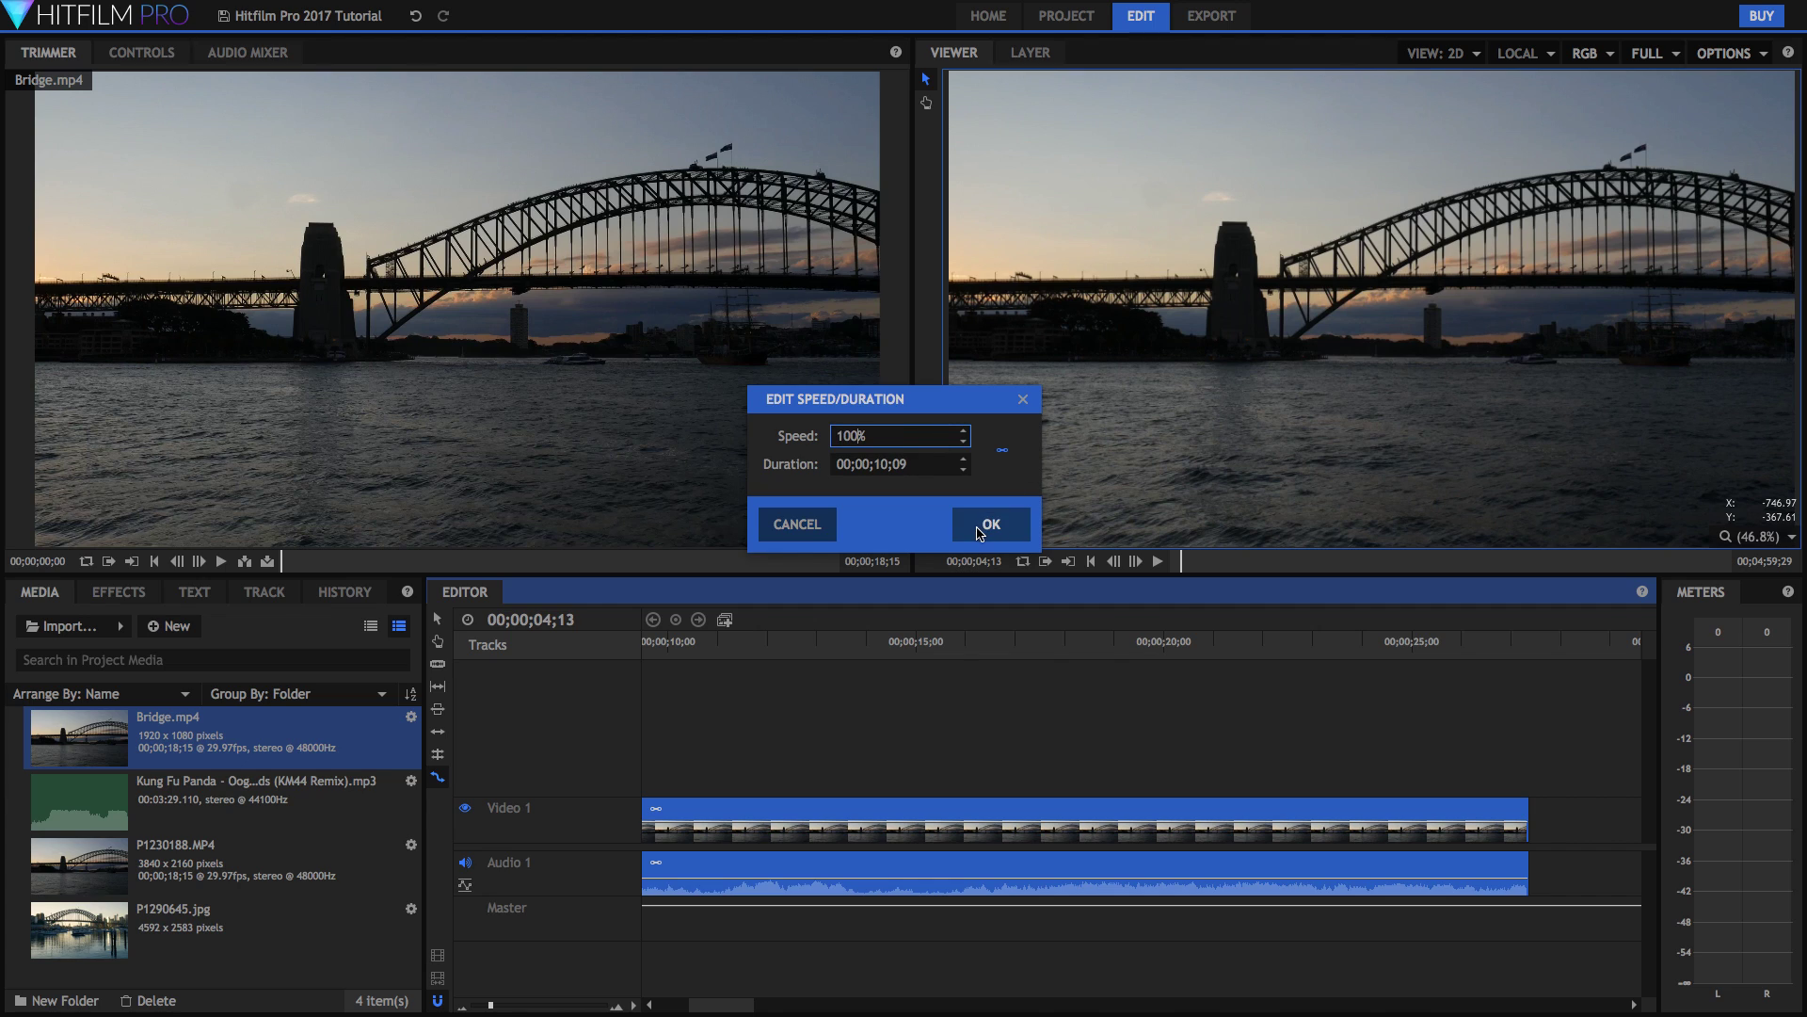
pyautogui.click(988, 525)
pyautogui.click(345, 591)
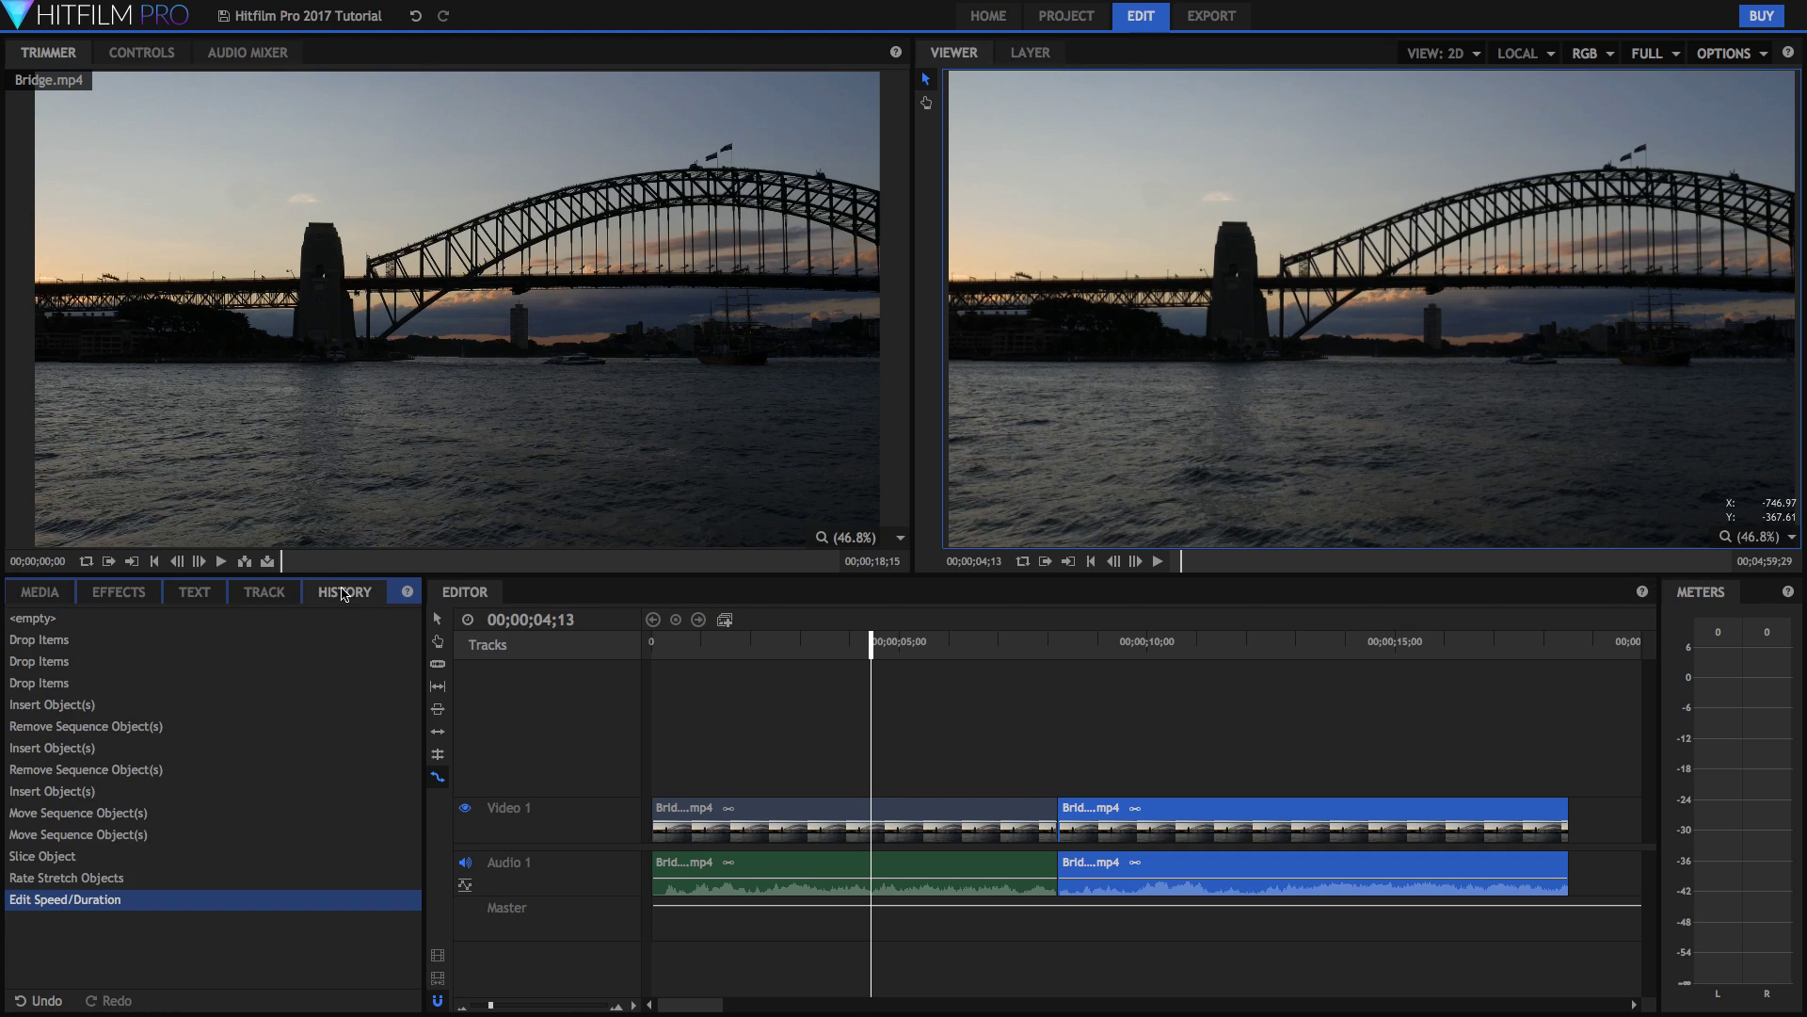
# - Step History back to the unsplit Bridge clip, return to Media, and select the clip near 5 seconds
pyautogui.click(70, 839)
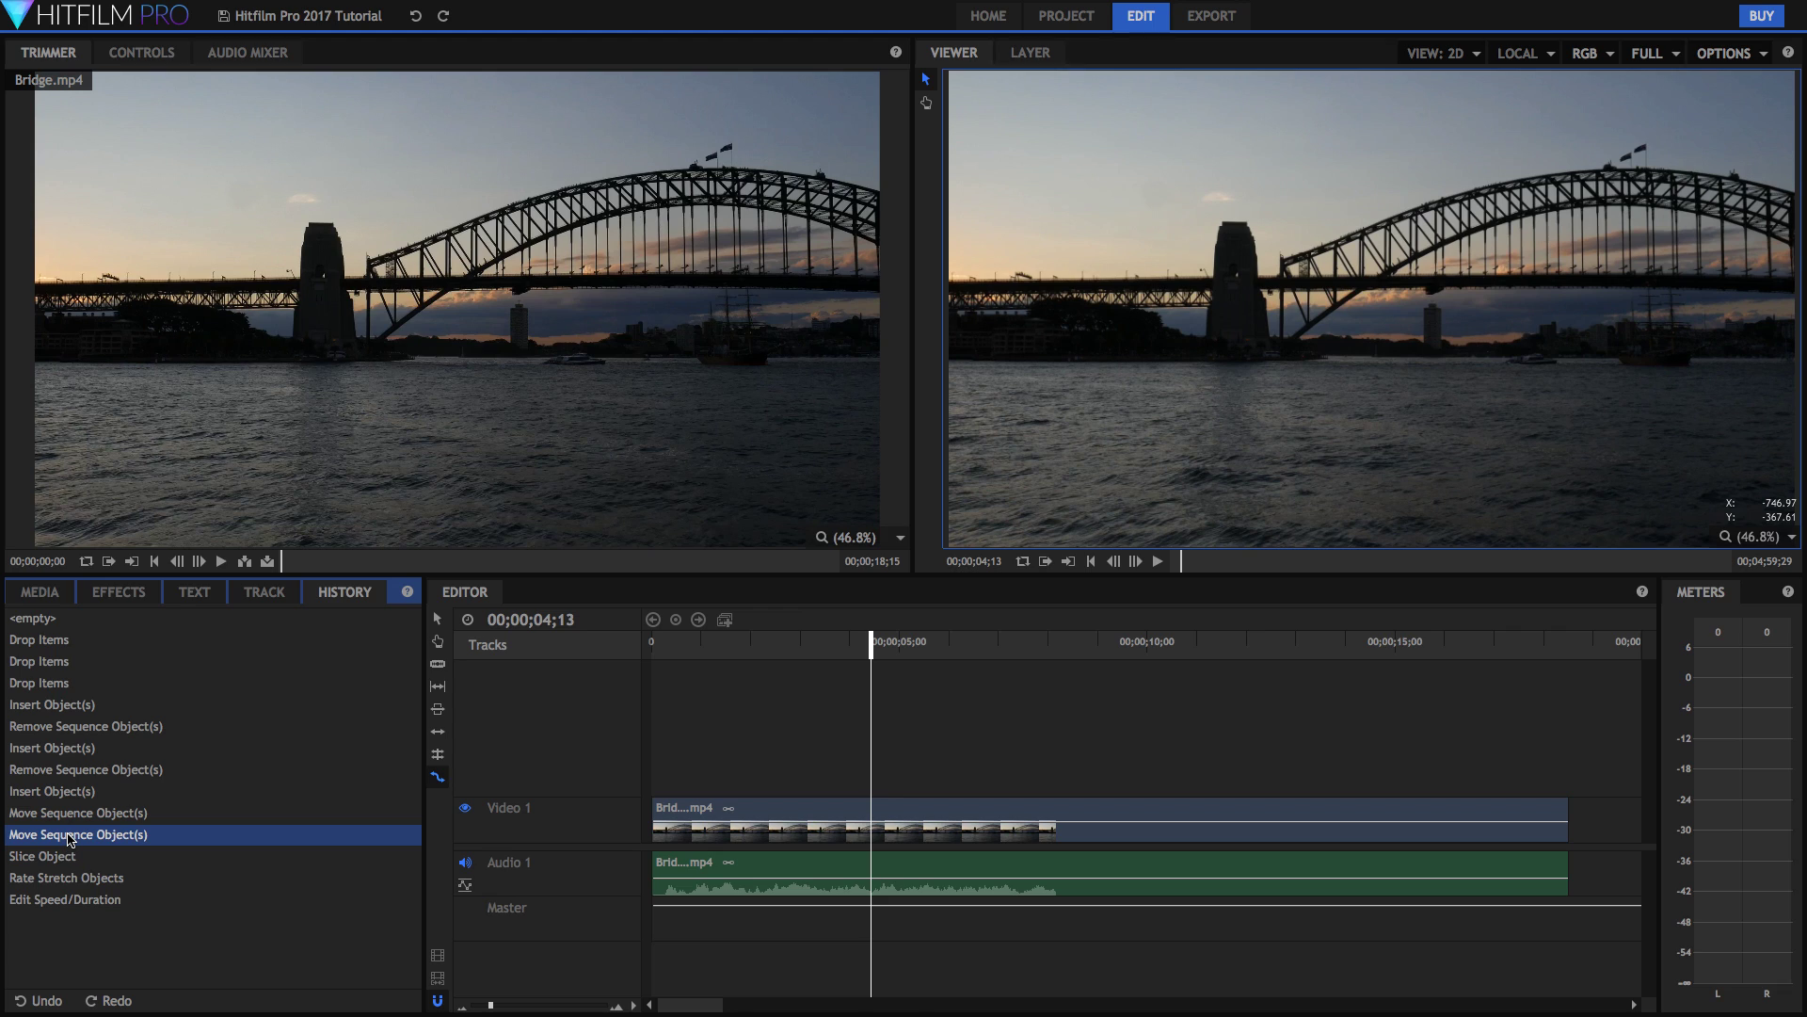
pyautogui.click(73, 855)
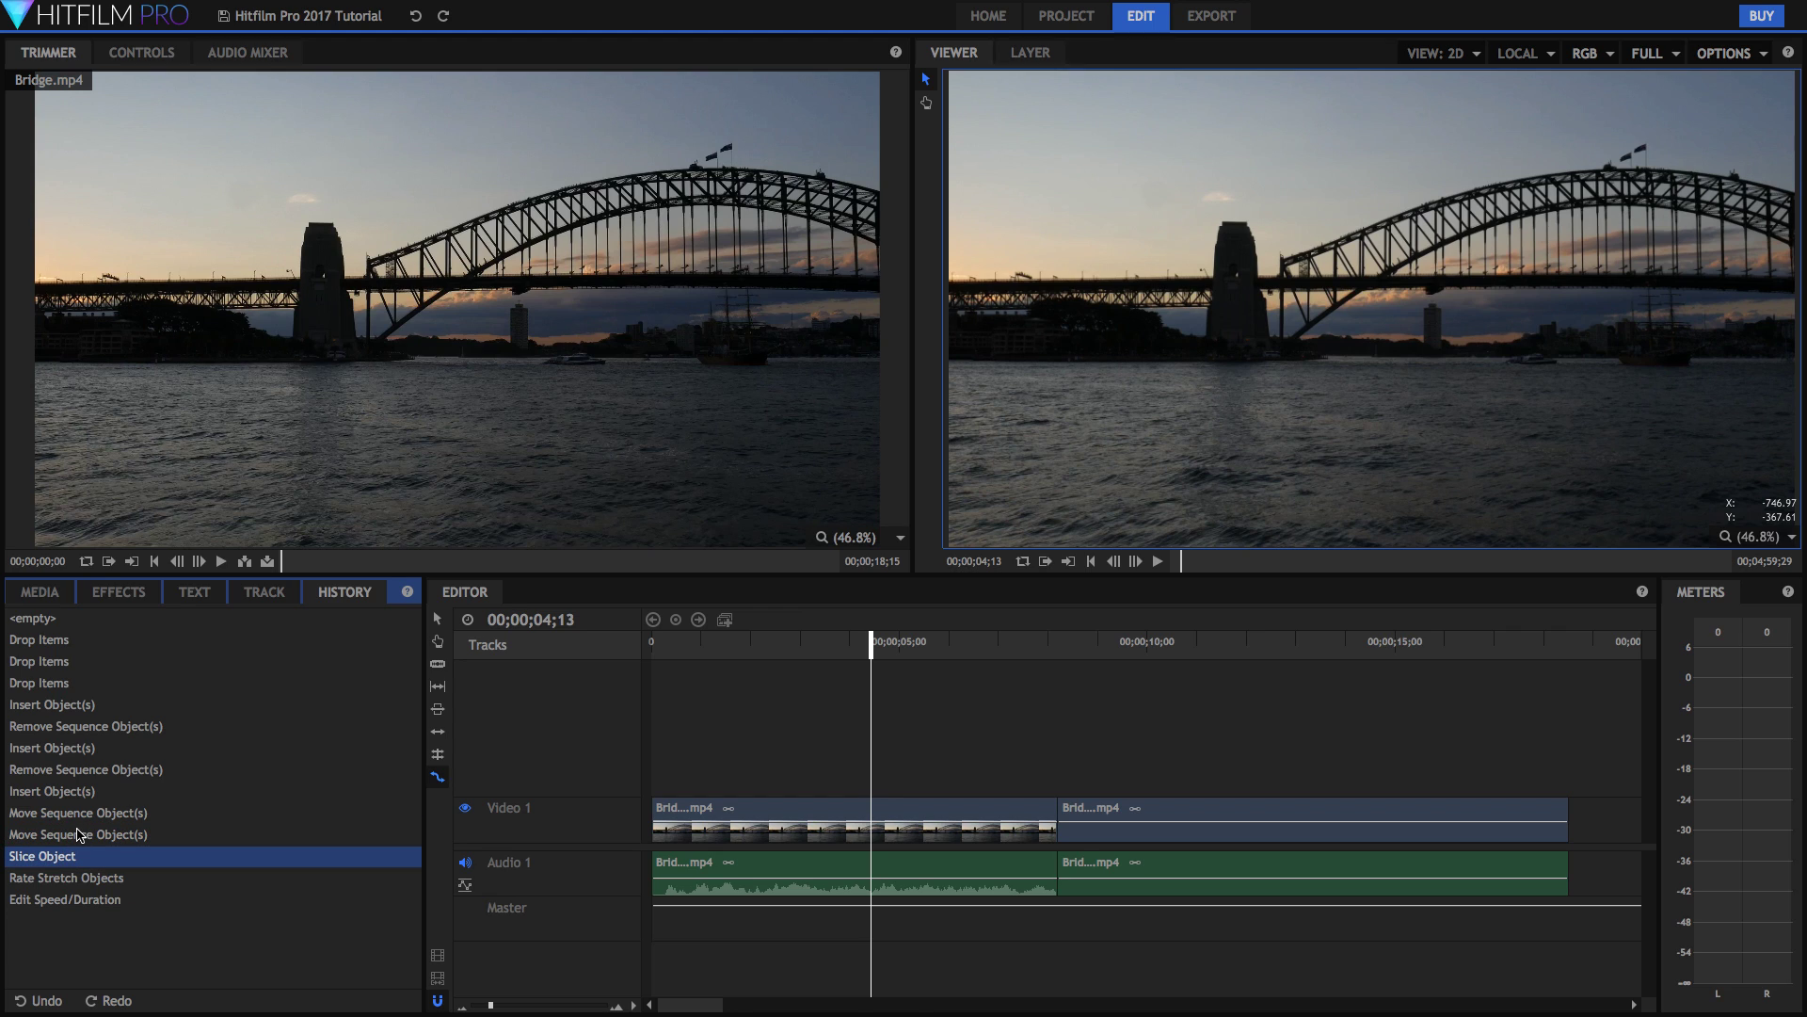
pyautogui.click(81, 834)
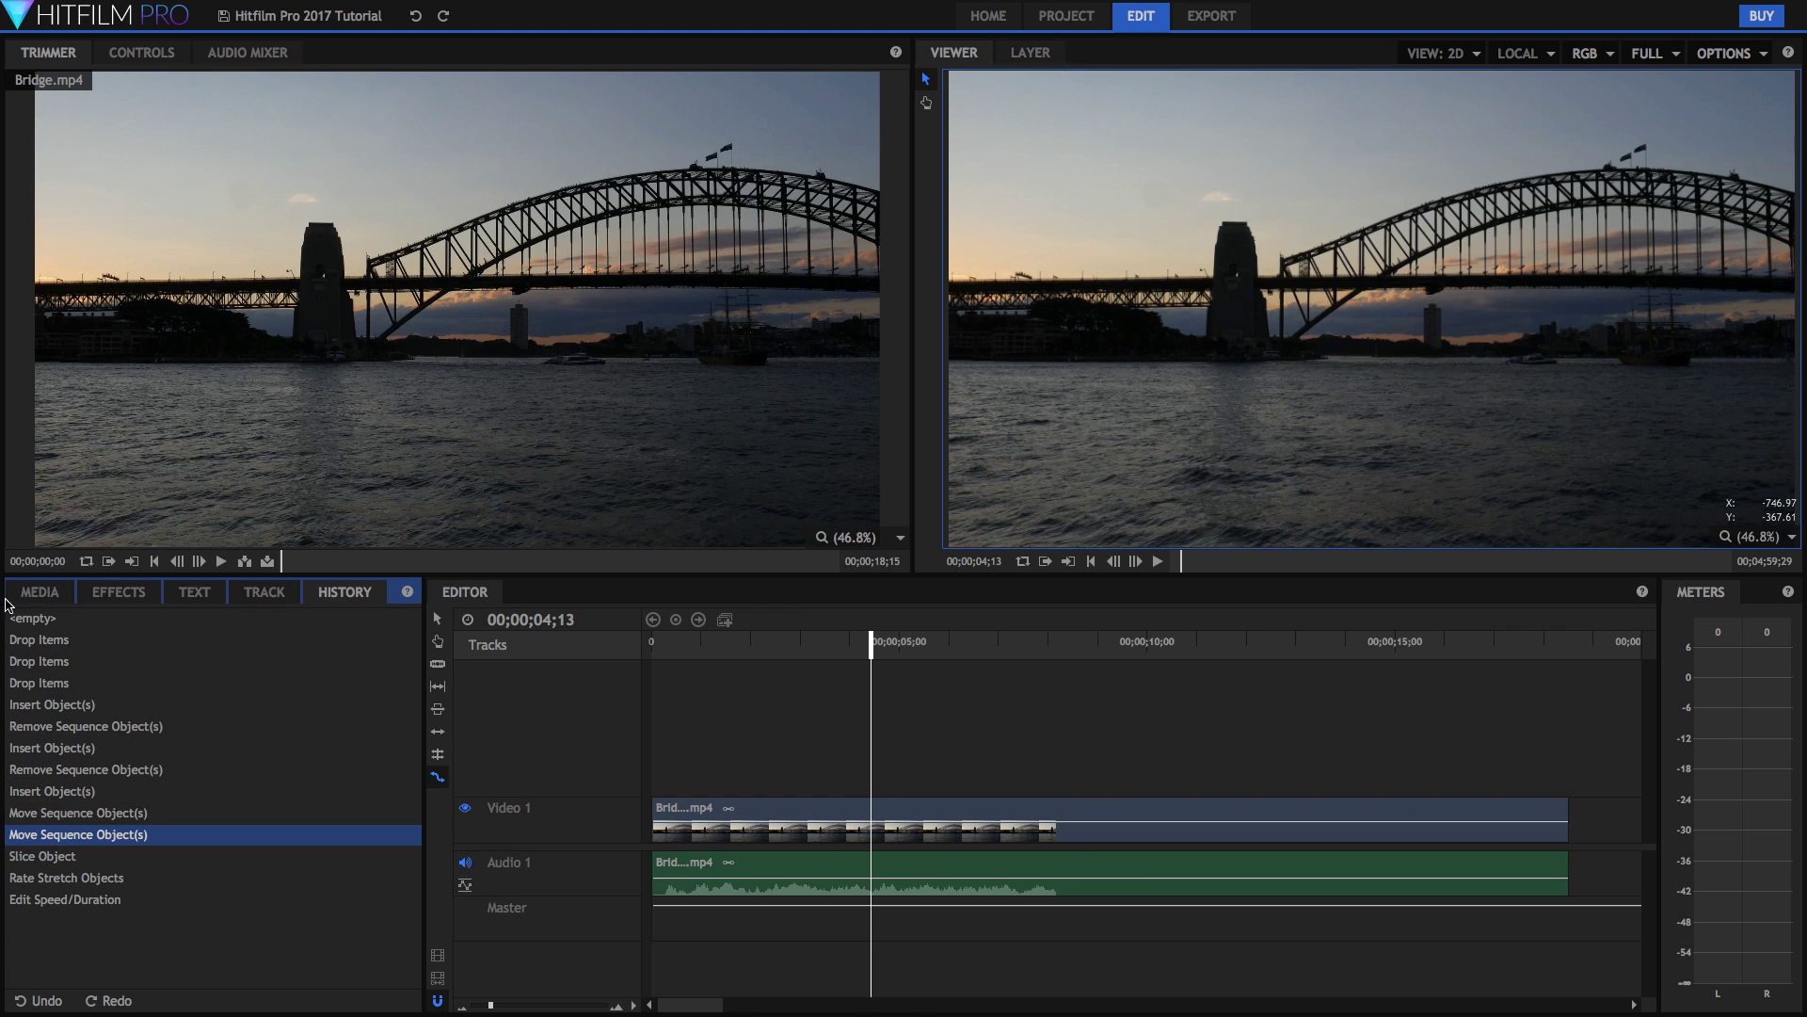
pyautogui.click(39, 591)
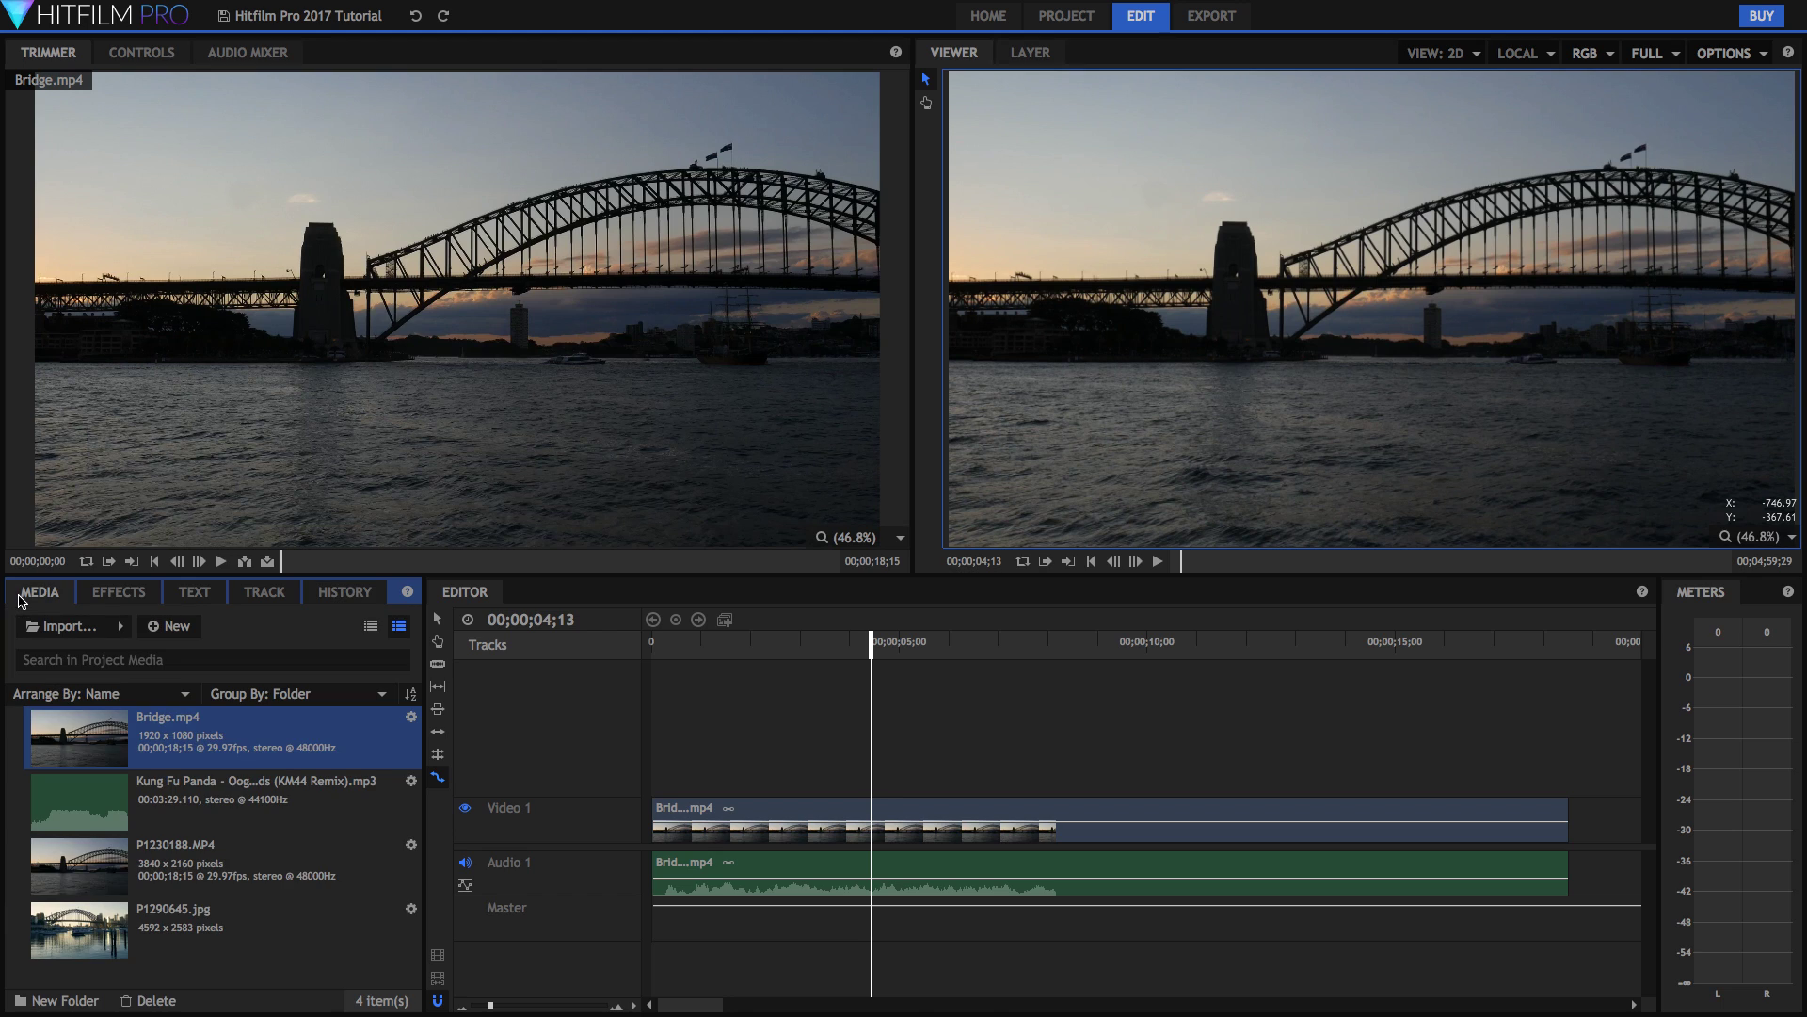
pyautogui.click(930, 640)
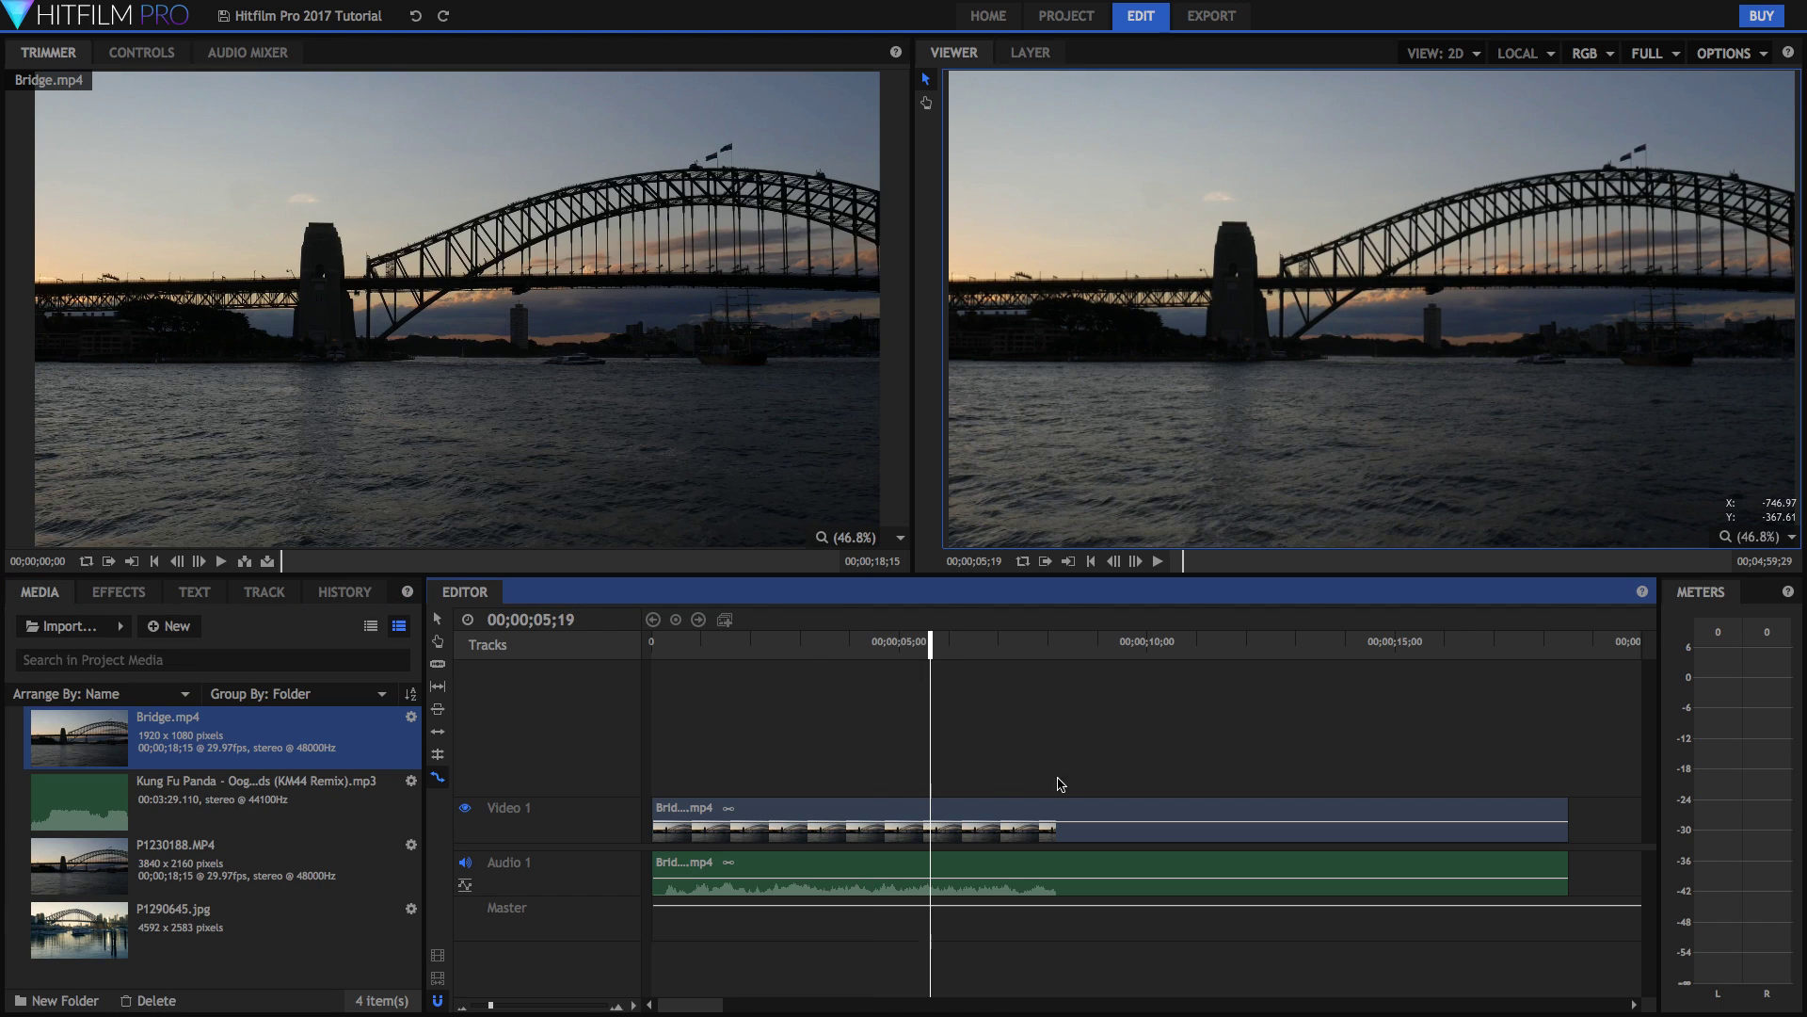
pyautogui.click(878, 810)
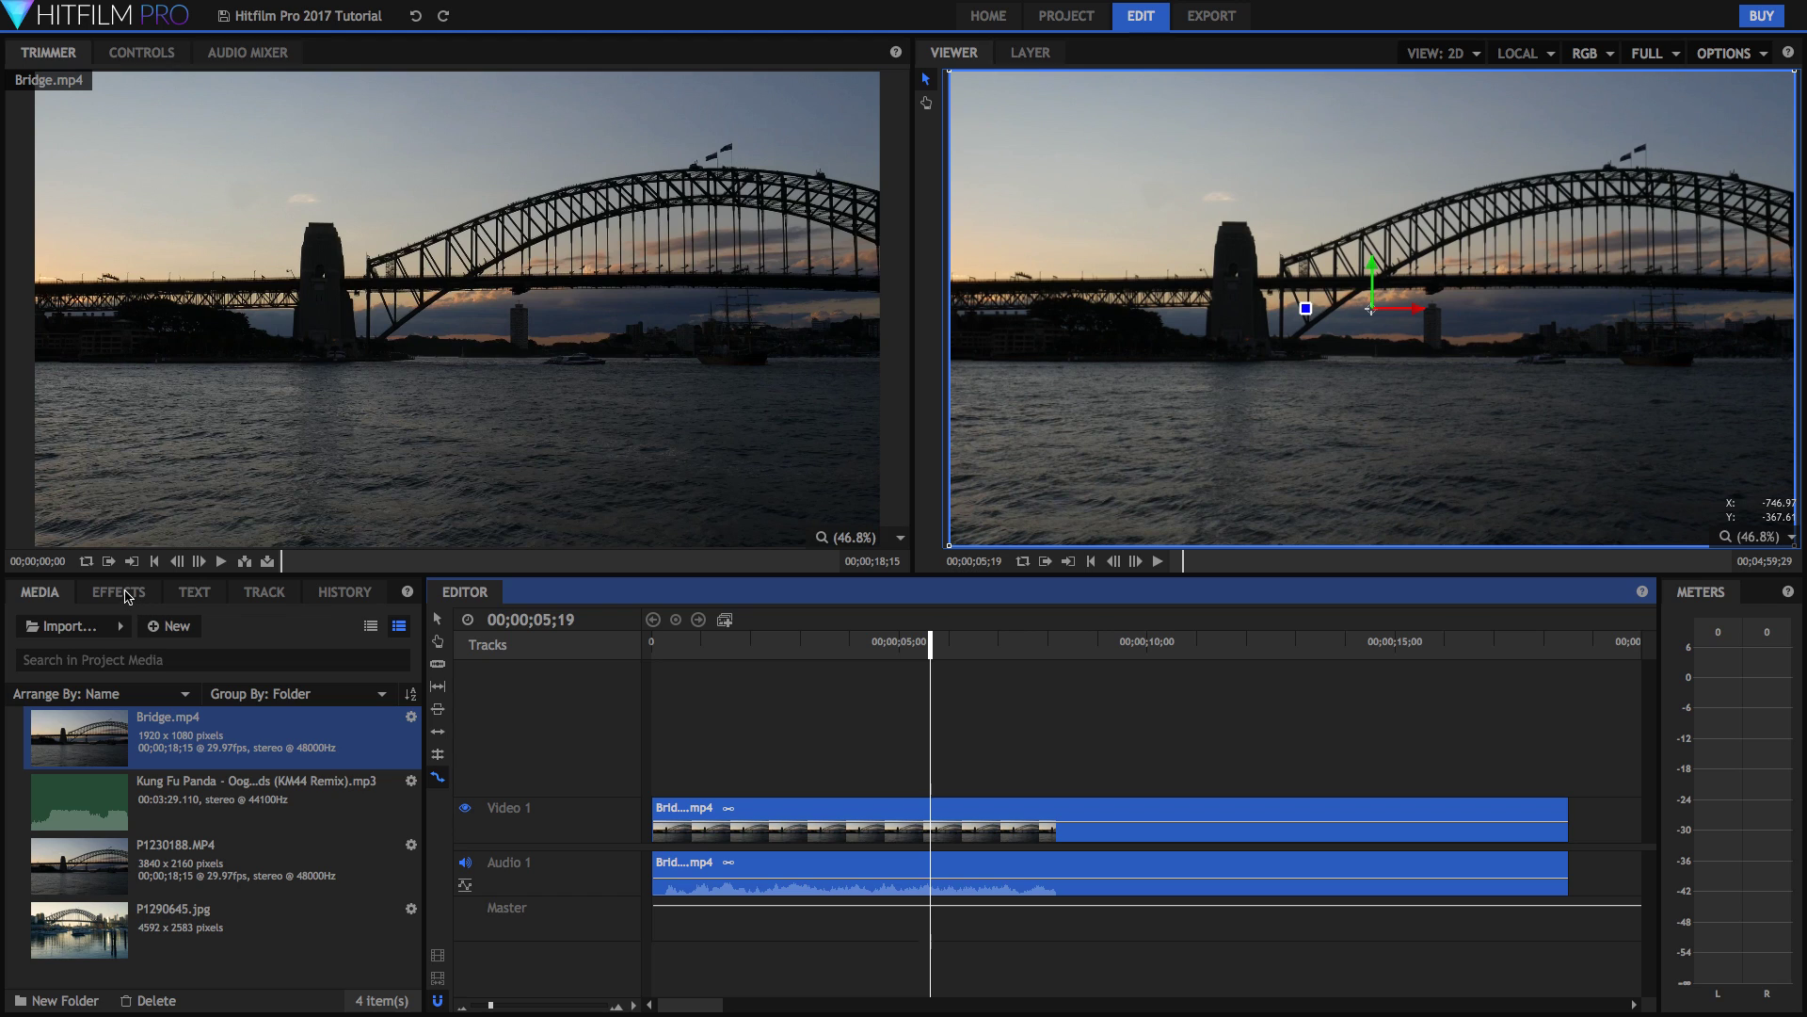
# - Drag Brightness & Contrast from the Color Correction folder onto the Bridge clip on Video 1
pyautogui.click(127, 595)
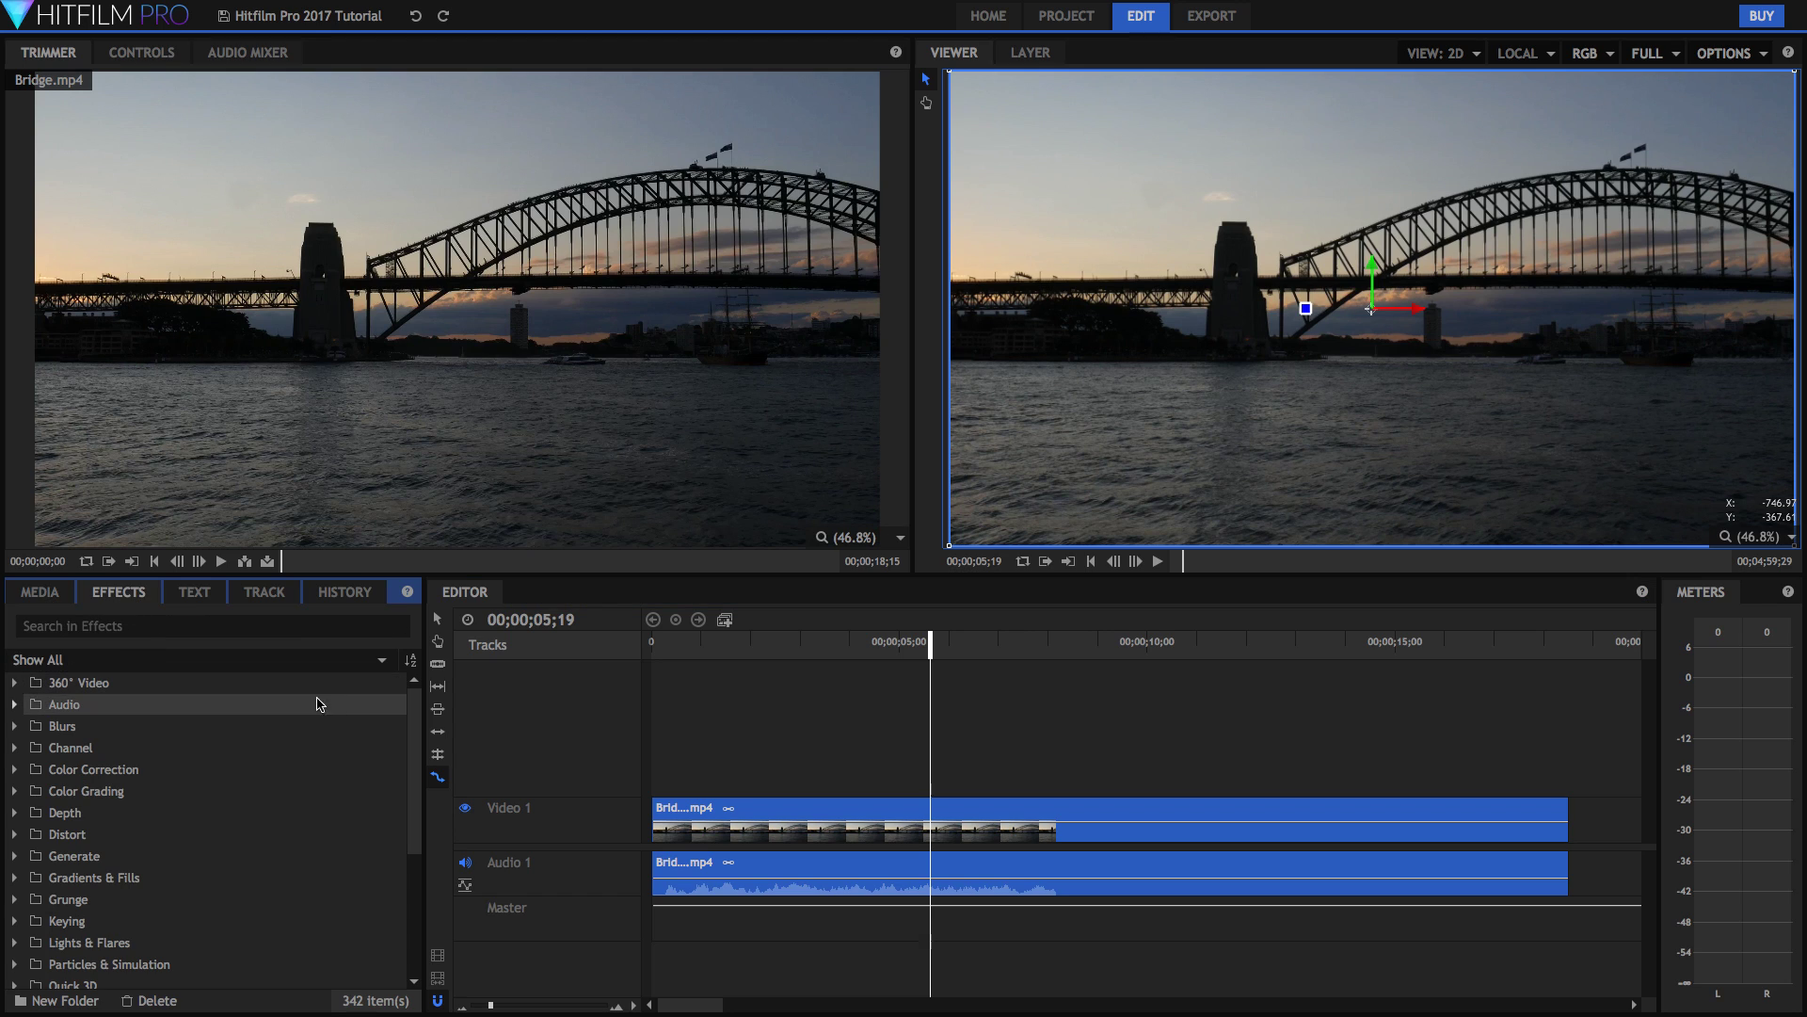
pyautogui.scroll(-6, 414, 847)
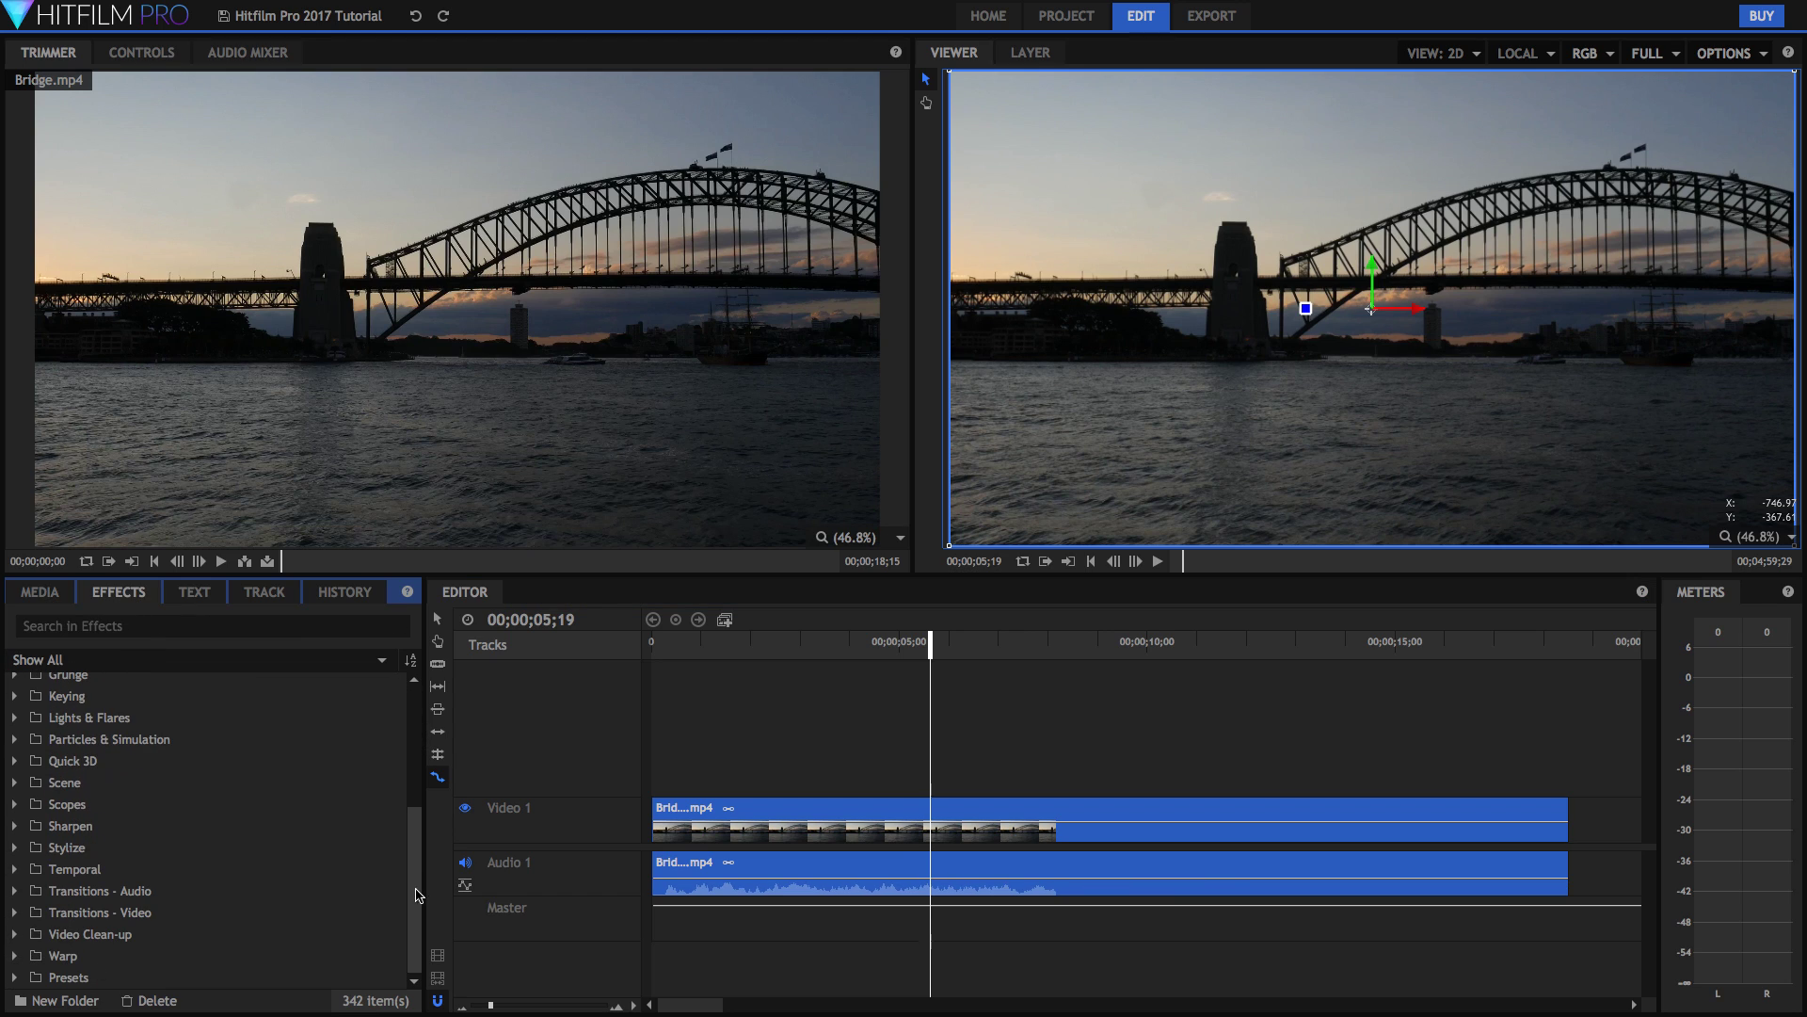
pyautogui.scroll(6, 414, 868)
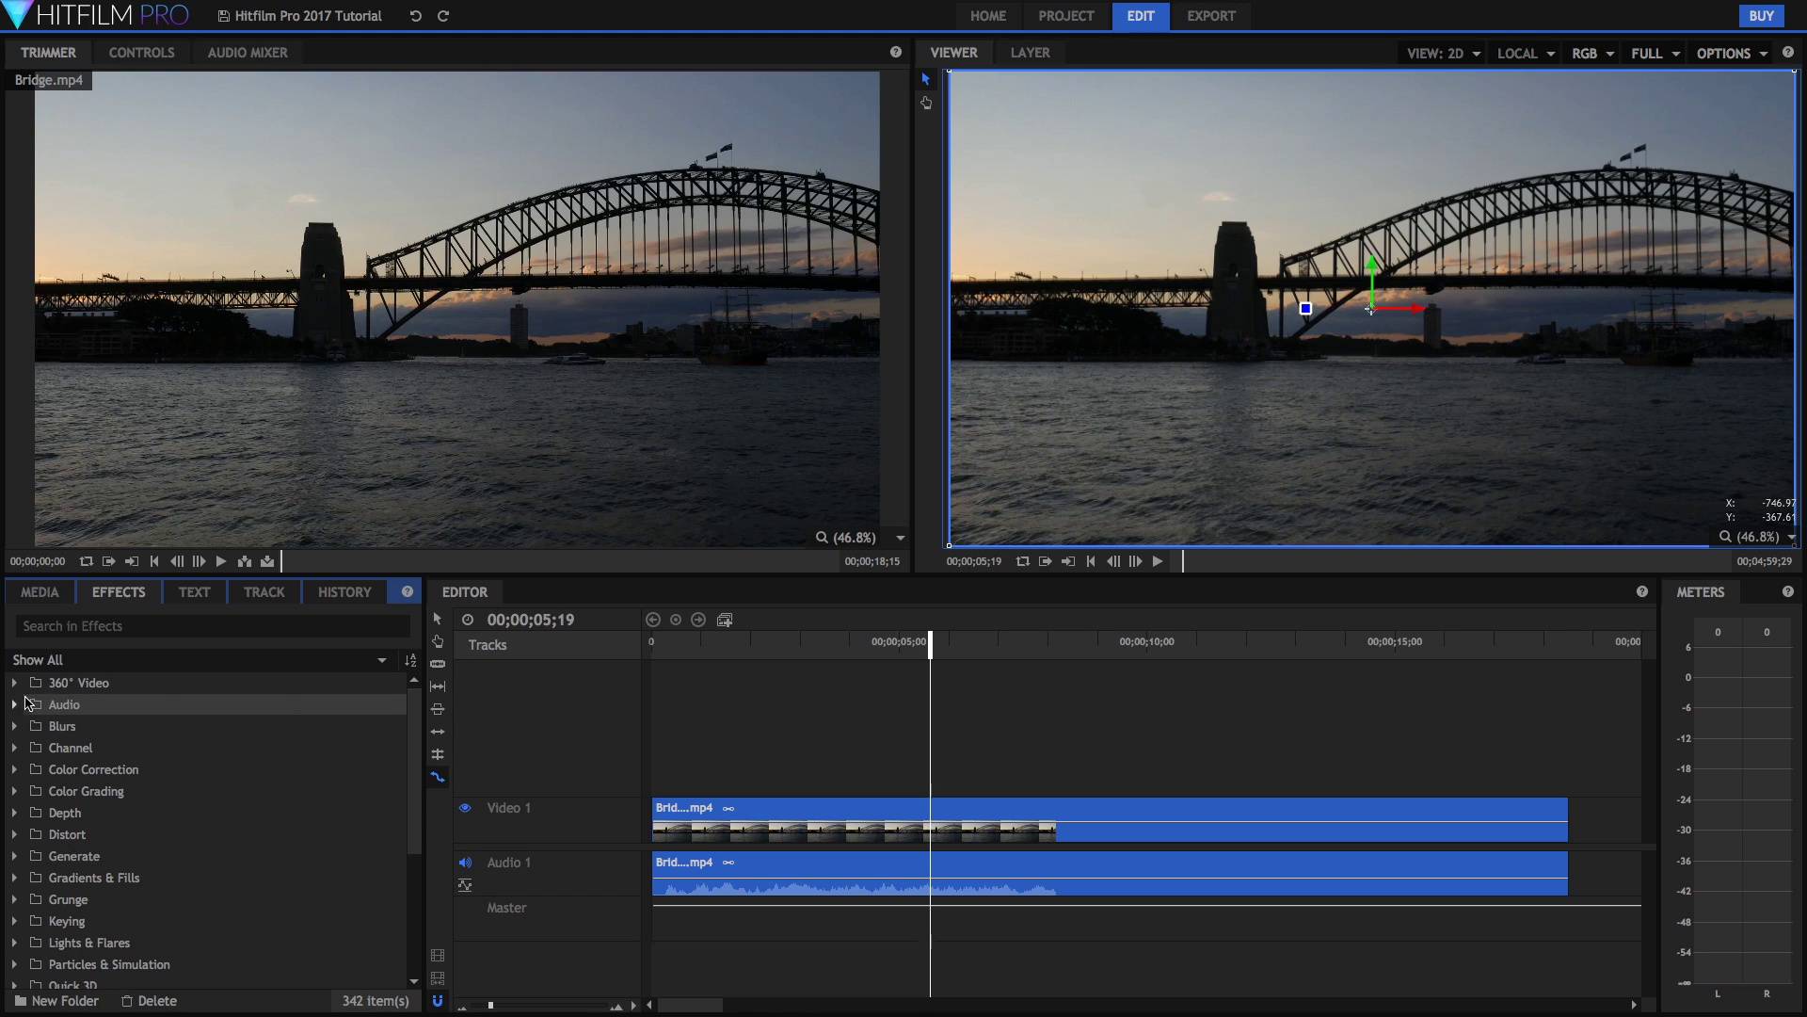
pyautogui.click(15, 704)
pyautogui.click(15, 704)
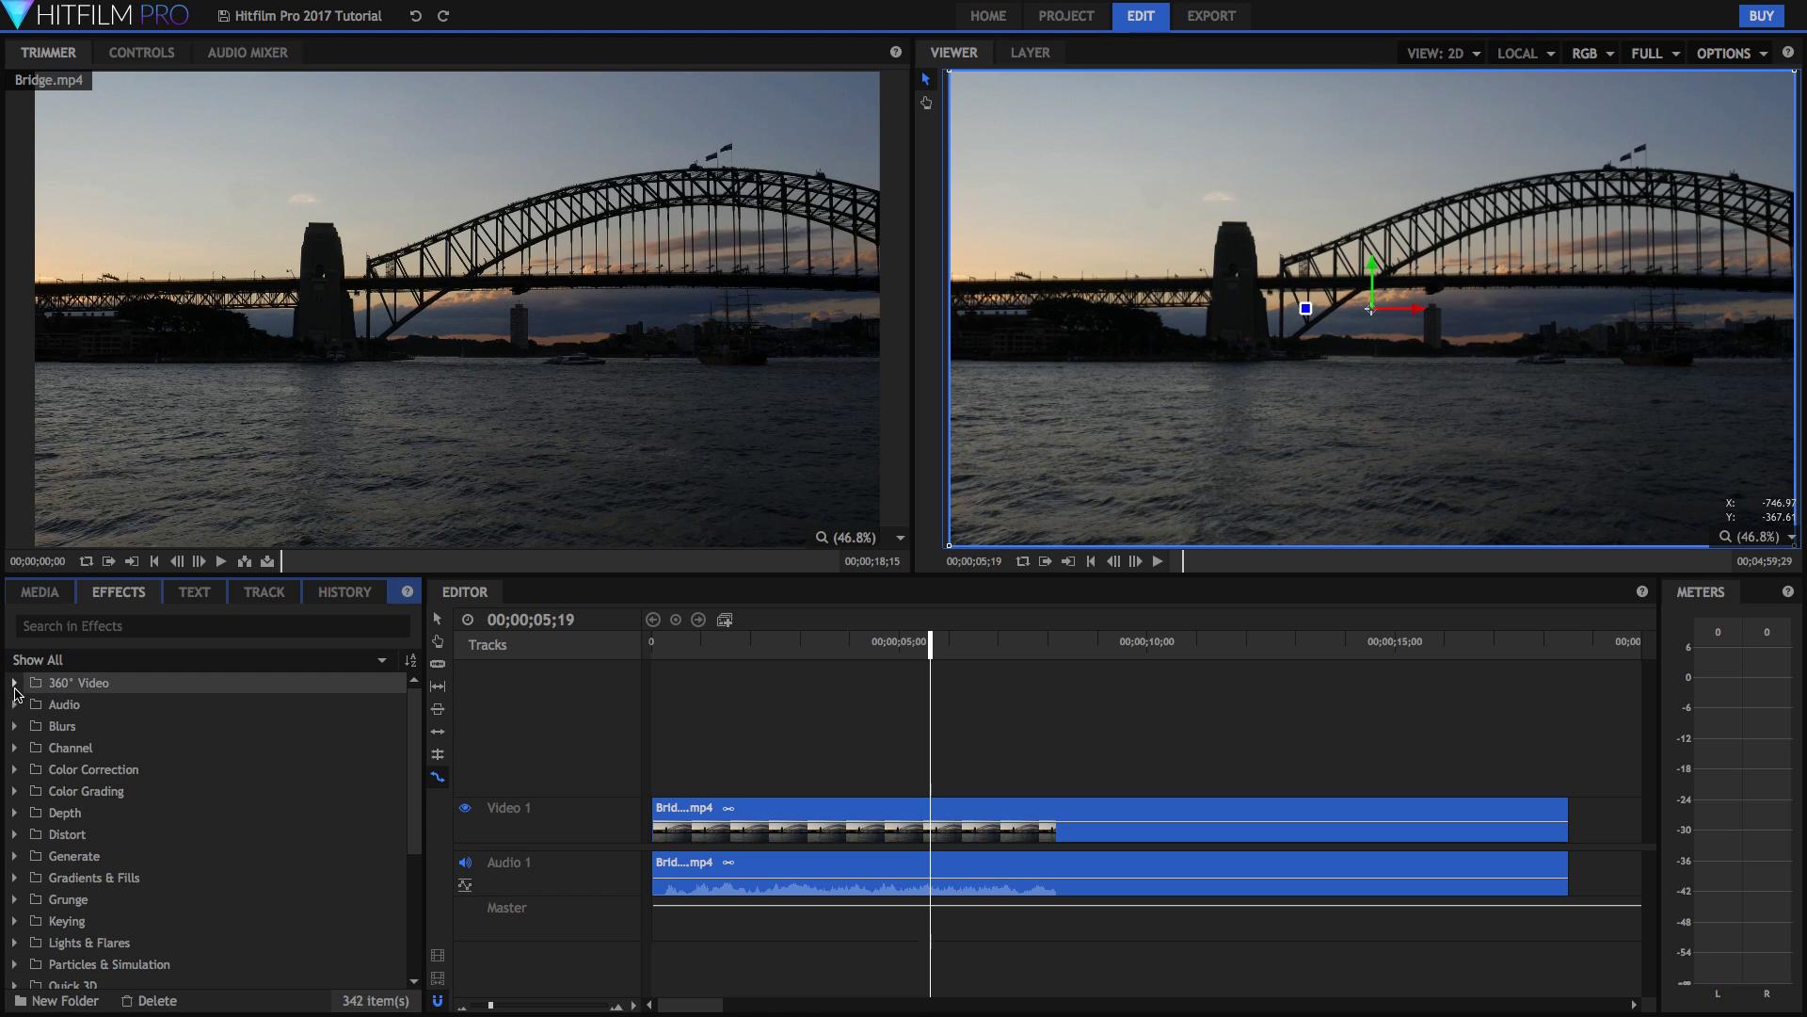
pyautogui.click(15, 684)
pyautogui.click(15, 685)
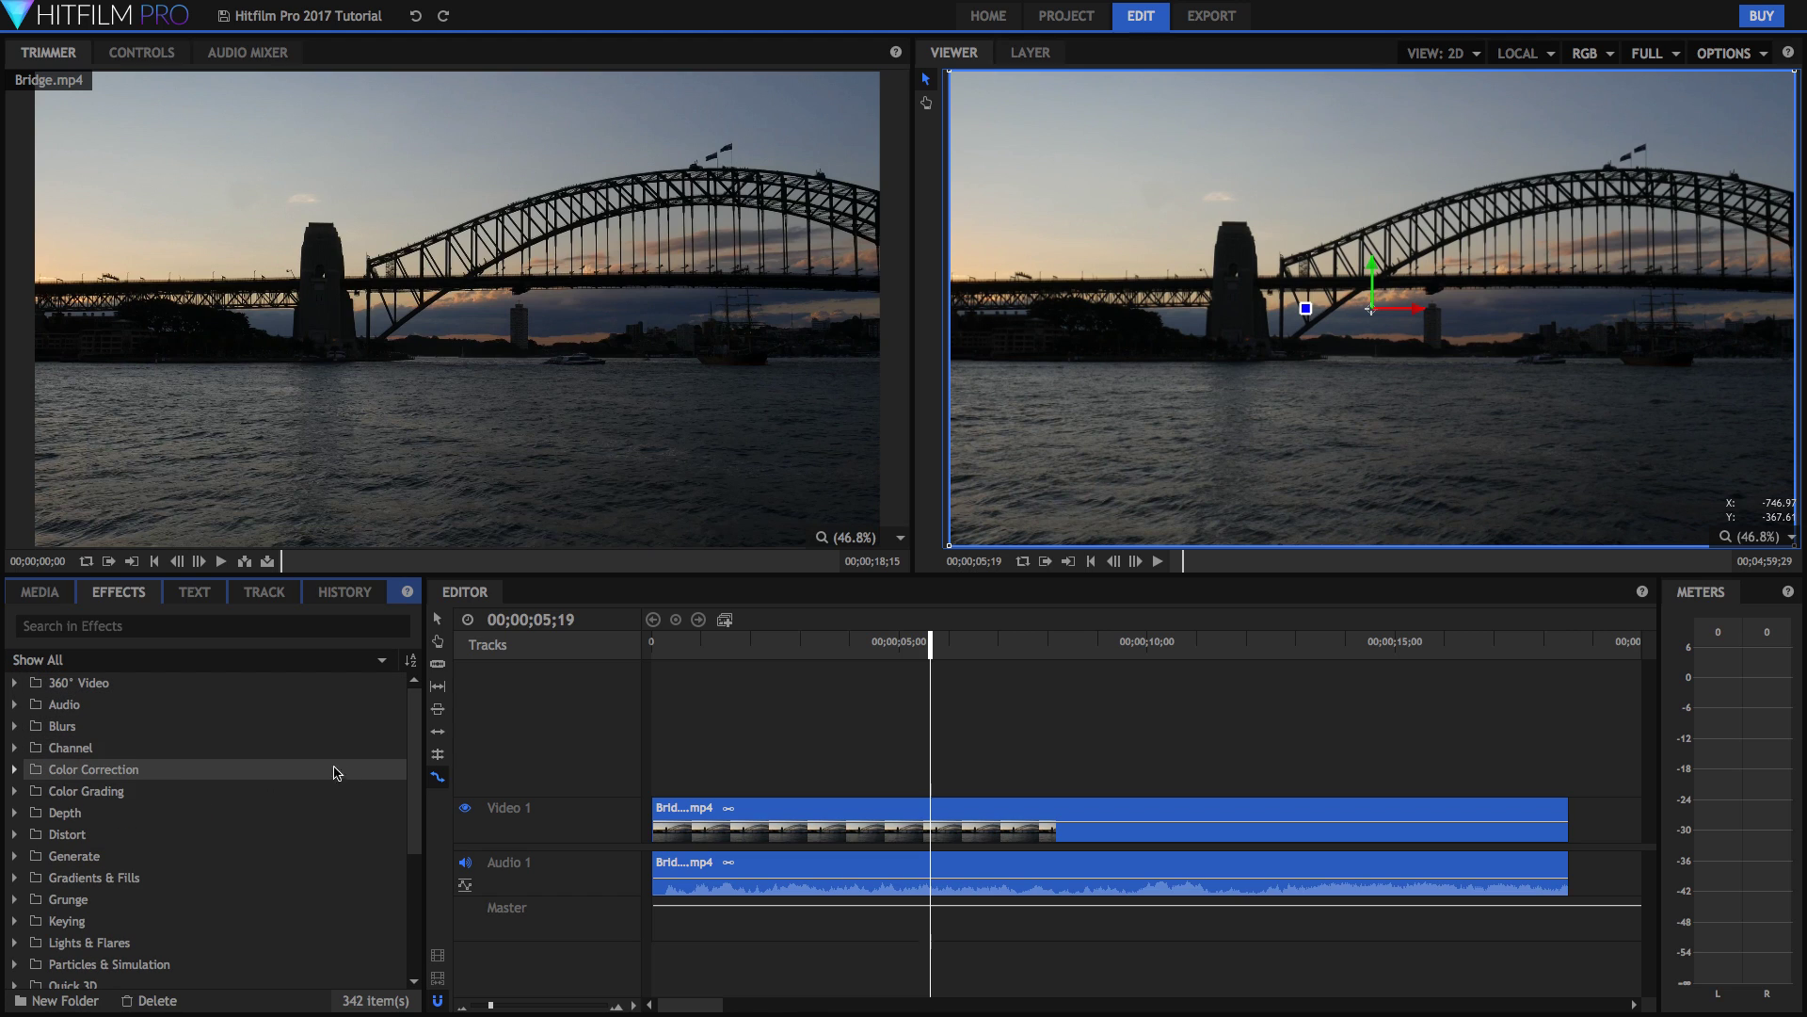
pyautogui.scroll(-1, 415, 777)
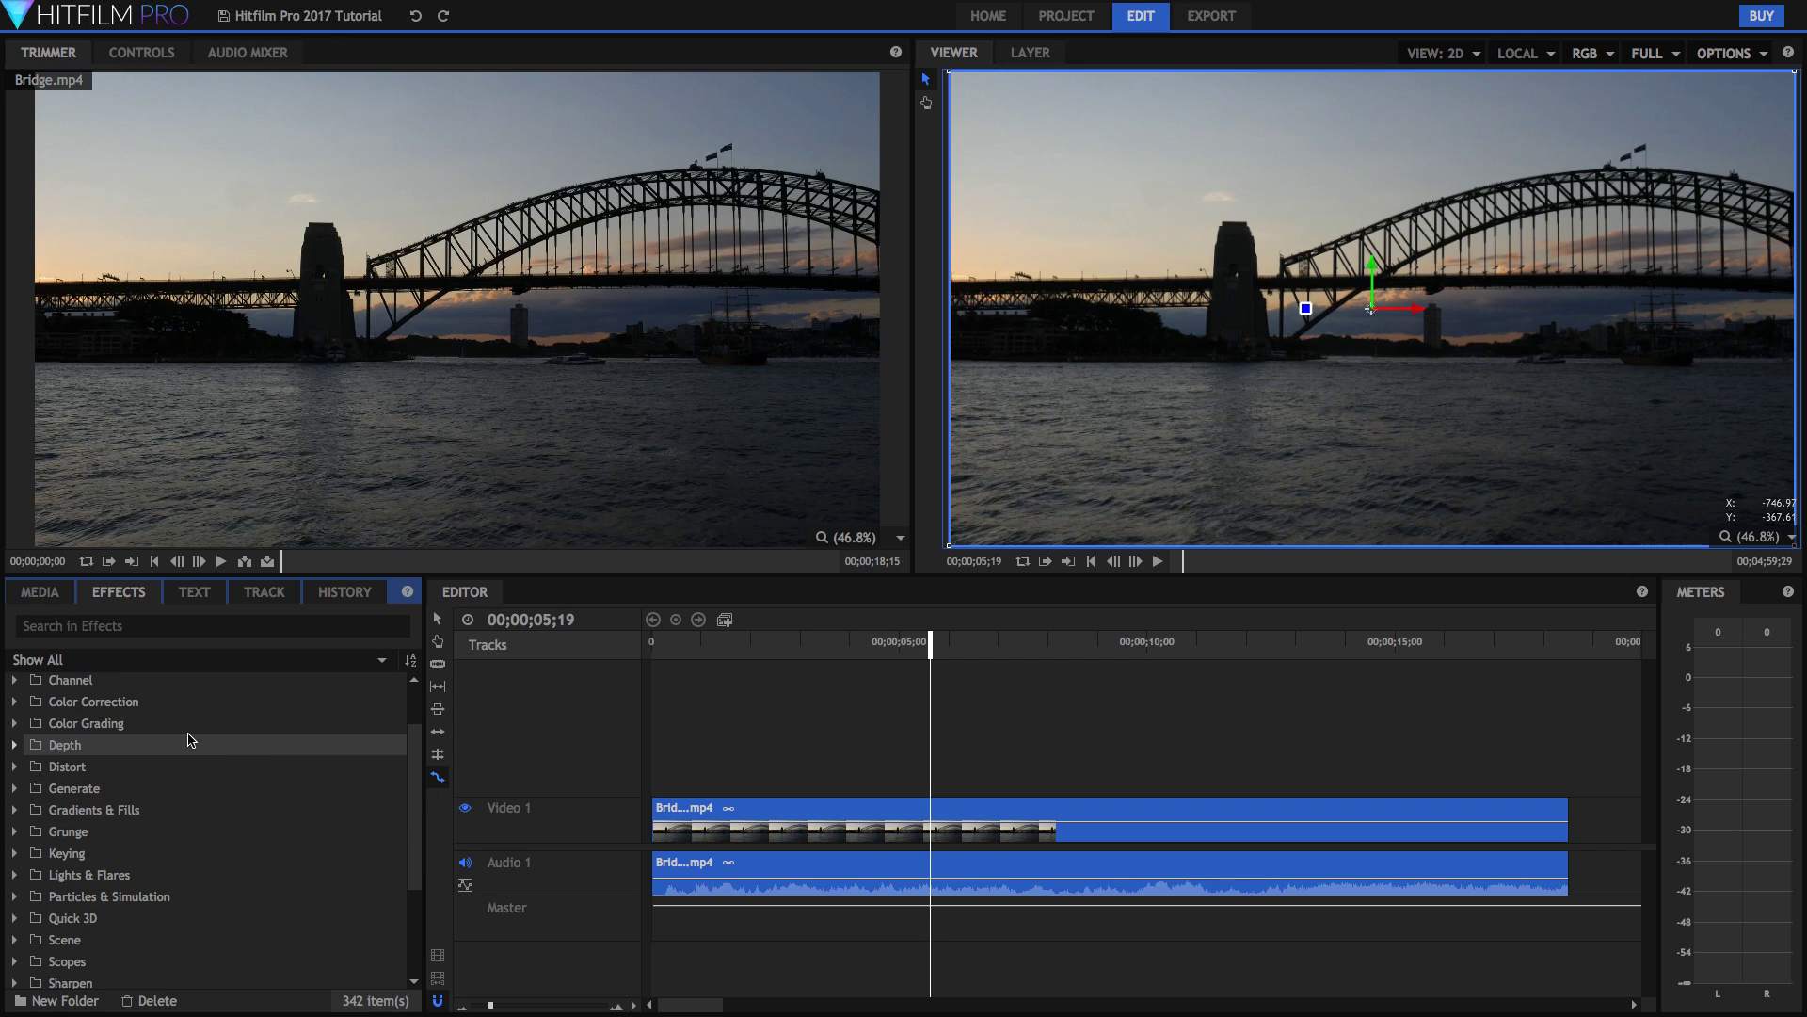
pyautogui.click(15, 702)
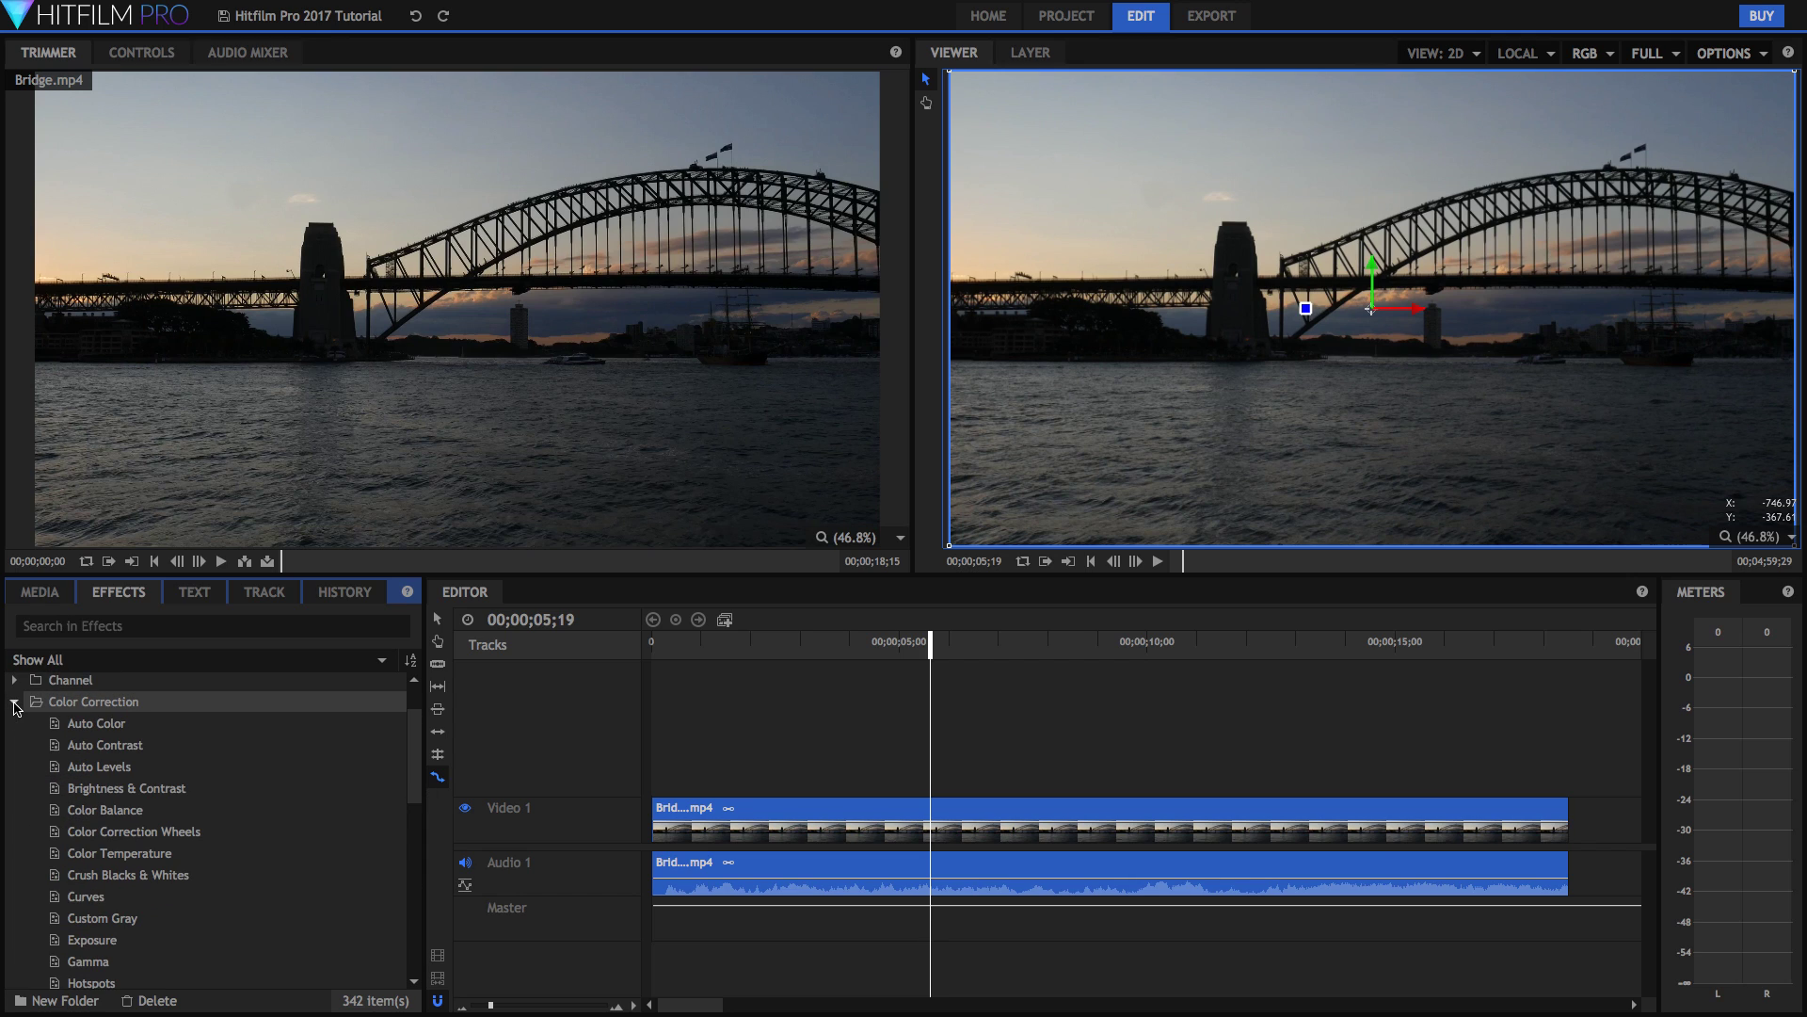
pyautogui.click(90, 791)
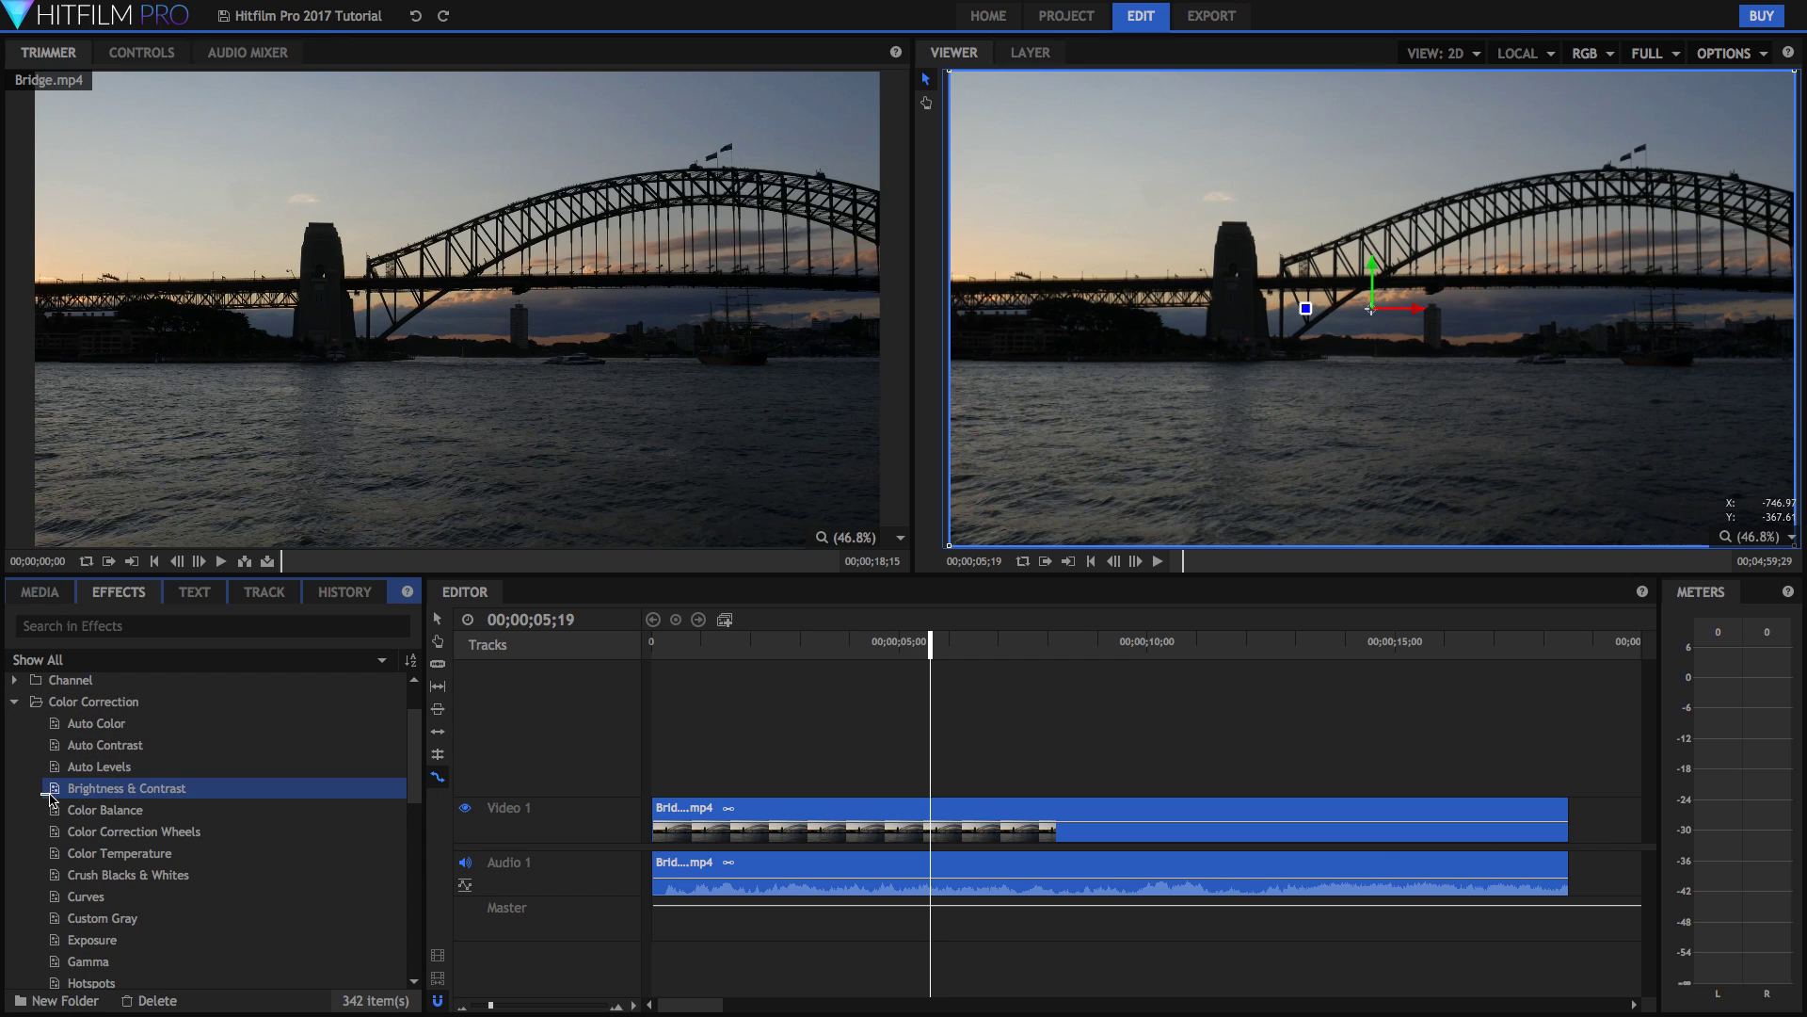
pyautogui.moveTo(73, 796); pyautogui.dragTo(801, 819)
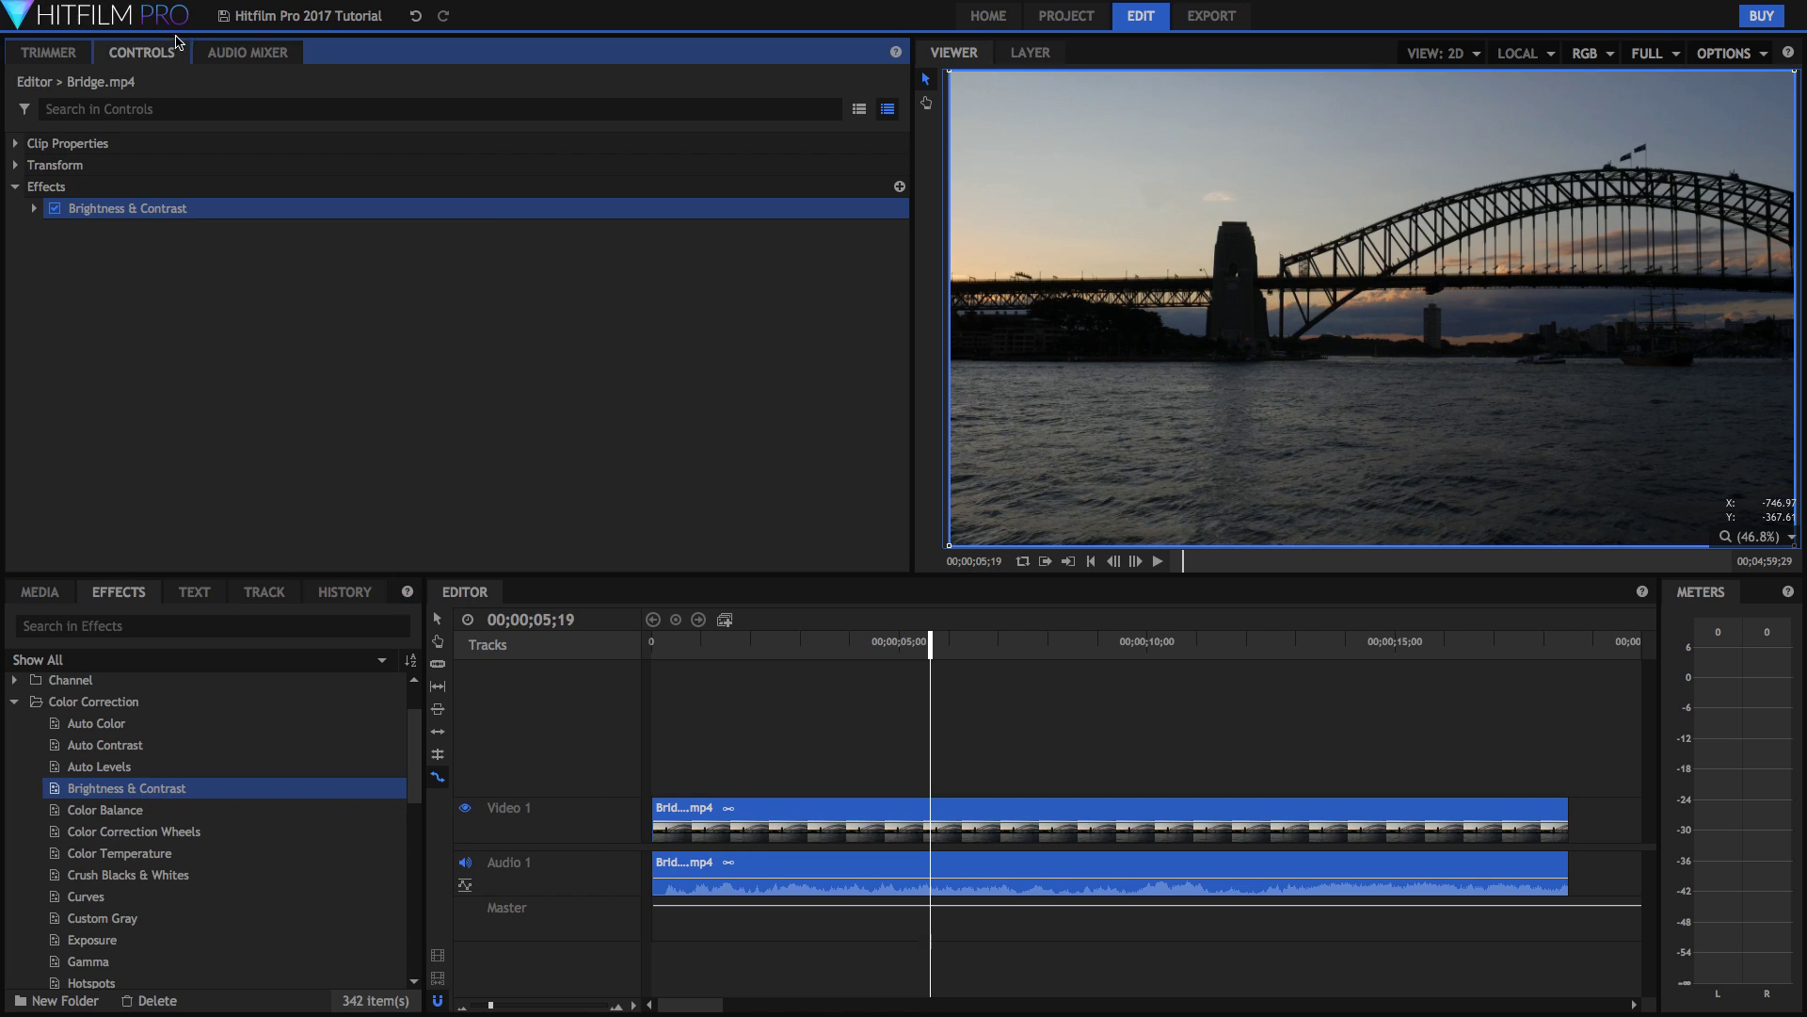
# - Try Brightness & Contrast settings, raising contrast to 100 and brightness to about -4
pyautogui.click(19, 187)
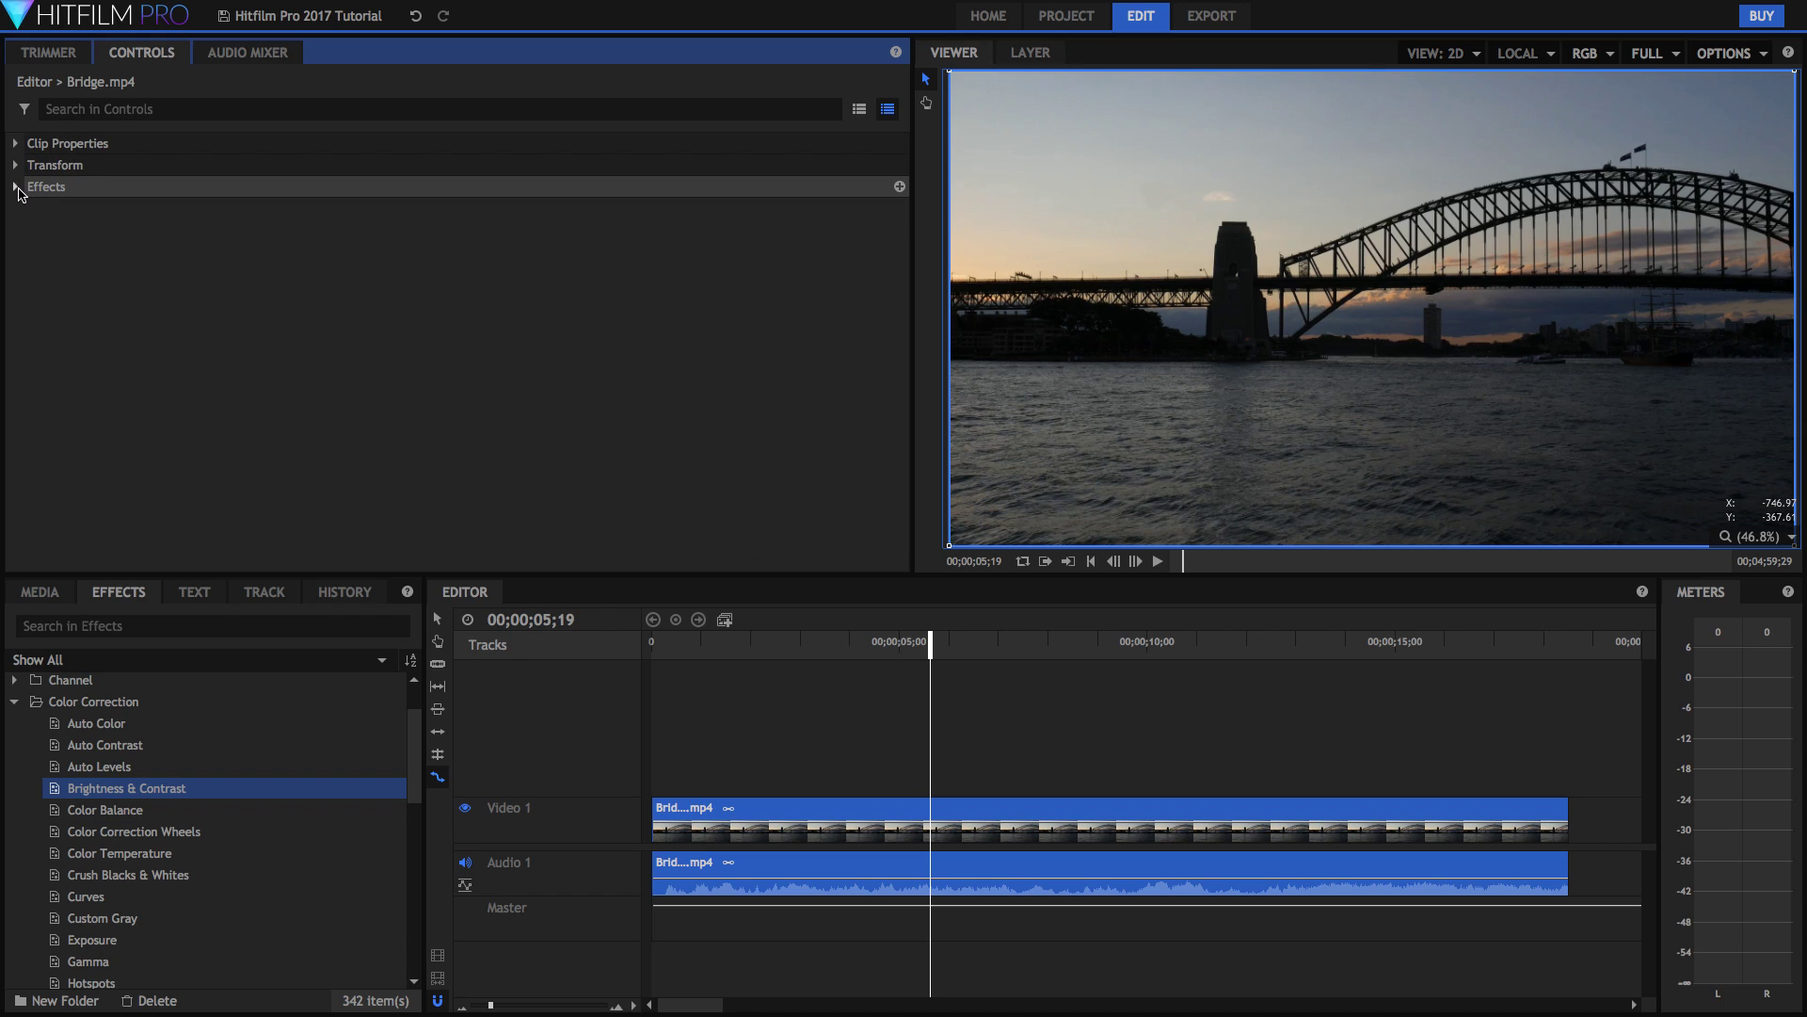
pyautogui.click(19, 187)
pyautogui.click(33, 209)
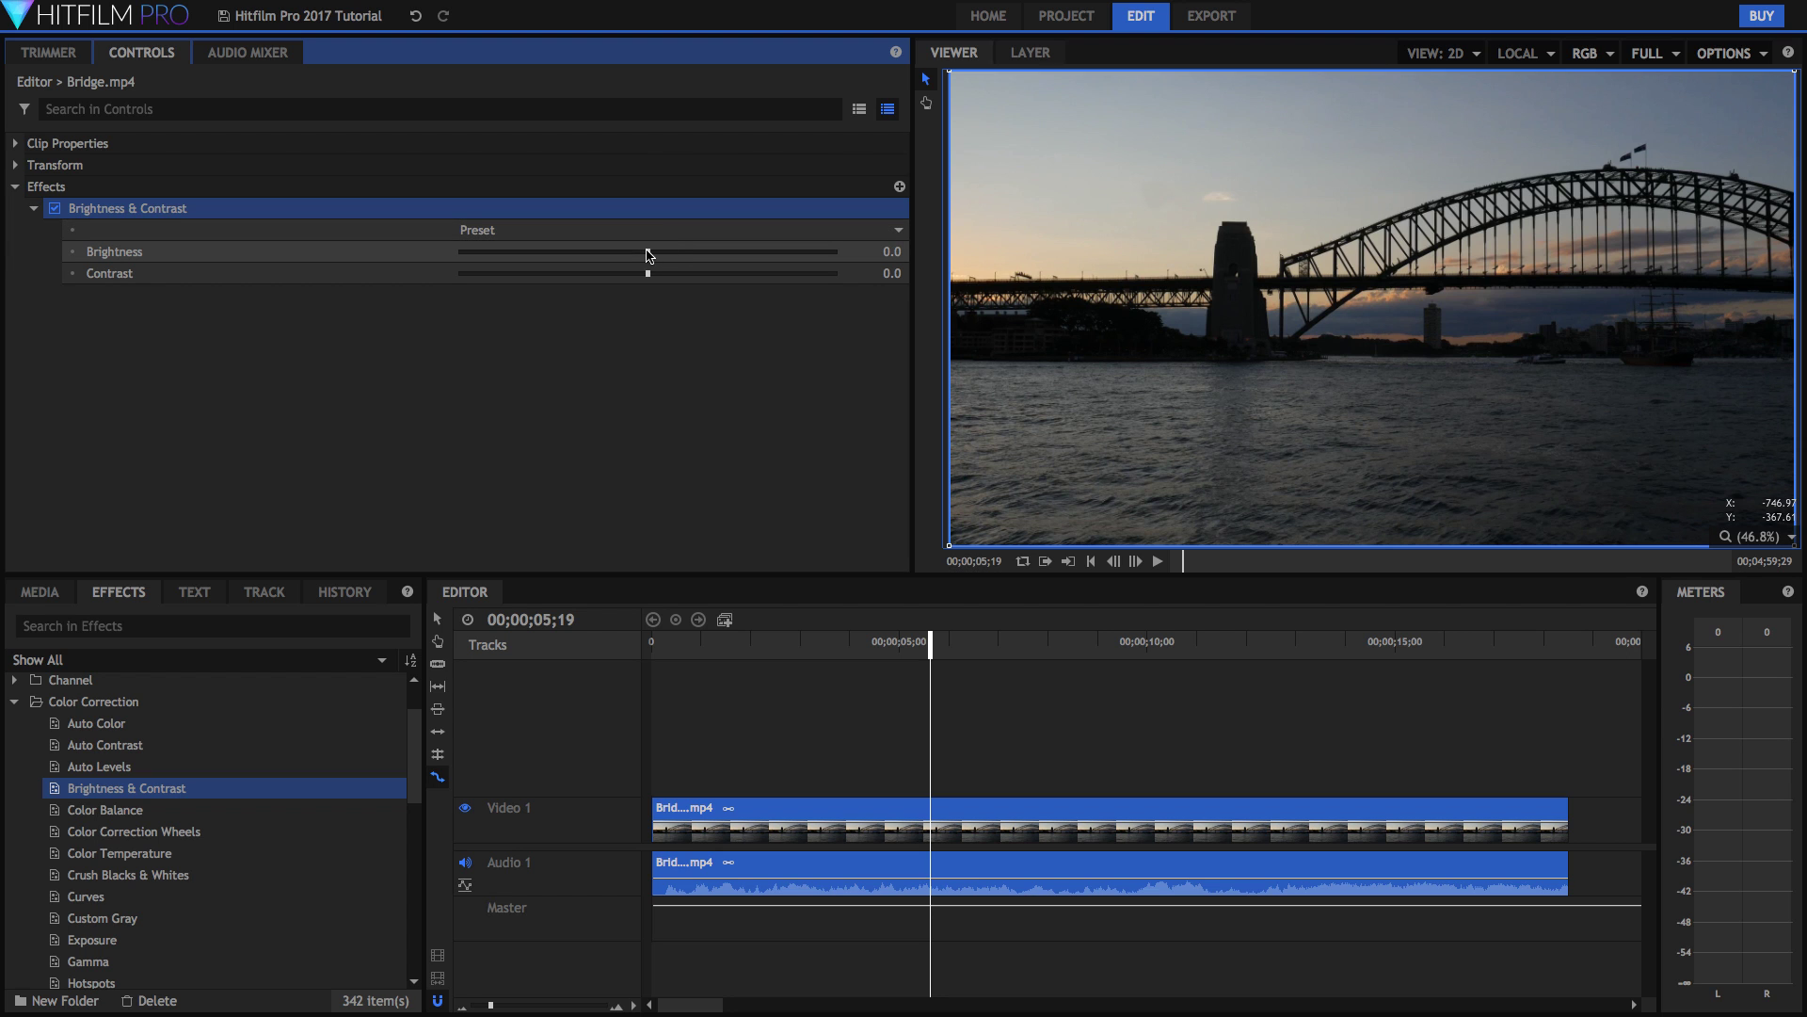
pyautogui.moveTo(647, 255)
pyautogui.mouseDown()
pyautogui.moveTo(781, 252)
pyautogui.moveTo(506, 239)
pyautogui.moveTo(646, 250)
pyautogui.moveTo(649, 273)
pyautogui.moveTo(812, 274)
pyautogui.moveTo(625, 251)
pyautogui.mouseUp()
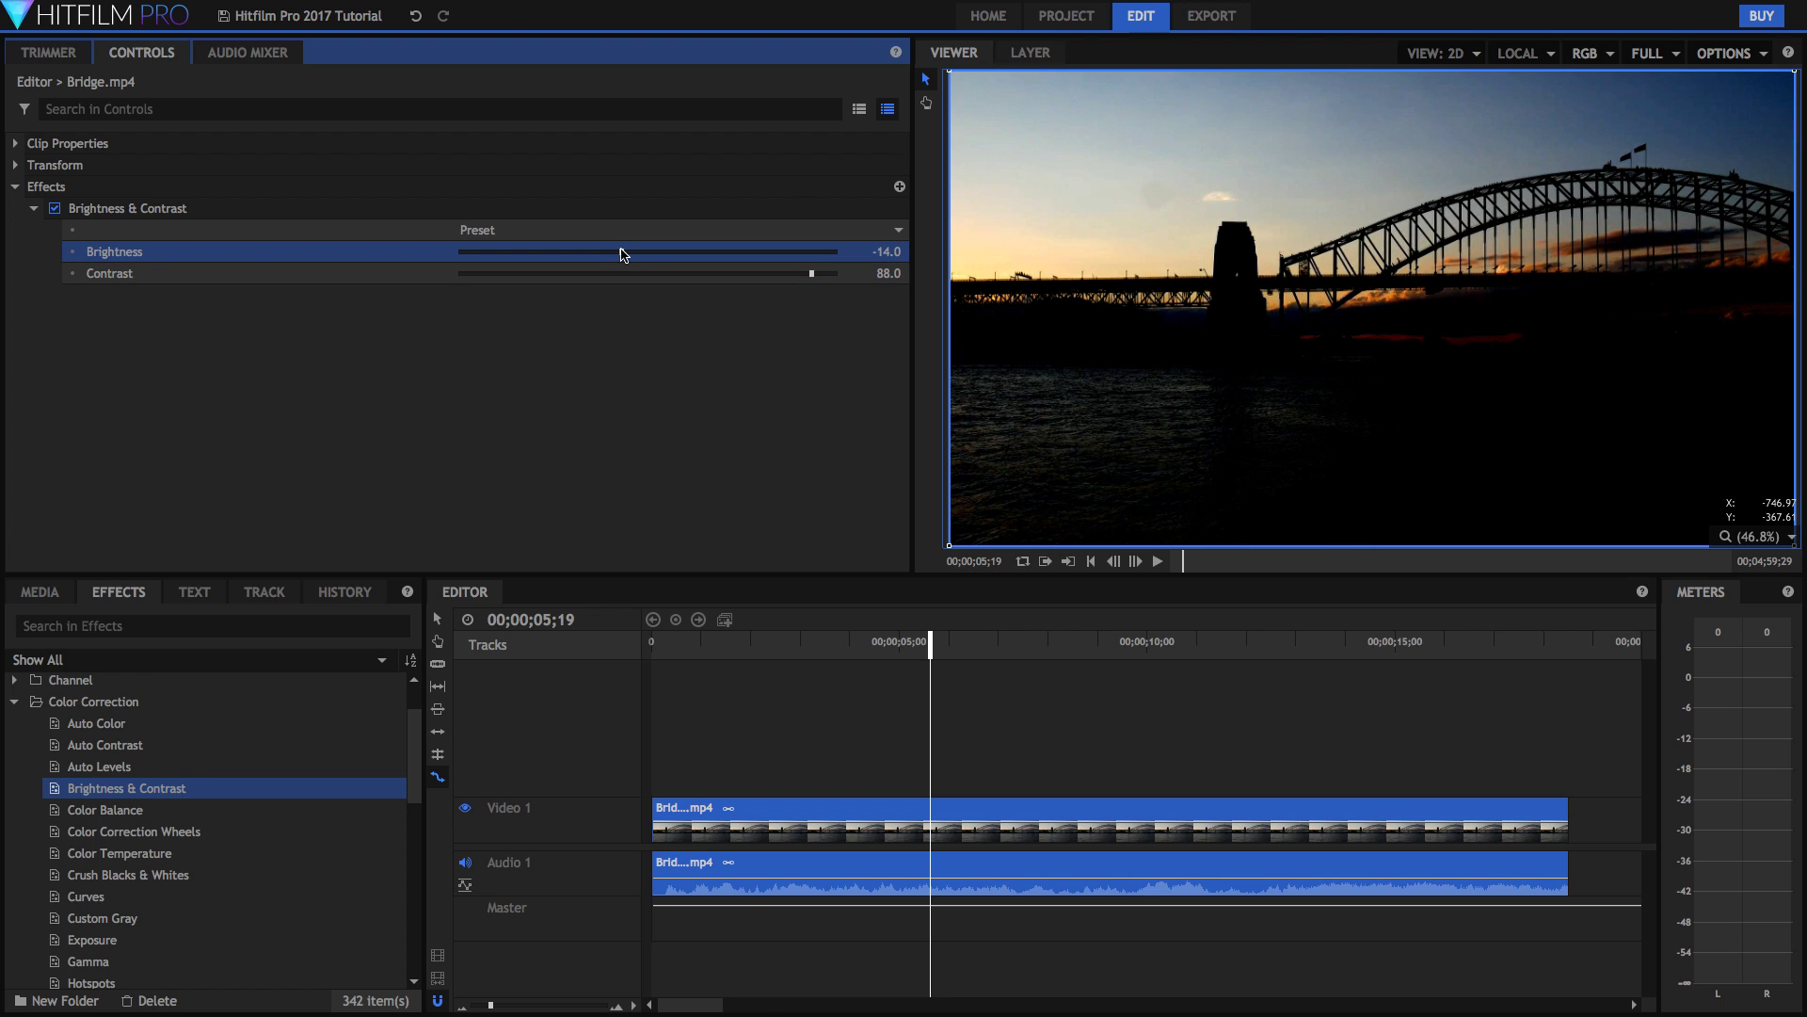
pyautogui.moveTo(807, 273); pyautogui.dragTo(848, 274)
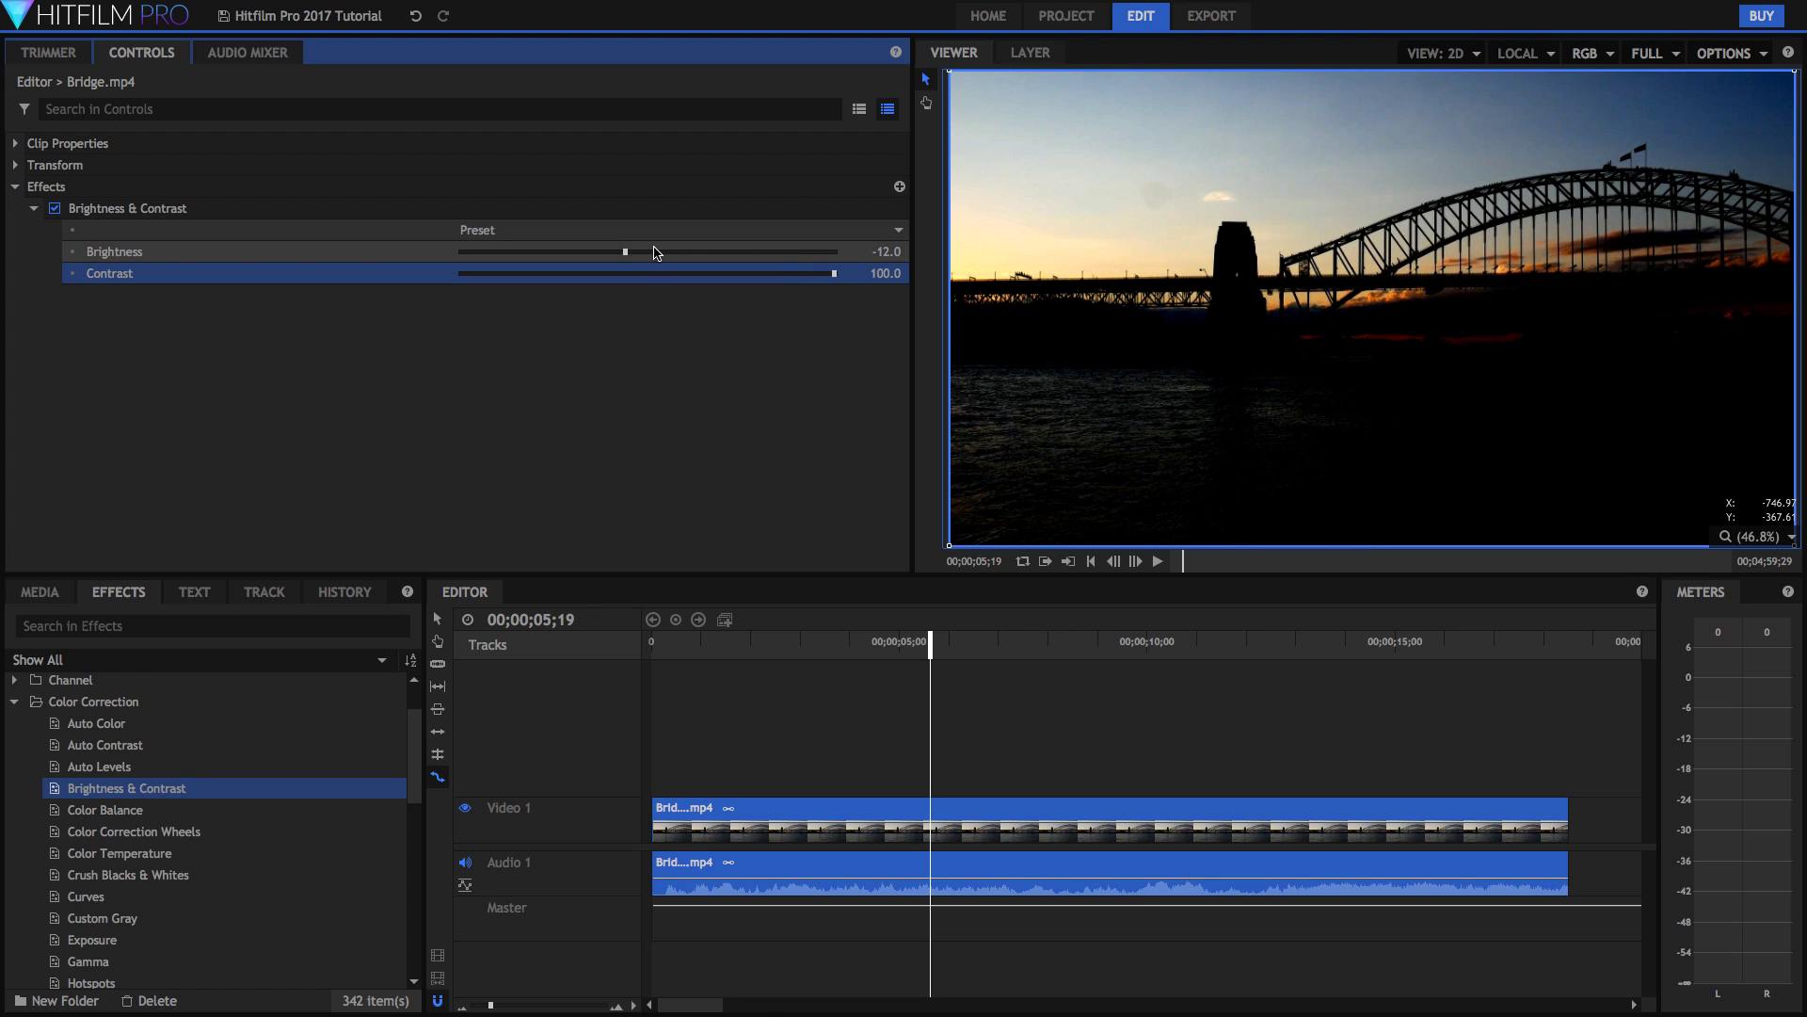
pyautogui.moveTo(629, 255)
pyautogui.mouseDown()
pyautogui.moveTo(665, 251)
pyautogui.moveTo(640, 252)
pyautogui.mouseUp()
# - Select the Brightness & Contrast effect in the clip controls and delete it
pyautogui.scroll(-1, 551, 230)
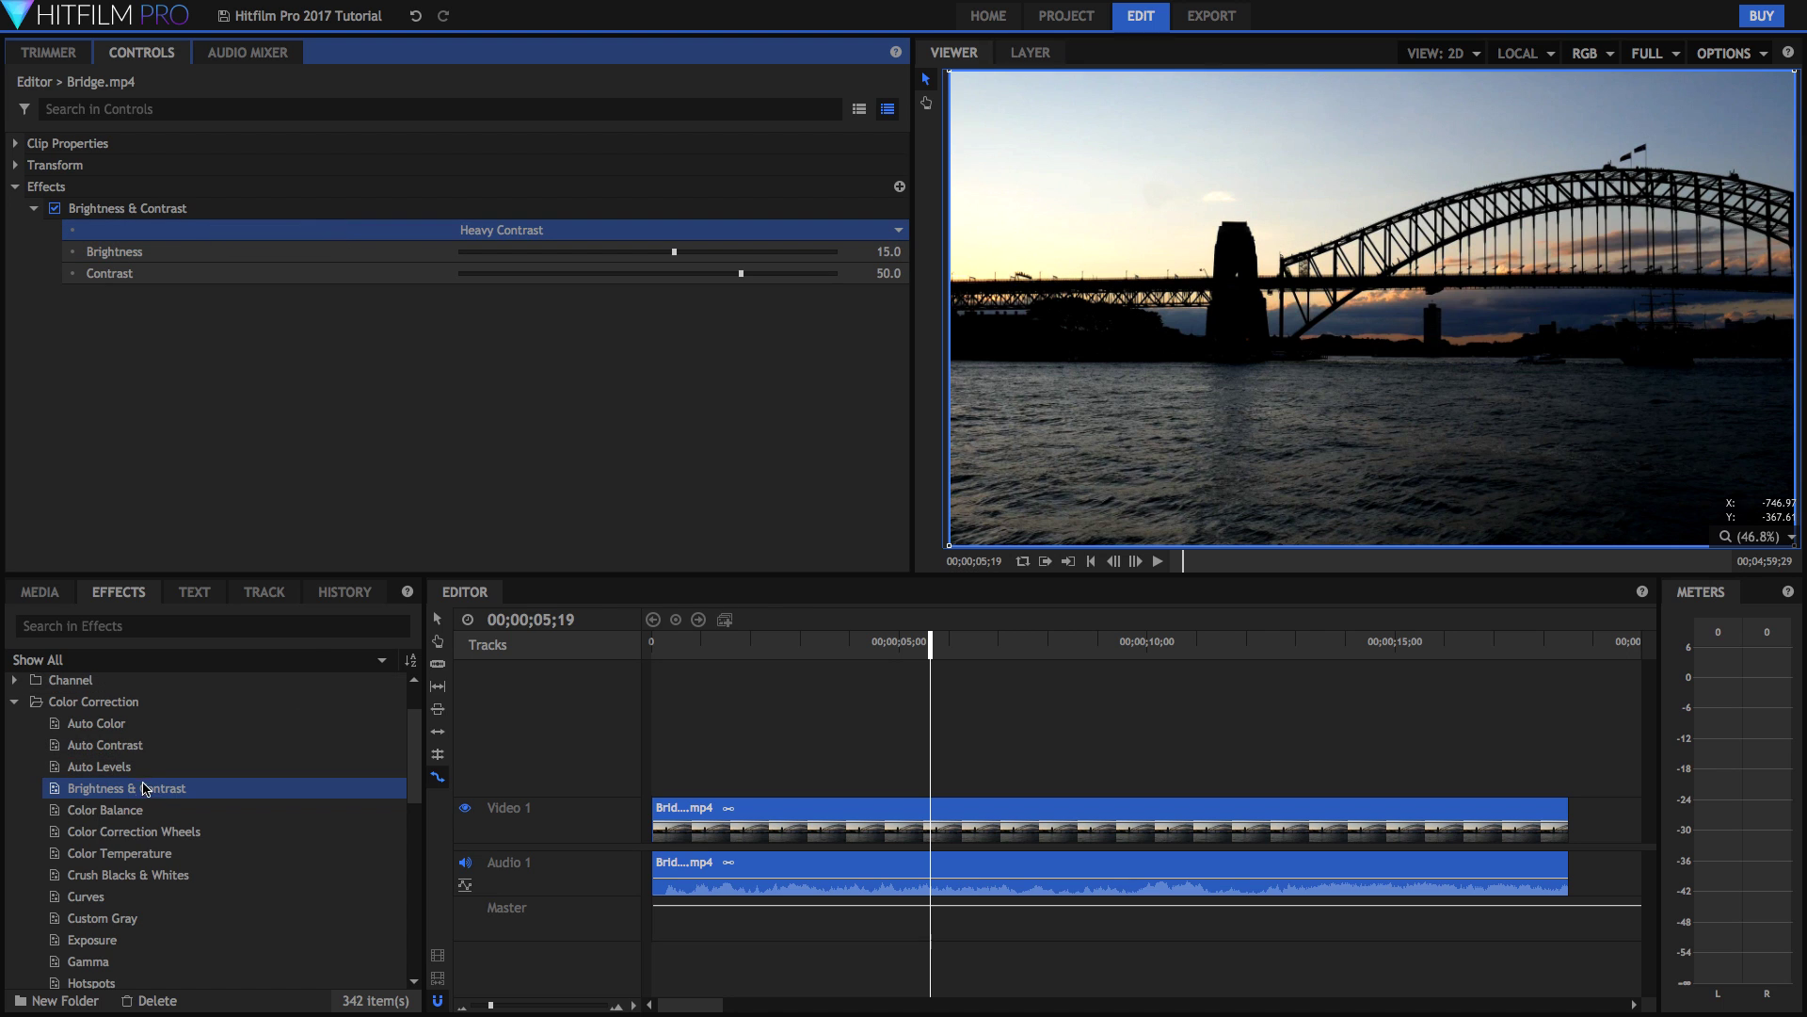
pyautogui.scroll(-5, 169, 823)
pyautogui.scroll(5, 175, 843)
pyautogui.scroll(-10, 179, 847)
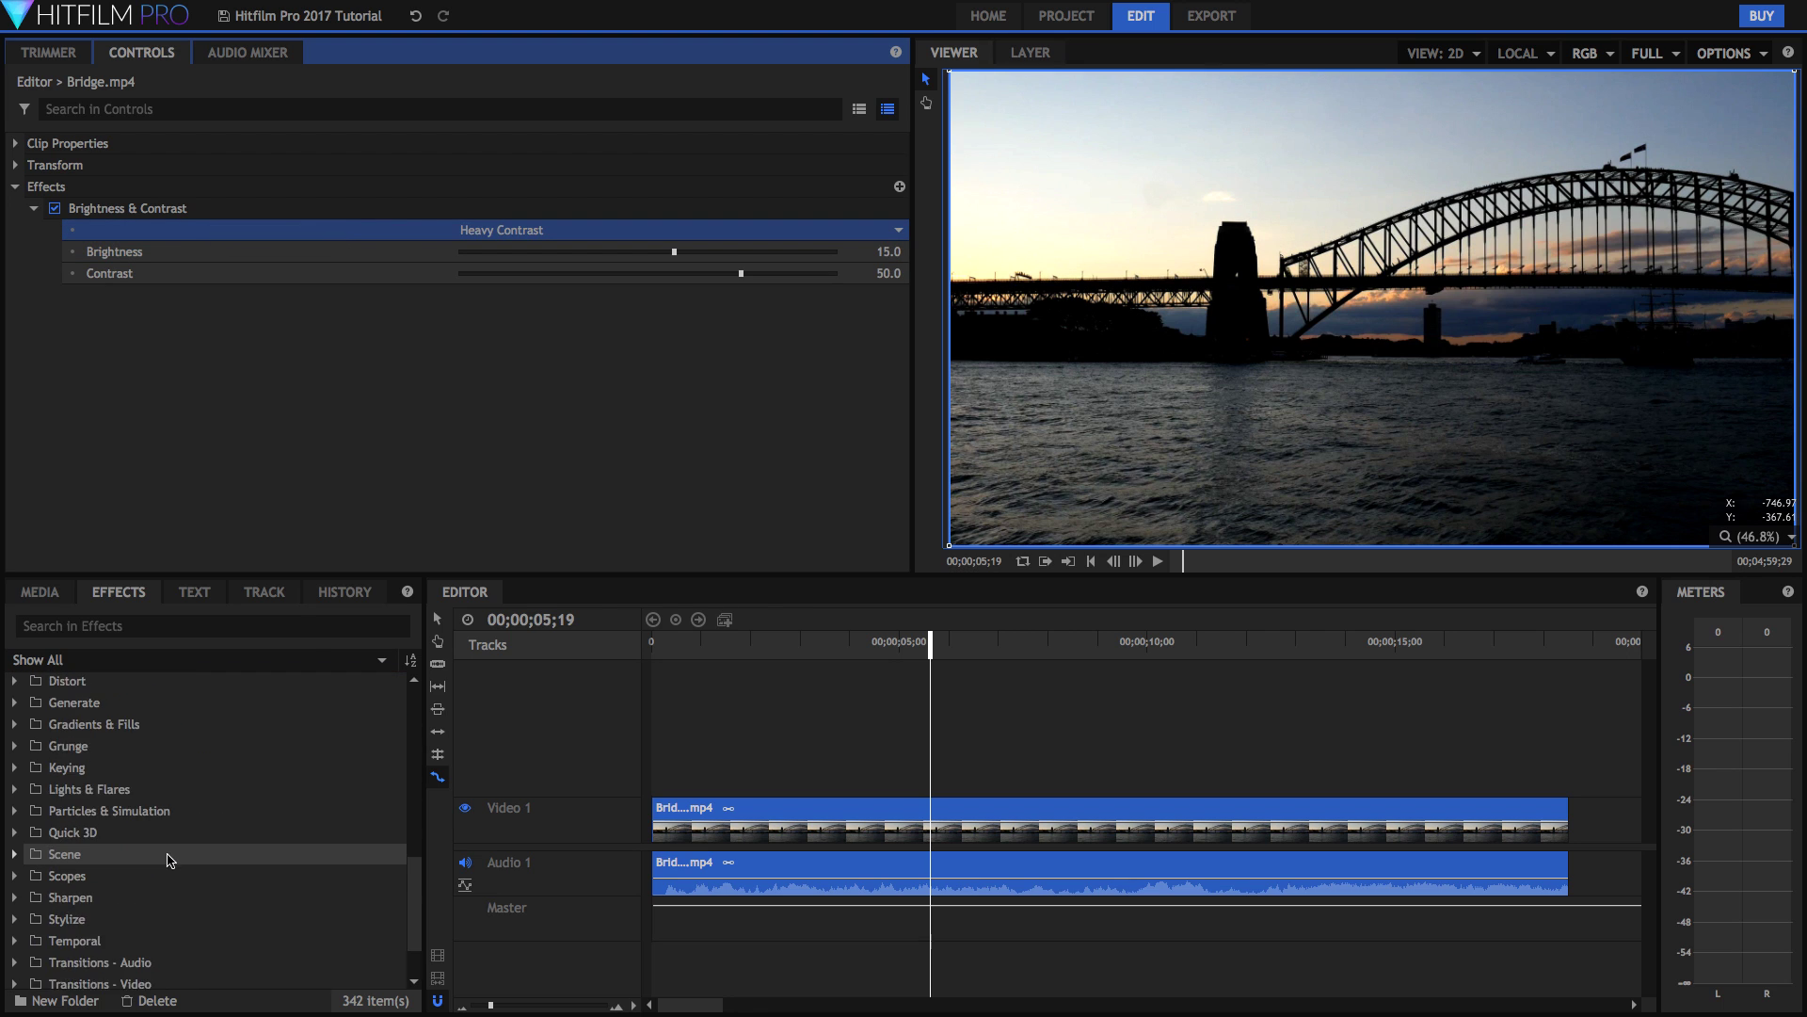
pyautogui.scroll(8, 222, 806)
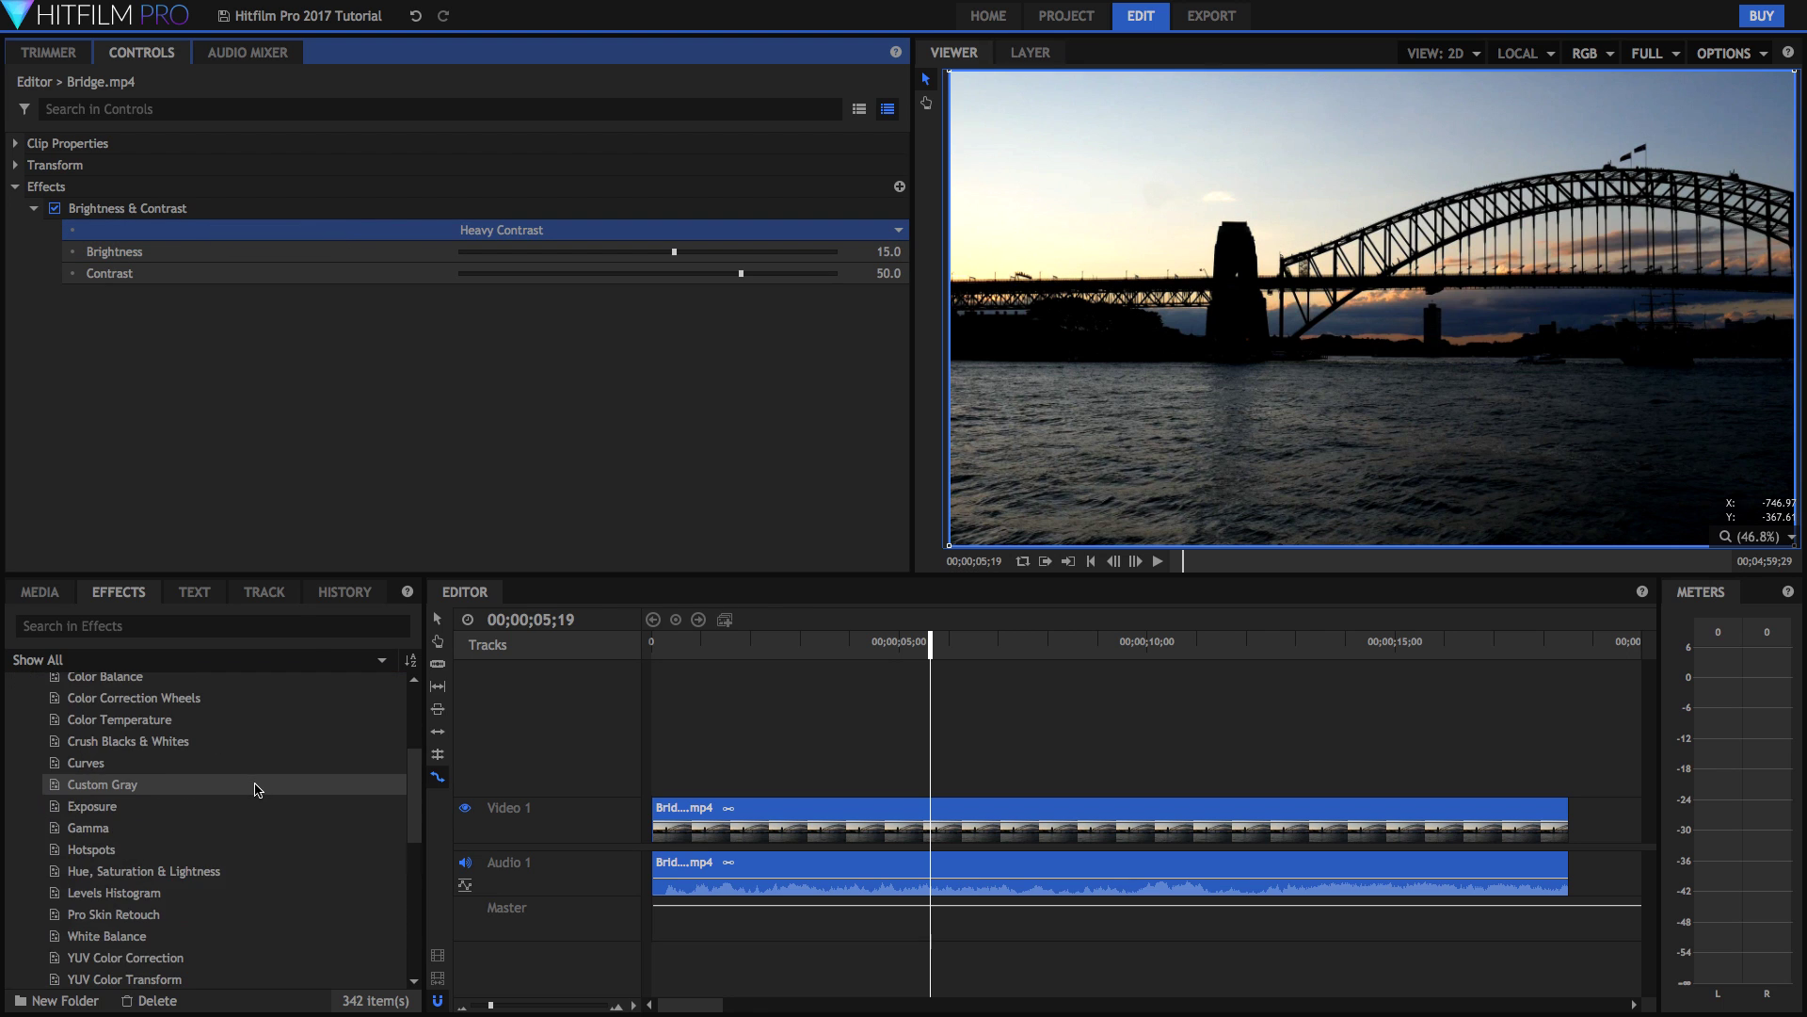
pyautogui.click(374, 216)
pyautogui.press('Delete')
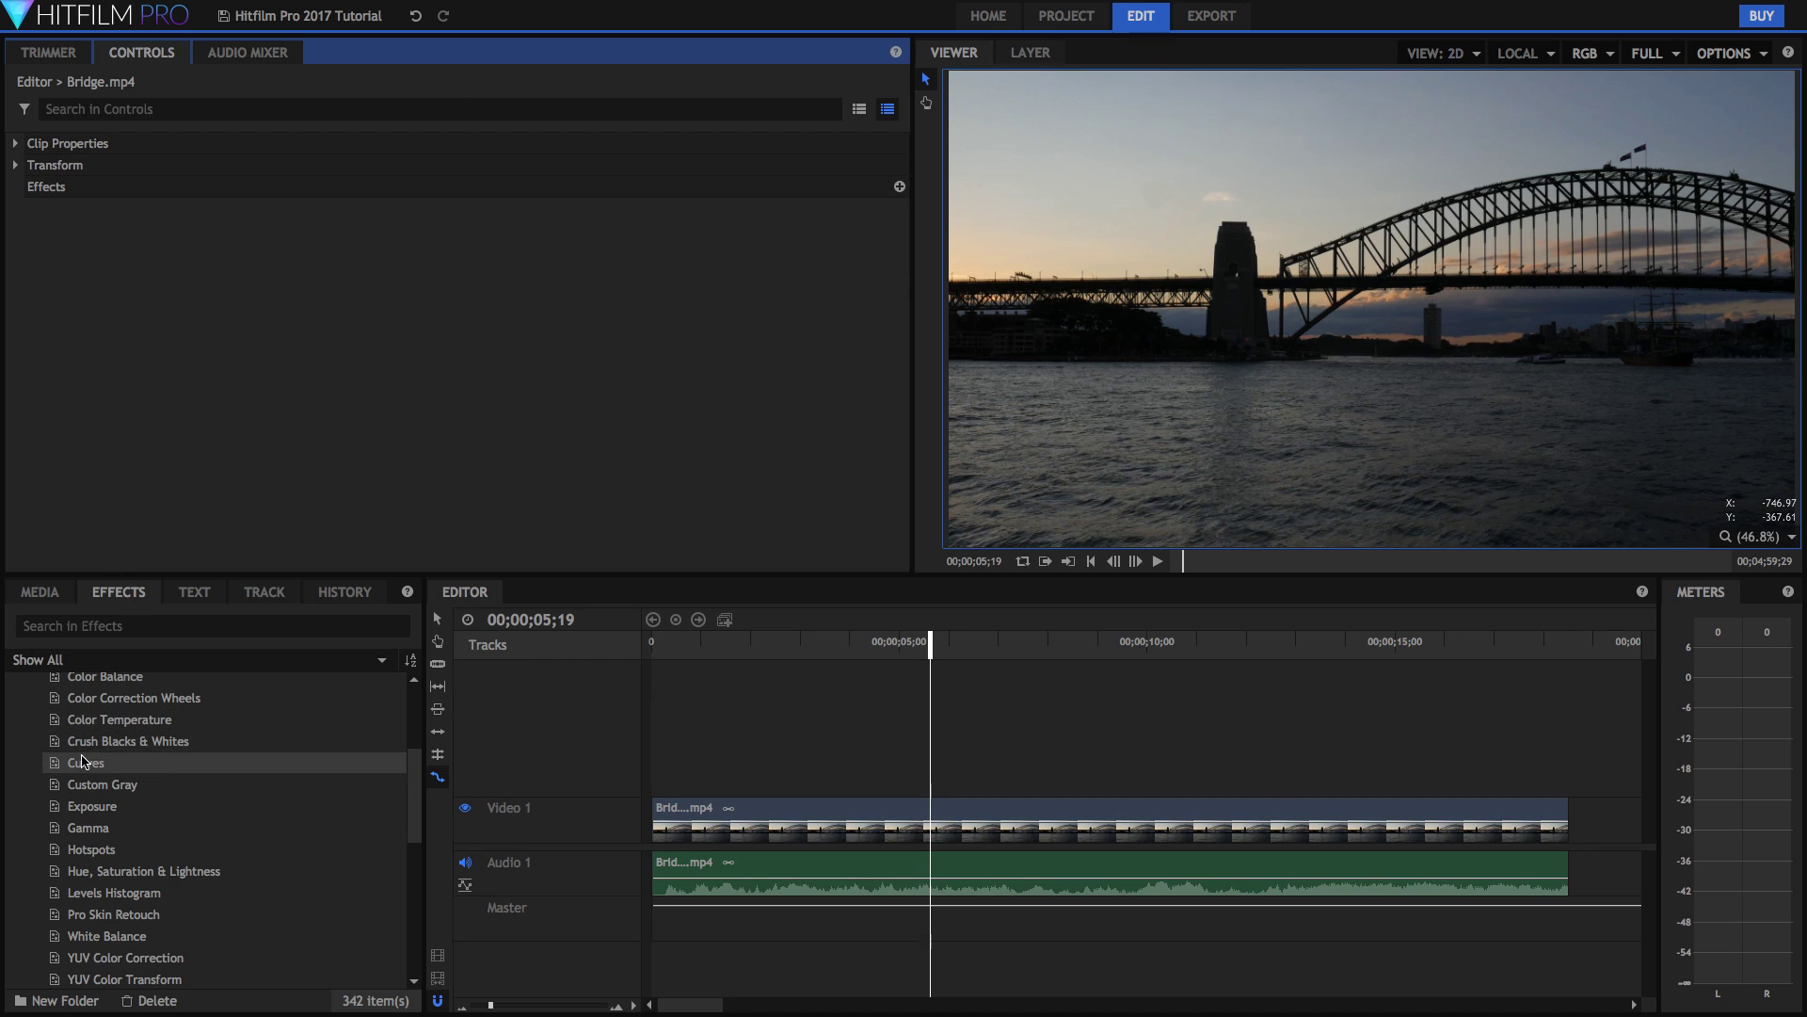
# - Apply the Noise Reduction audio effect to the Bridge clip on Audio 1
pyautogui.scroll(4, 28, 800)
pyautogui.click(14, 769)
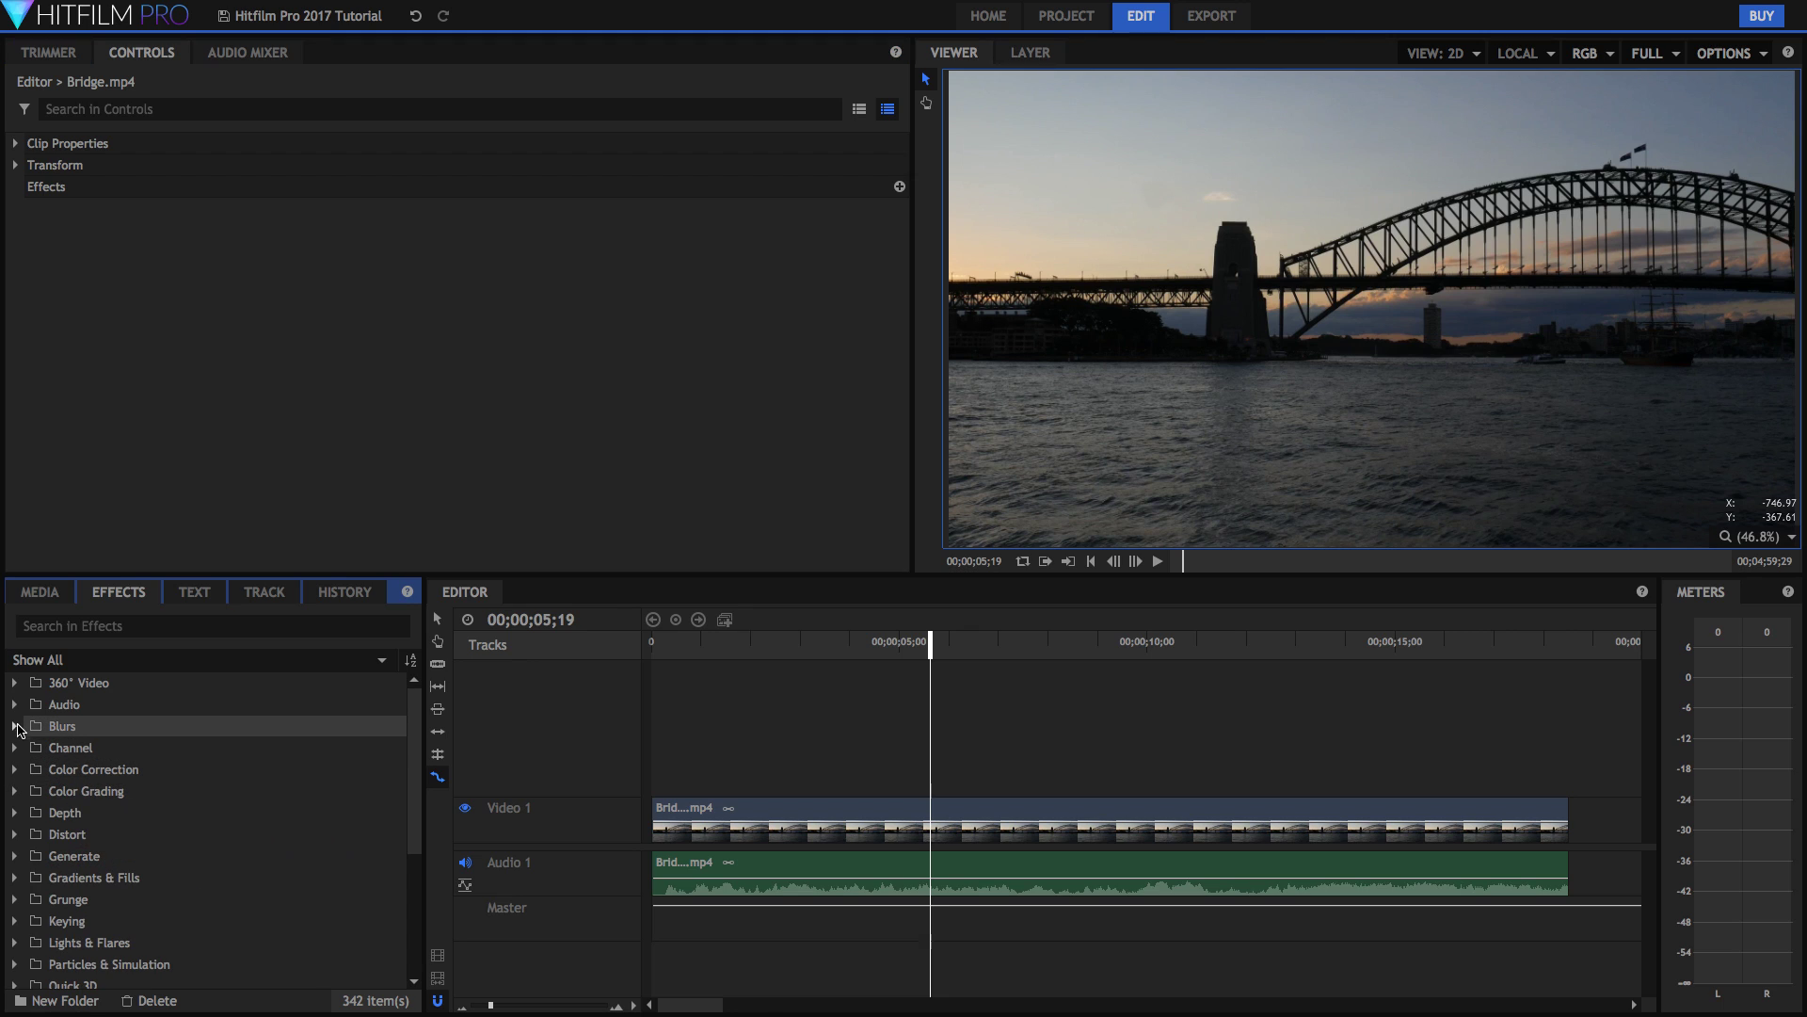
pyautogui.click(14, 704)
pyautogui.scroll(-2, 66, 724)
pyautogui.scroll(2, 85, 738)
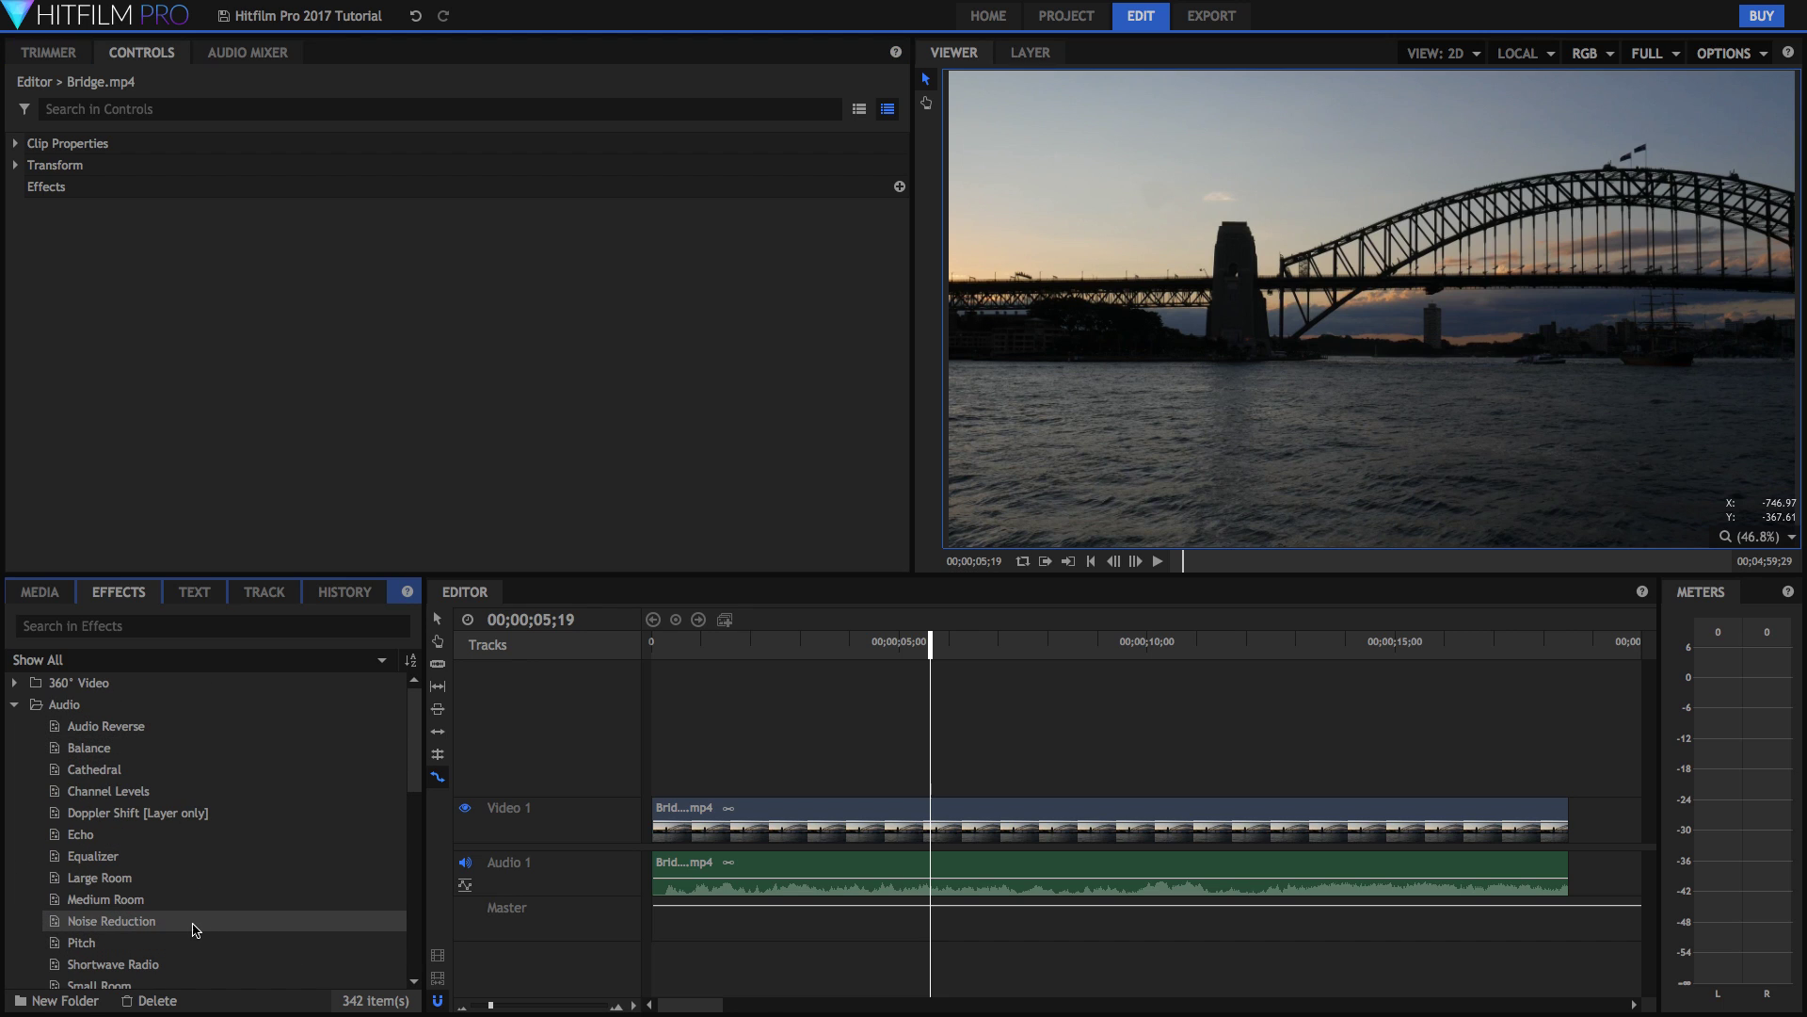
pyautogui.click(120, 922)
pyautogui.moveTo(121, 921); pyautogui.dragTo(670, 868)
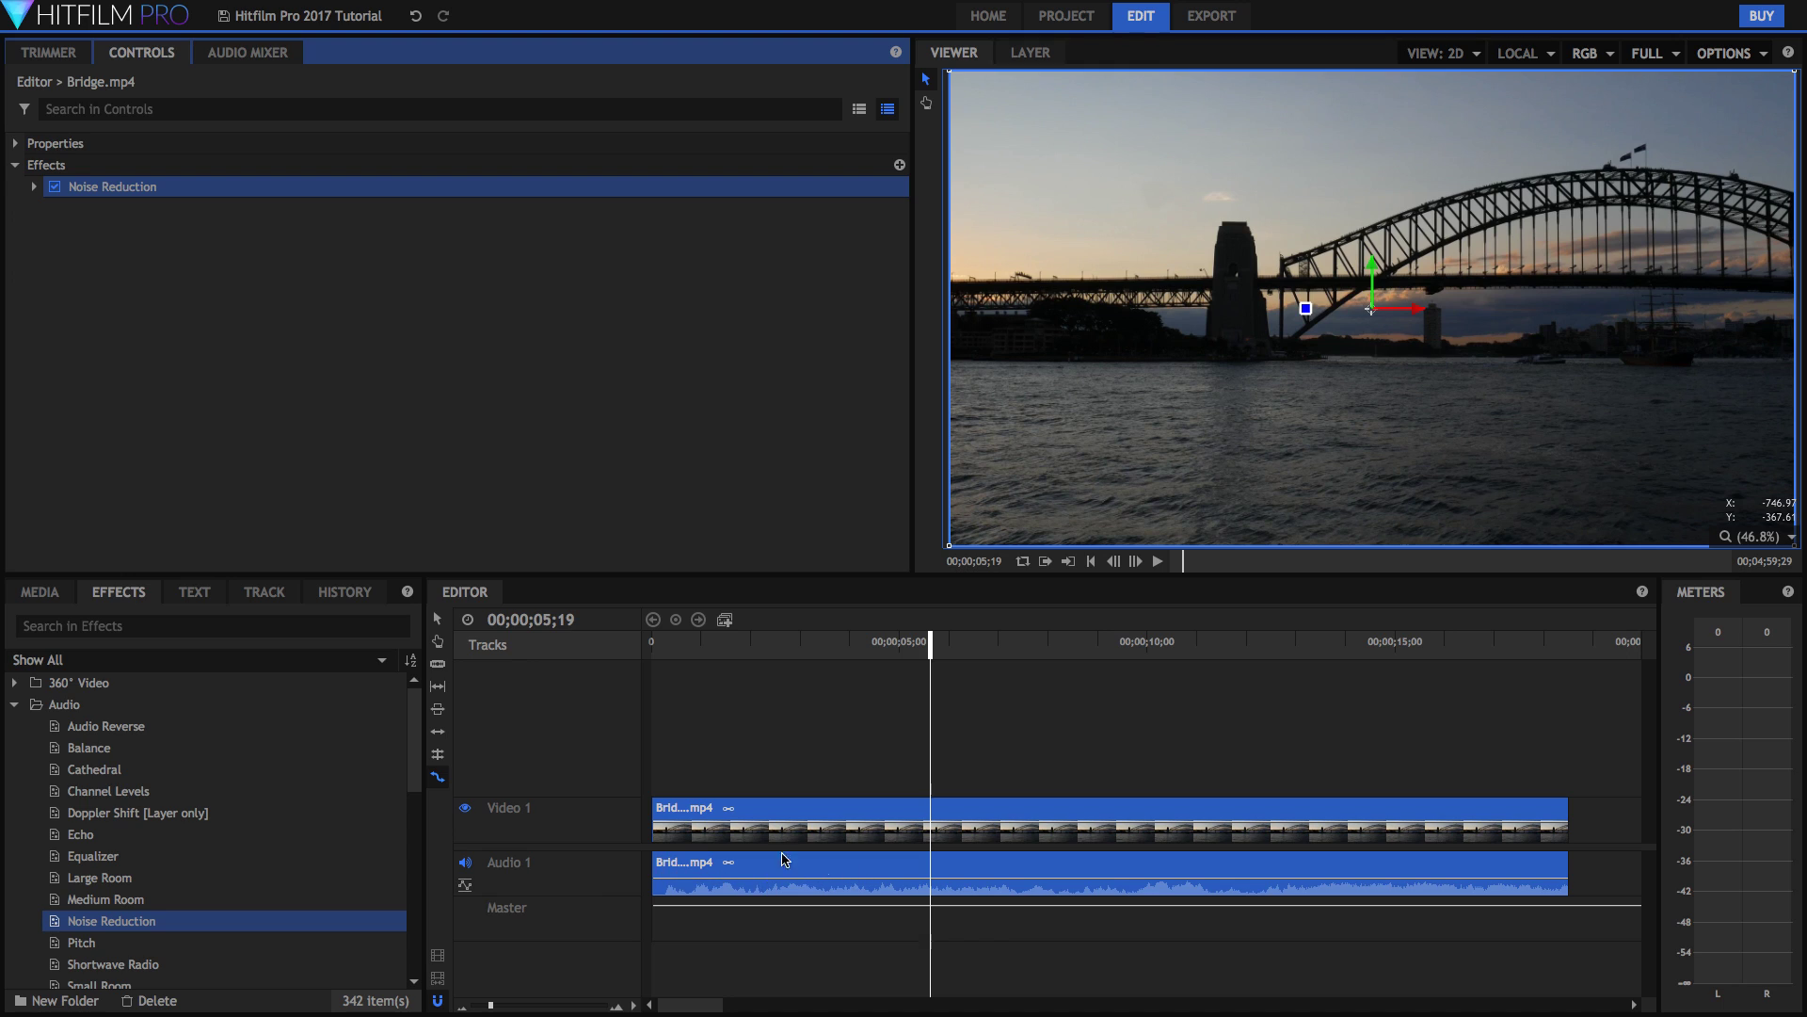
# - Expand the Noise Reduction settings and play the edit back to hear the audio
pyautogui.click(35, 186)
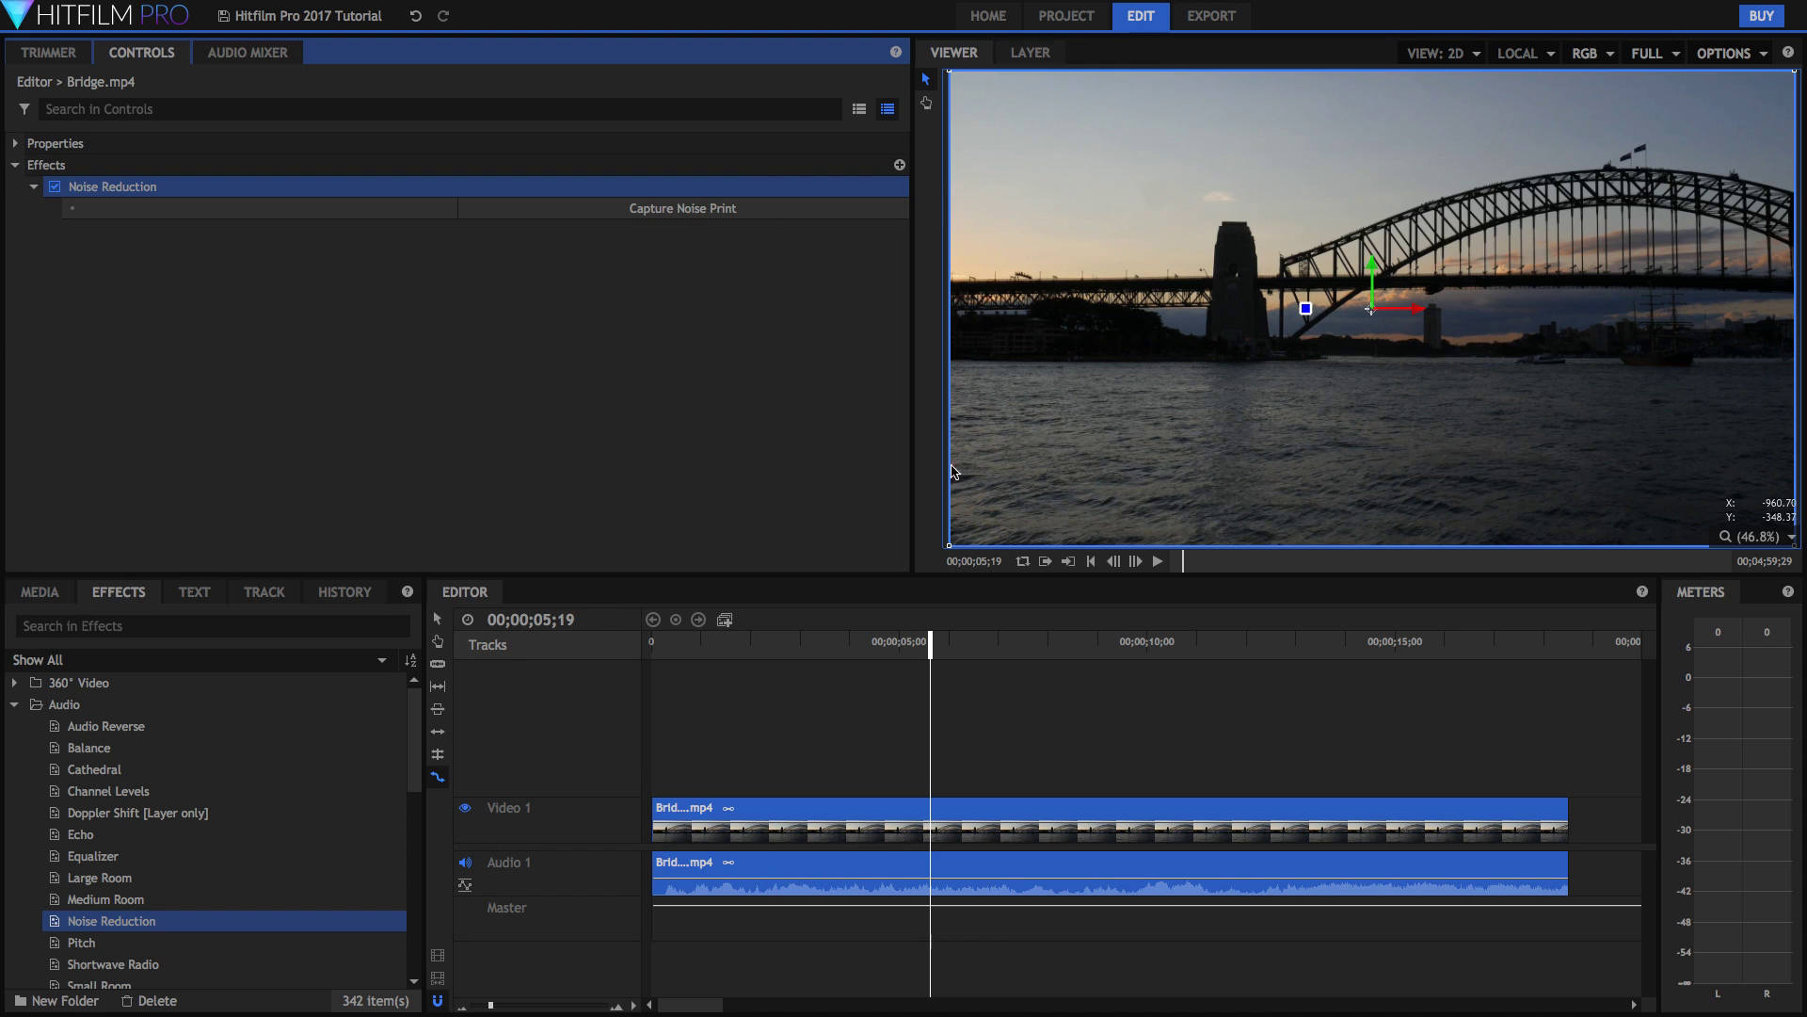
pyautogui.click(951, 664)
pyautogui.press('space')
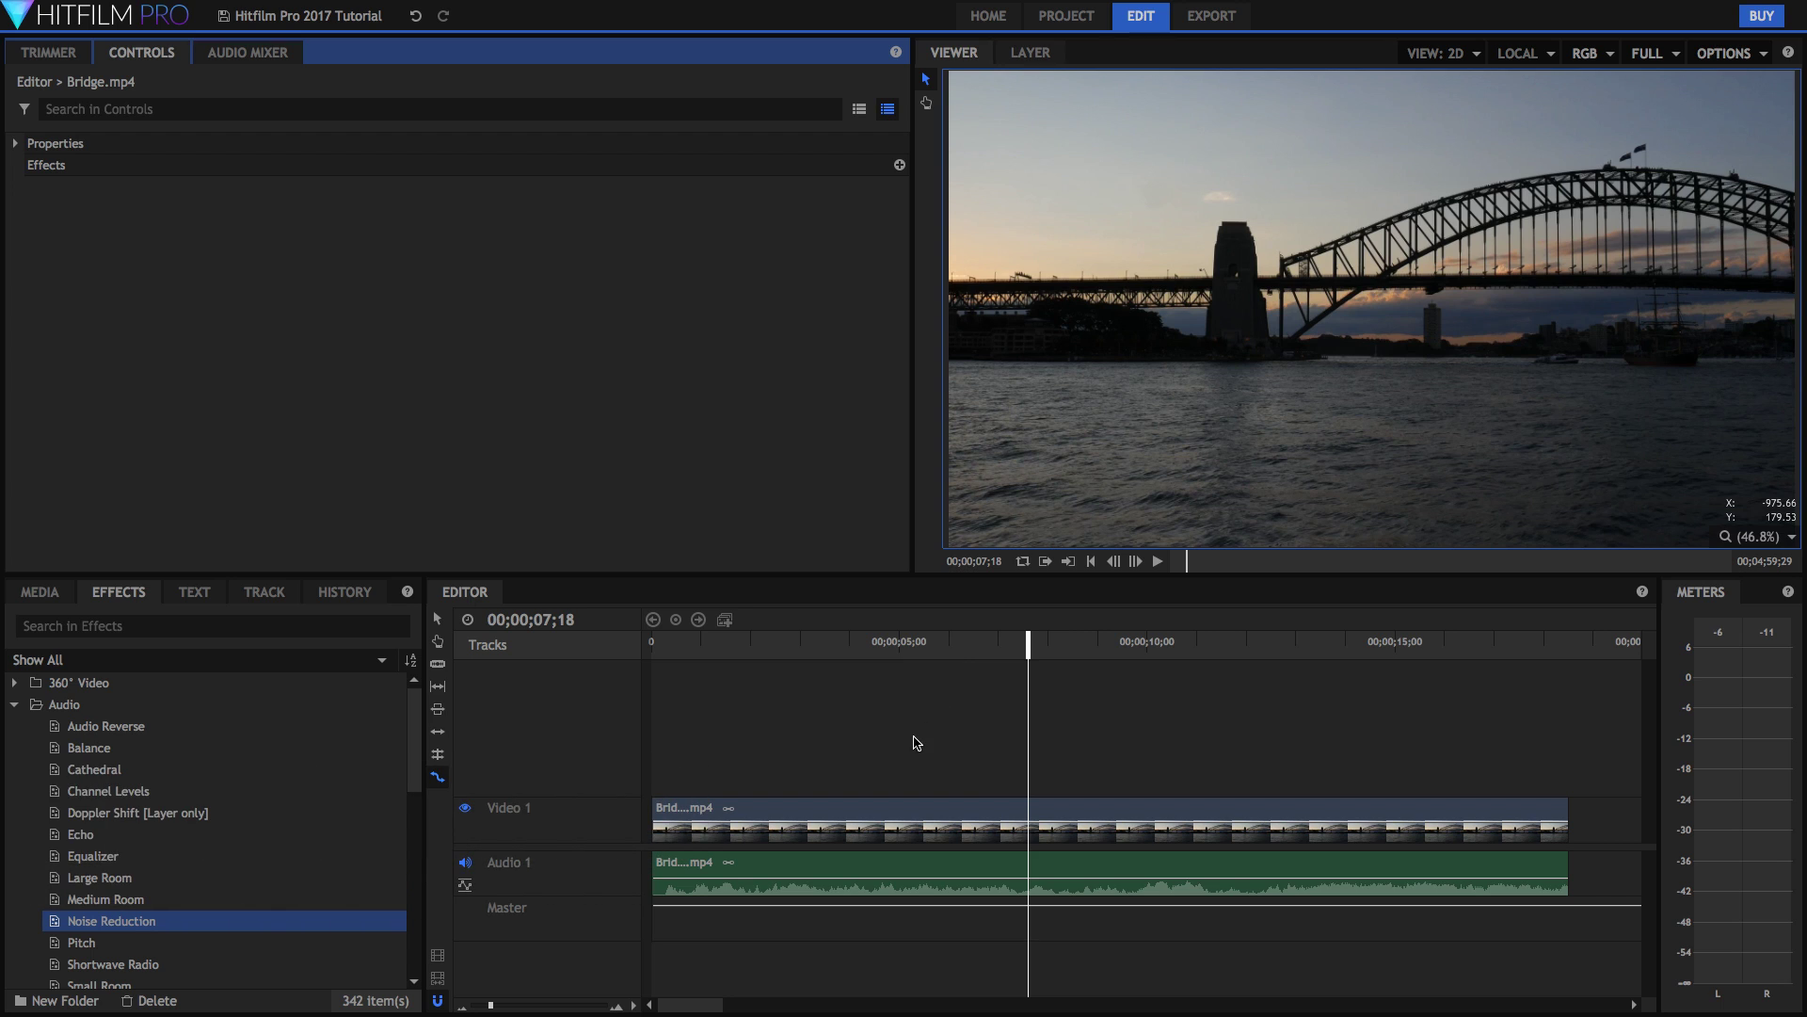
# - Convert the selected Bridge clips into a Bridge.mp4 Composite Shot
pyautogui.click(853, 809)
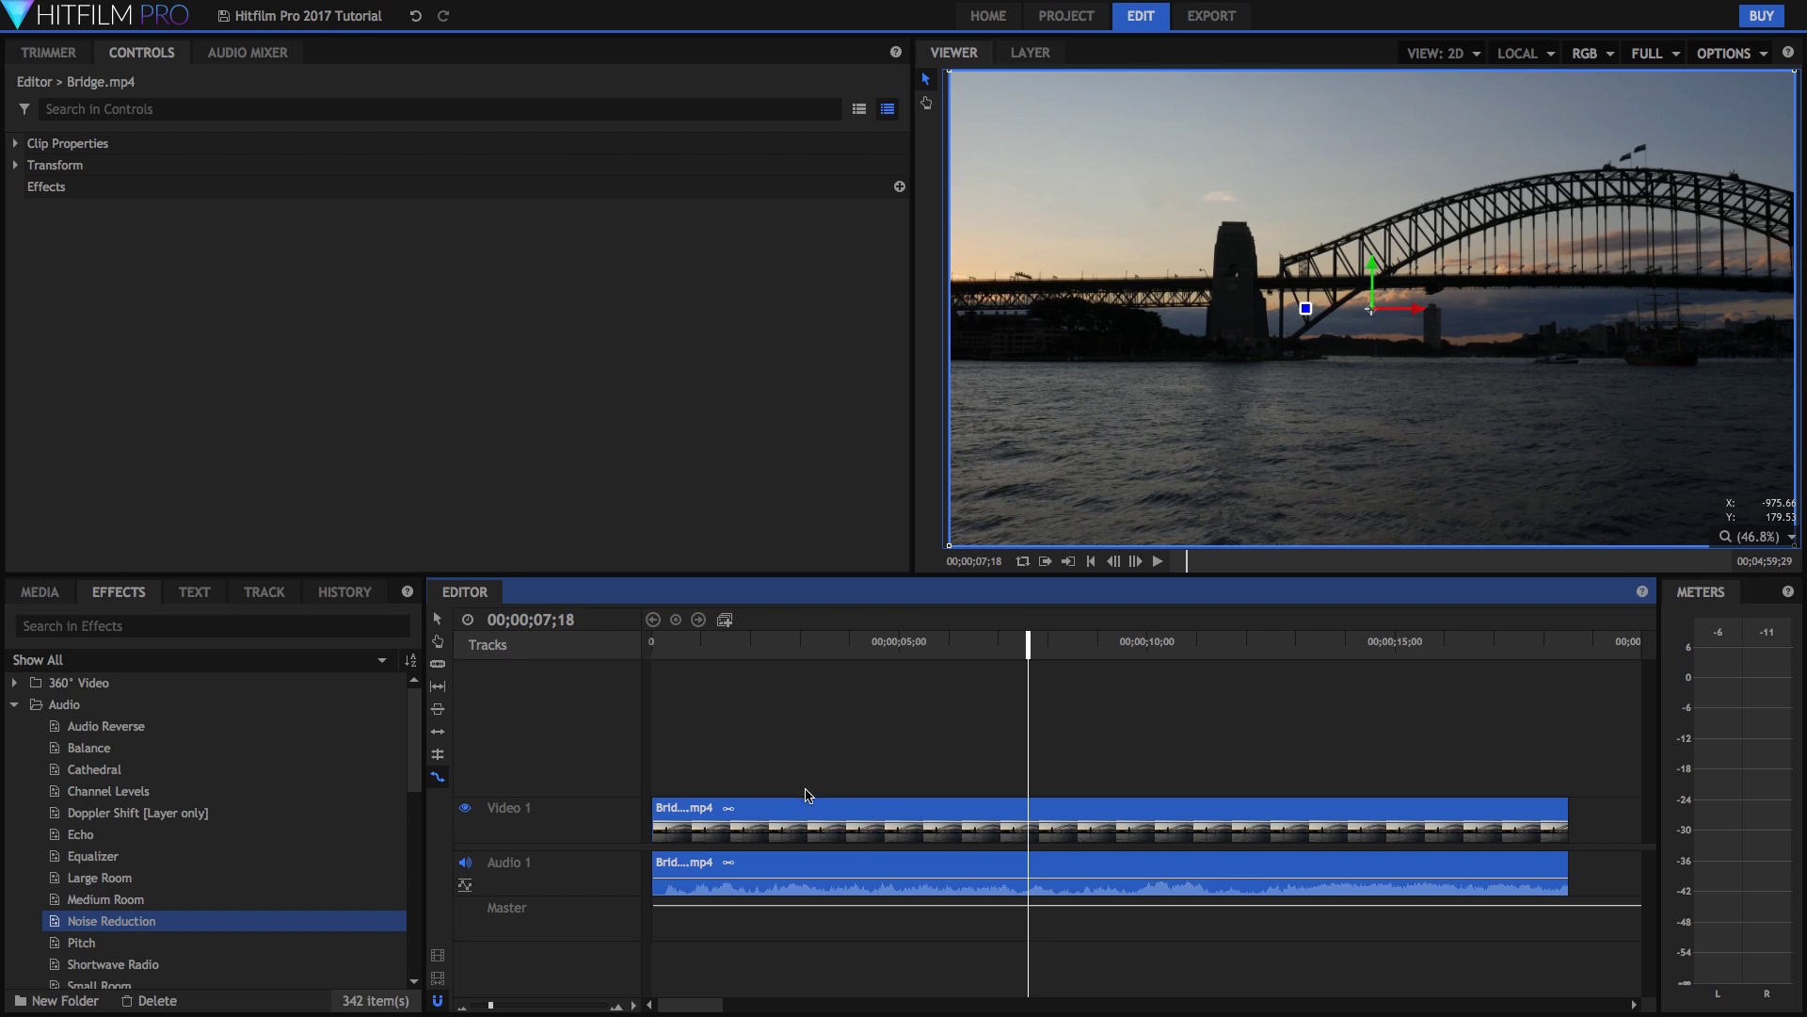
pyautogui.click(725, 619)
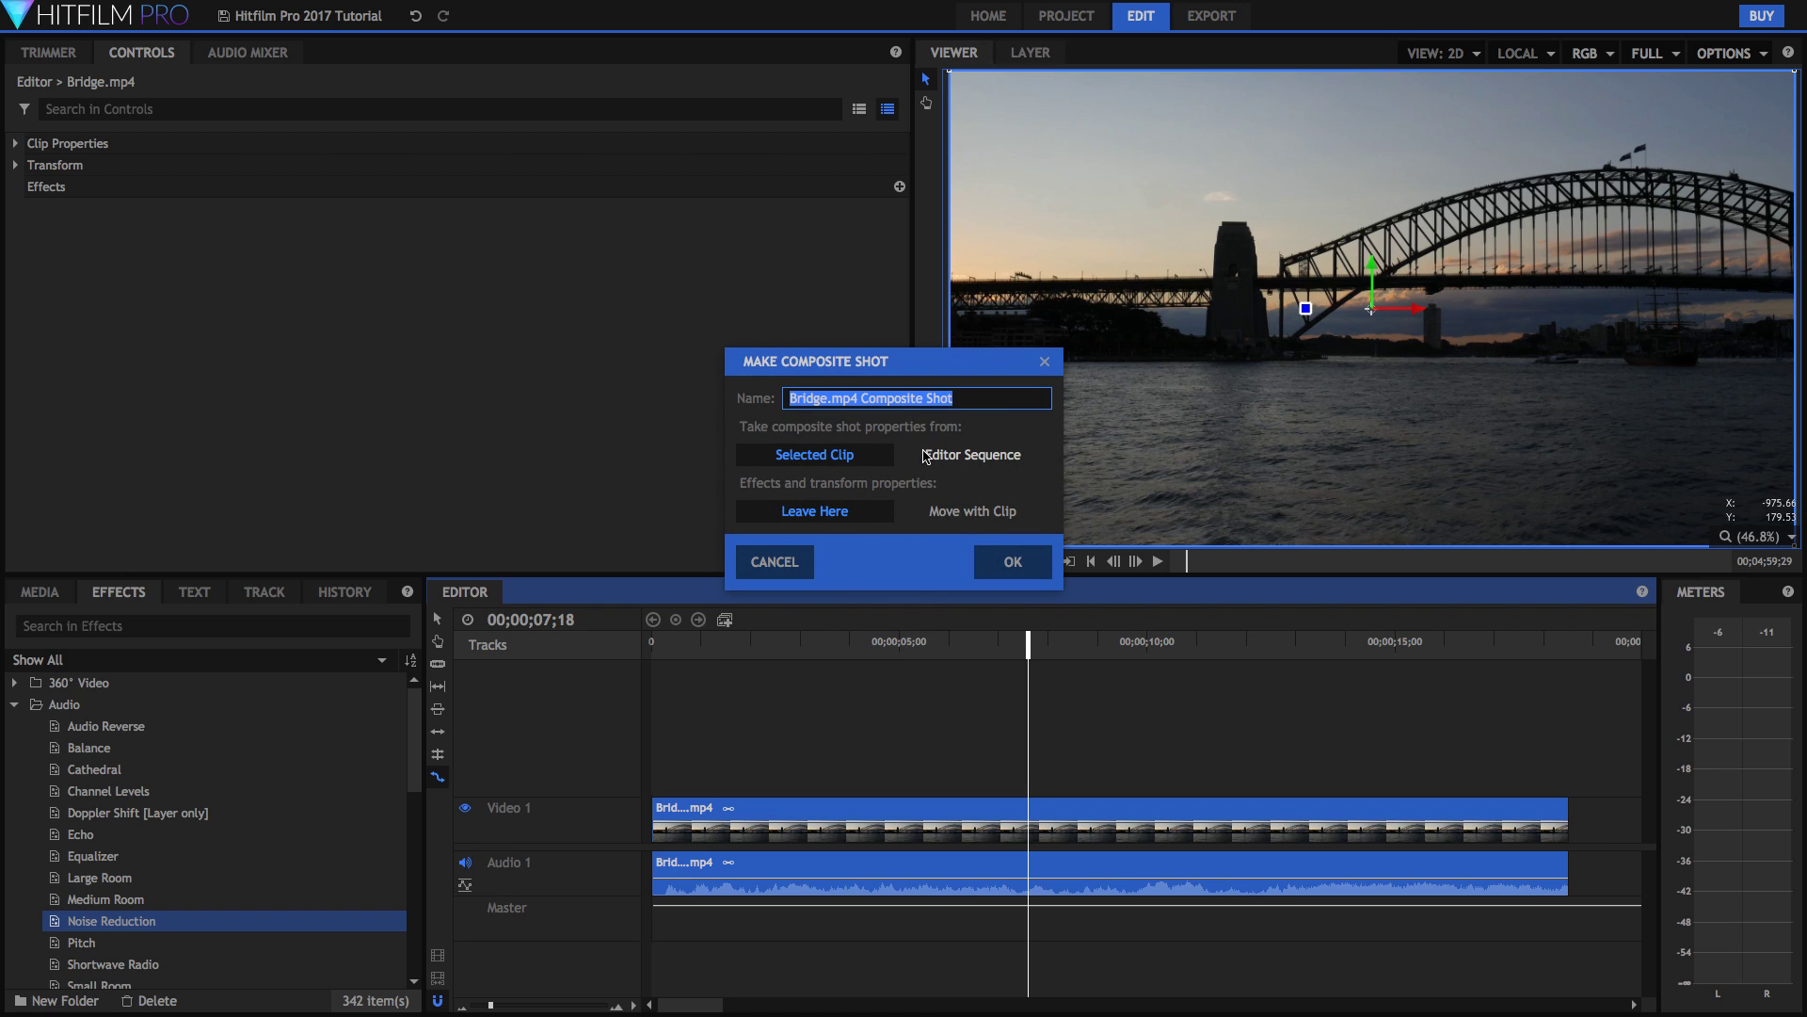
pyautogui.click(988, 562)
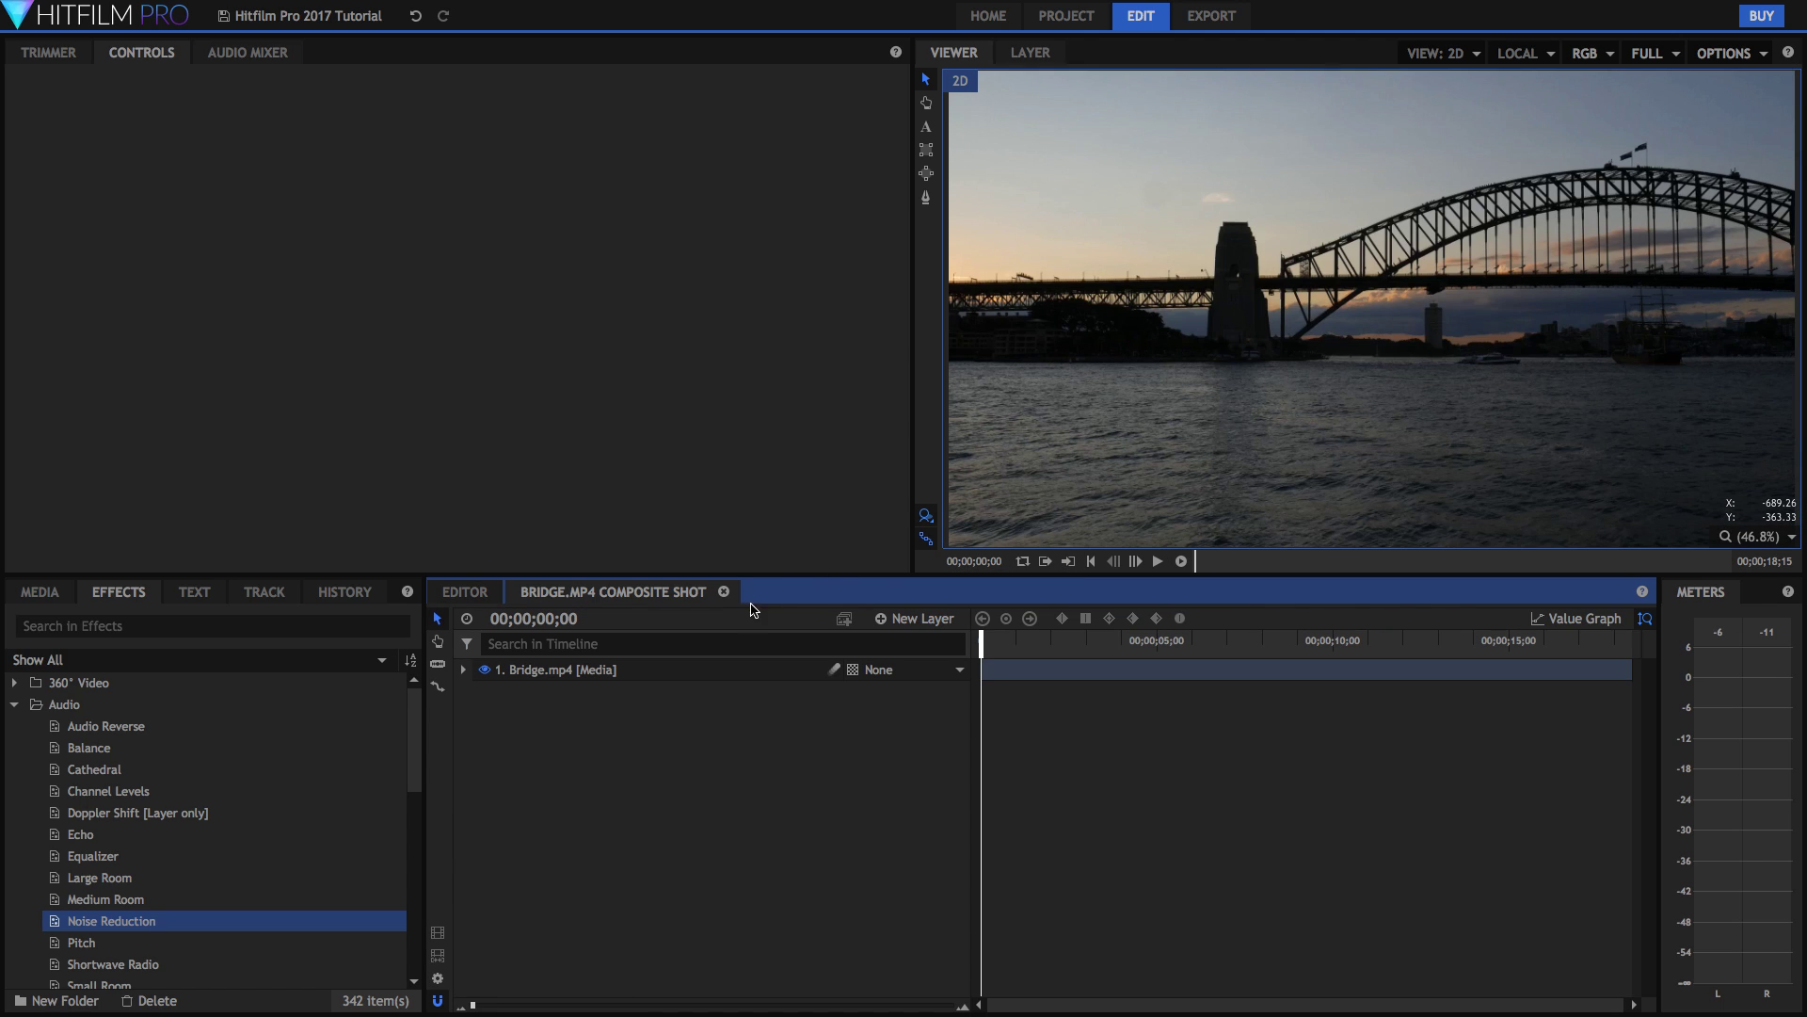
# - Return to the editor timeline and check the Bridge.mp4 item in the Media panel
pyautogui.click(464, 593)
pyautogui.click(37, 592)
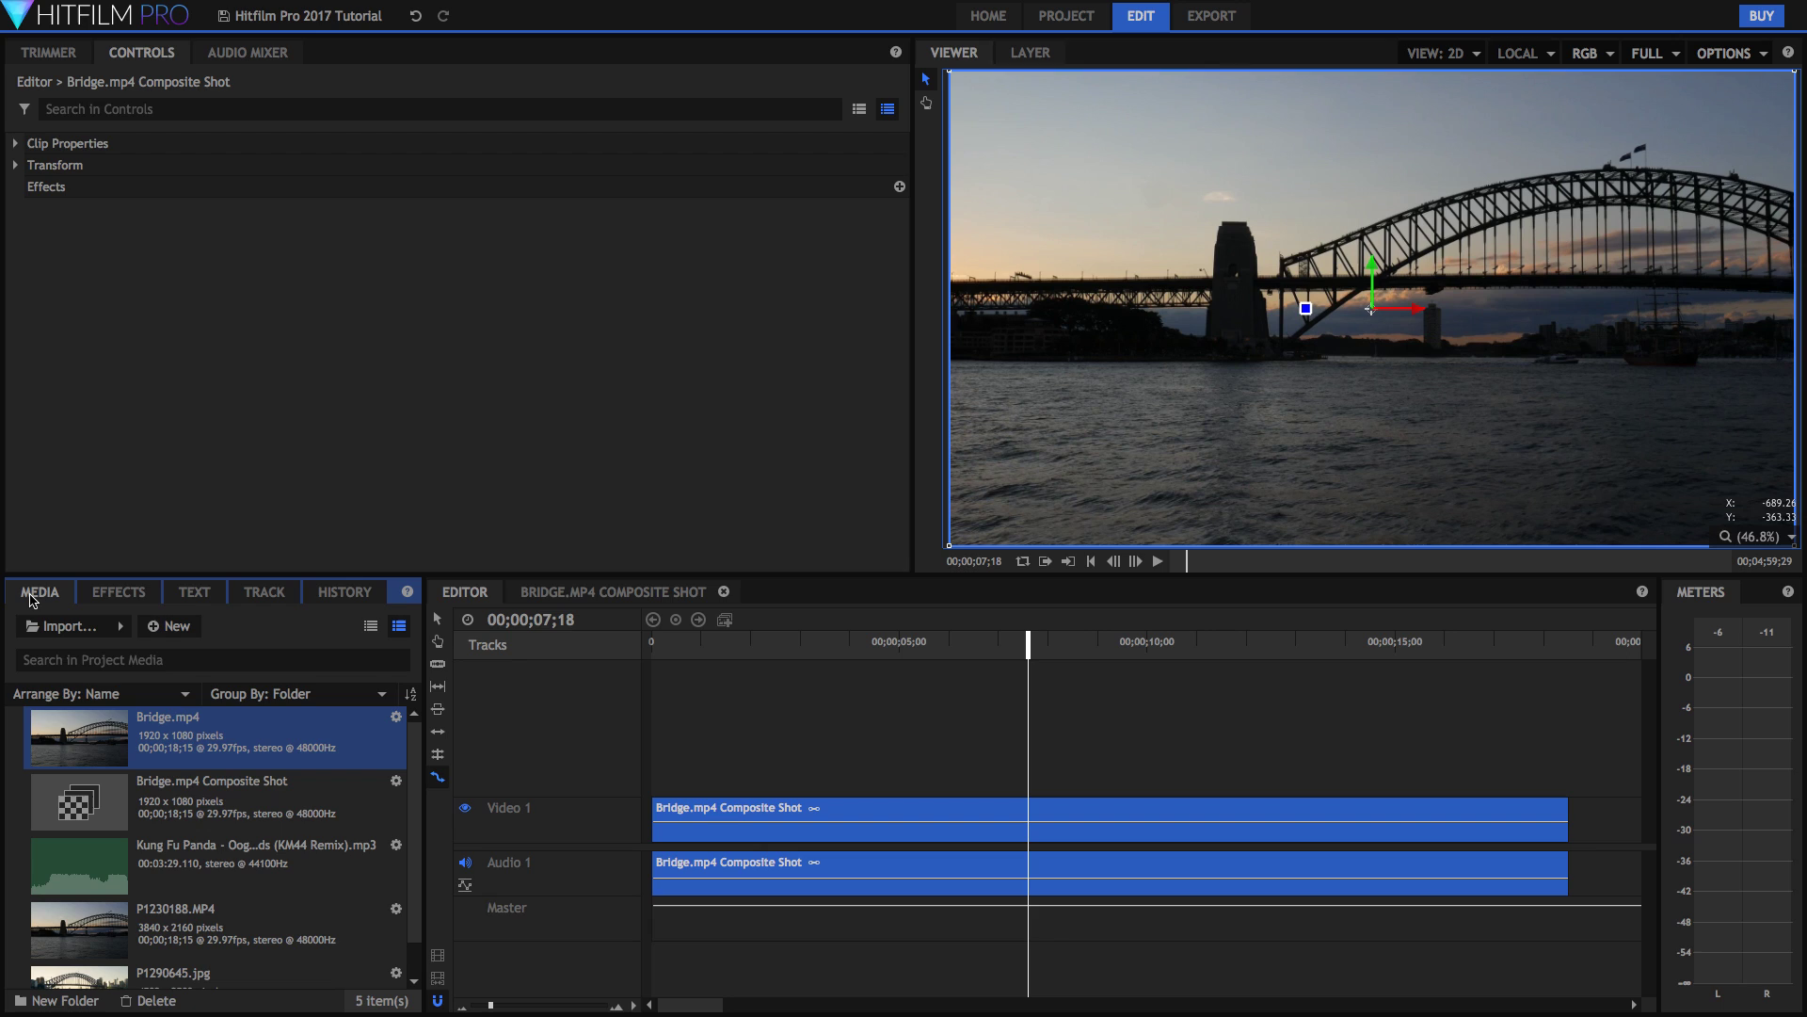
pyautogui.rightClick(149, 730)
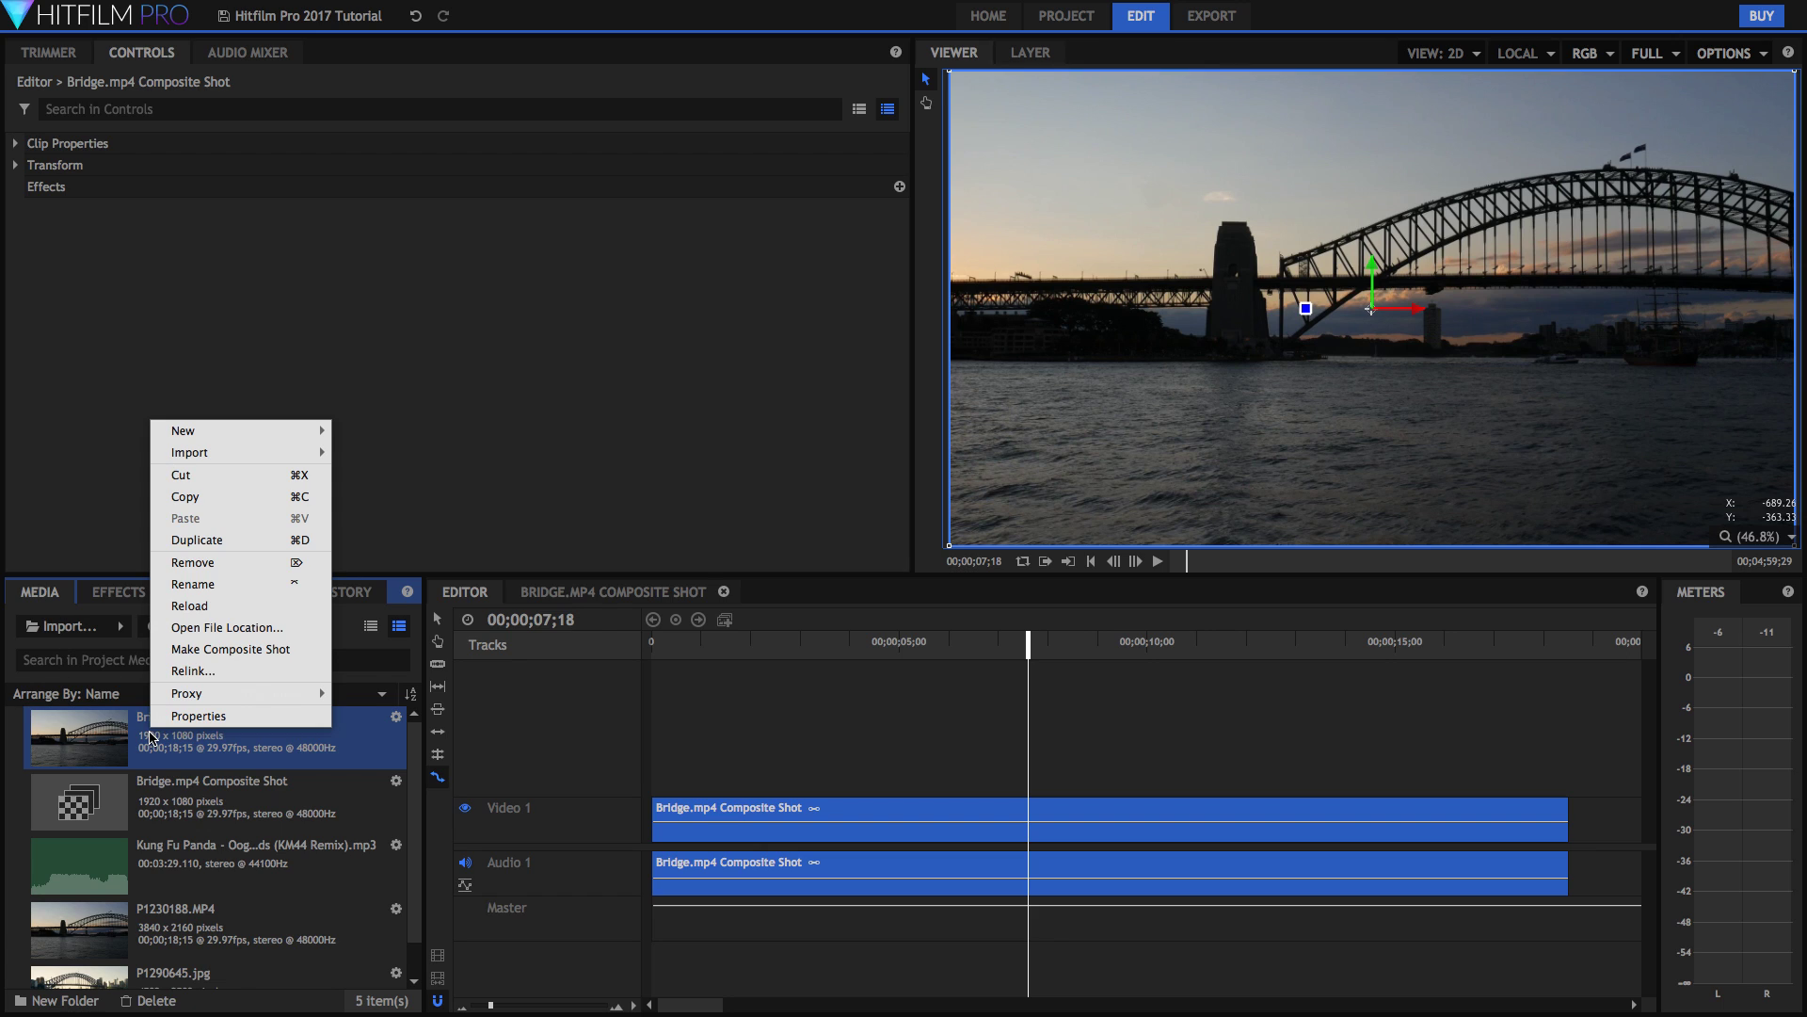
pyautogui.click(184, 651)
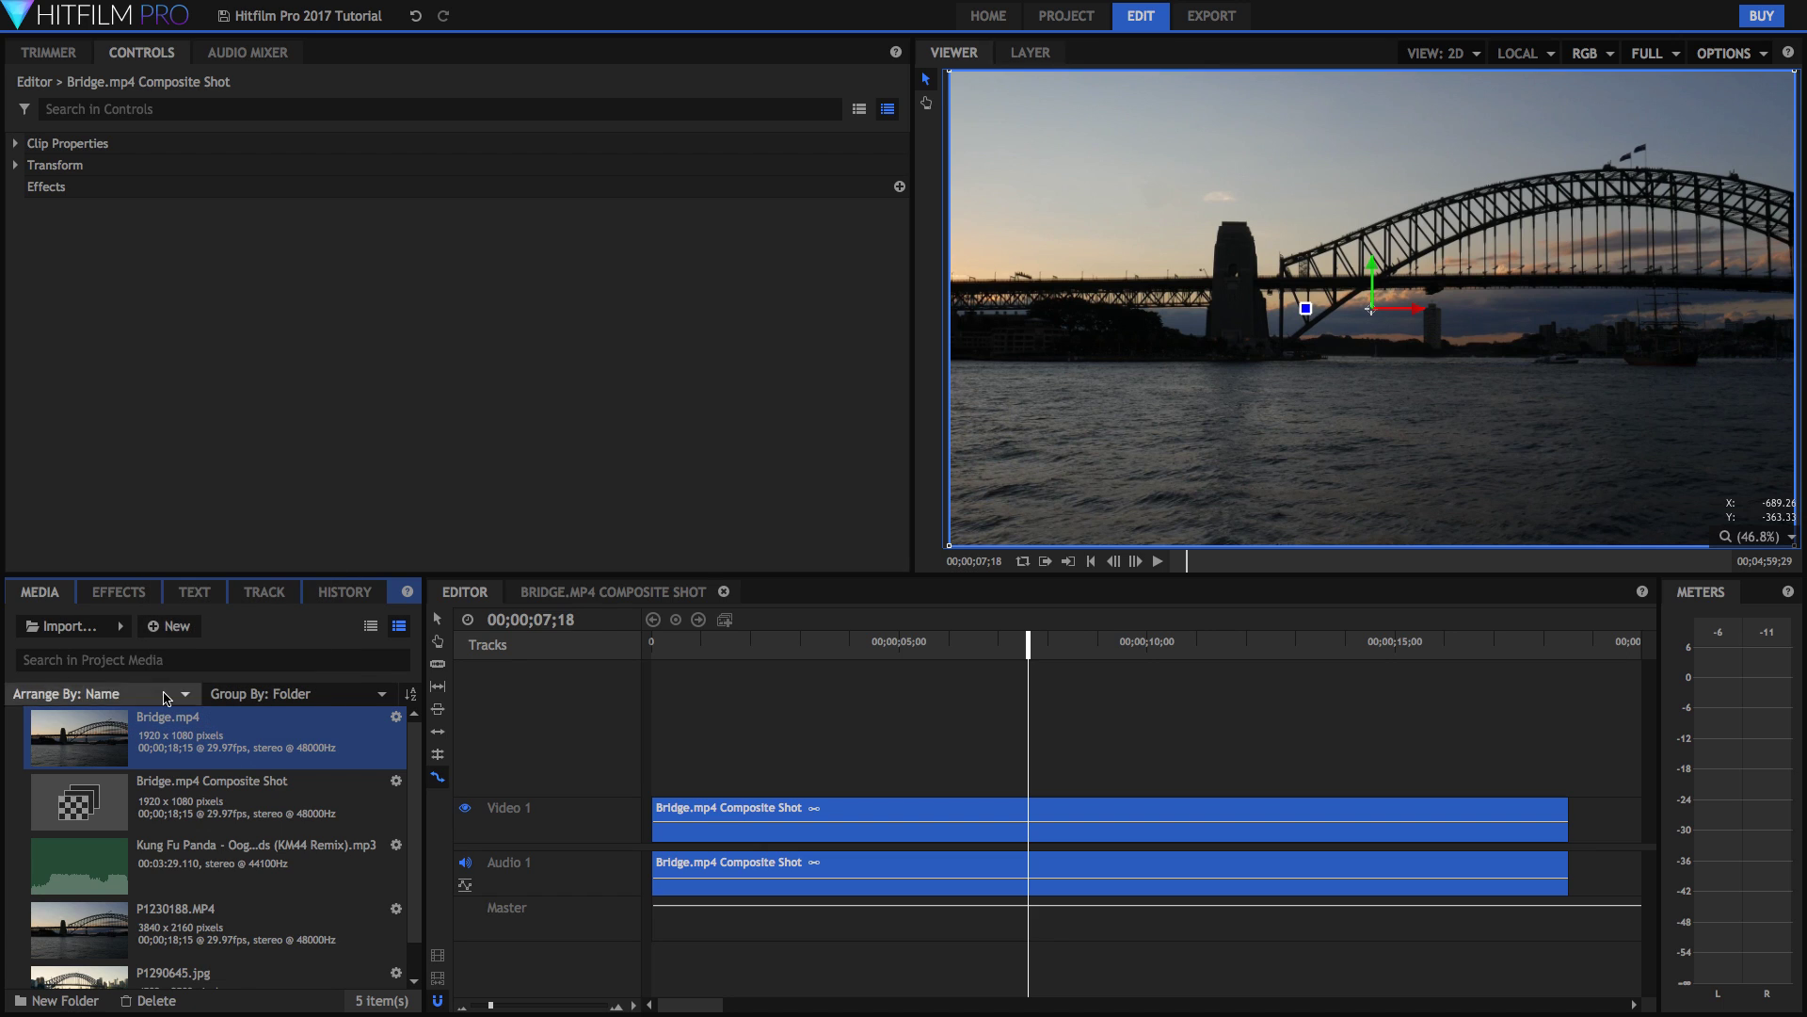
pyautogui.click(178, 626)
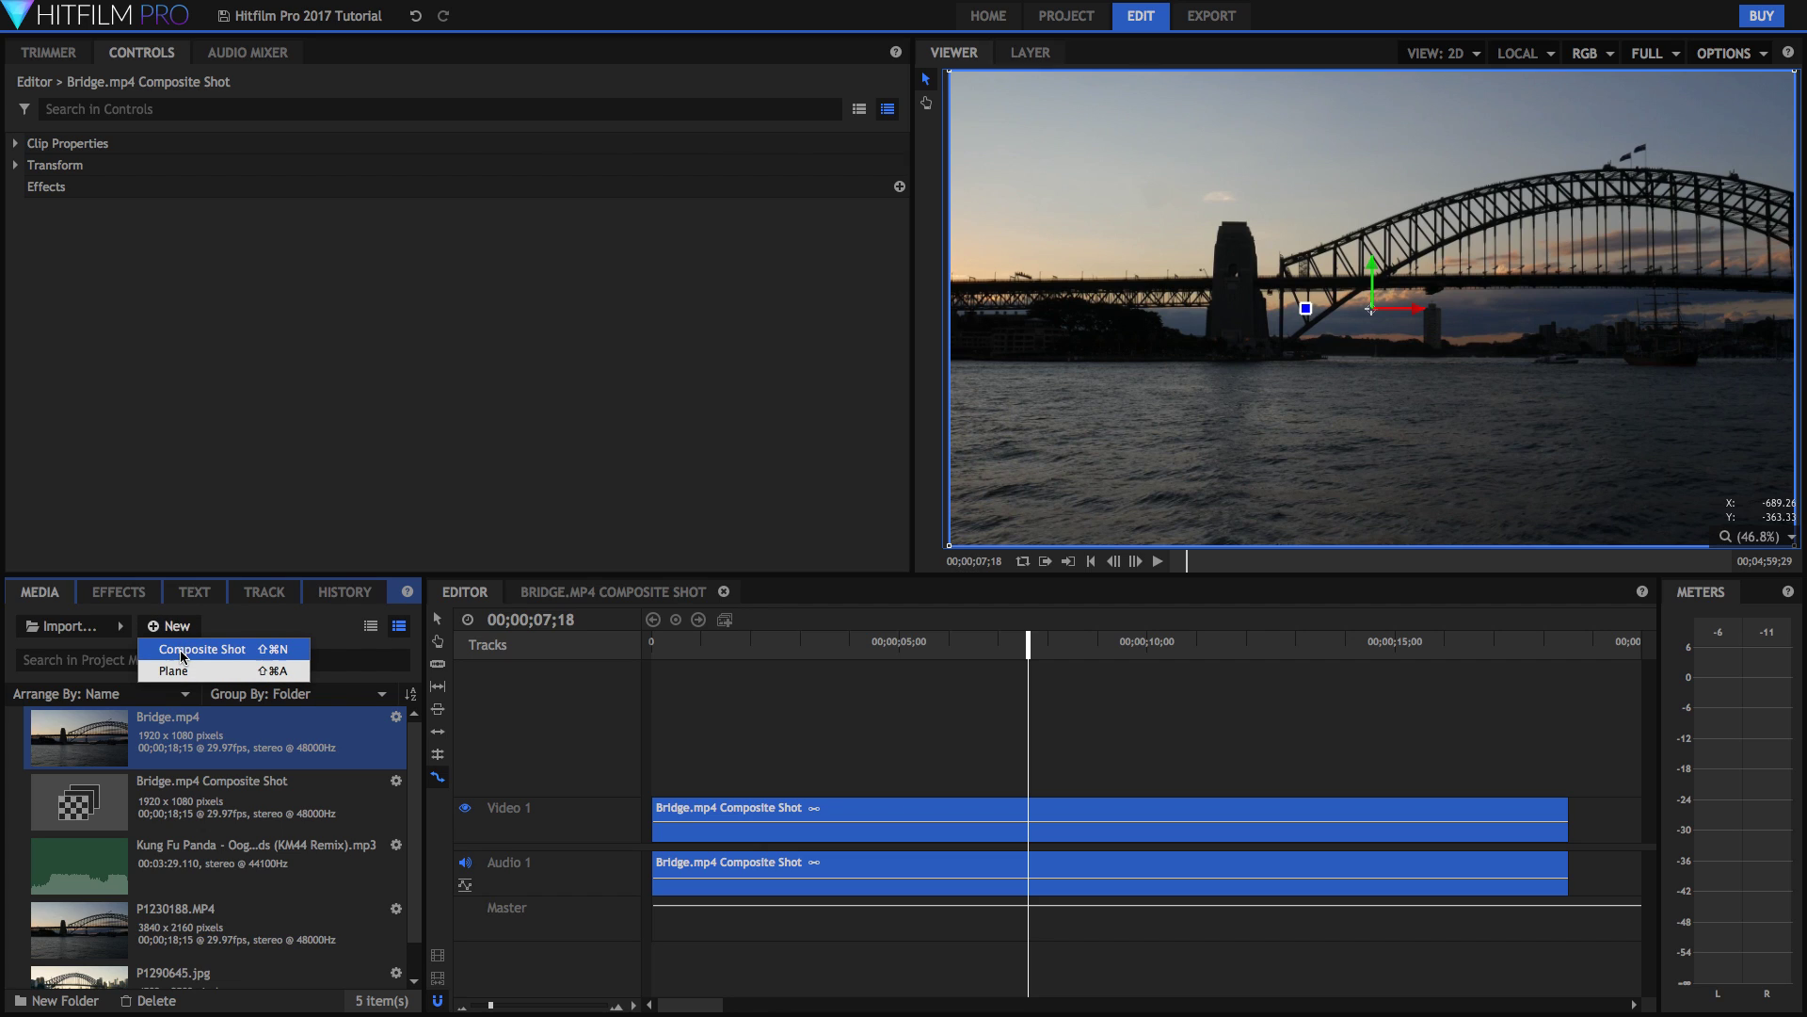
# - Cancel a new composite shot and switch to the Bridge.mp4 Composite Shot timeline instead
pyautogui.click(183, 651)
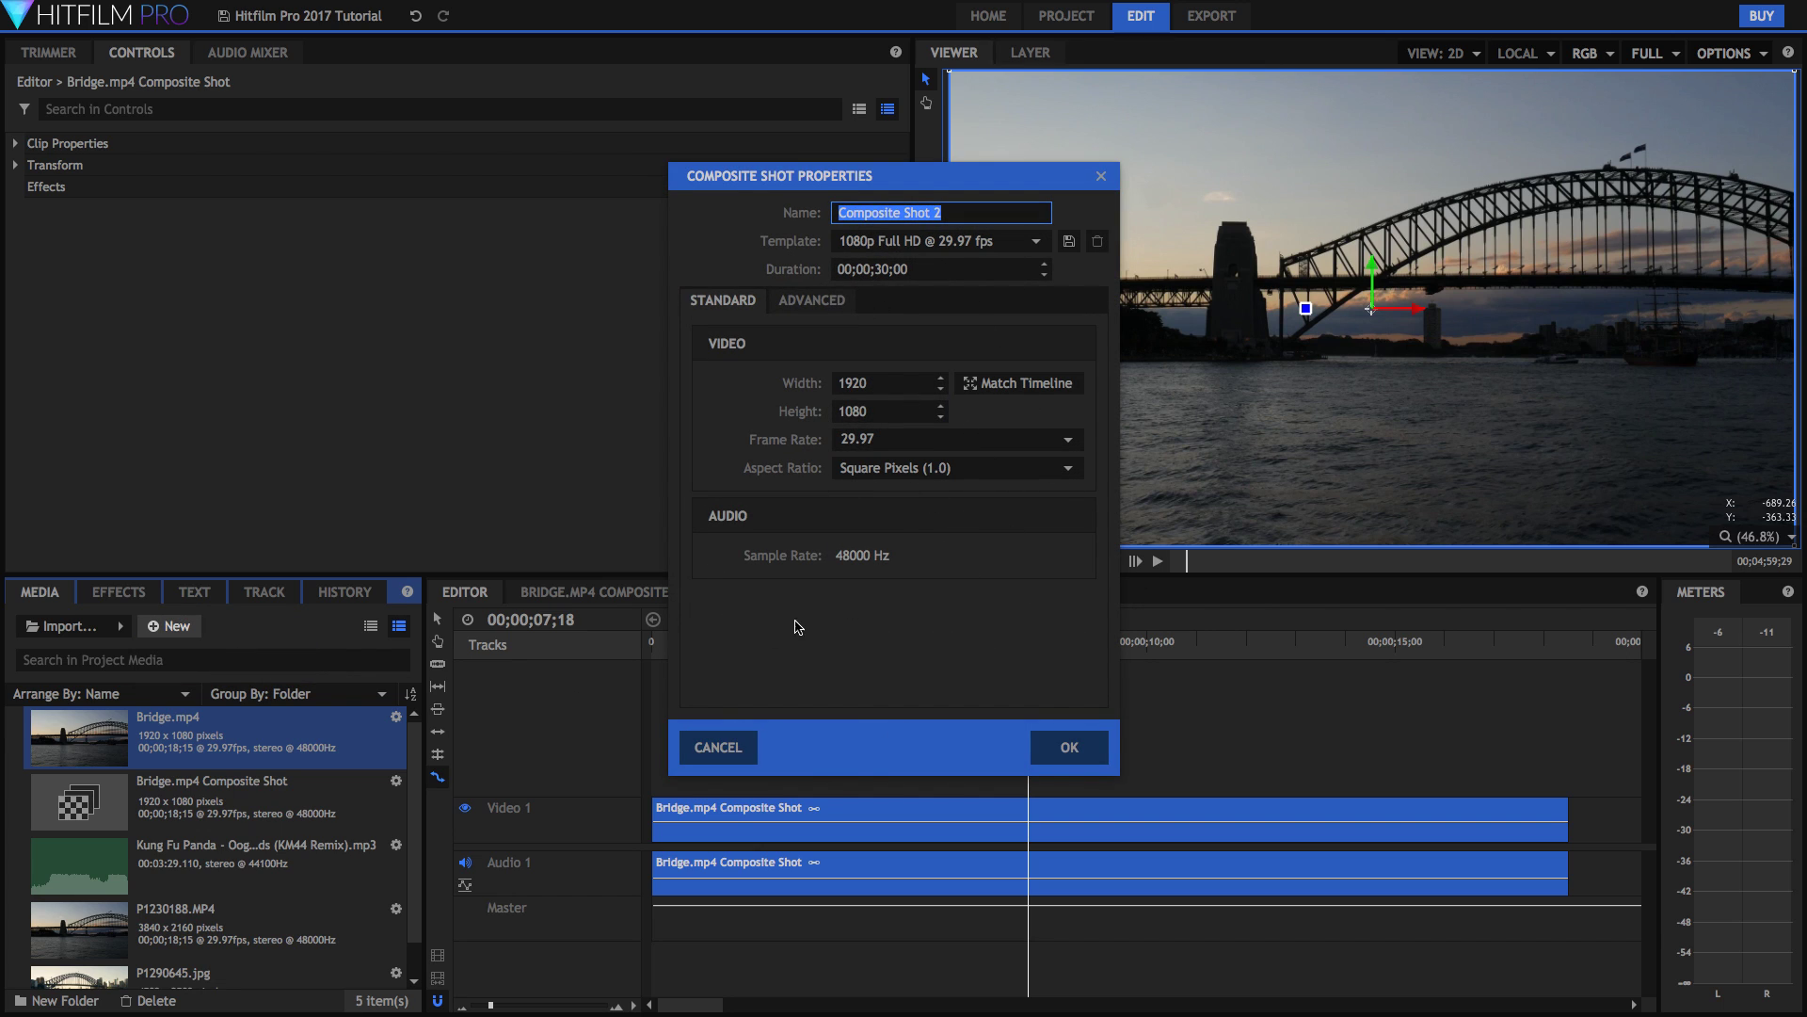
pyautogui.click(730, 750)
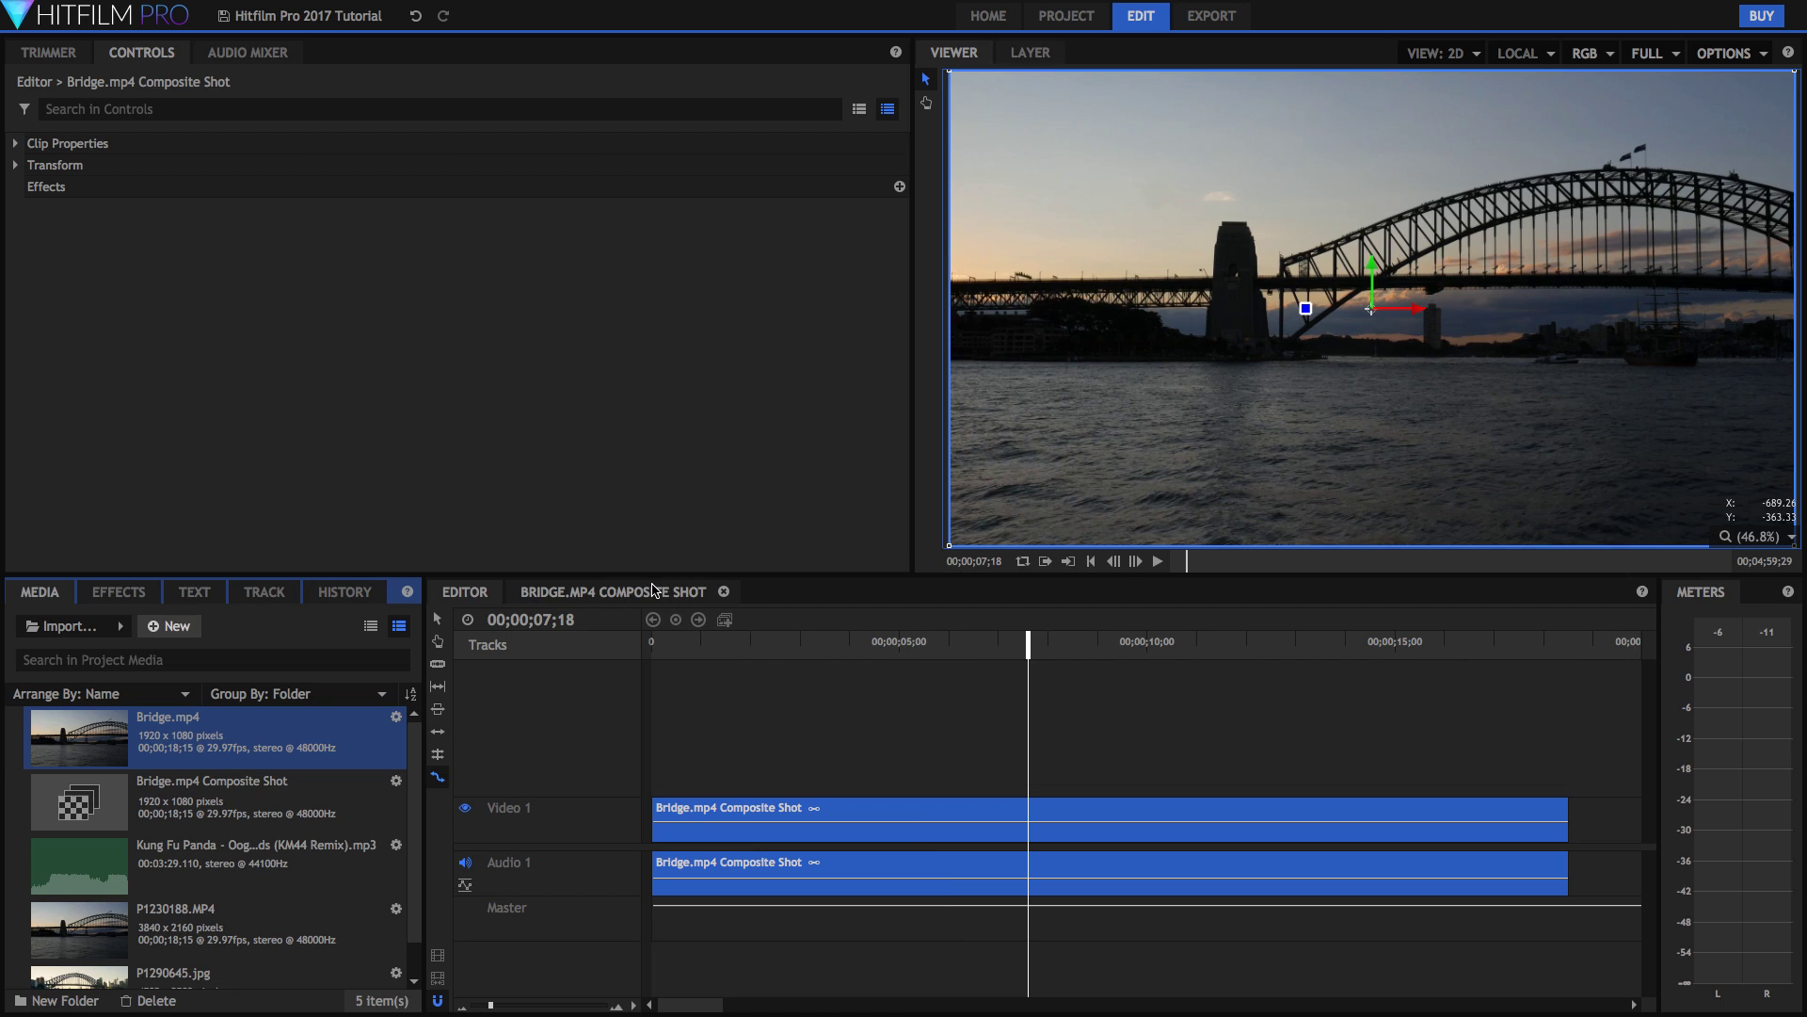
pyautogui.click(657, 591)
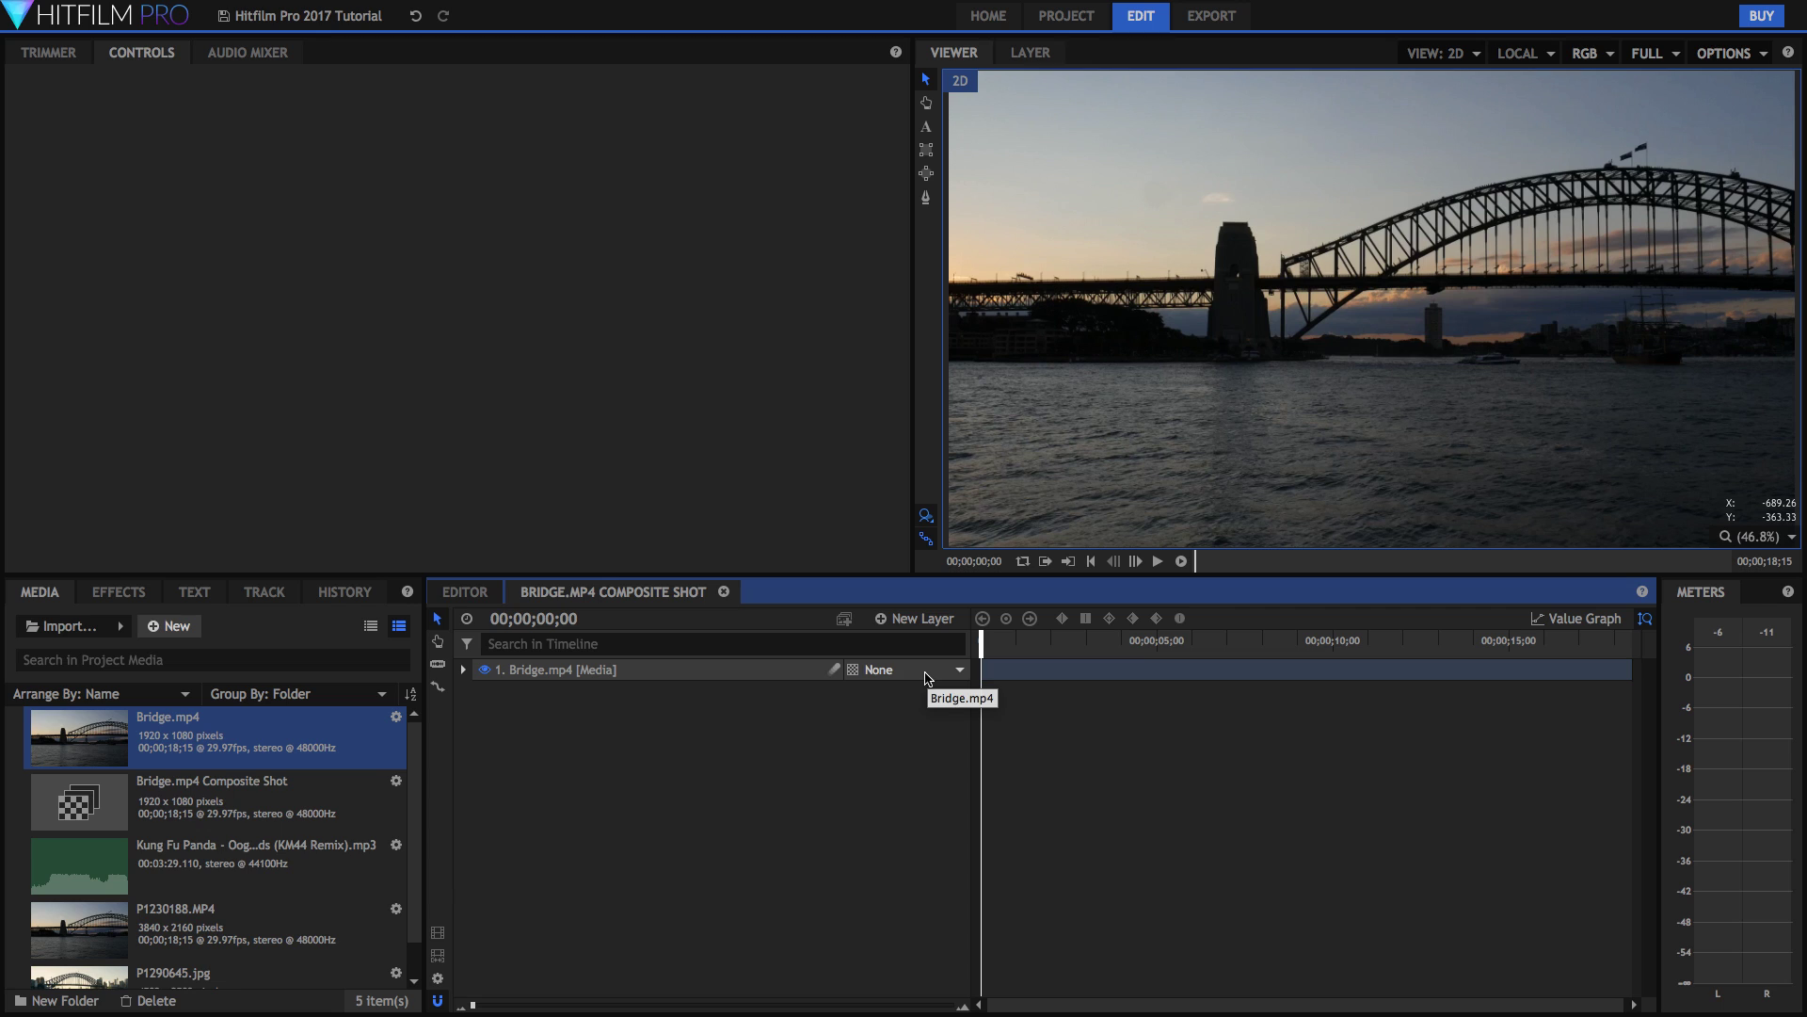
# - Drag the media onto the timeline, then select the Bridge.mp4 layer inside the composite shot
pyautogui.click(465, 591)
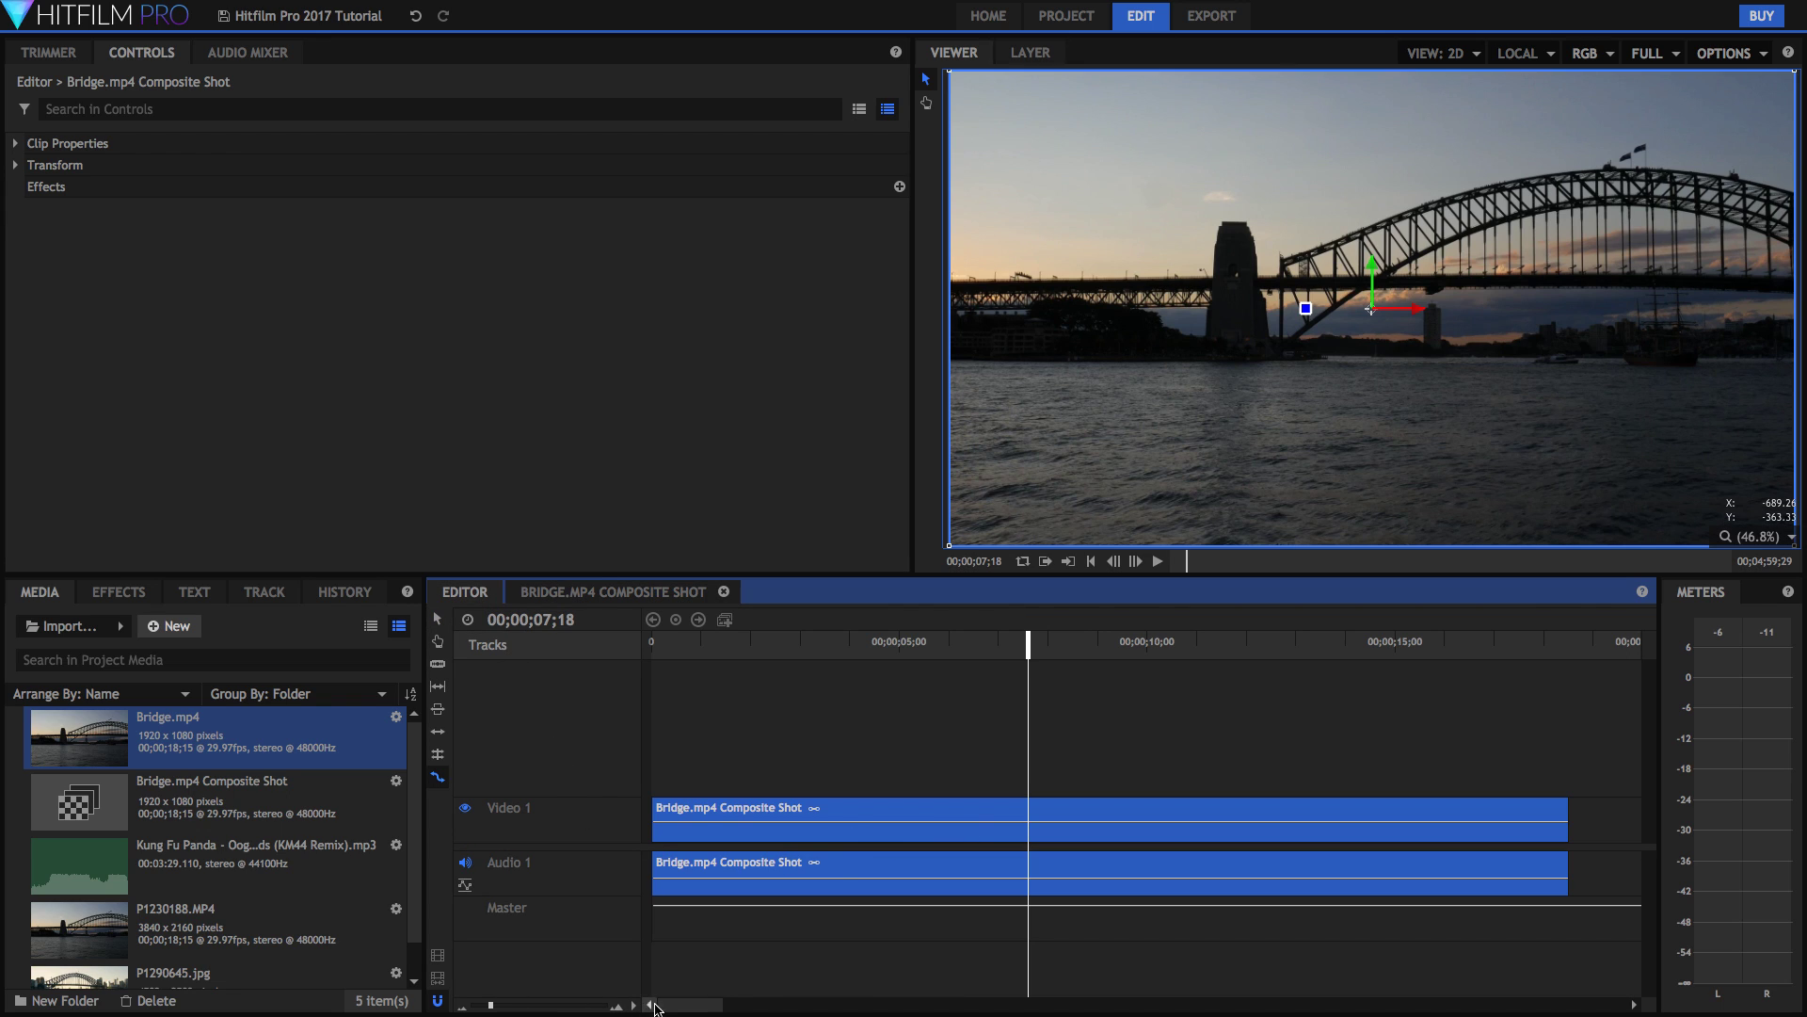
pyautogui.moveTo(656, 1007)
pyautogui.mouseDown()
pyautogui.moveTo(686, 1002)
pyautogui.moveTo(649, 1005)
pyautogui.mouseUp()
pyautogui.moveTo(282, 916)
pyautogui.mouseDown()
pyautogui.moveTo(928, 952)
pyautogui.moveTo(1562, 812)
pyautogui.moveTo(299, 935)
pyautogui.mouseUp()
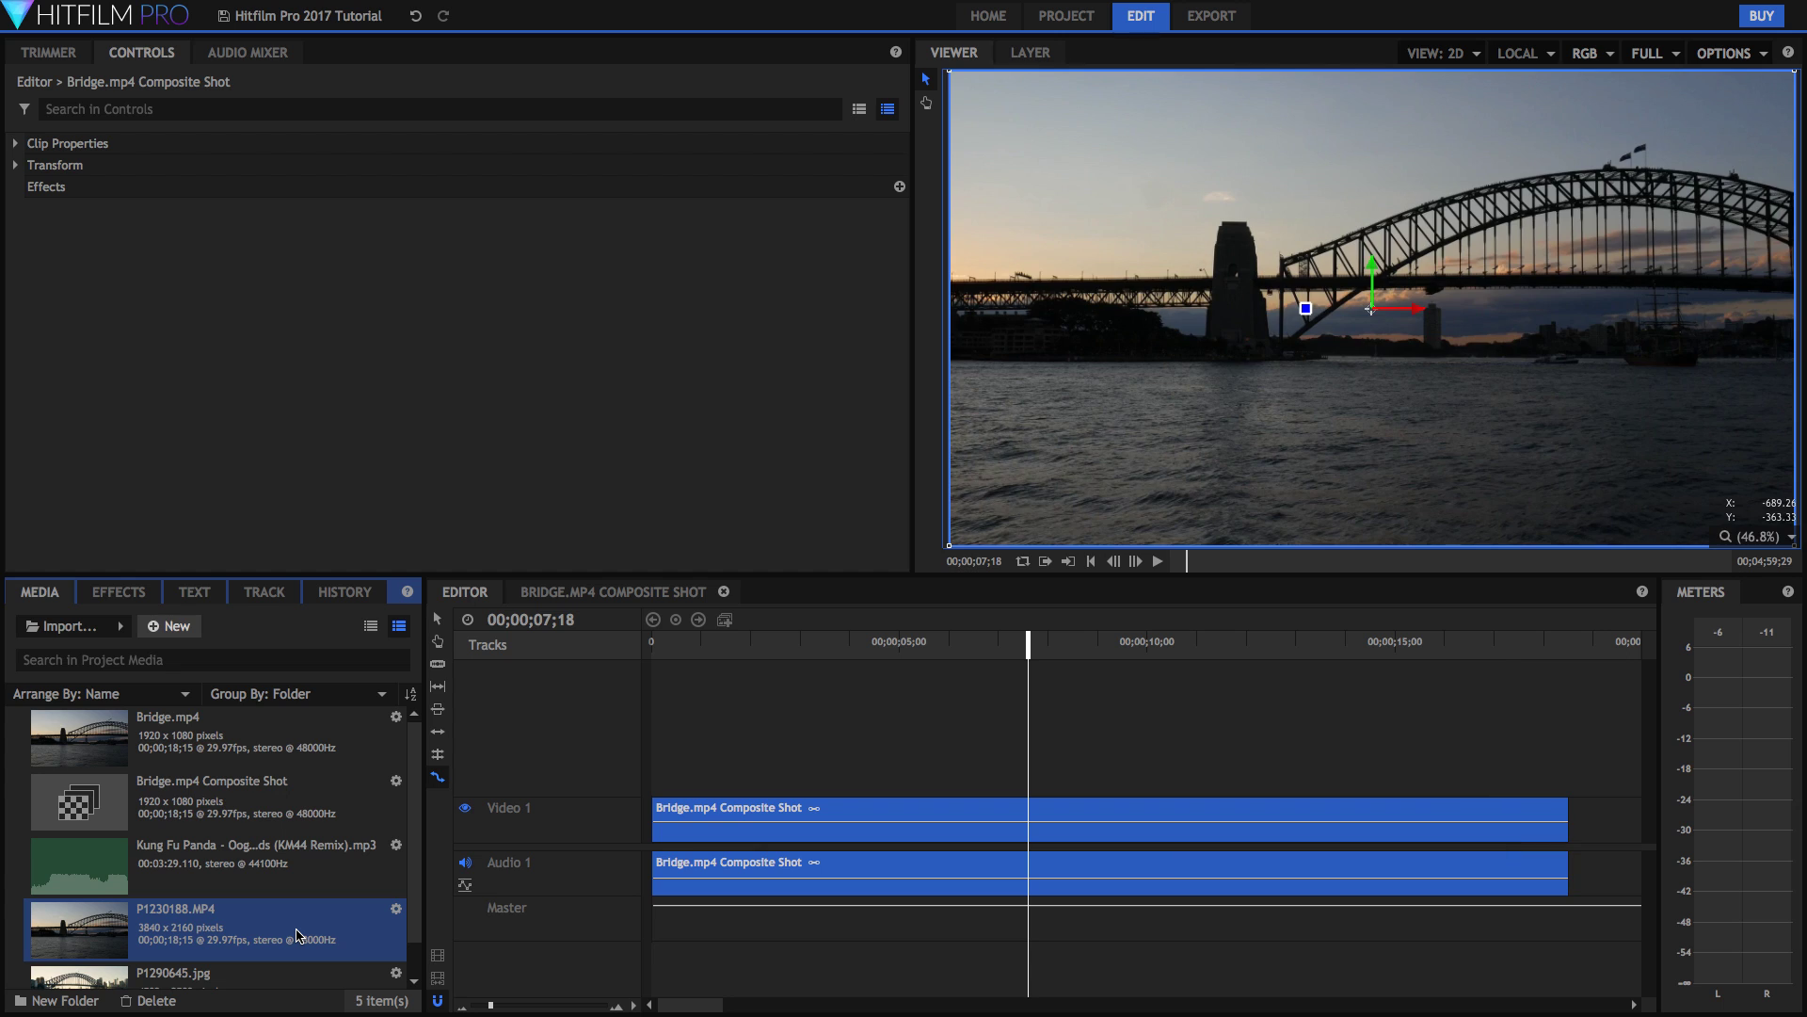
pyautogui.click(616, 591)
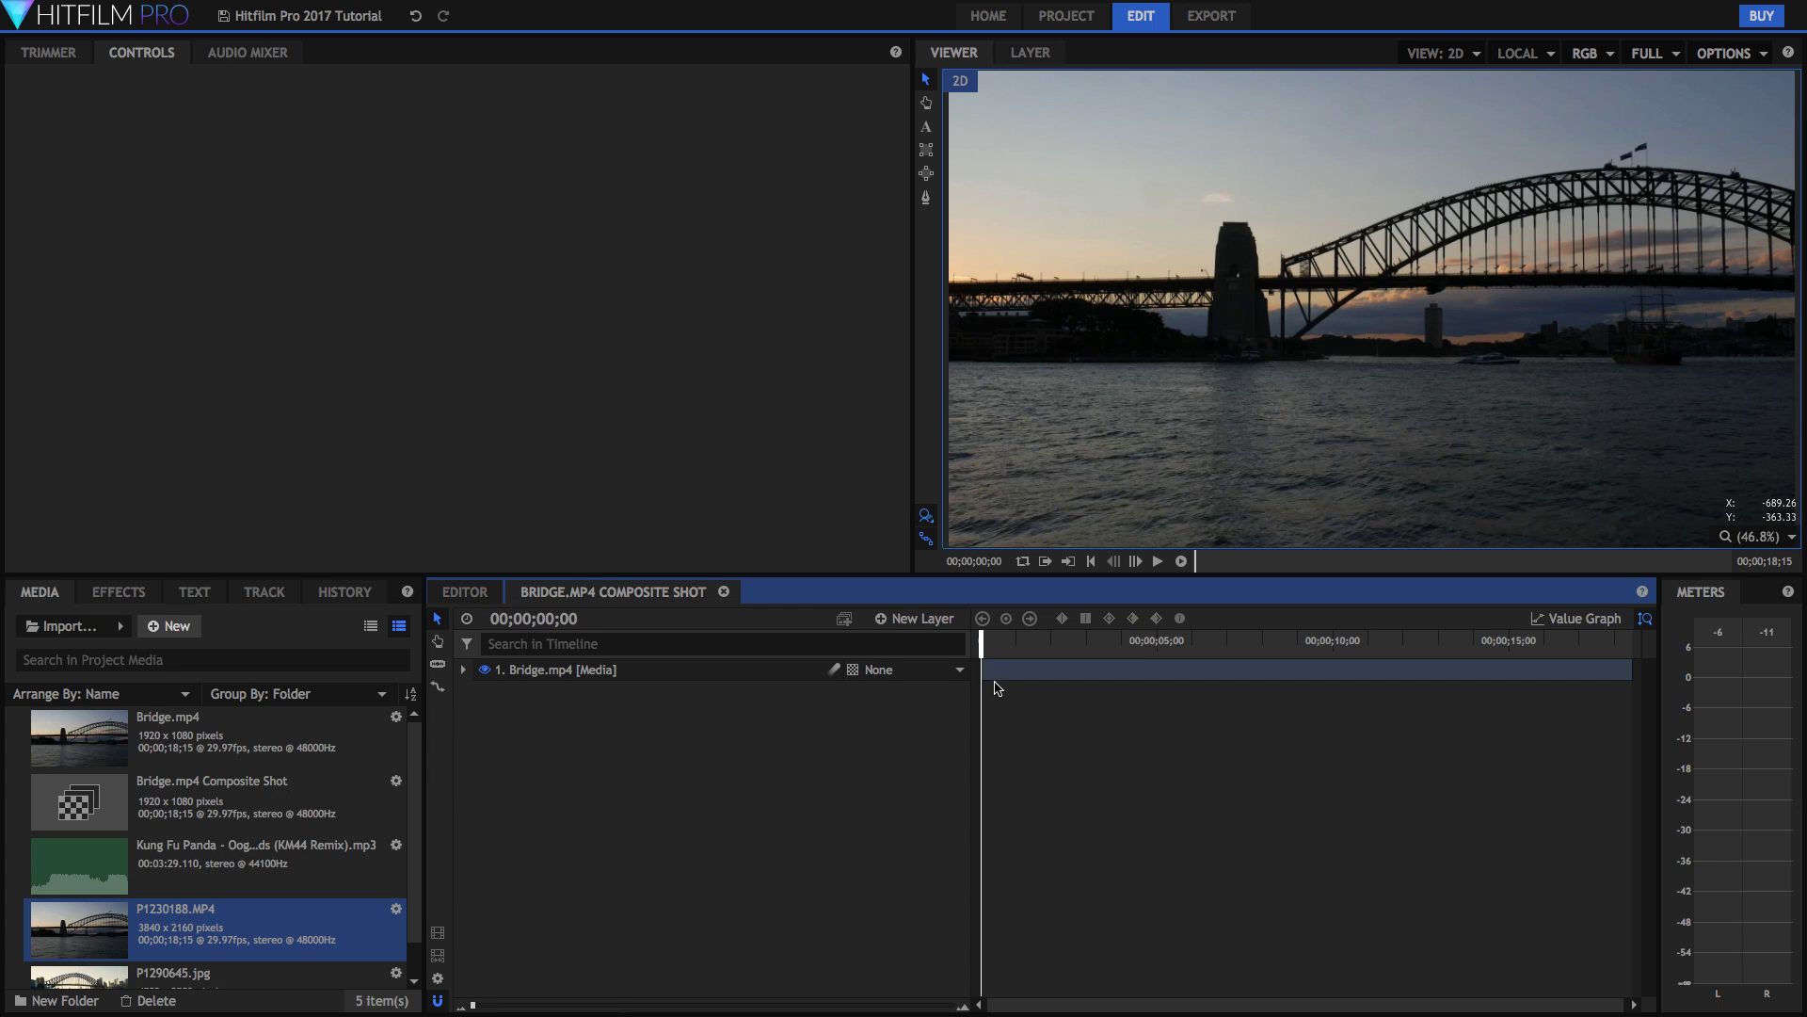
pyautogui.click(659, 669)
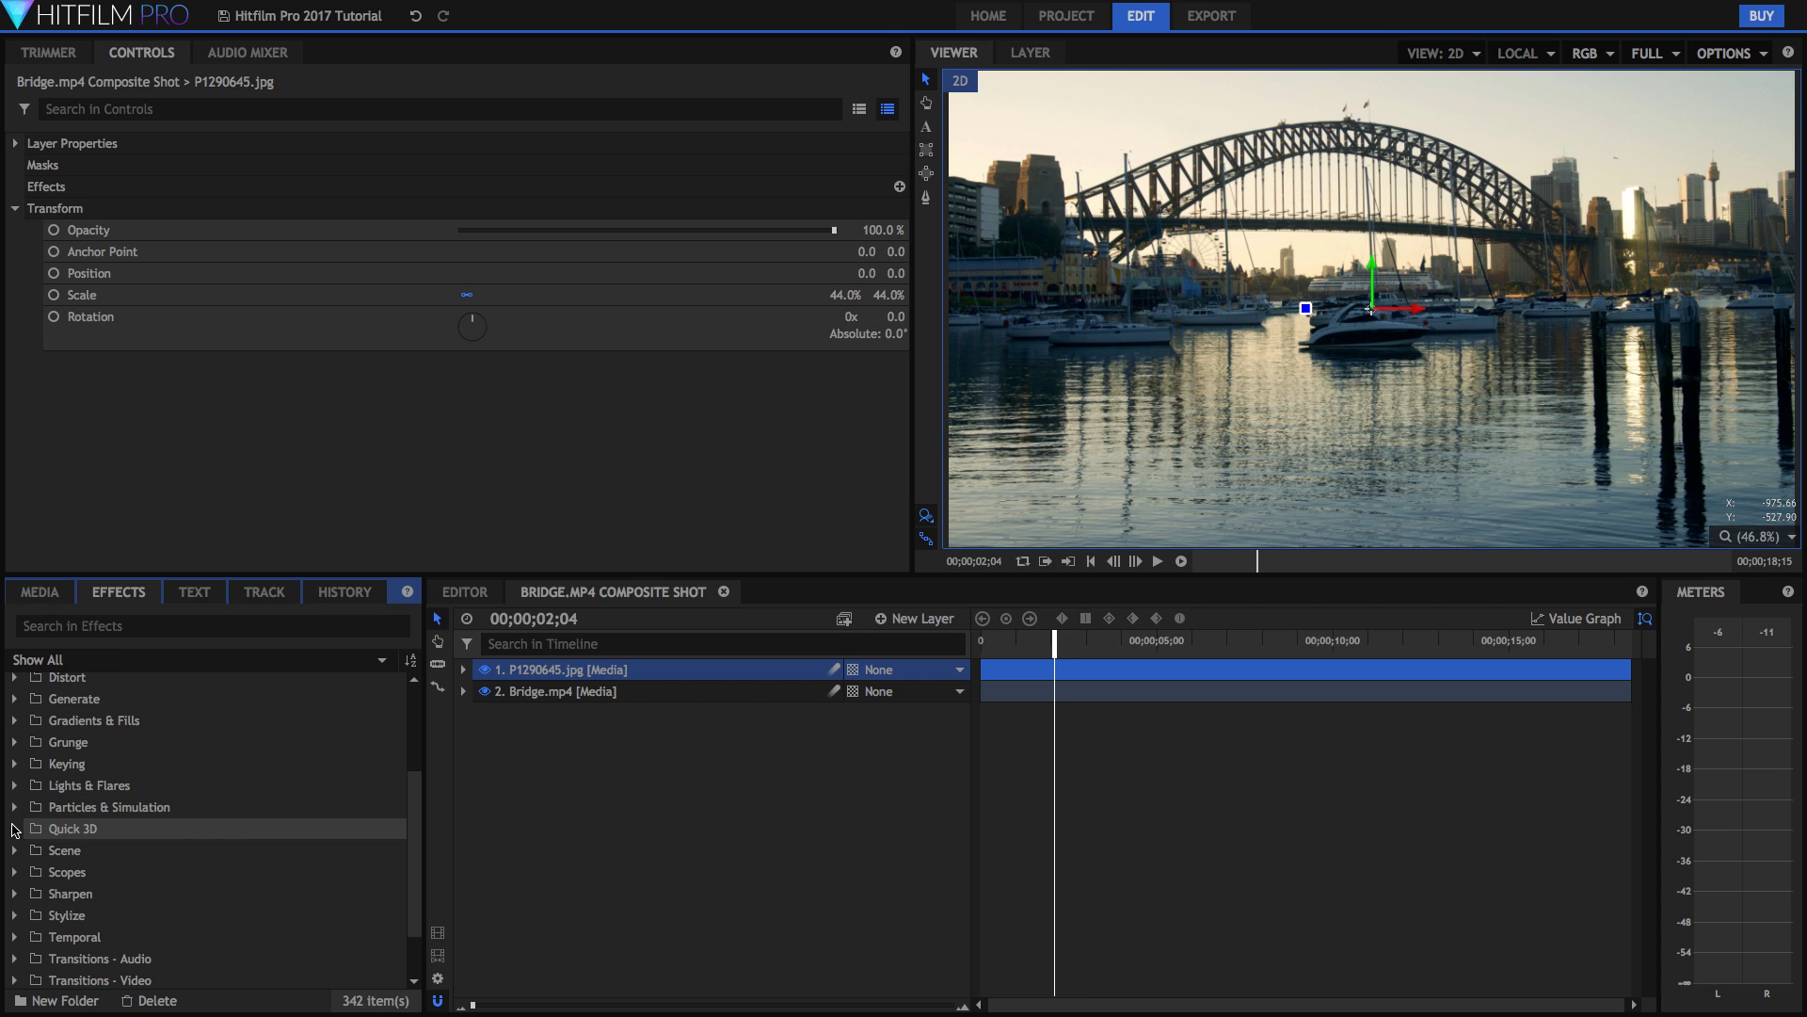
pyautogui.click(15, 835)
# - Drag the Quick 3D Sci-Fi Shockwave effect onto the P1290645.jpg layer
pyautogui.scroll(-2, 87, 847)
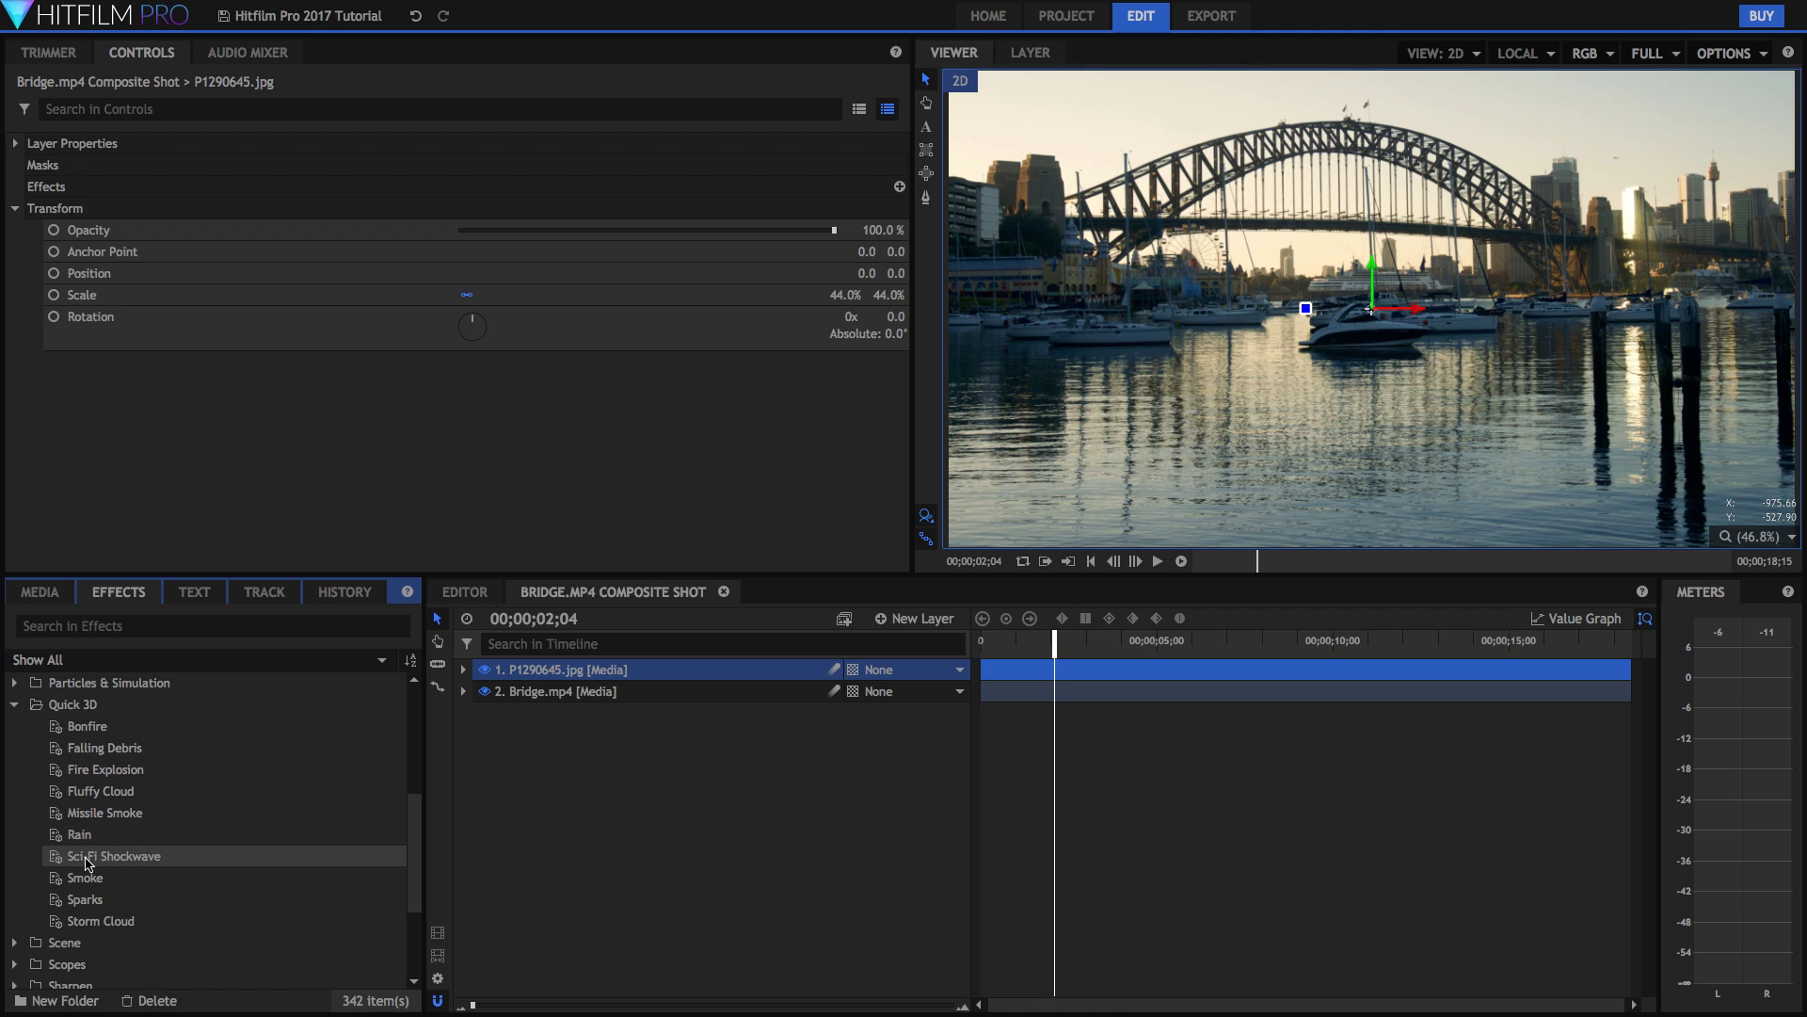
pyautogui.moveTo(87, 858); pyautogui.dragTo(1045, 648)
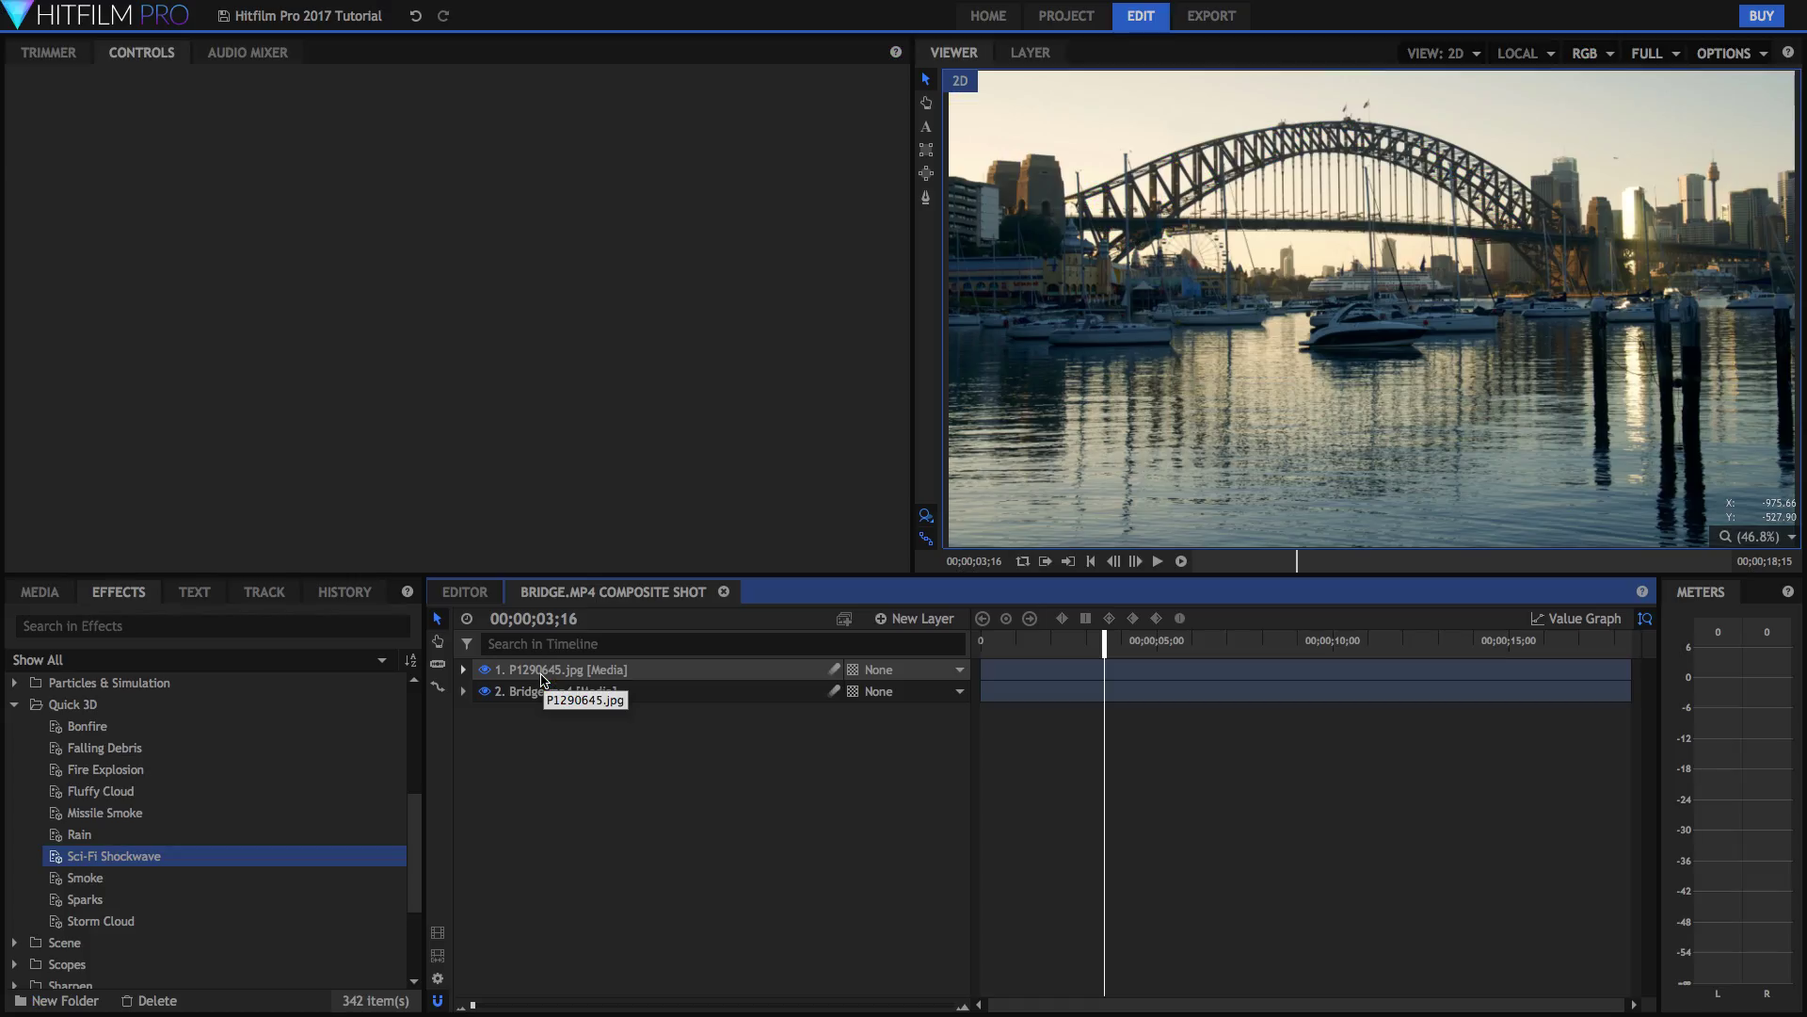
# - Key P1290645.jpg's Position at 00;00;00;00, holding position 0.0, 0.0
pyautogui.click(542, 672)
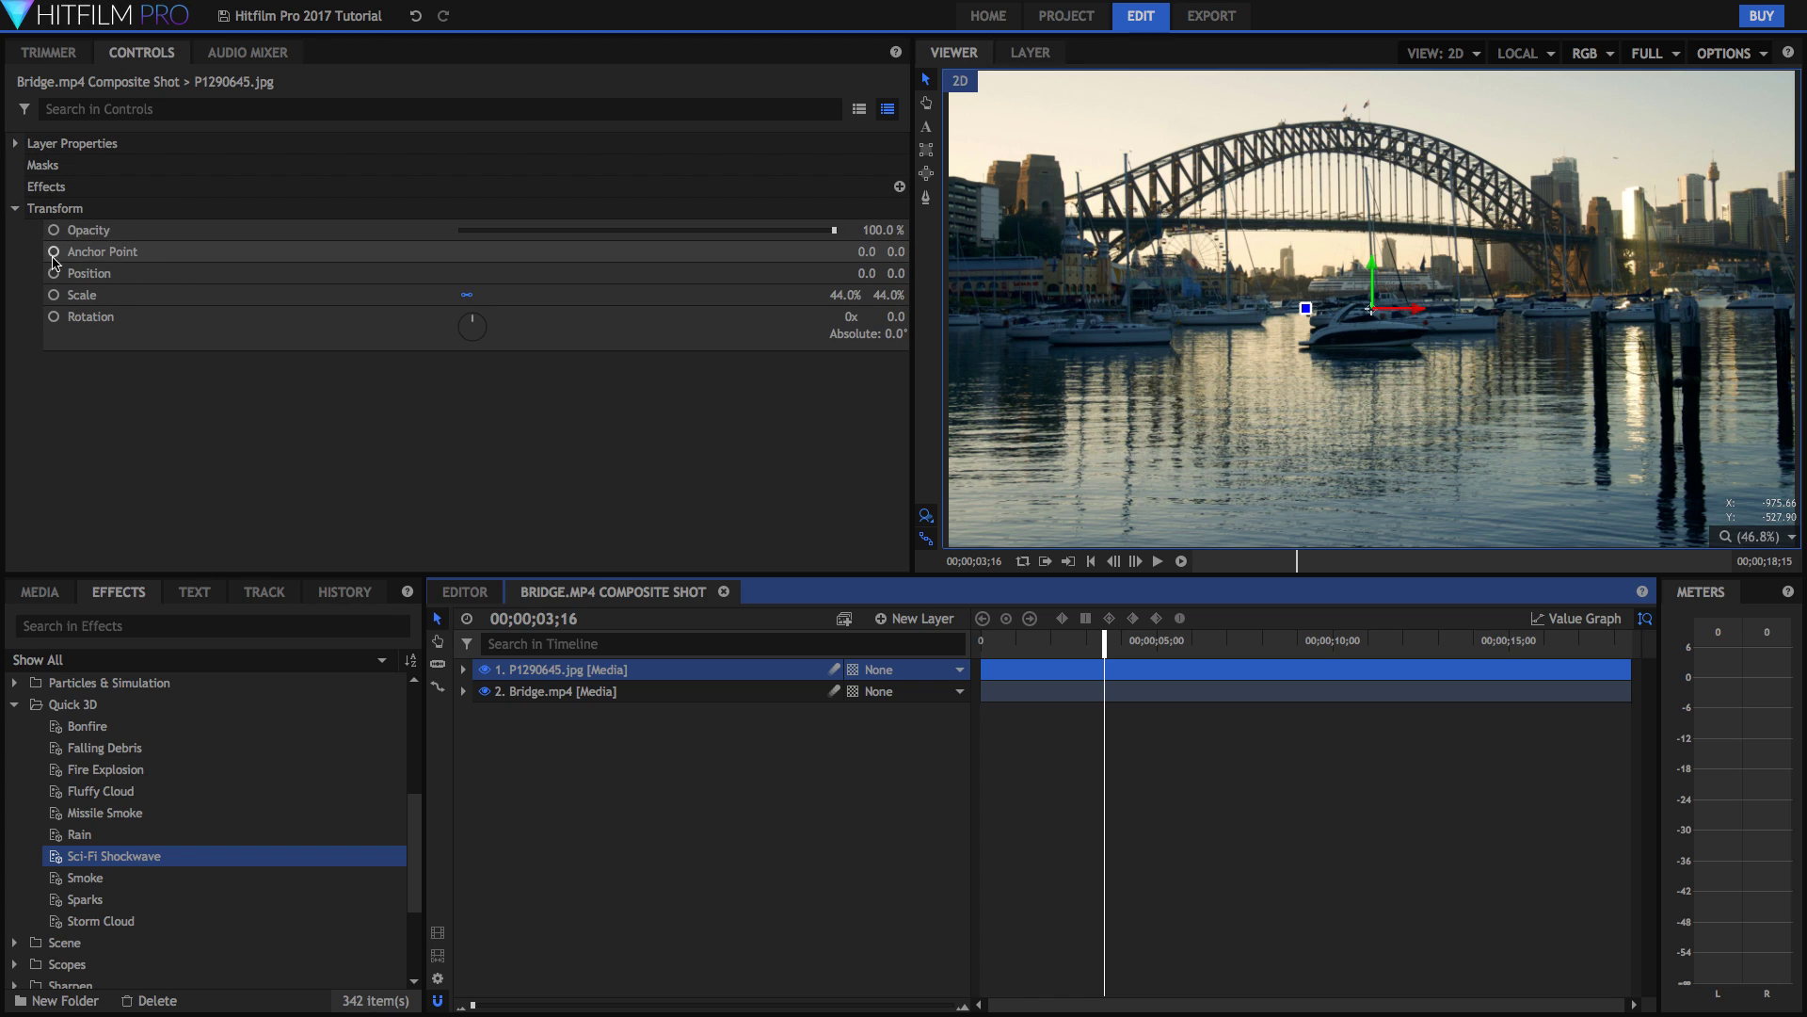
pyautogui.press('Home')
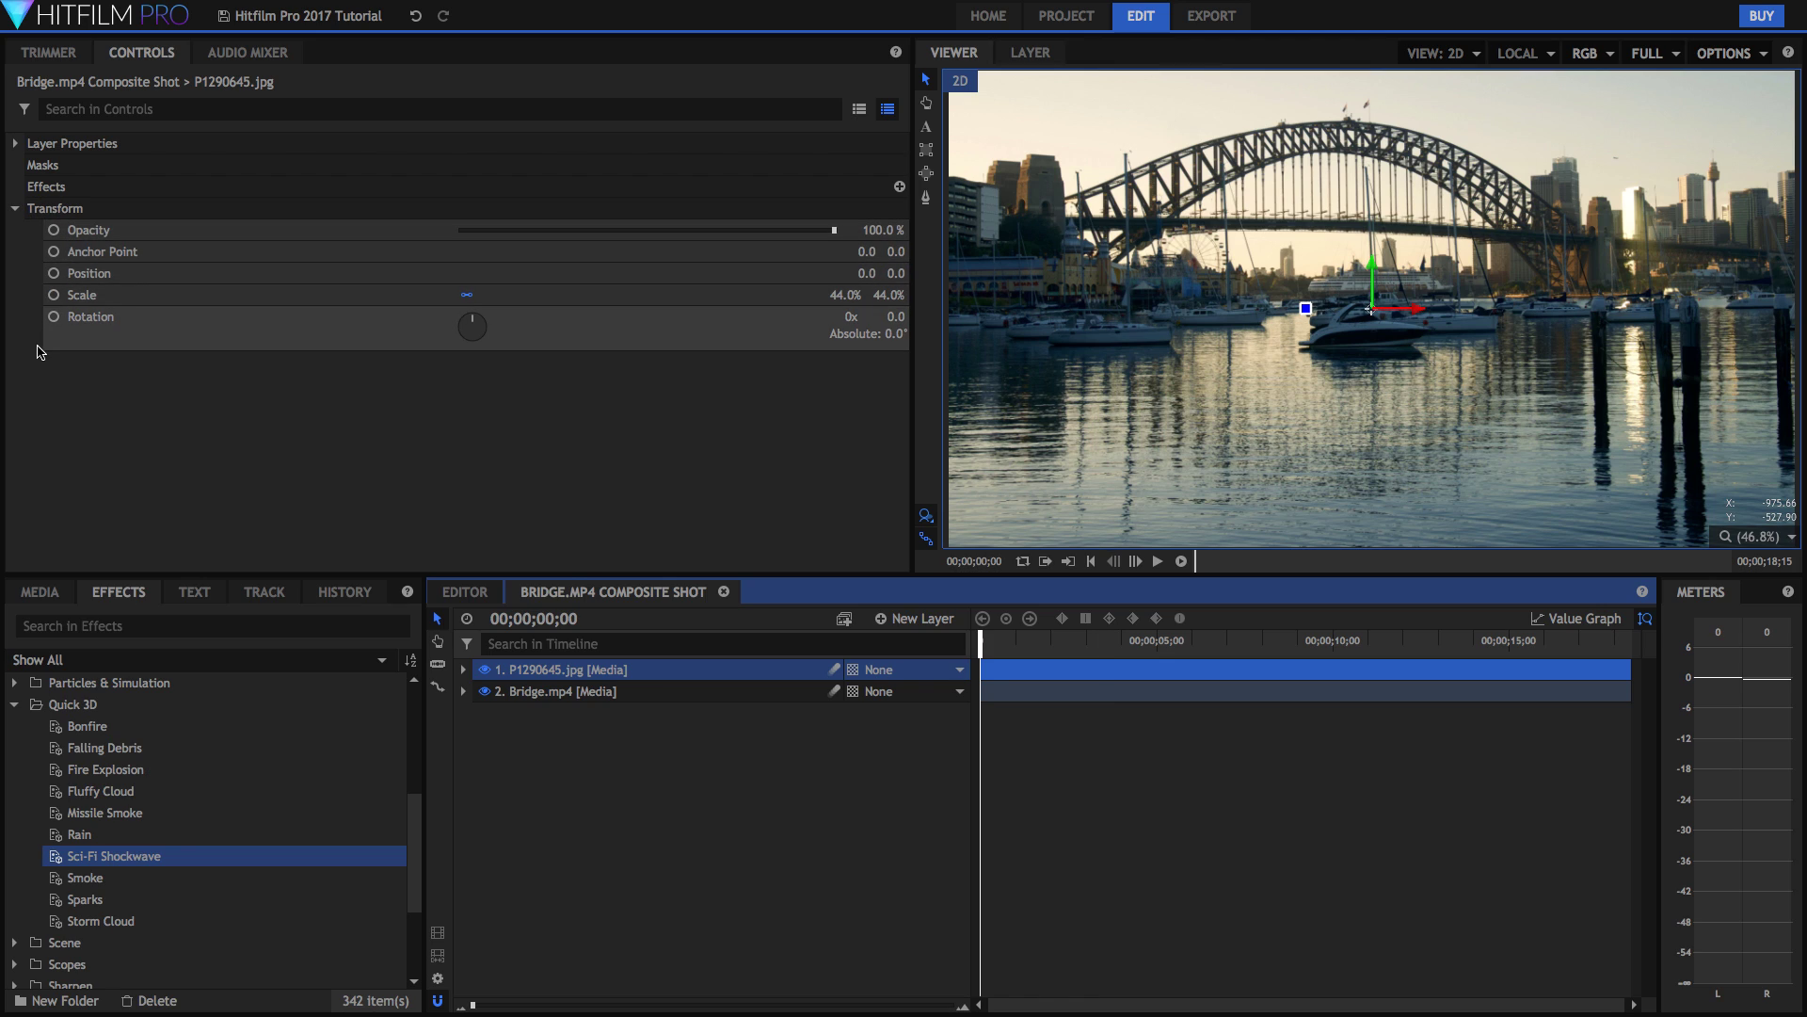
pyautogui.click(54, 274)
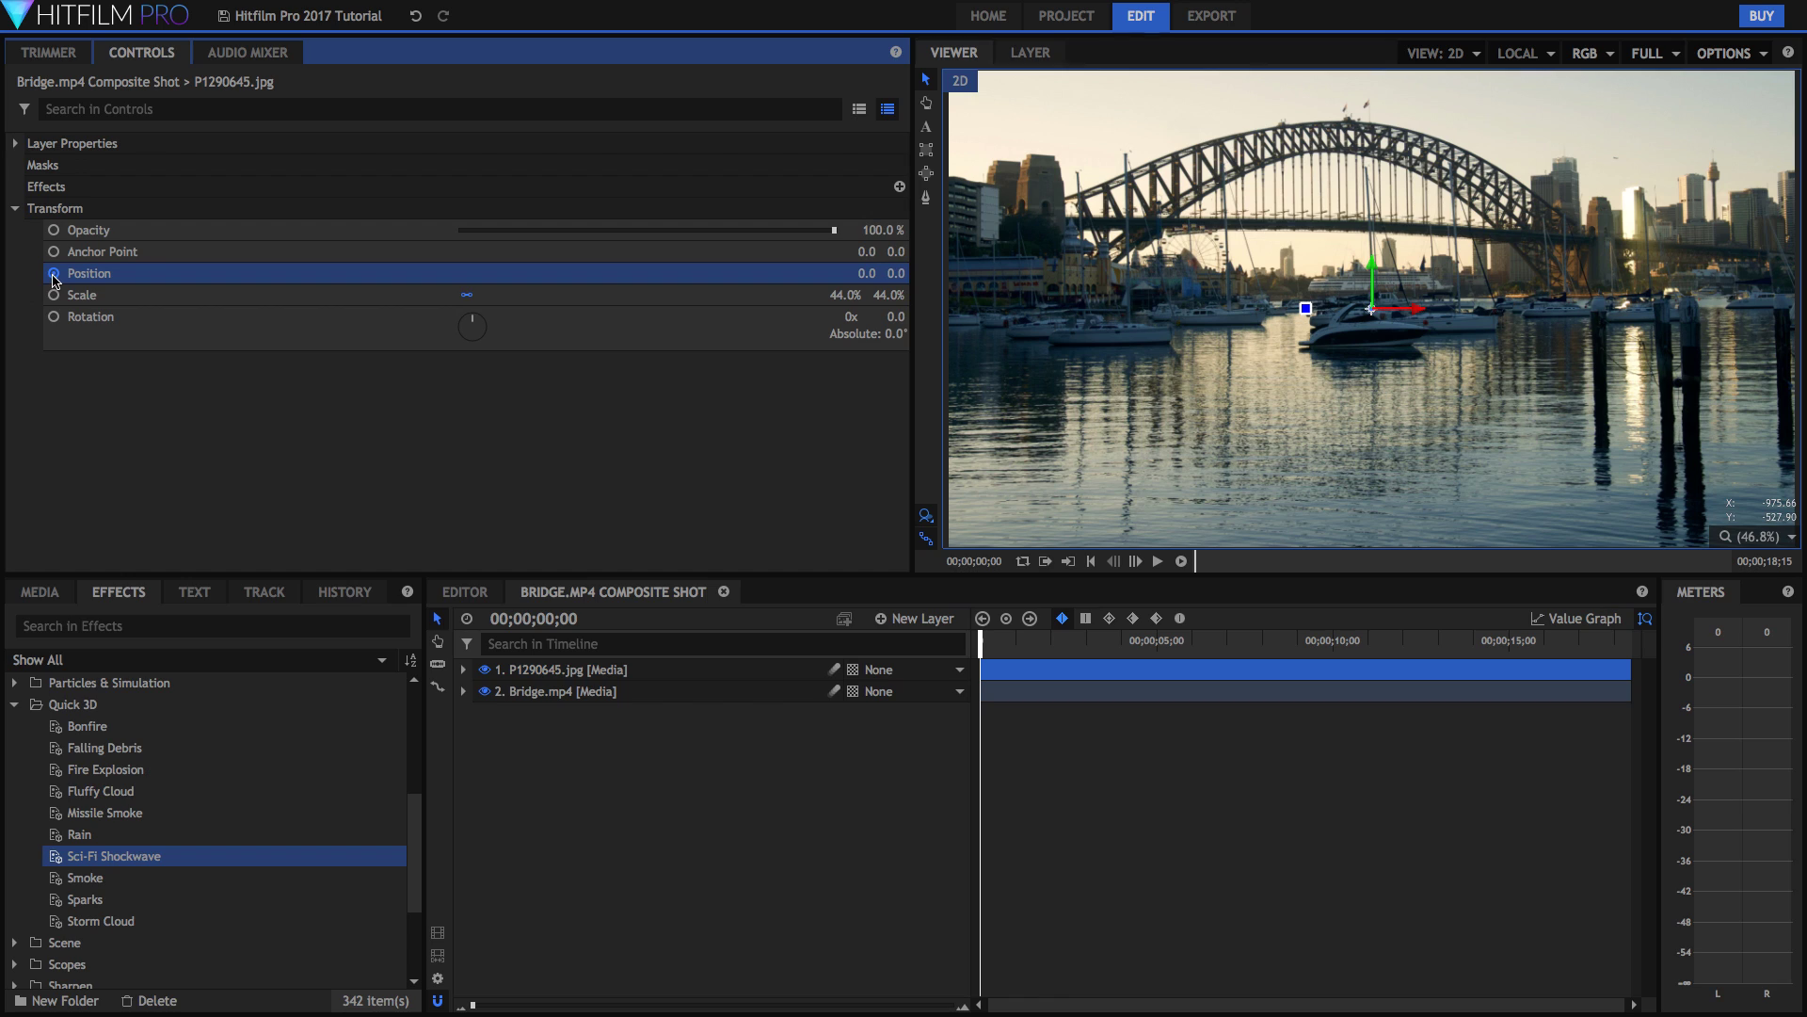
pyautogui.click(329, 487)
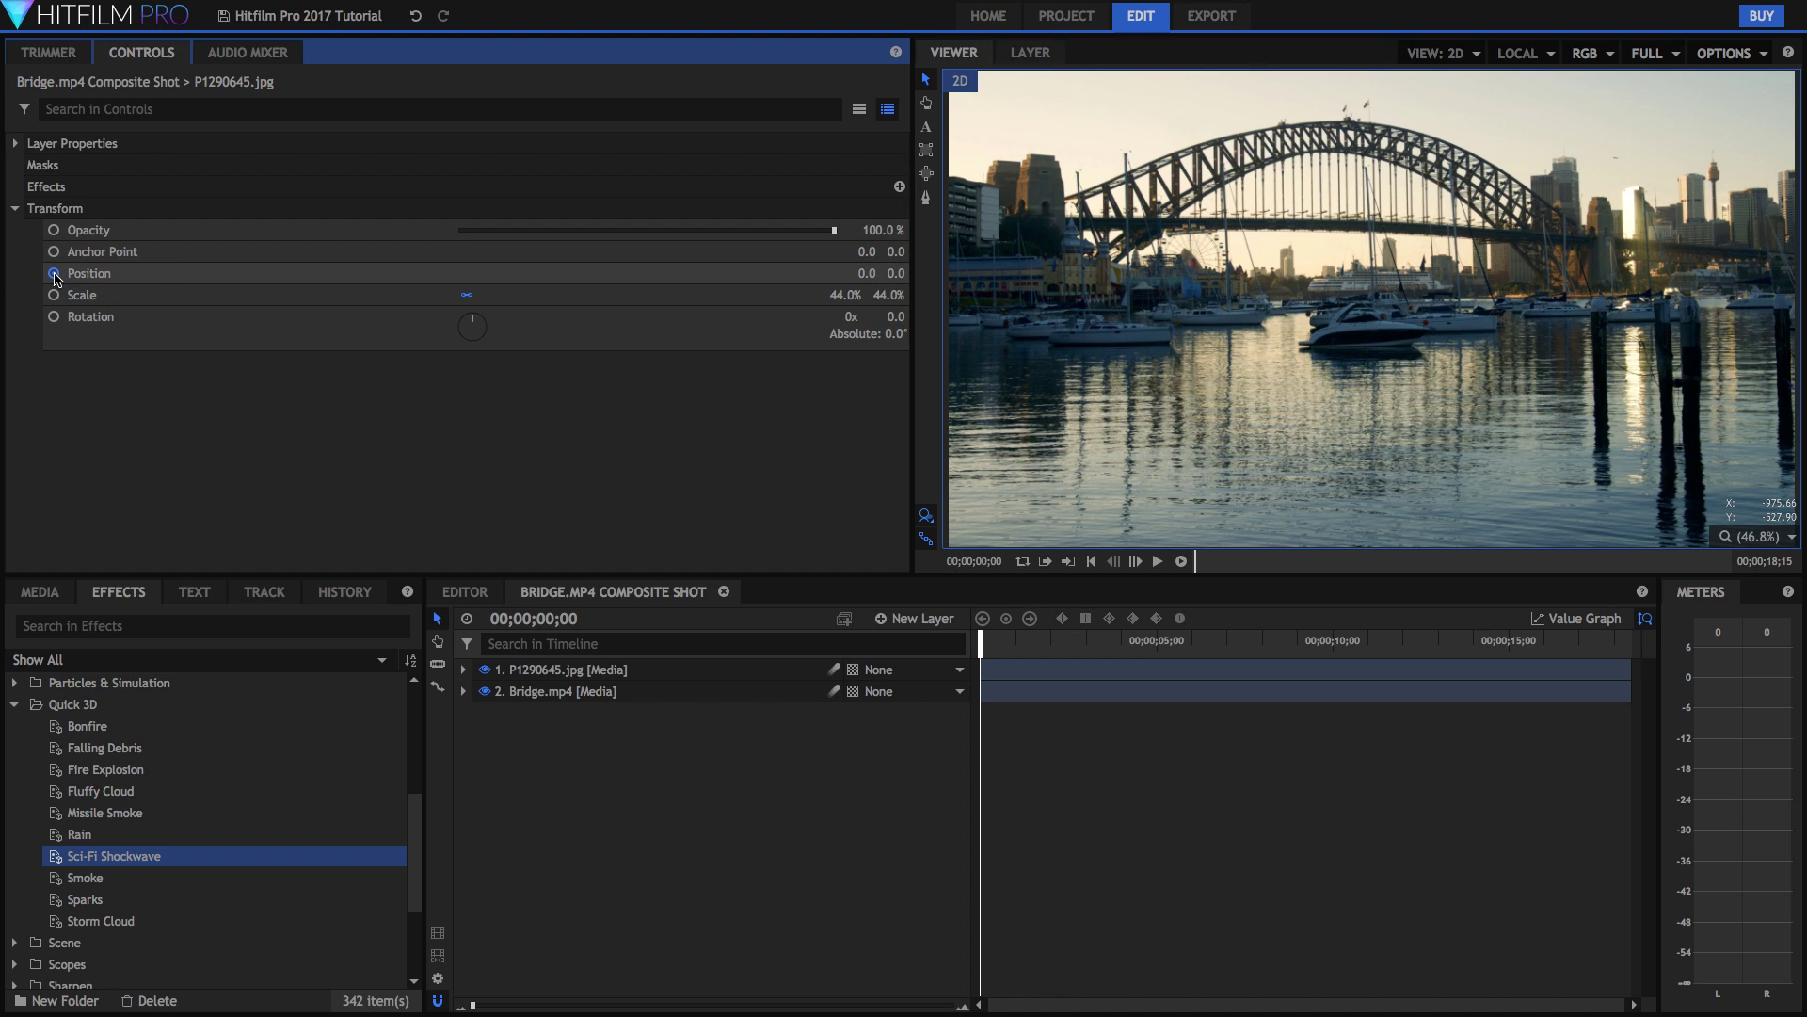
pyautogui.click(54, 273)
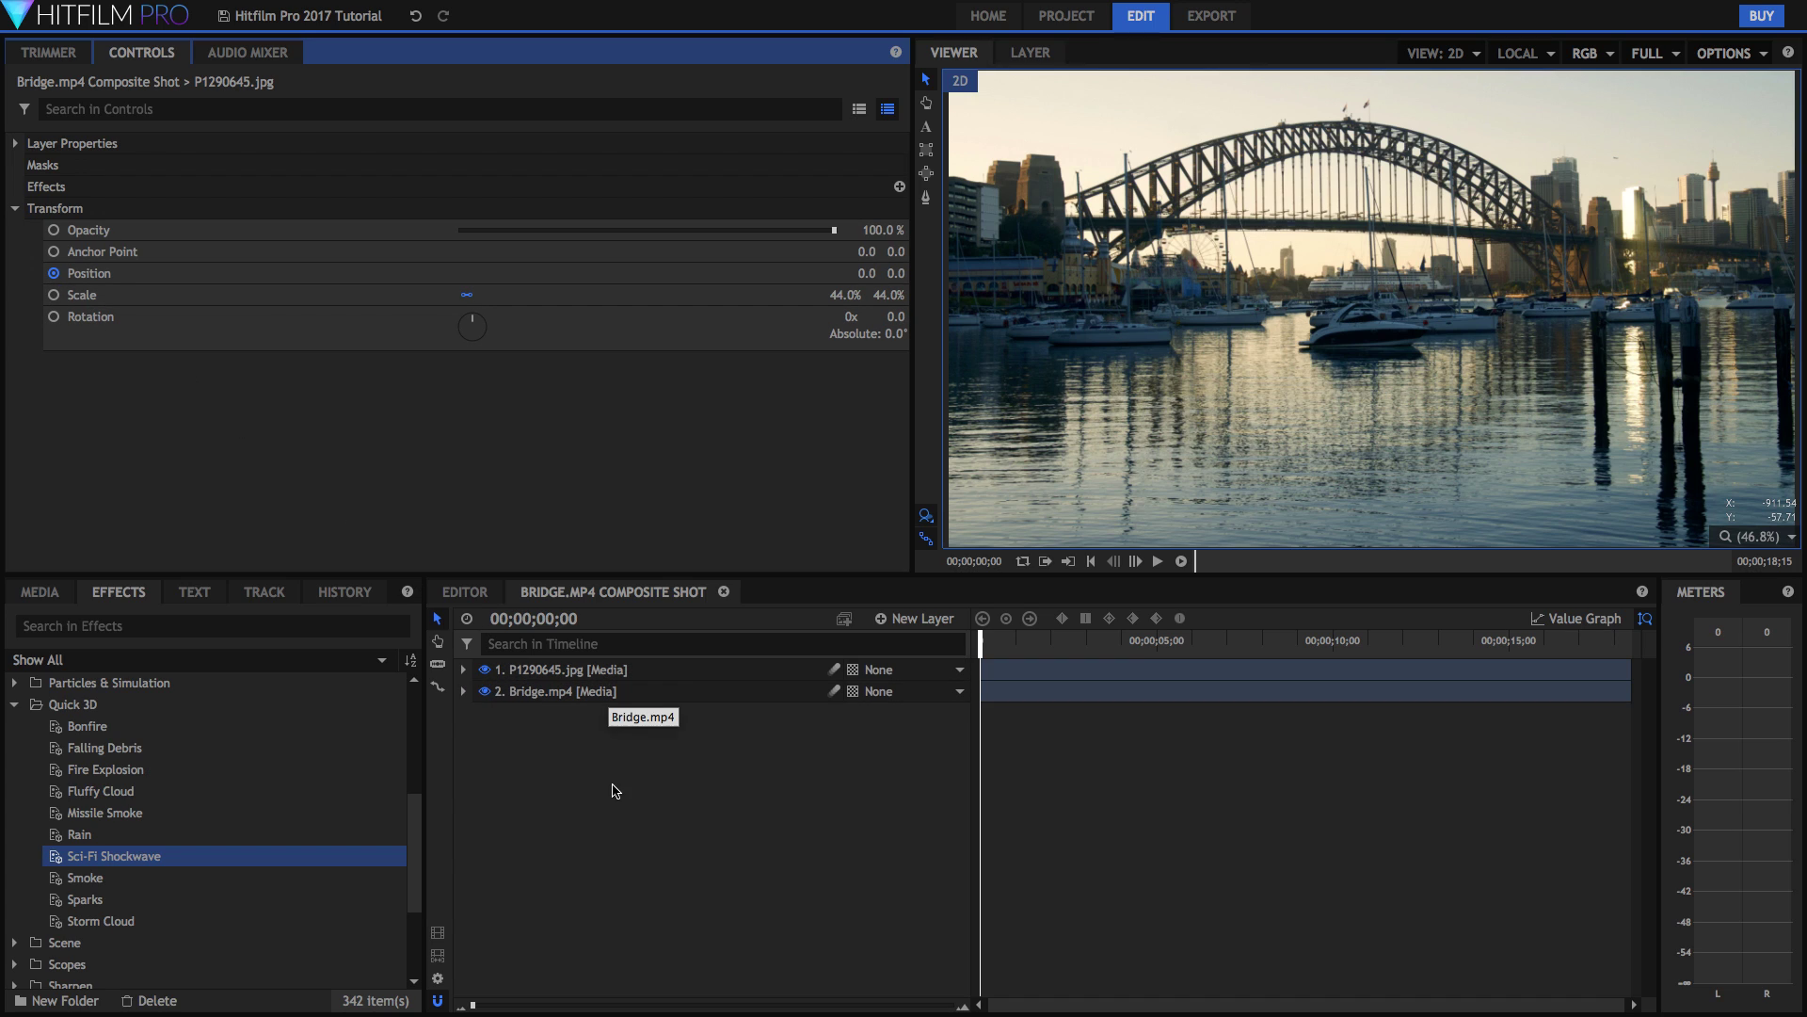
# - Reveal the P1290645.jpg layer's Transform properties and select Position
pyautogui.click(463, 669)
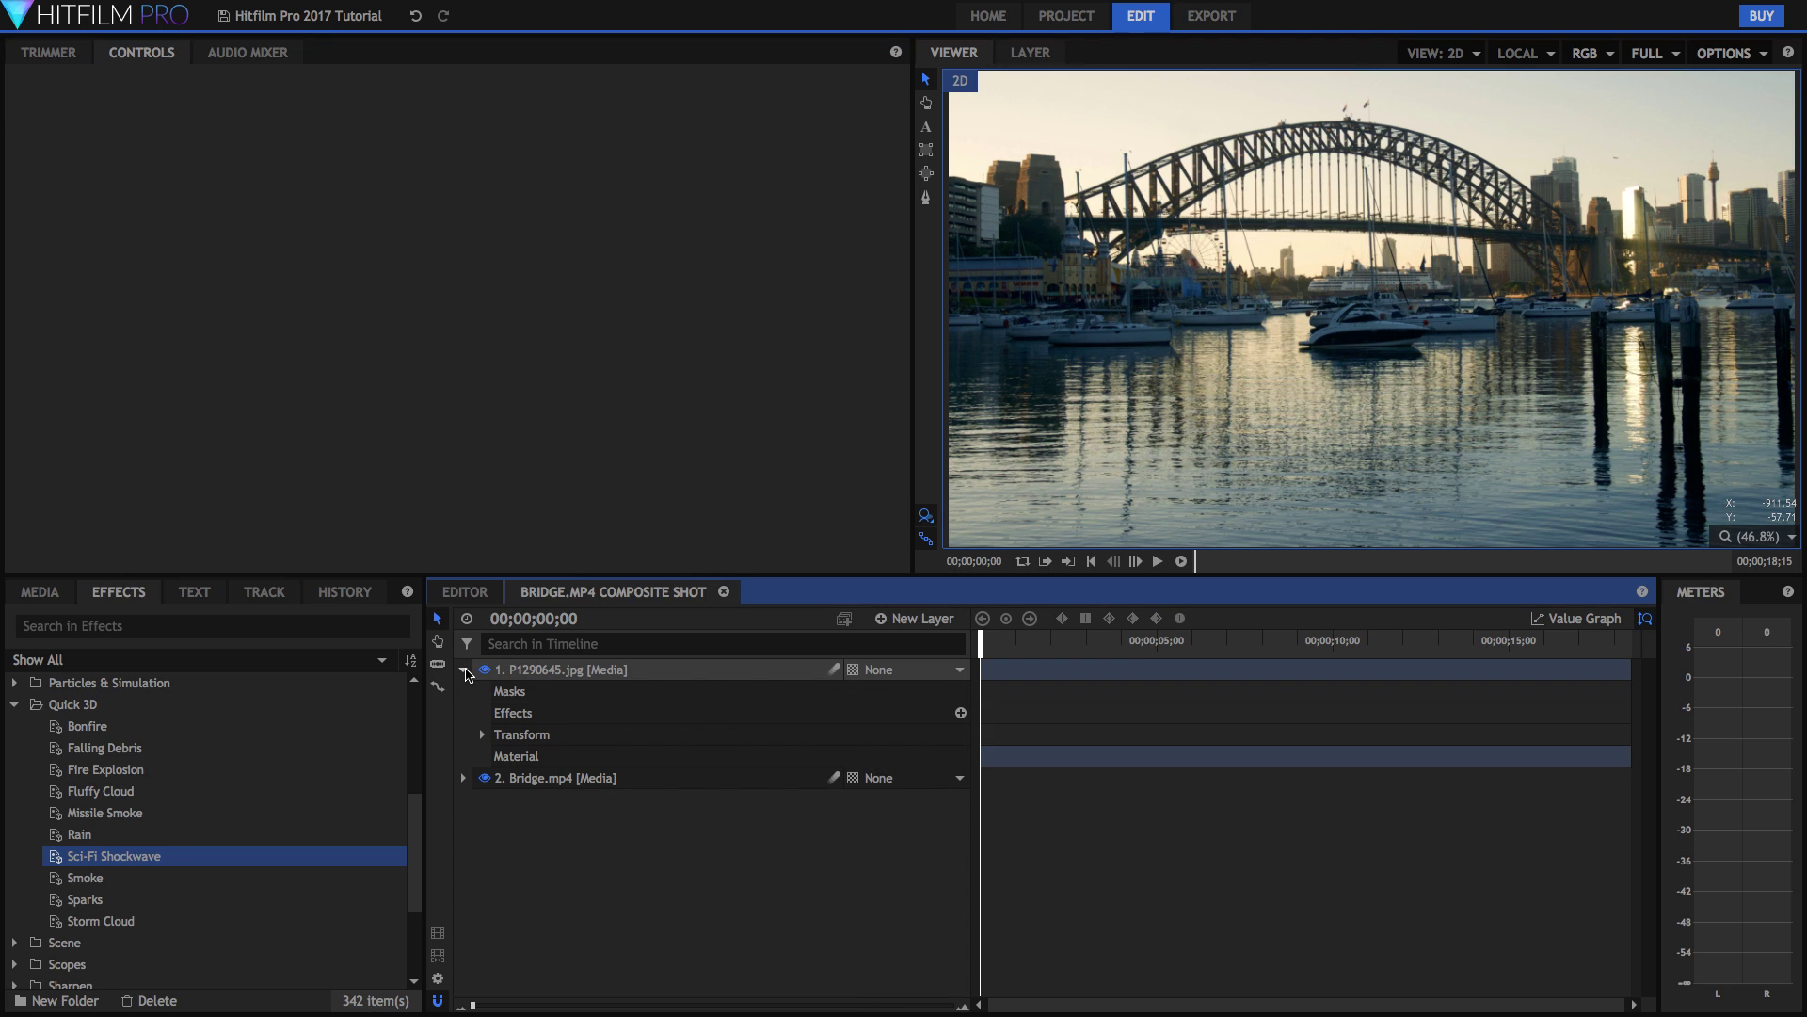
pyautogui.click(482, 735)
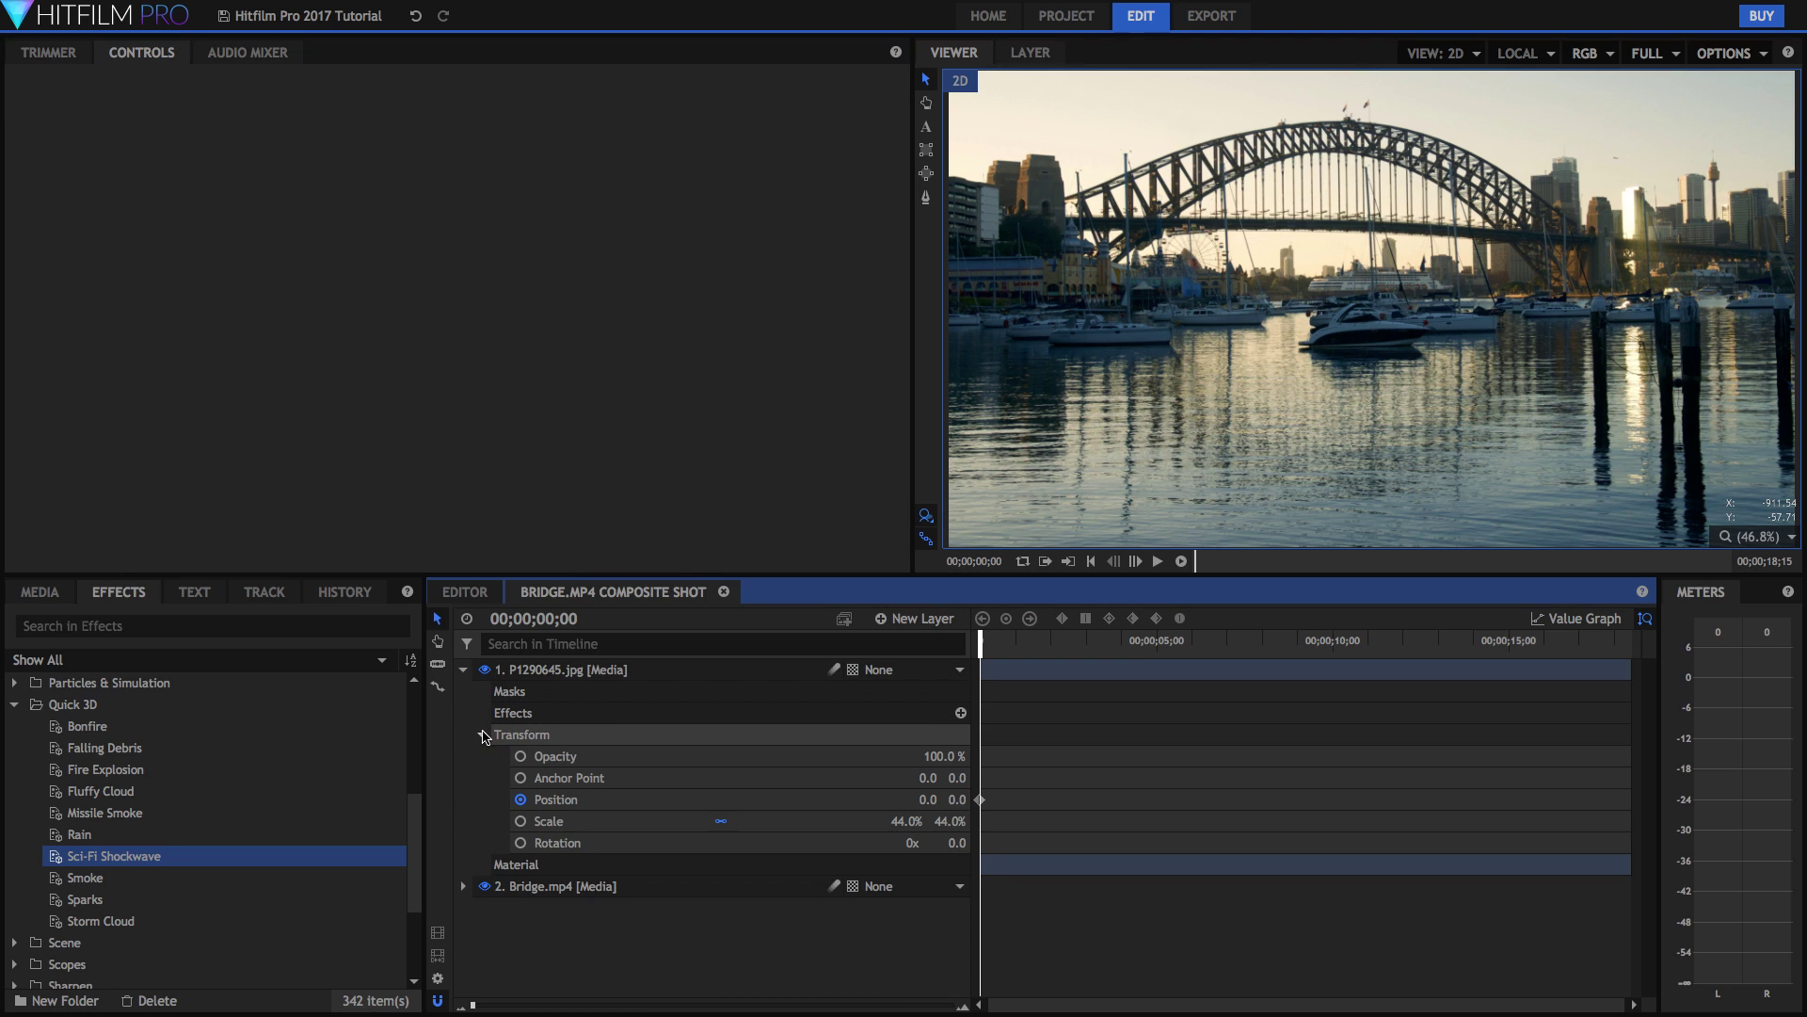
pyautogui.click(569, 799)
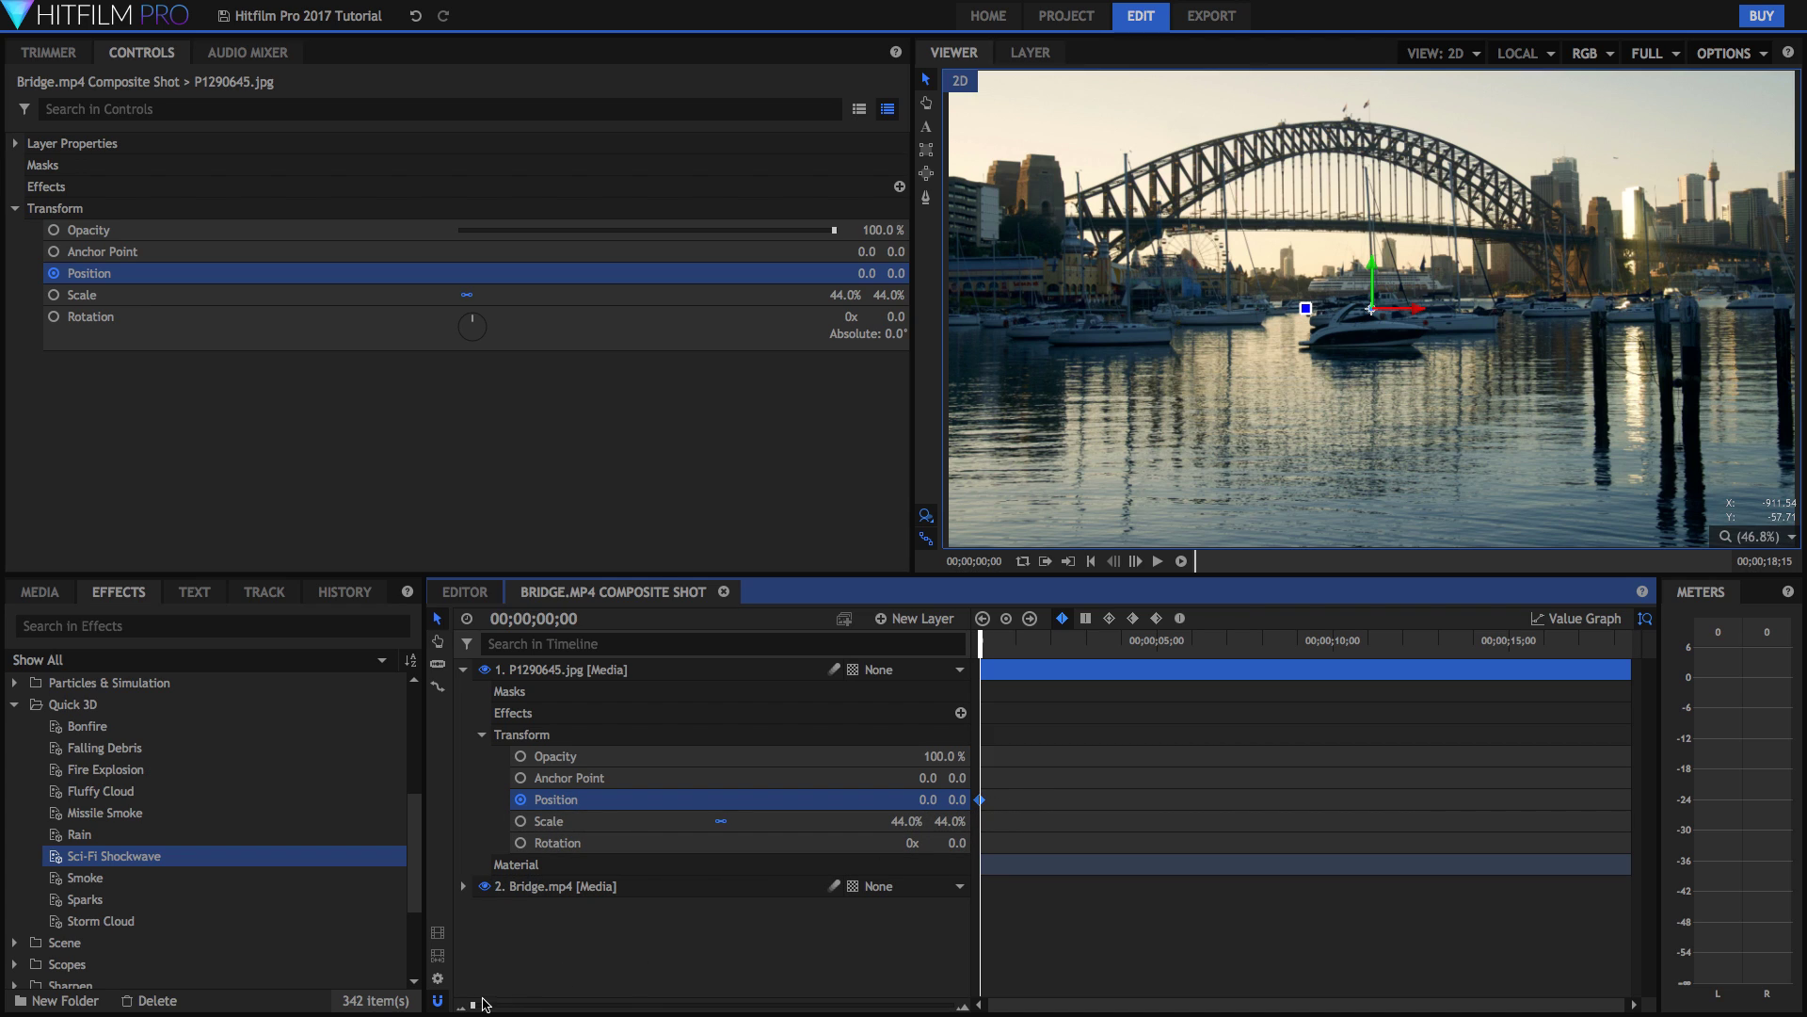
# - Zoom the timeline and preview the first three seconds of the composite shot
pyautogui.moveTo(473, 1009); pyautogui.dragTo(516, 1005)
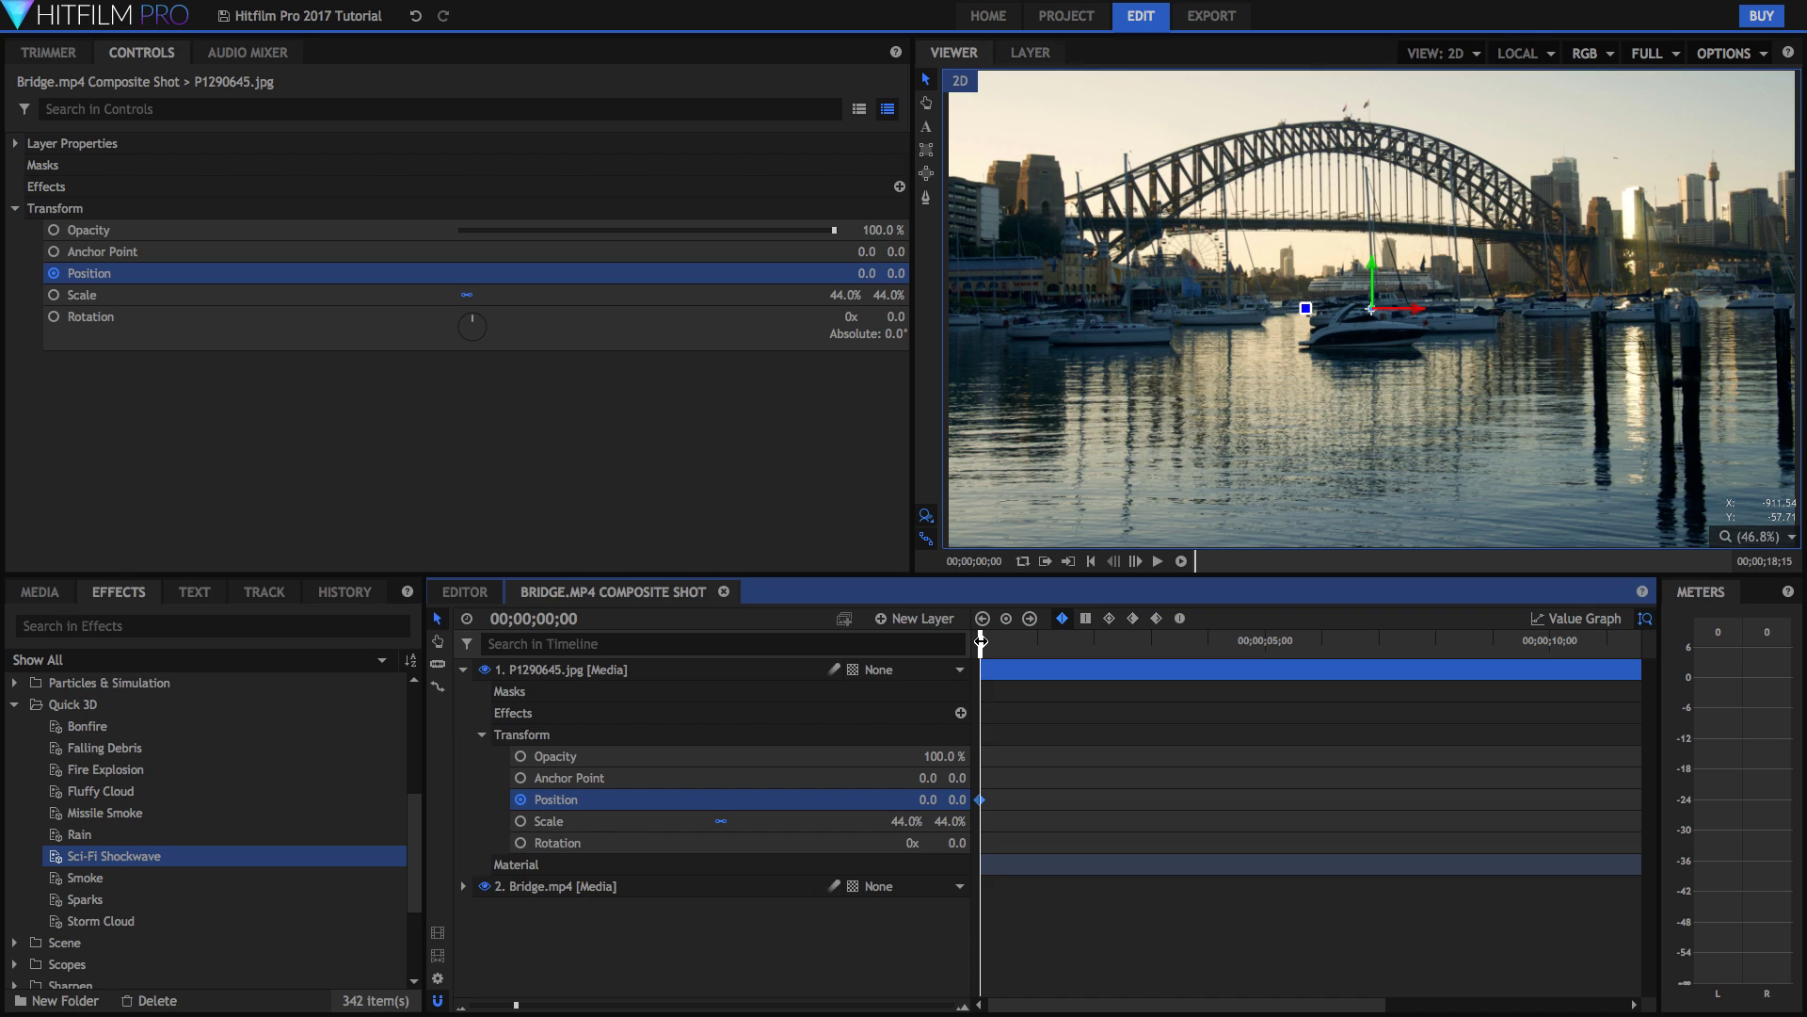
pyautogui.moveTo(982, 640)
pyautogui.mouseDown()
pyautogui.moveTo(1020, 641)
pyautogui.moveTo(972, 638)
pyautogui.mouseUp()
pyautogui.press('space')
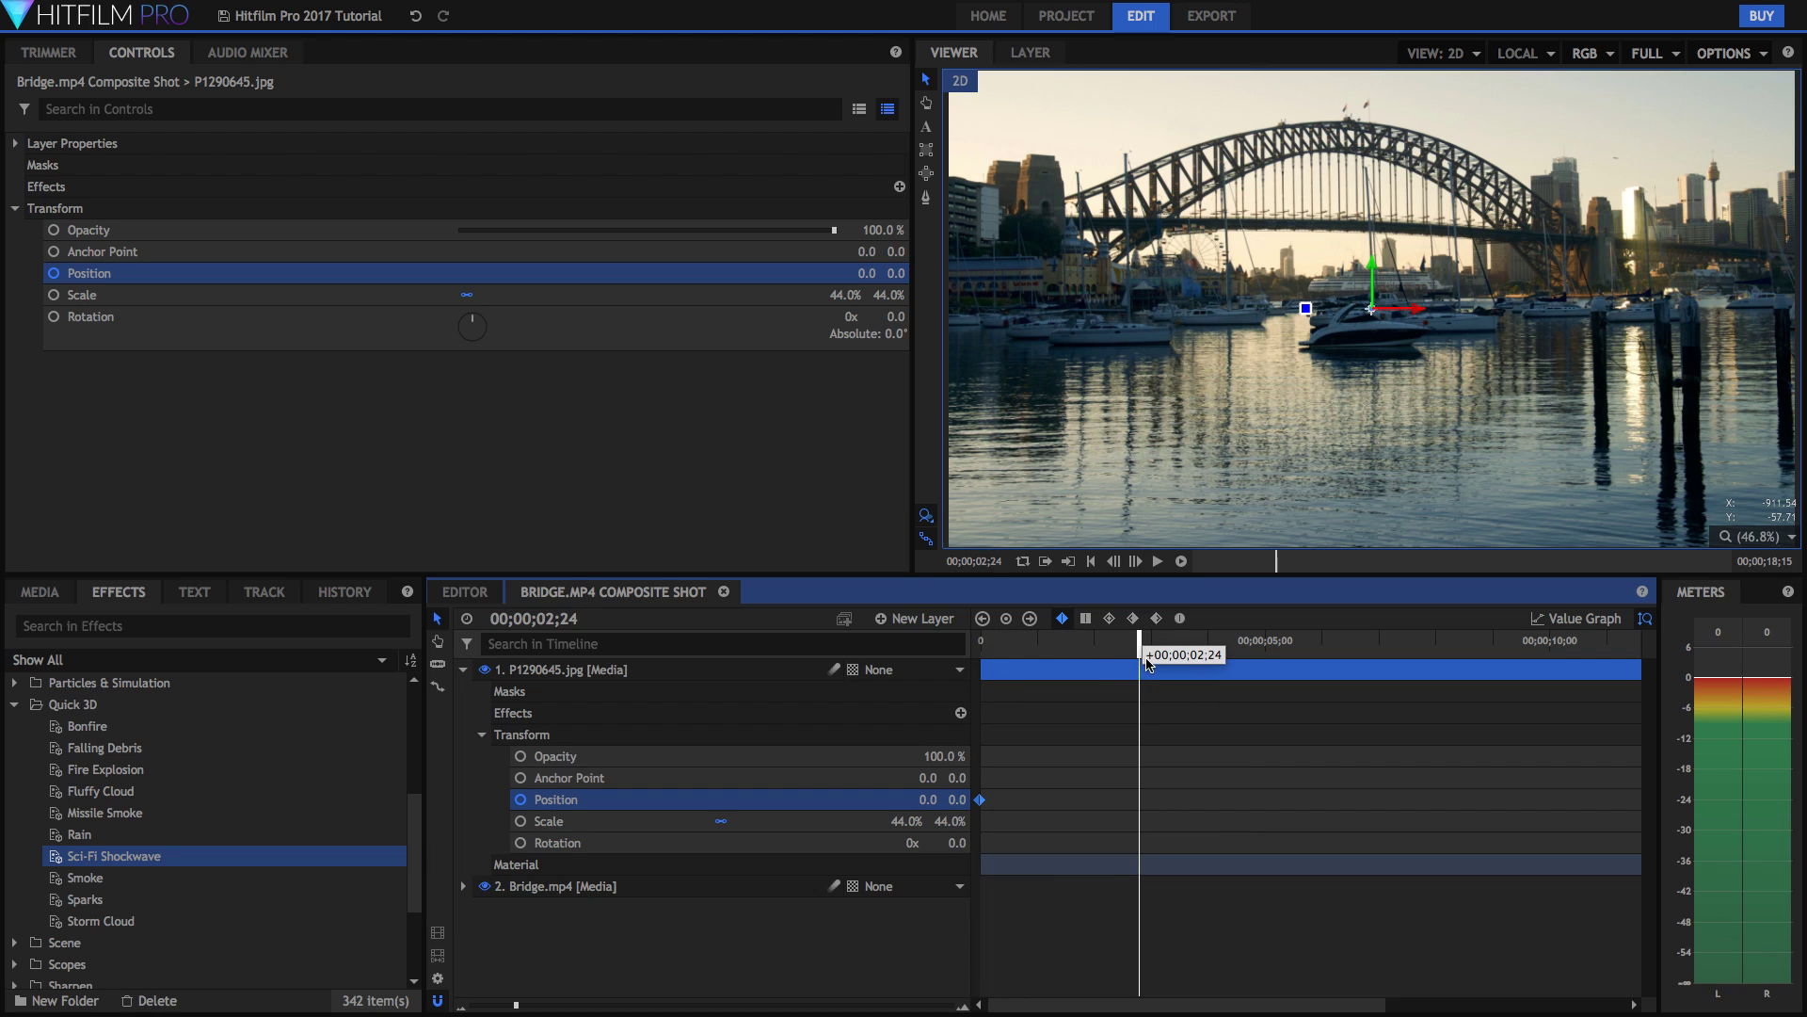
pyautogui.press('space')
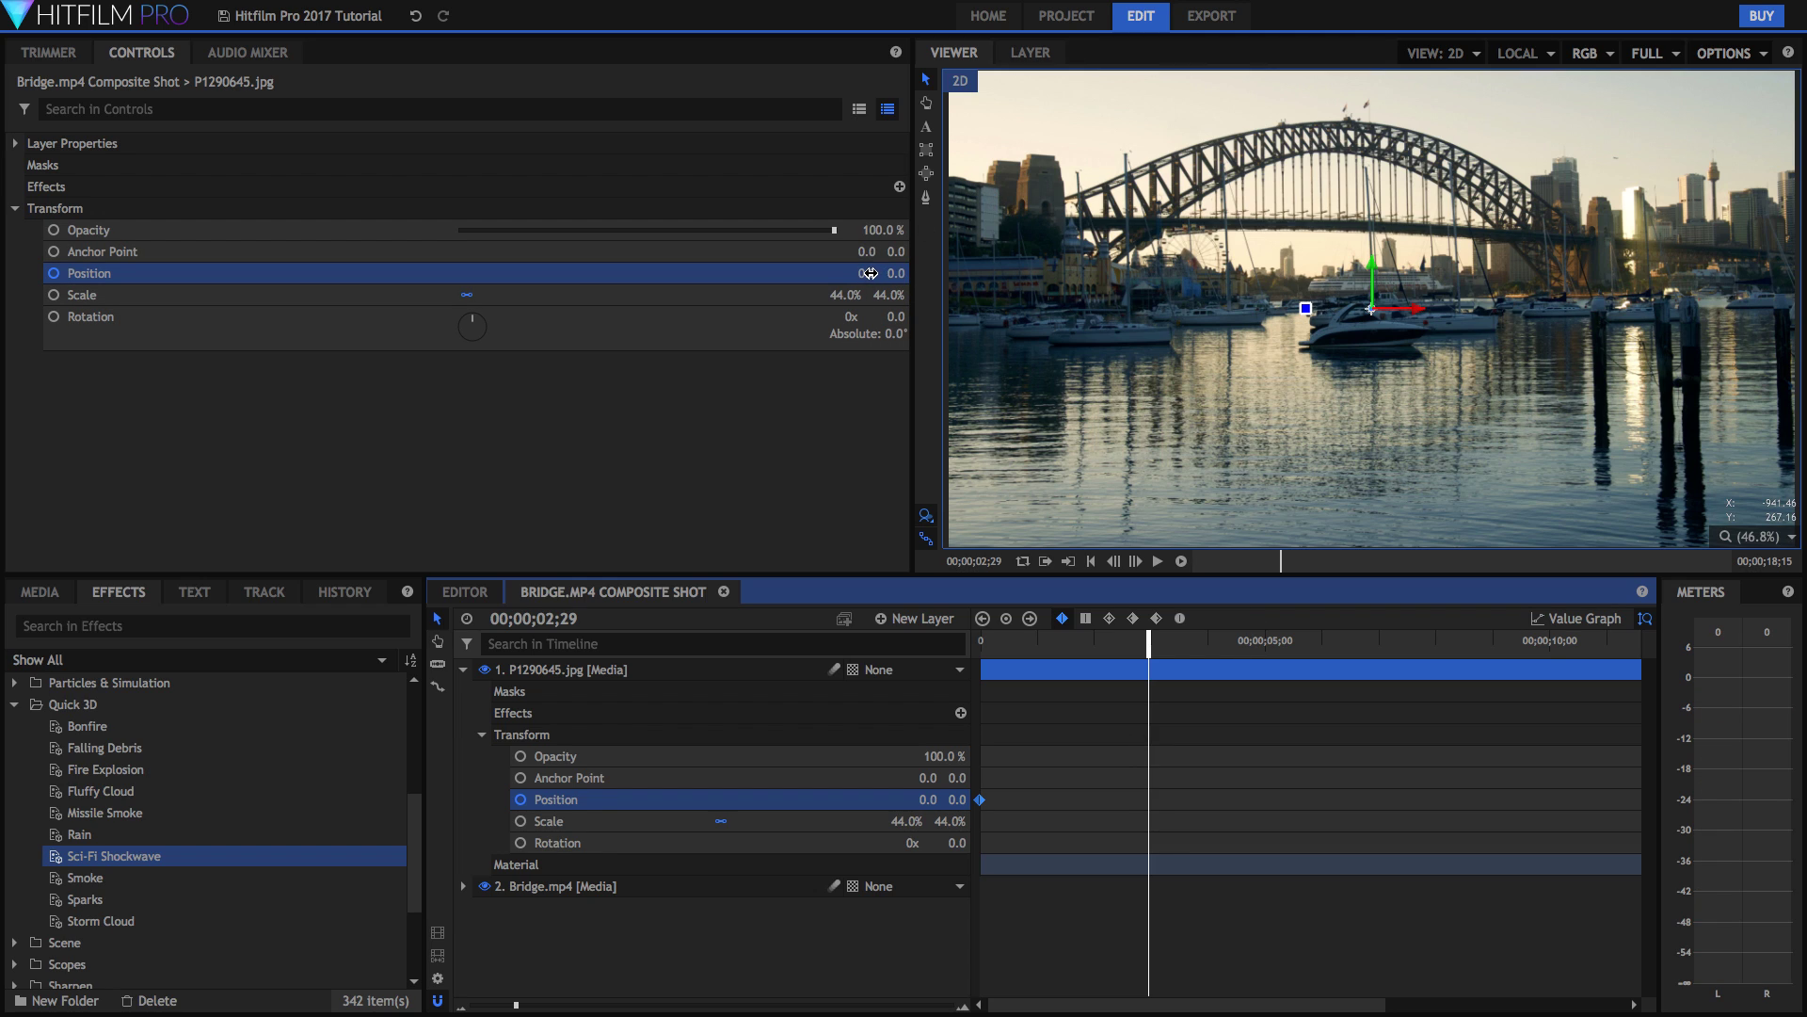
# - Keyframe Position X to 608 at about three seconds, preview the slide, then return to the Editor
pyautogui.moveTo(869, 273); pyautogui.dragTo(1139, 273)
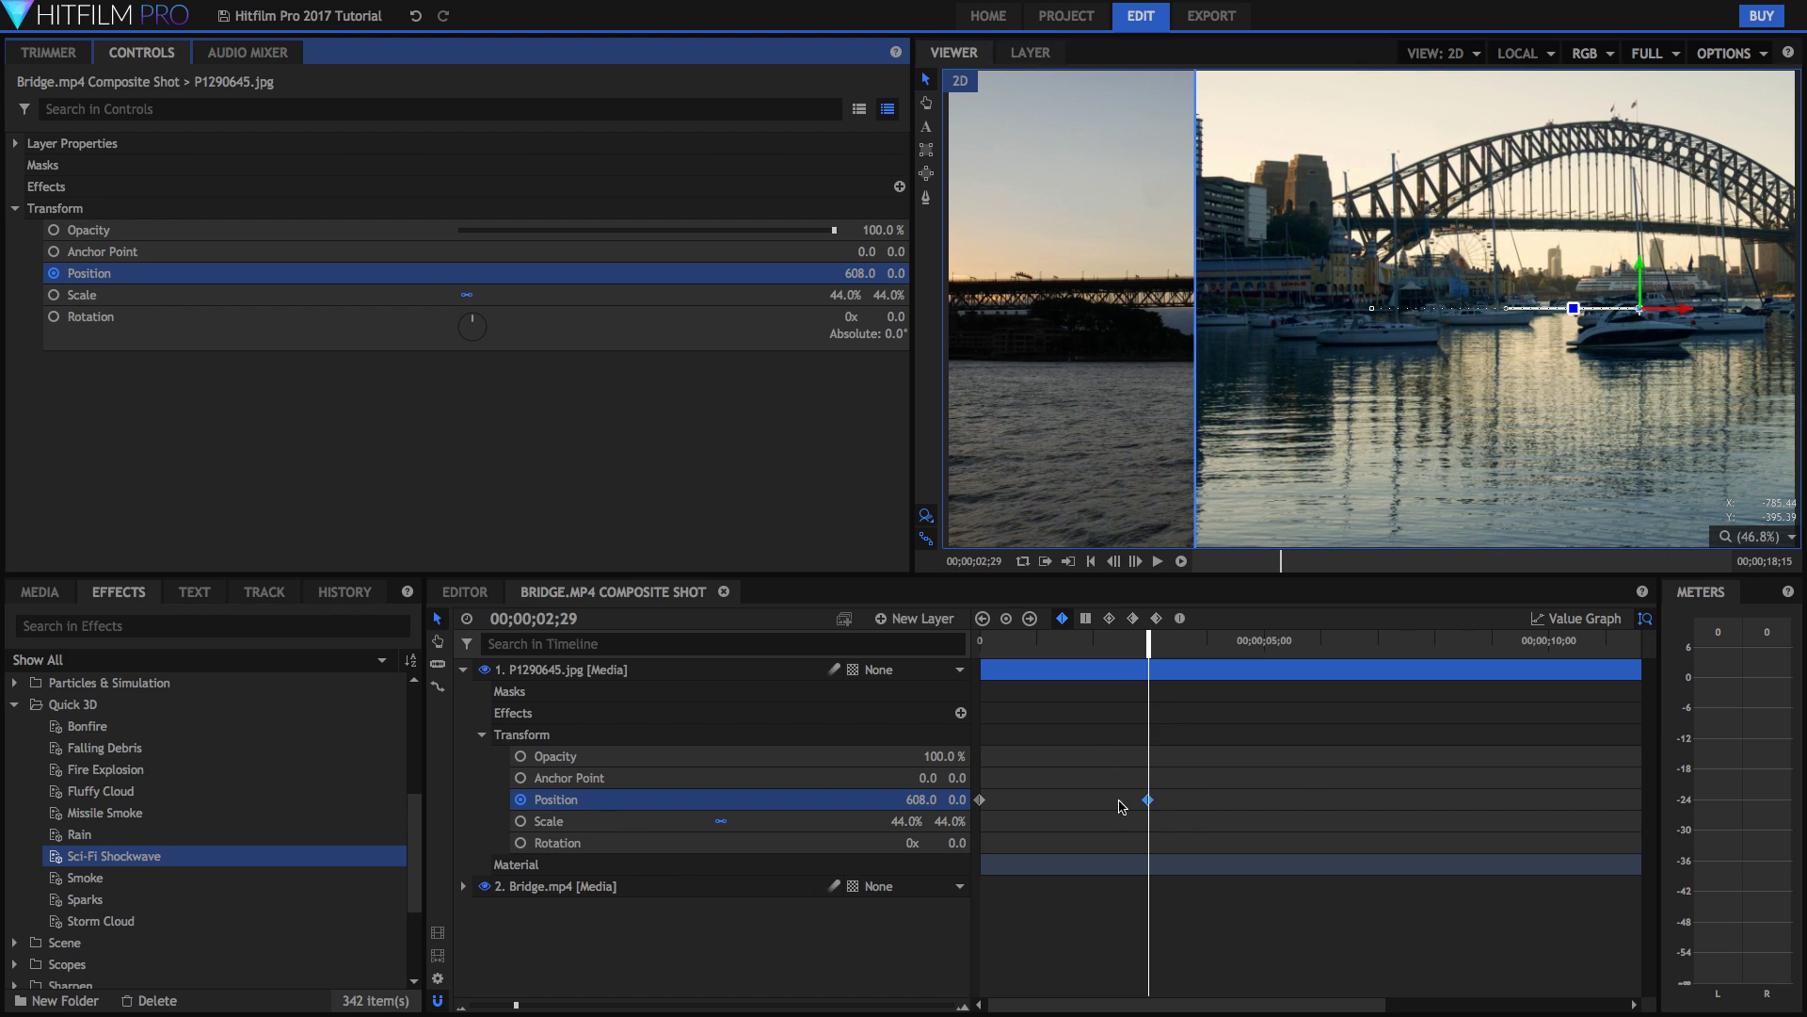
pyautogui.moveTo(1077, 653); pyautogui.dragTo(877, 626)
pyautogui.press('space')
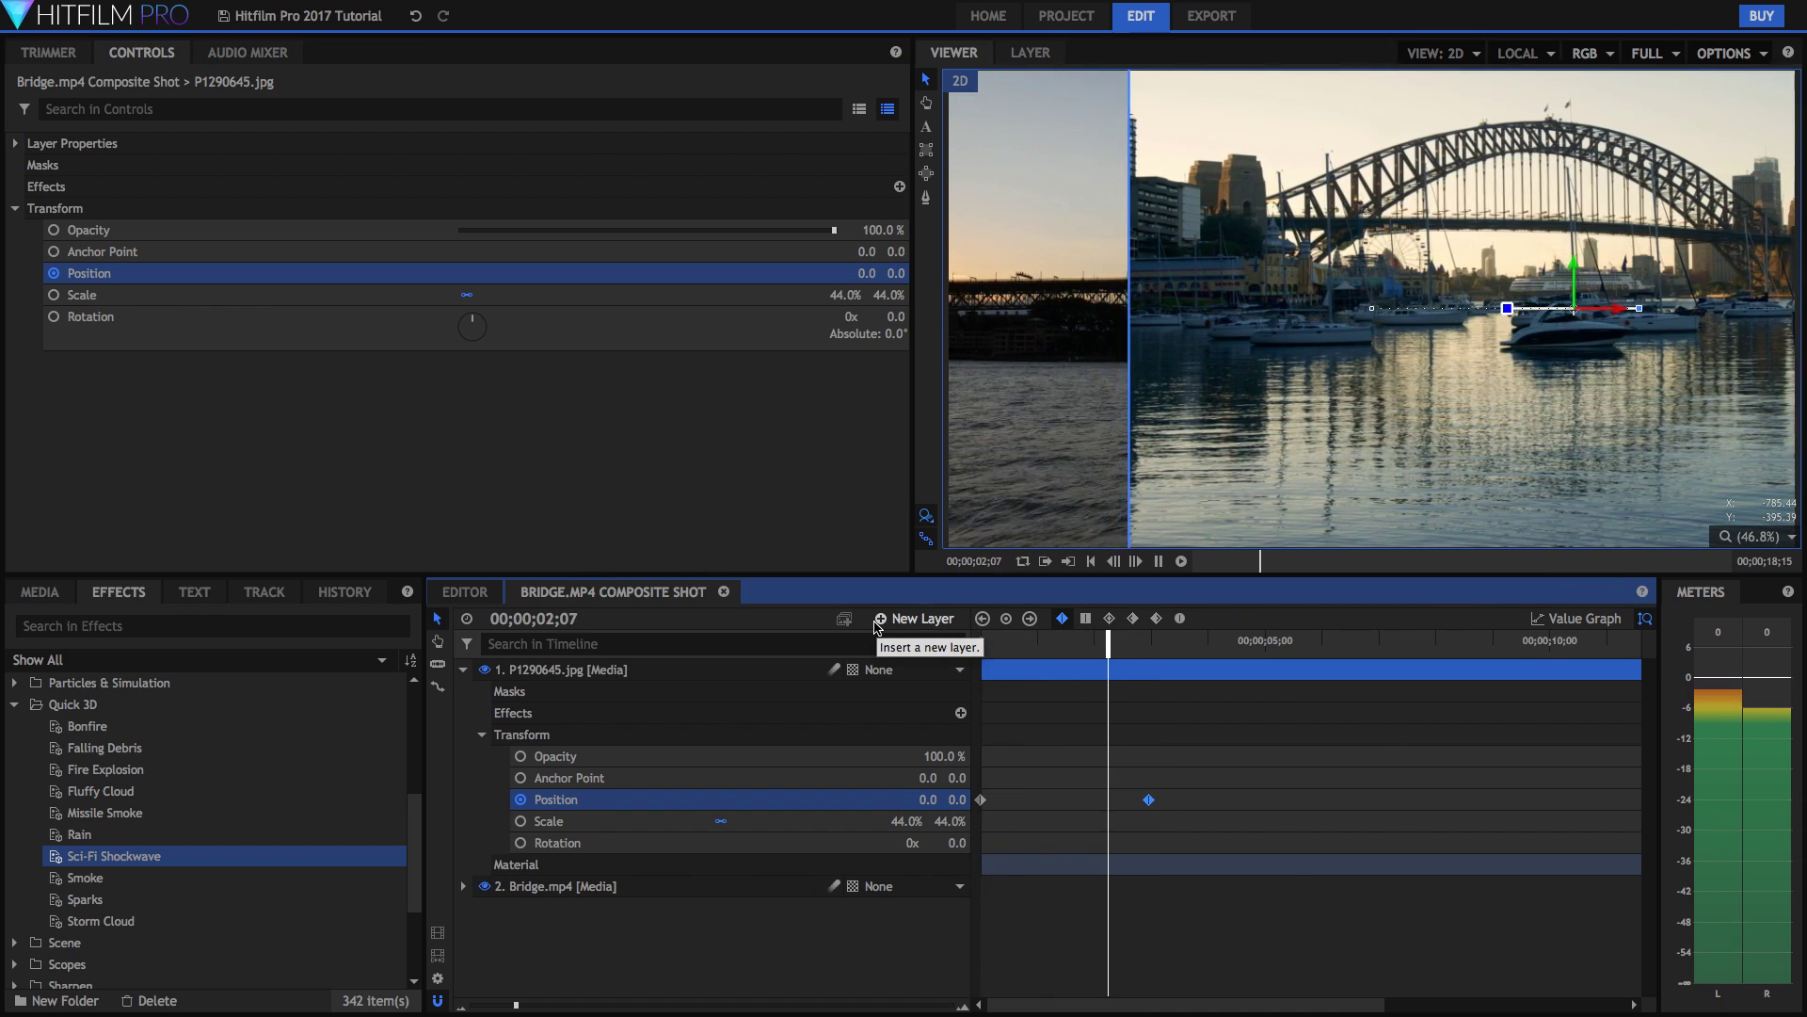
pyautogui.press('space')
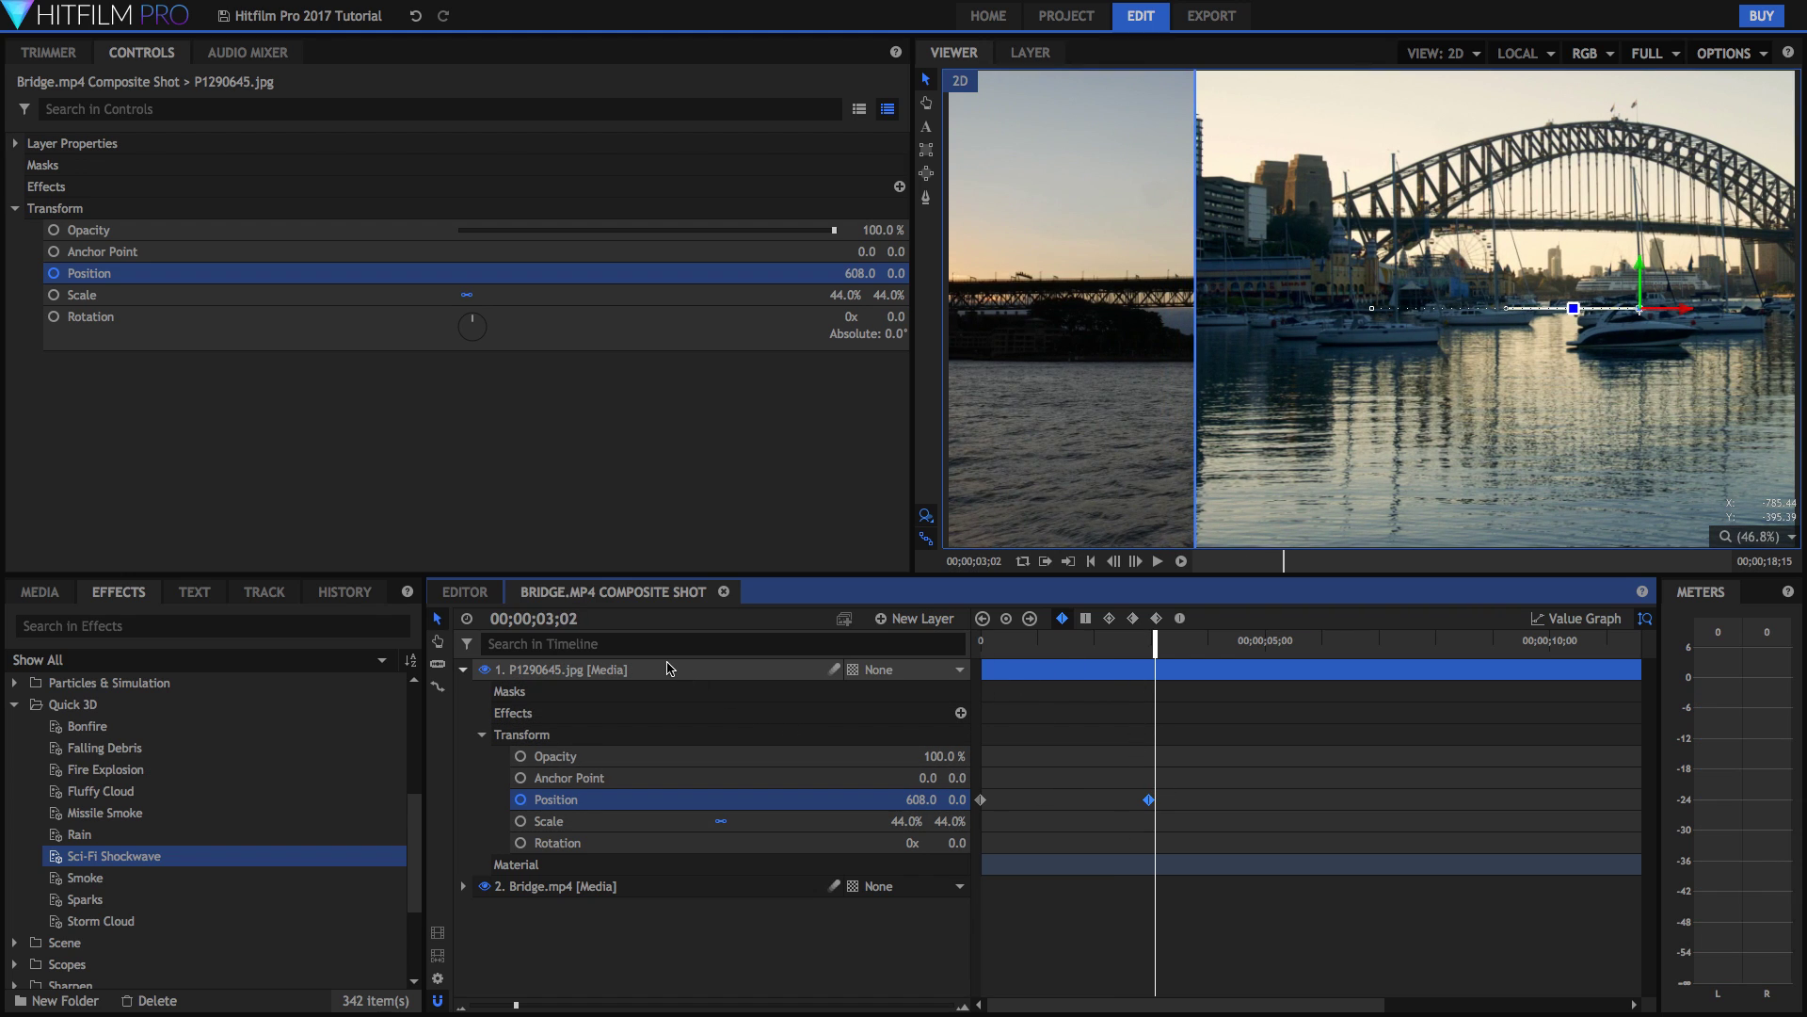
pyautogui.click(465, 591)
# - Inspect the composite clip's transform properties and reopen the Bridge.mp4 Composite Shot
pyautogui.click(16, 143)
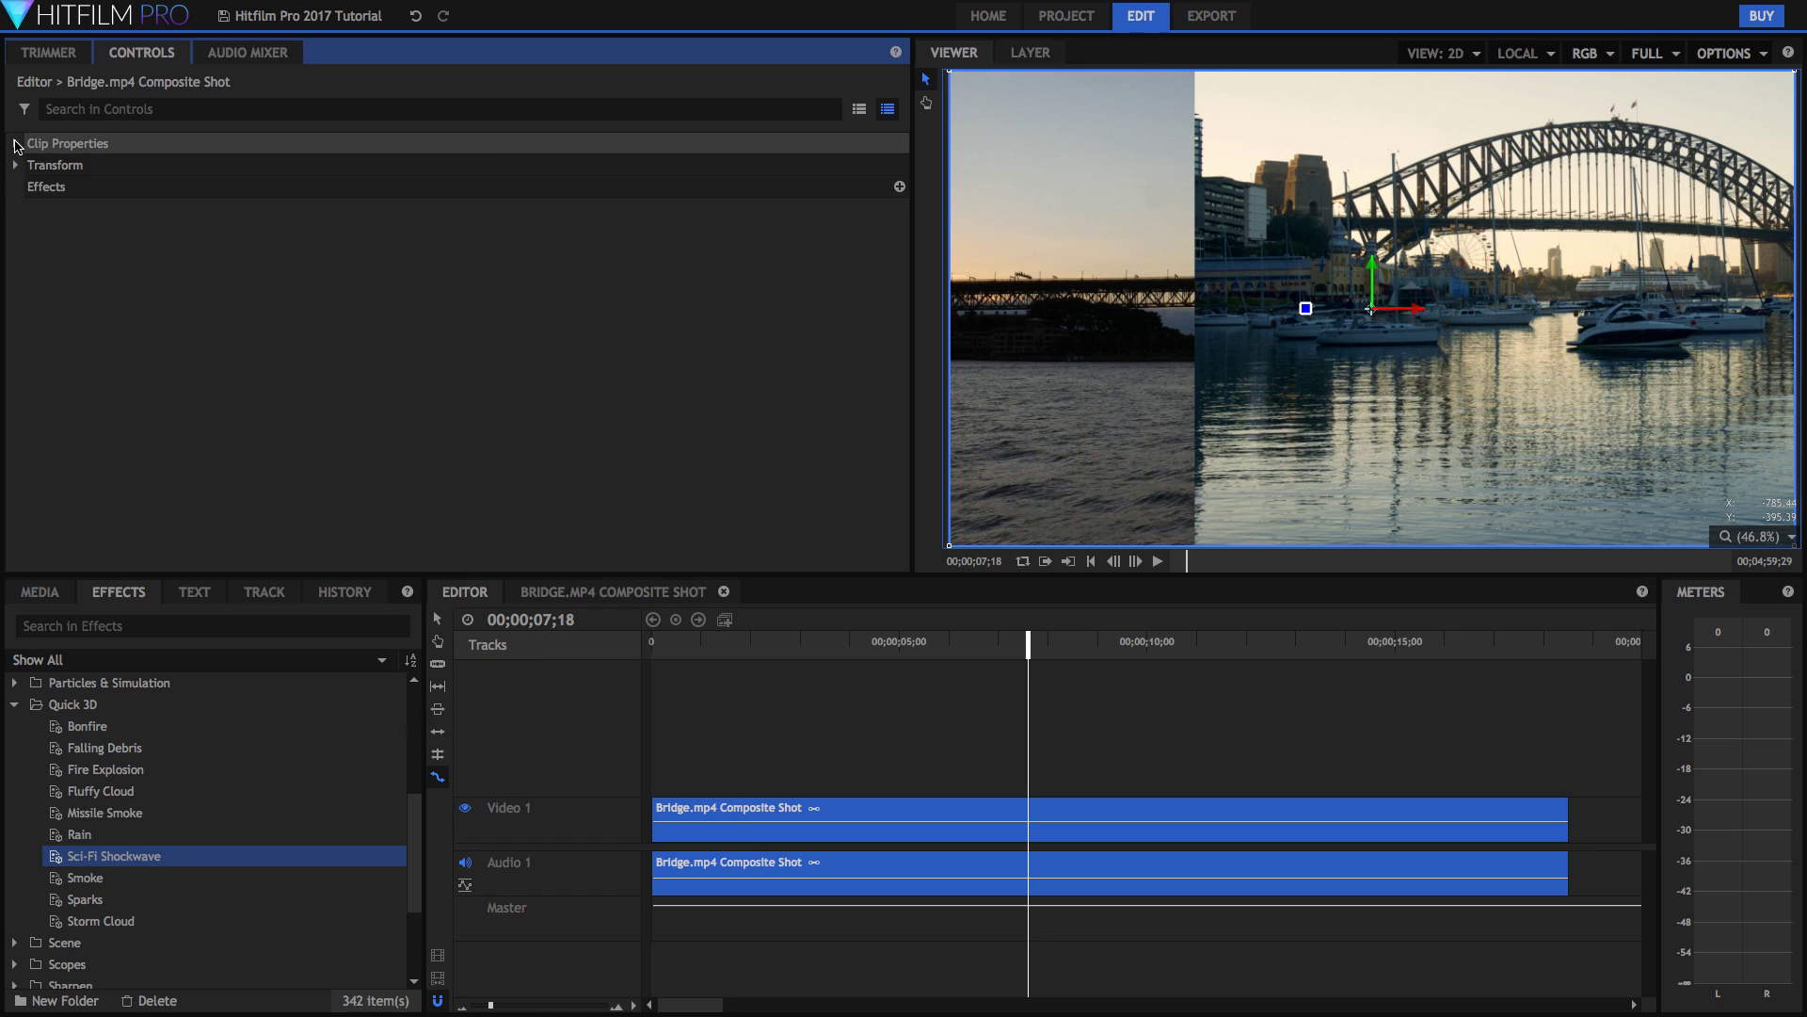
pyautogui.click(16, 143)
pyautogui.click(16, 165)
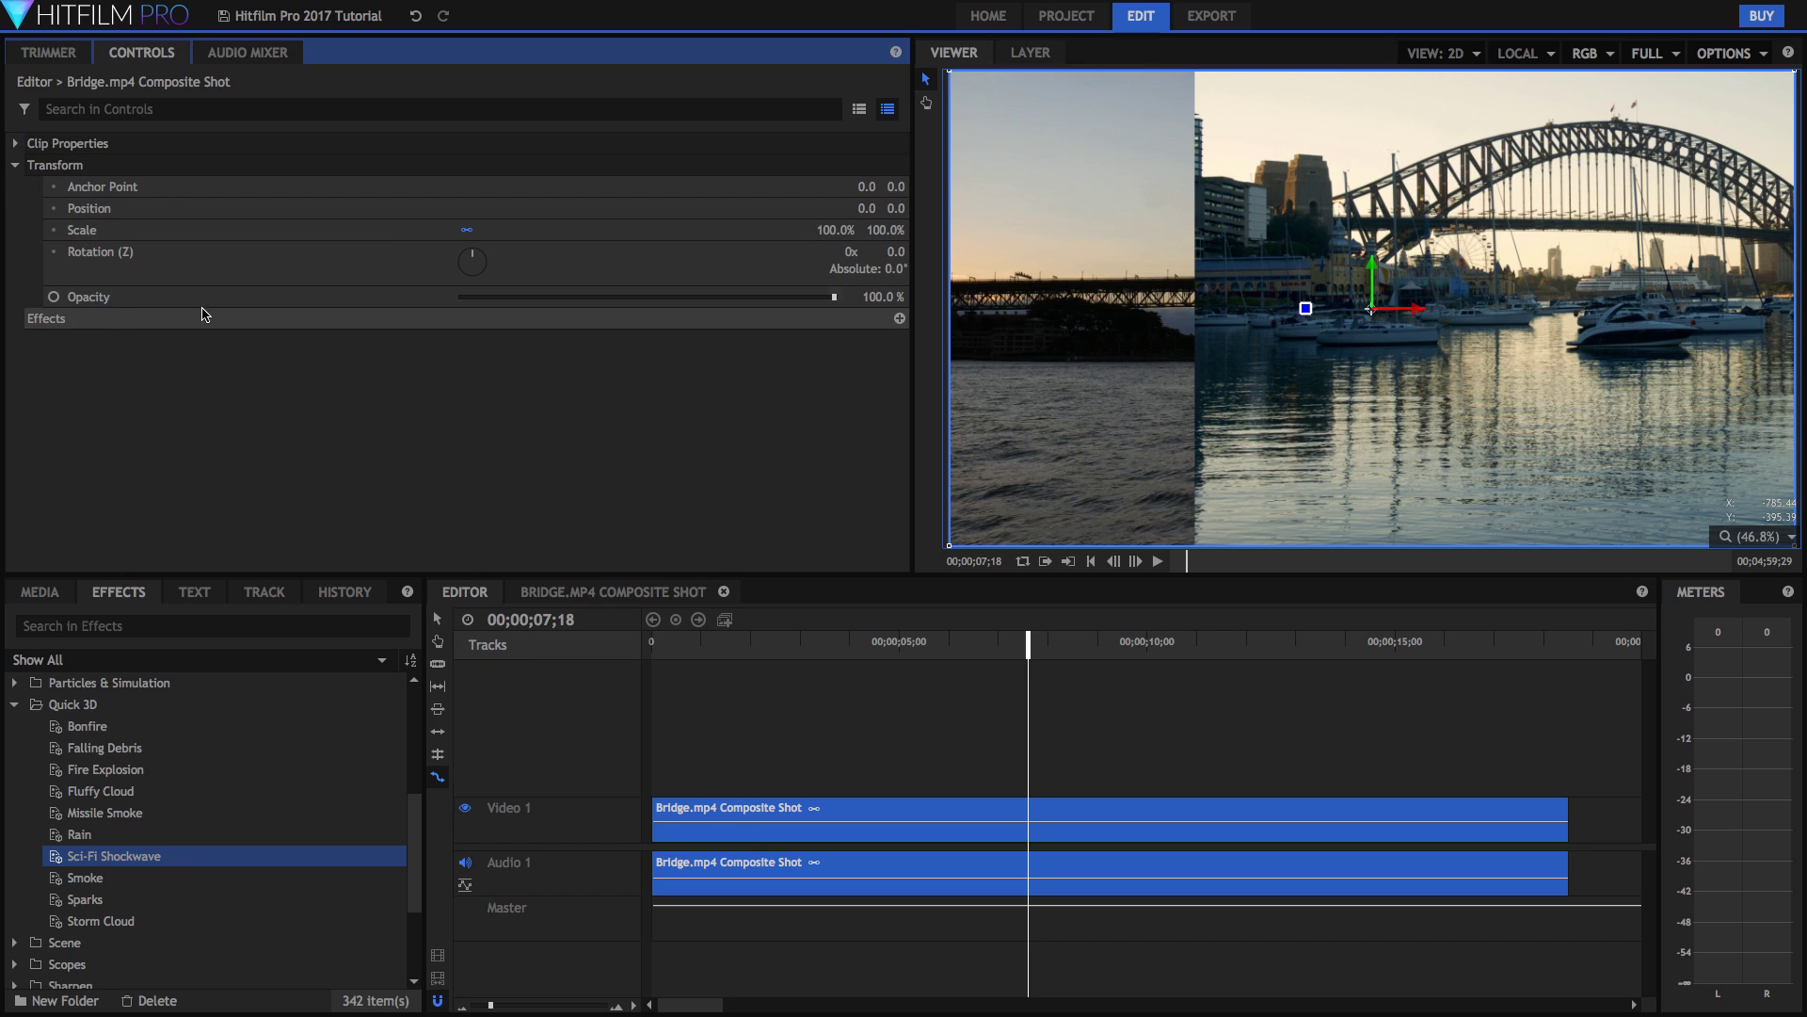
pyautogui.doubleClick(753, 875)
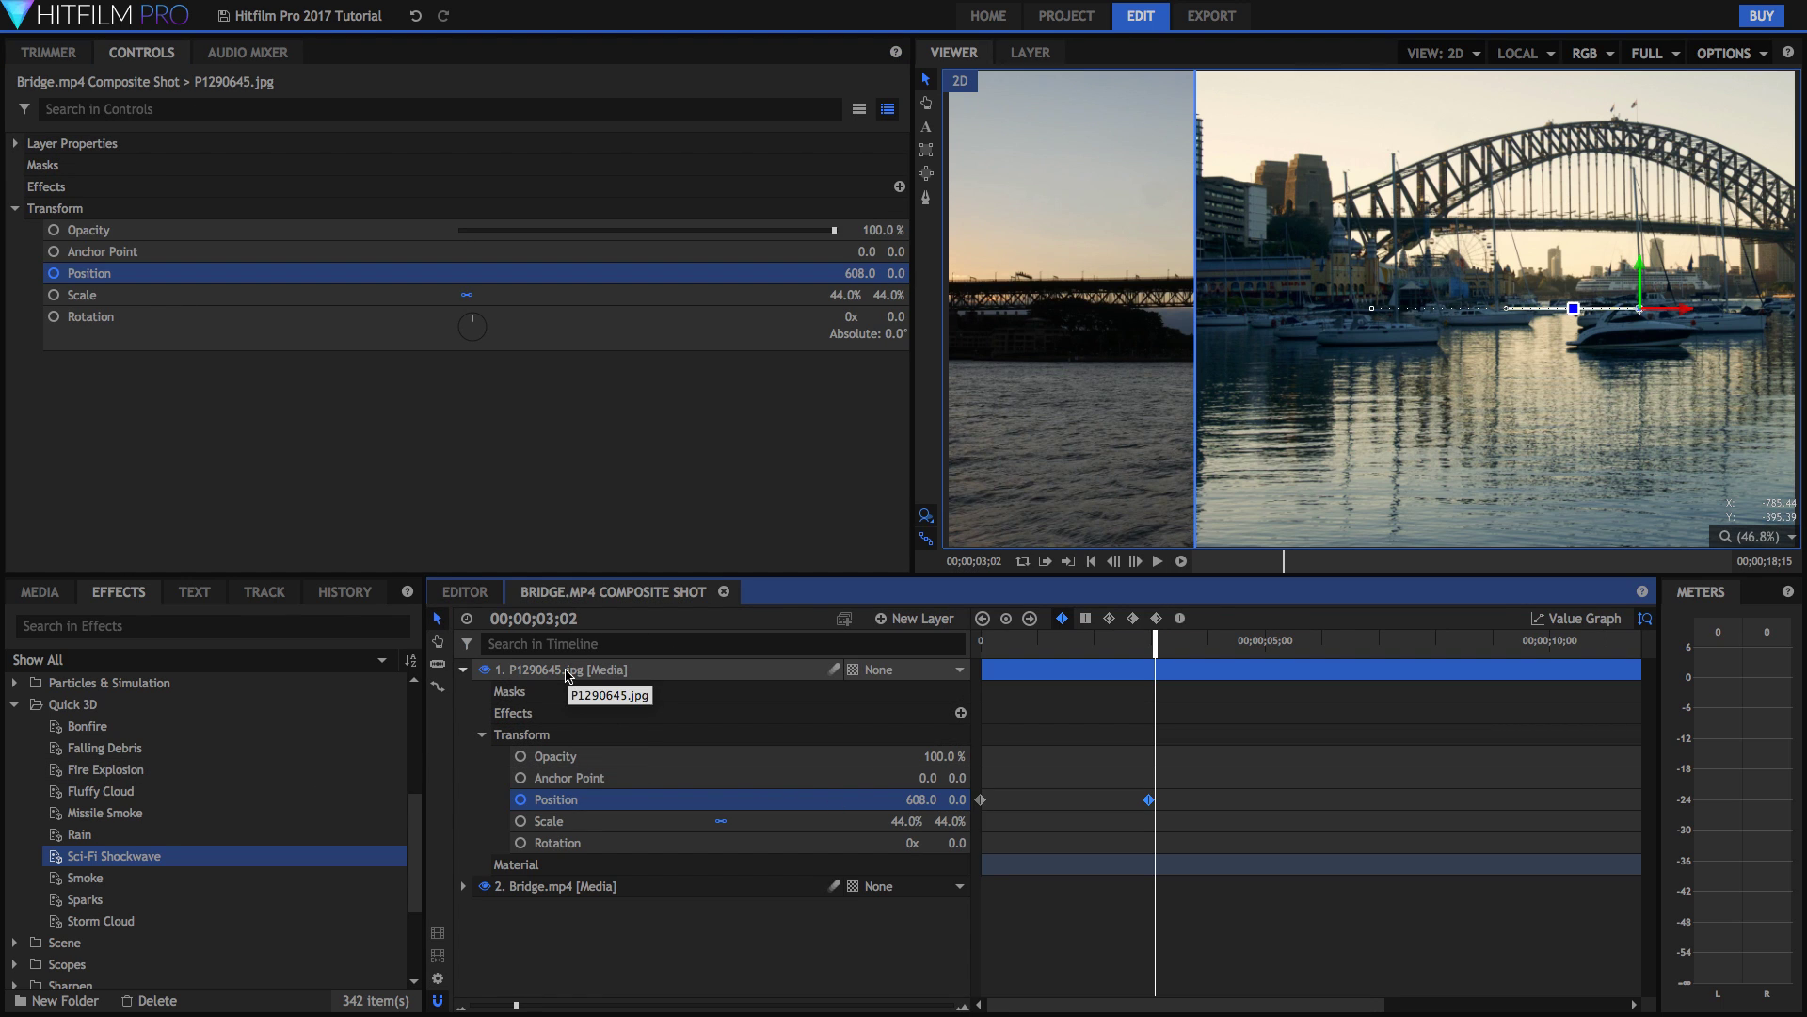
# - Clear the image's Position keyframes and set Position X back to 0
pyautogui.click(54, 273)
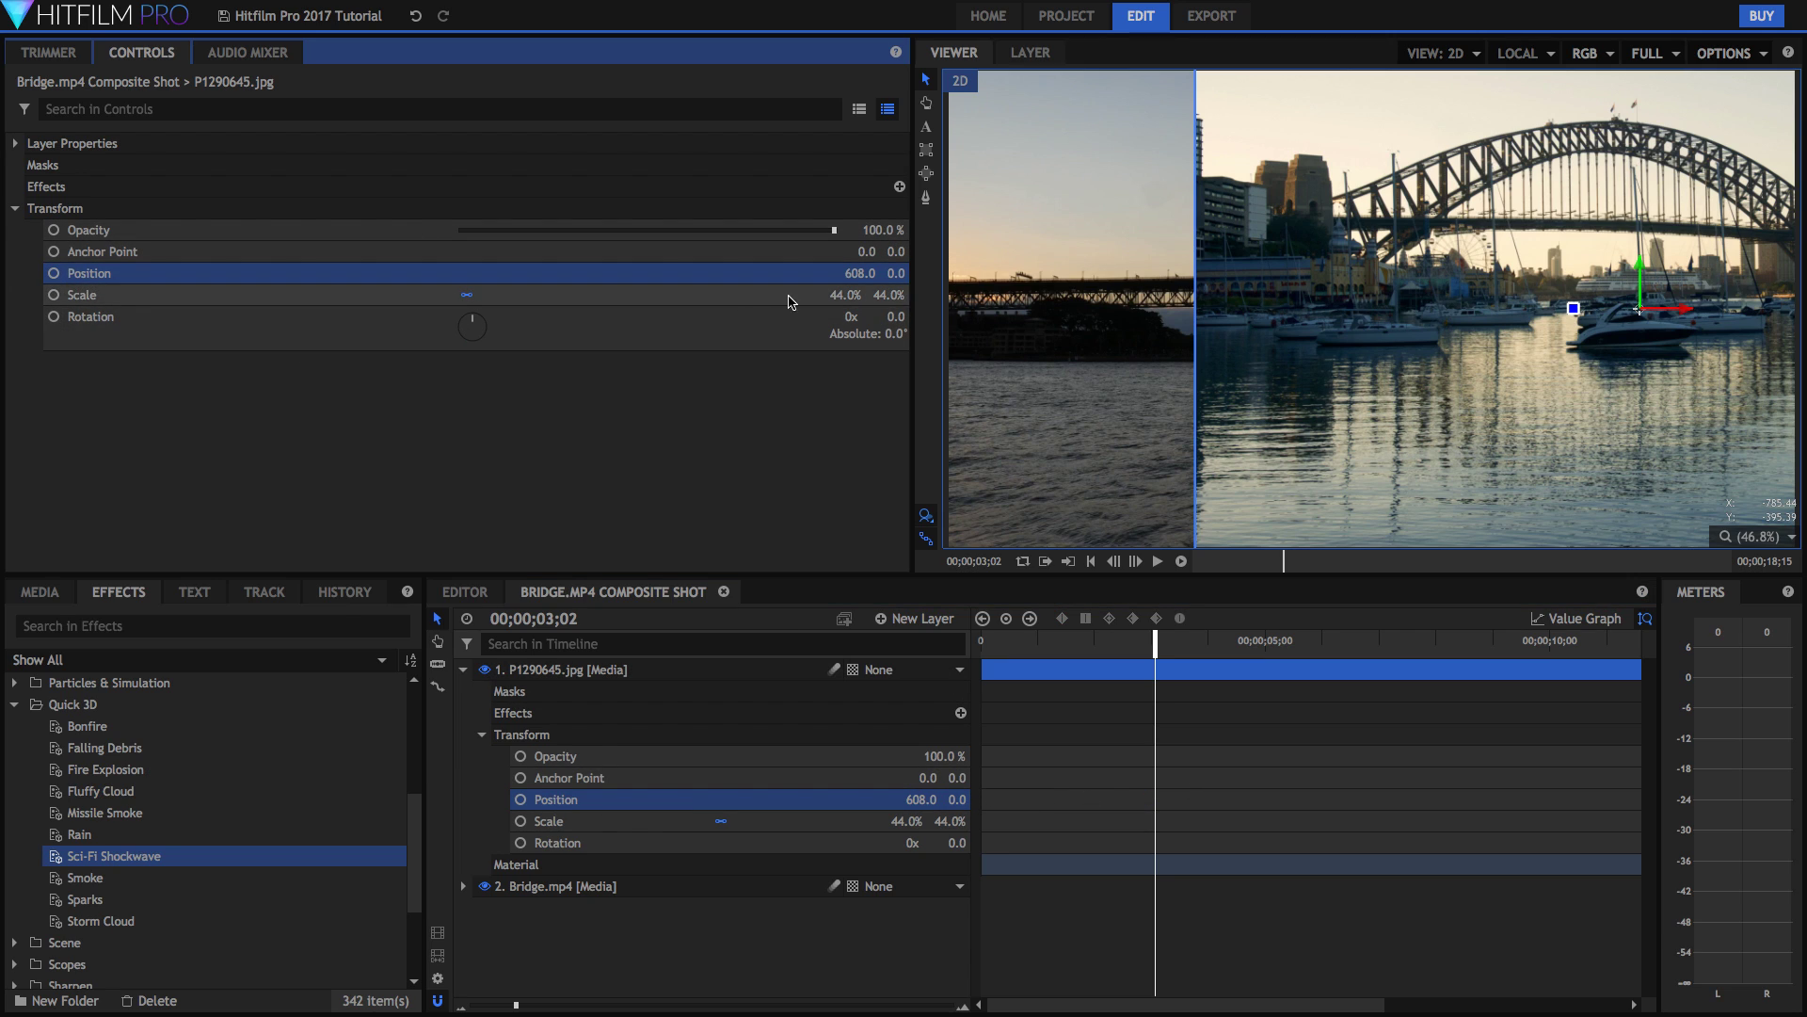
pyautogui.click(862, 273)
pyautogui.write('0')
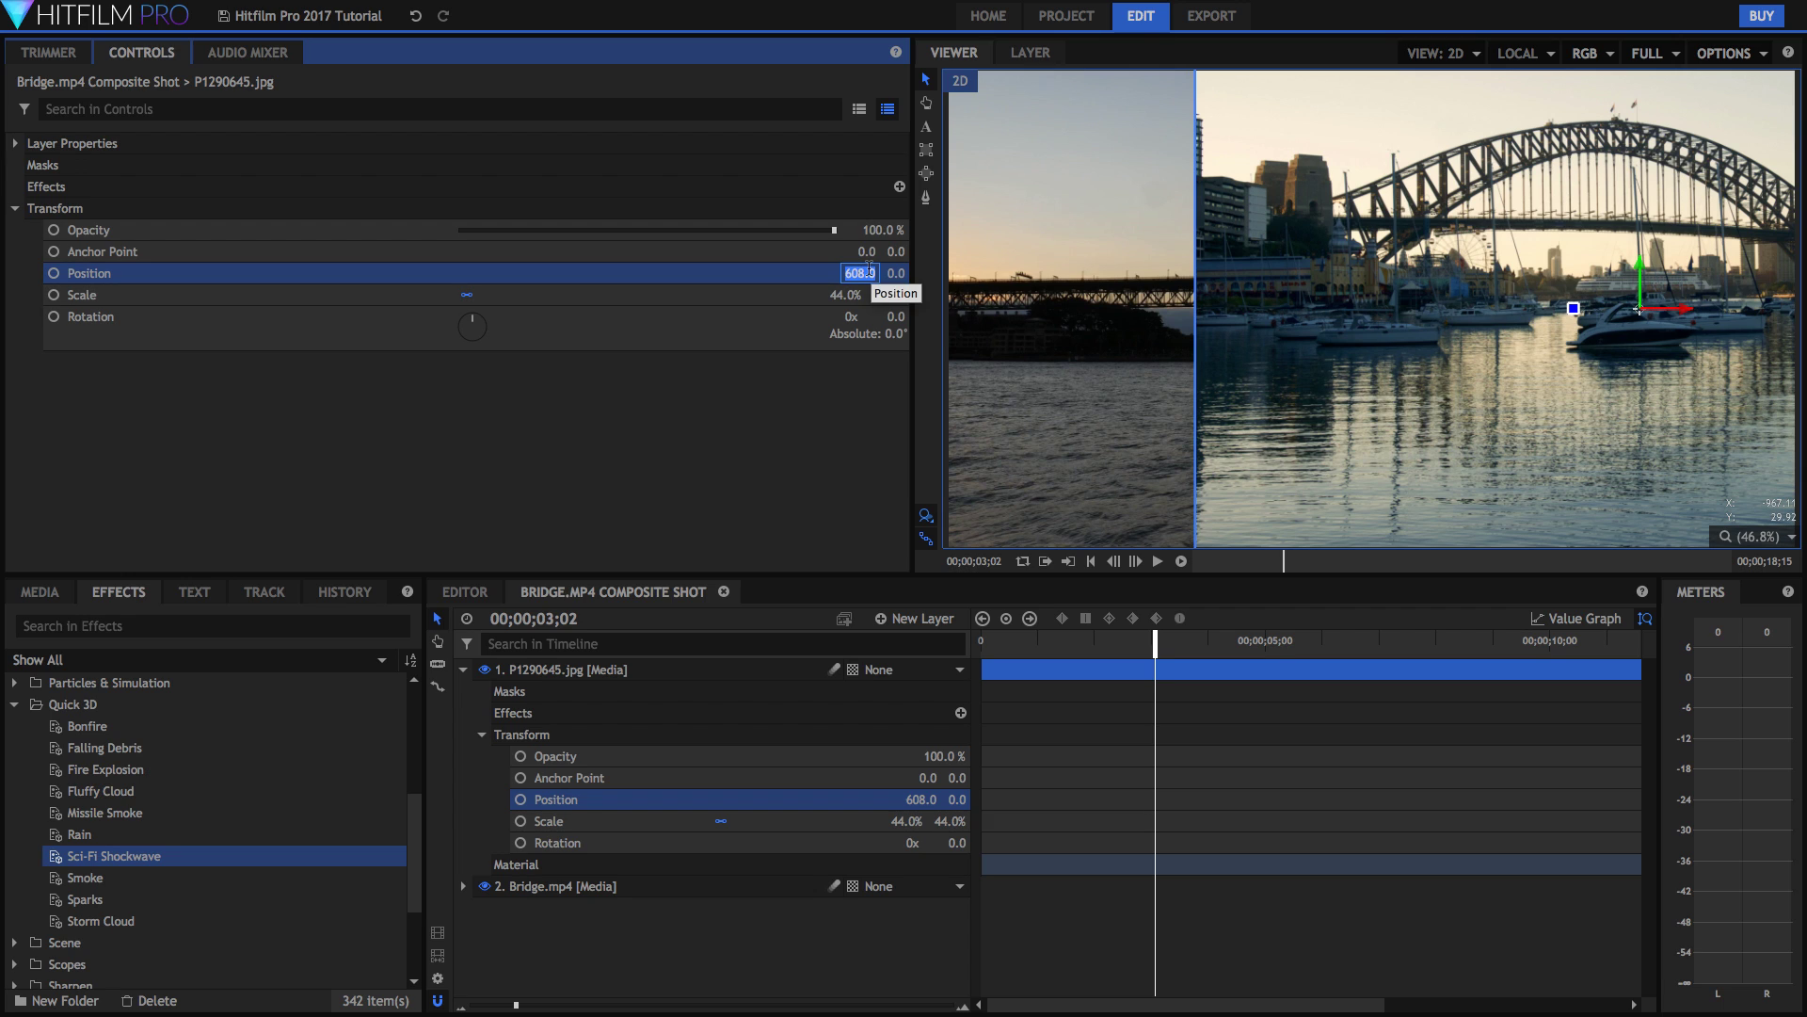
pyautogui.press('Return')
pyautogui.scroll(3, 142, 753)
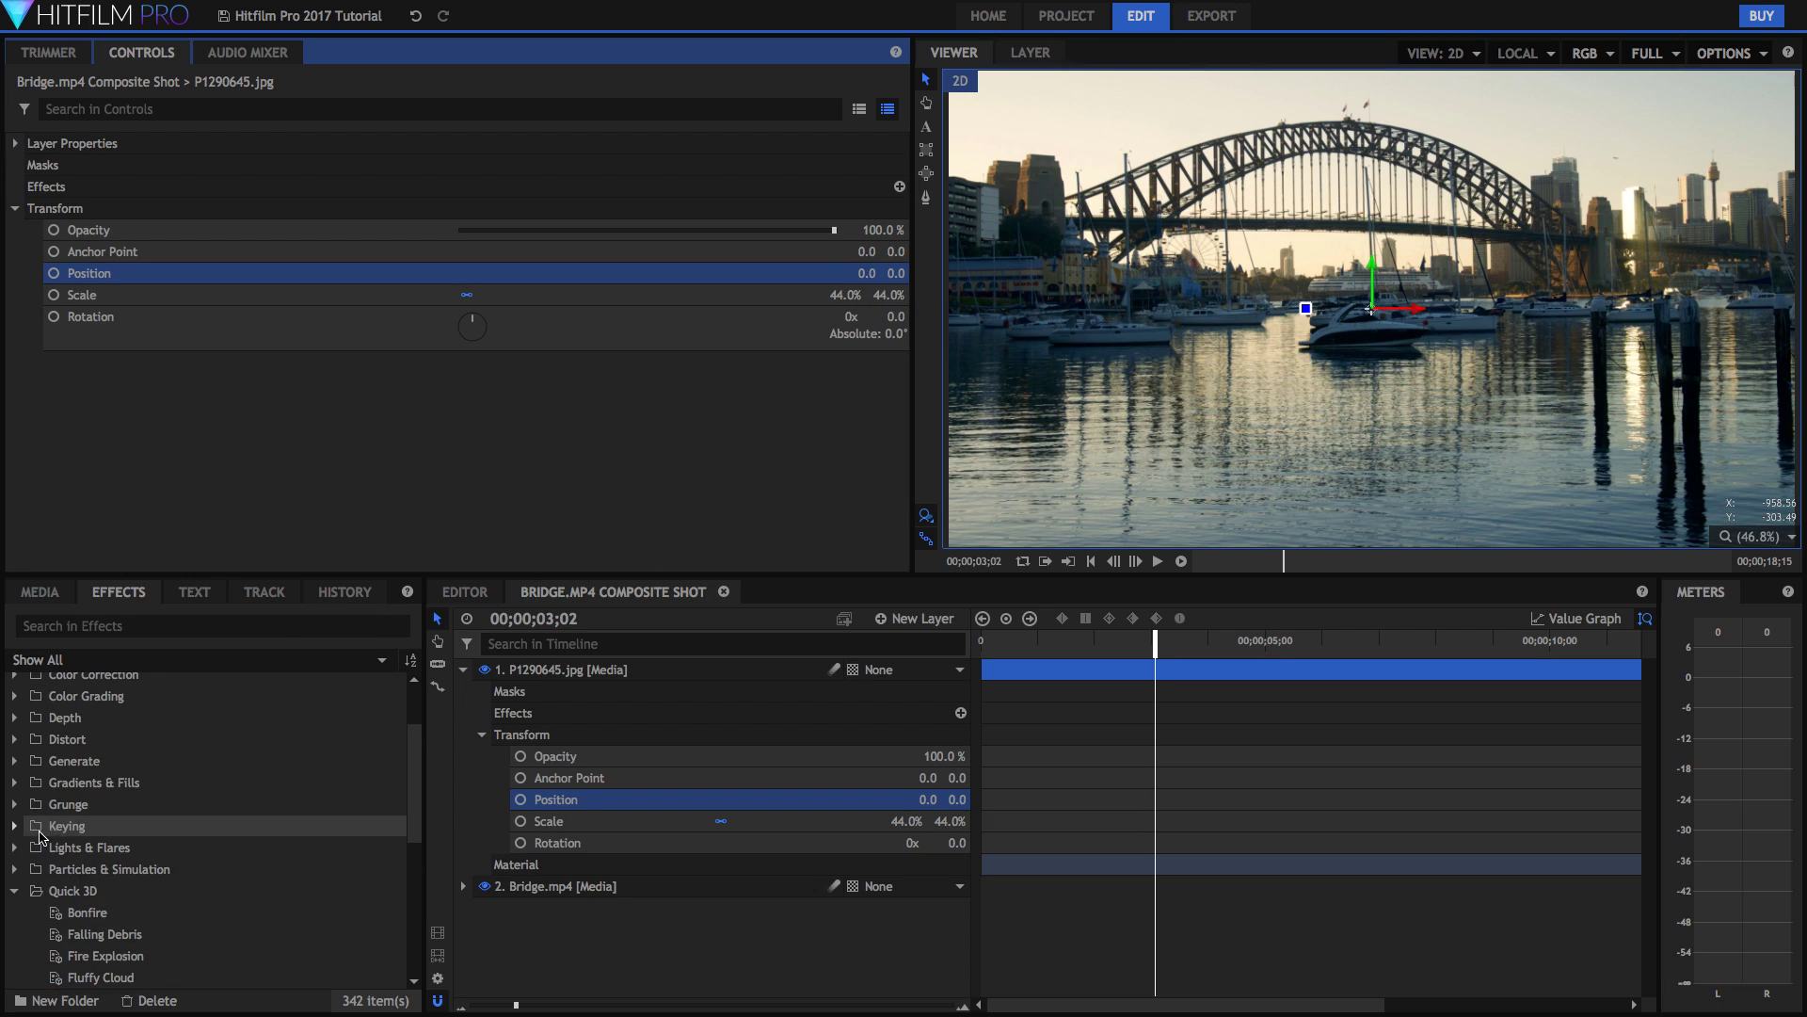
pyautogui.click(15, 869)
pyautogui.scroll(-3, 82, 904)
pyautogui.moveTo(104, 790); pyautogui.dragTo(708, 667)
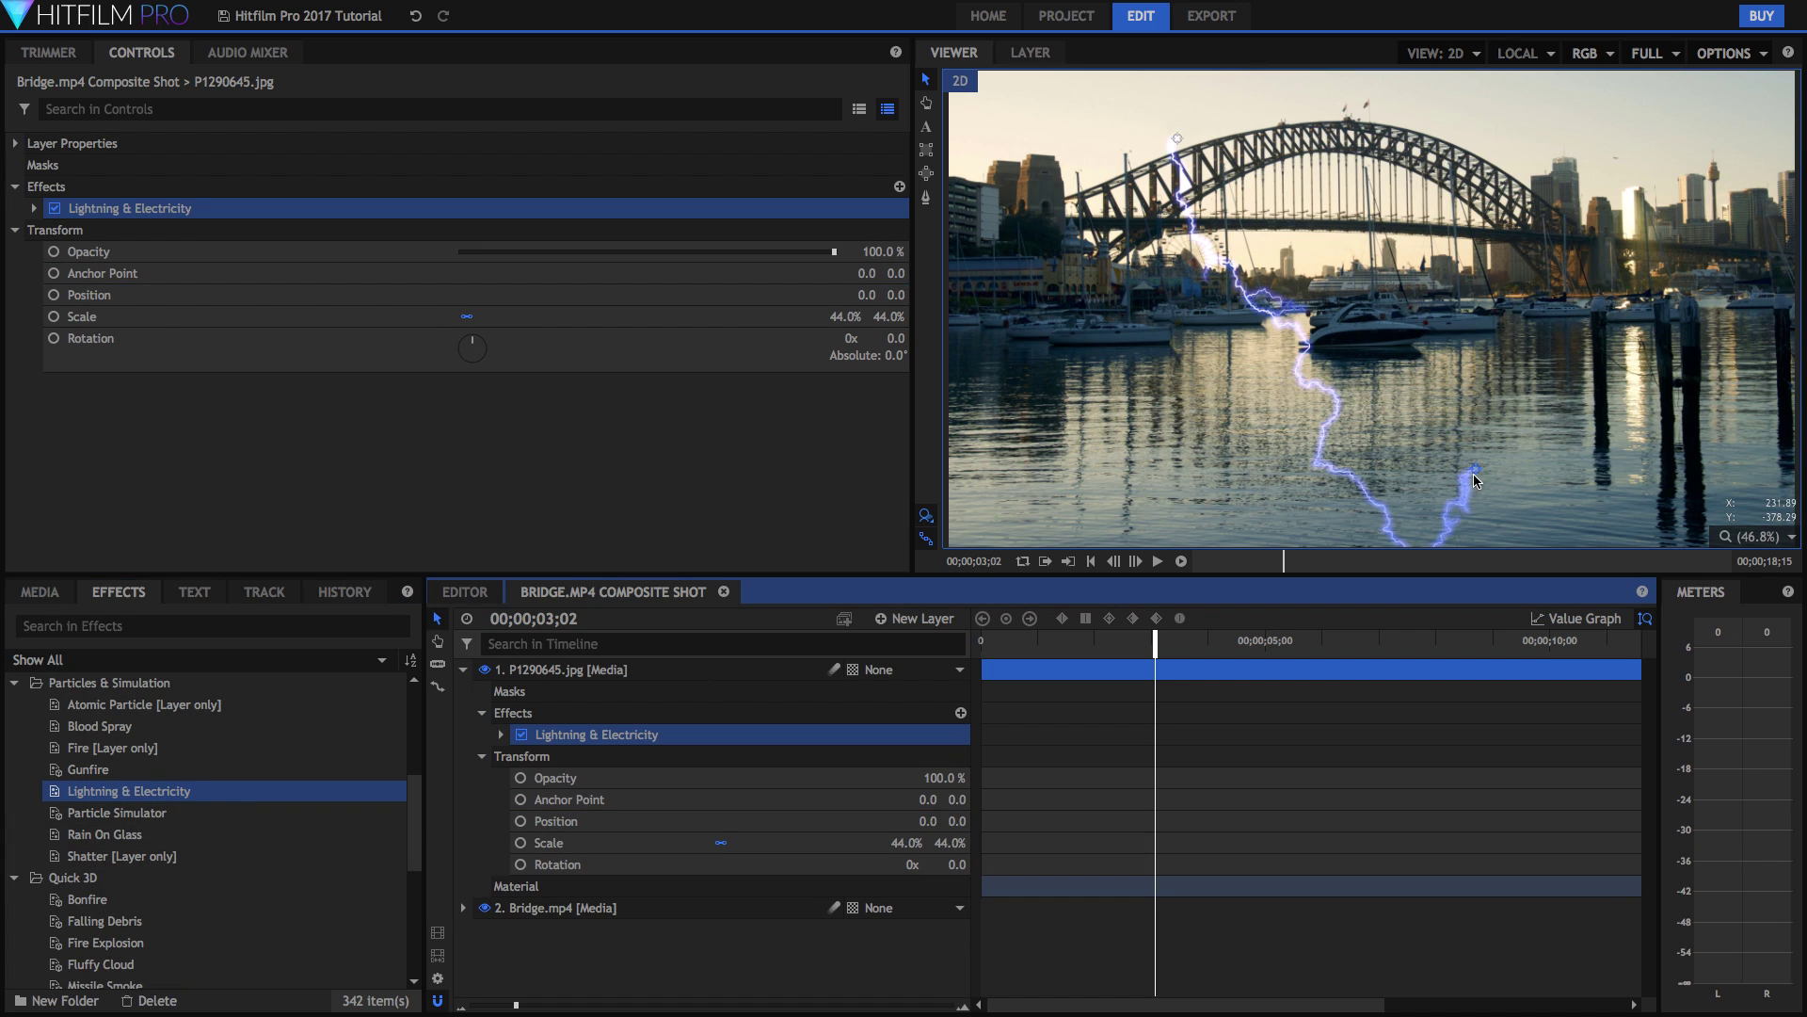
pyautogui.click(1030, 643)
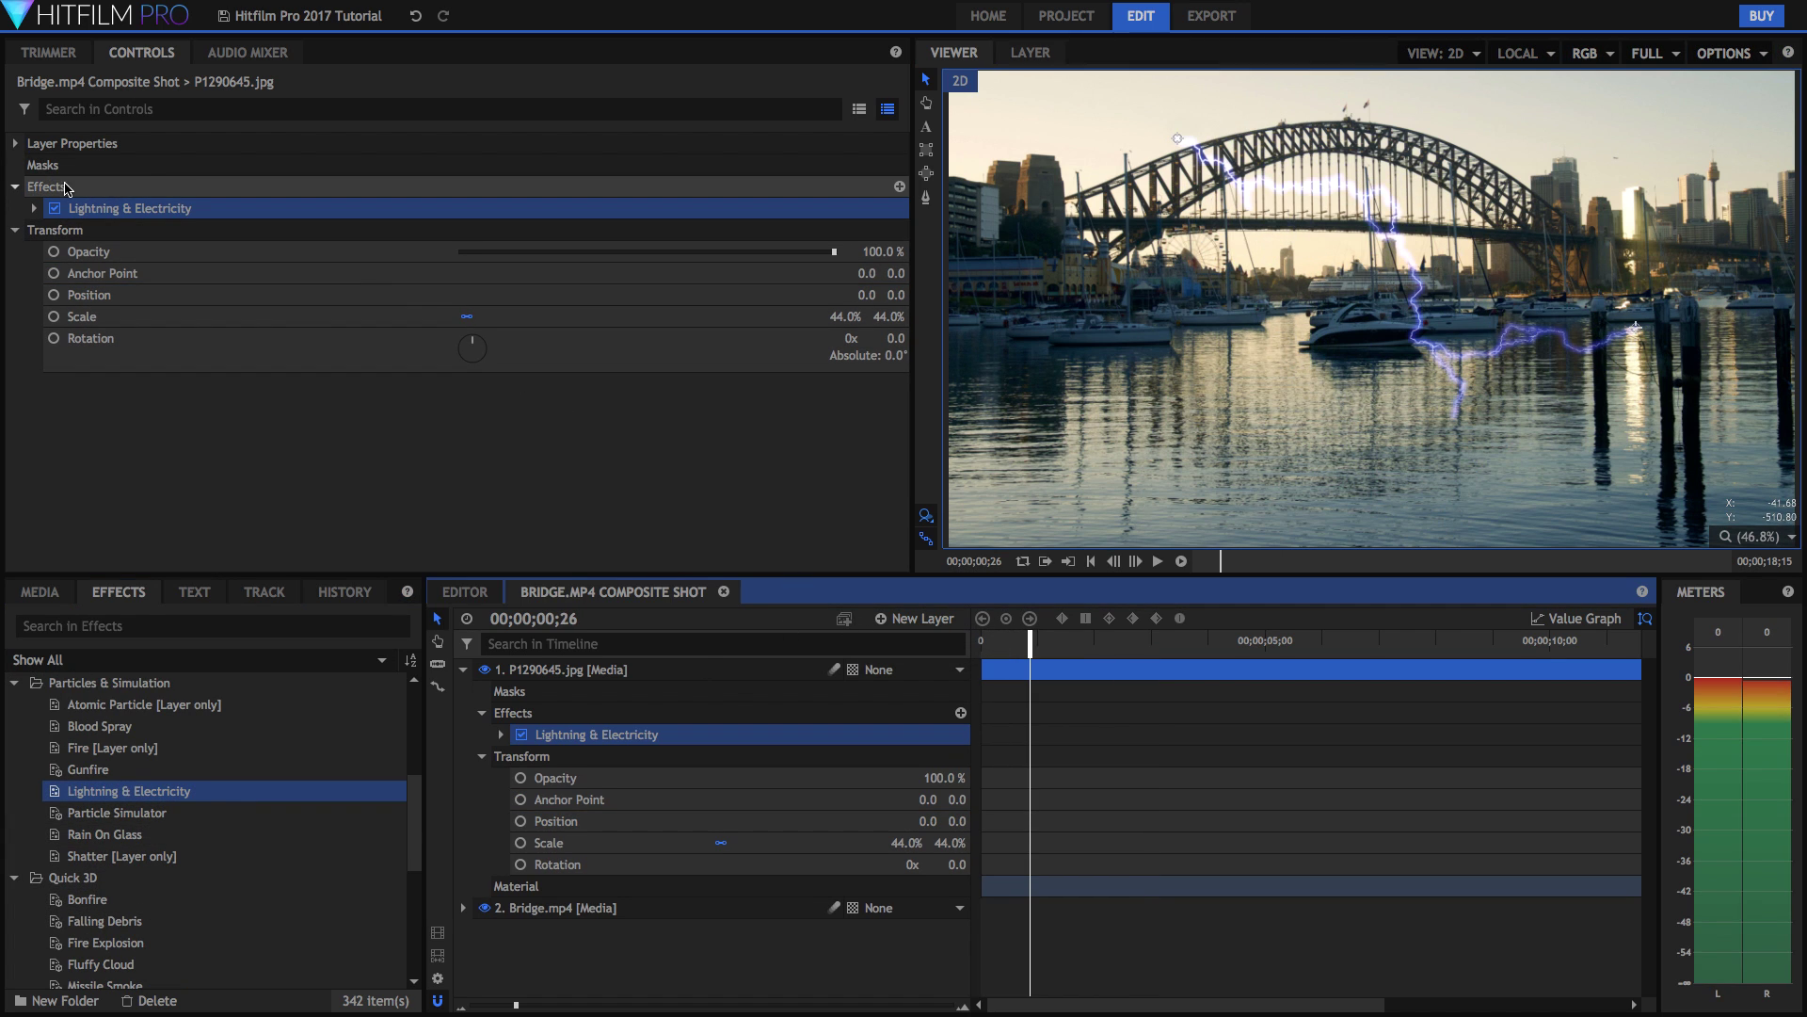
pyautogui.click(34, 208)
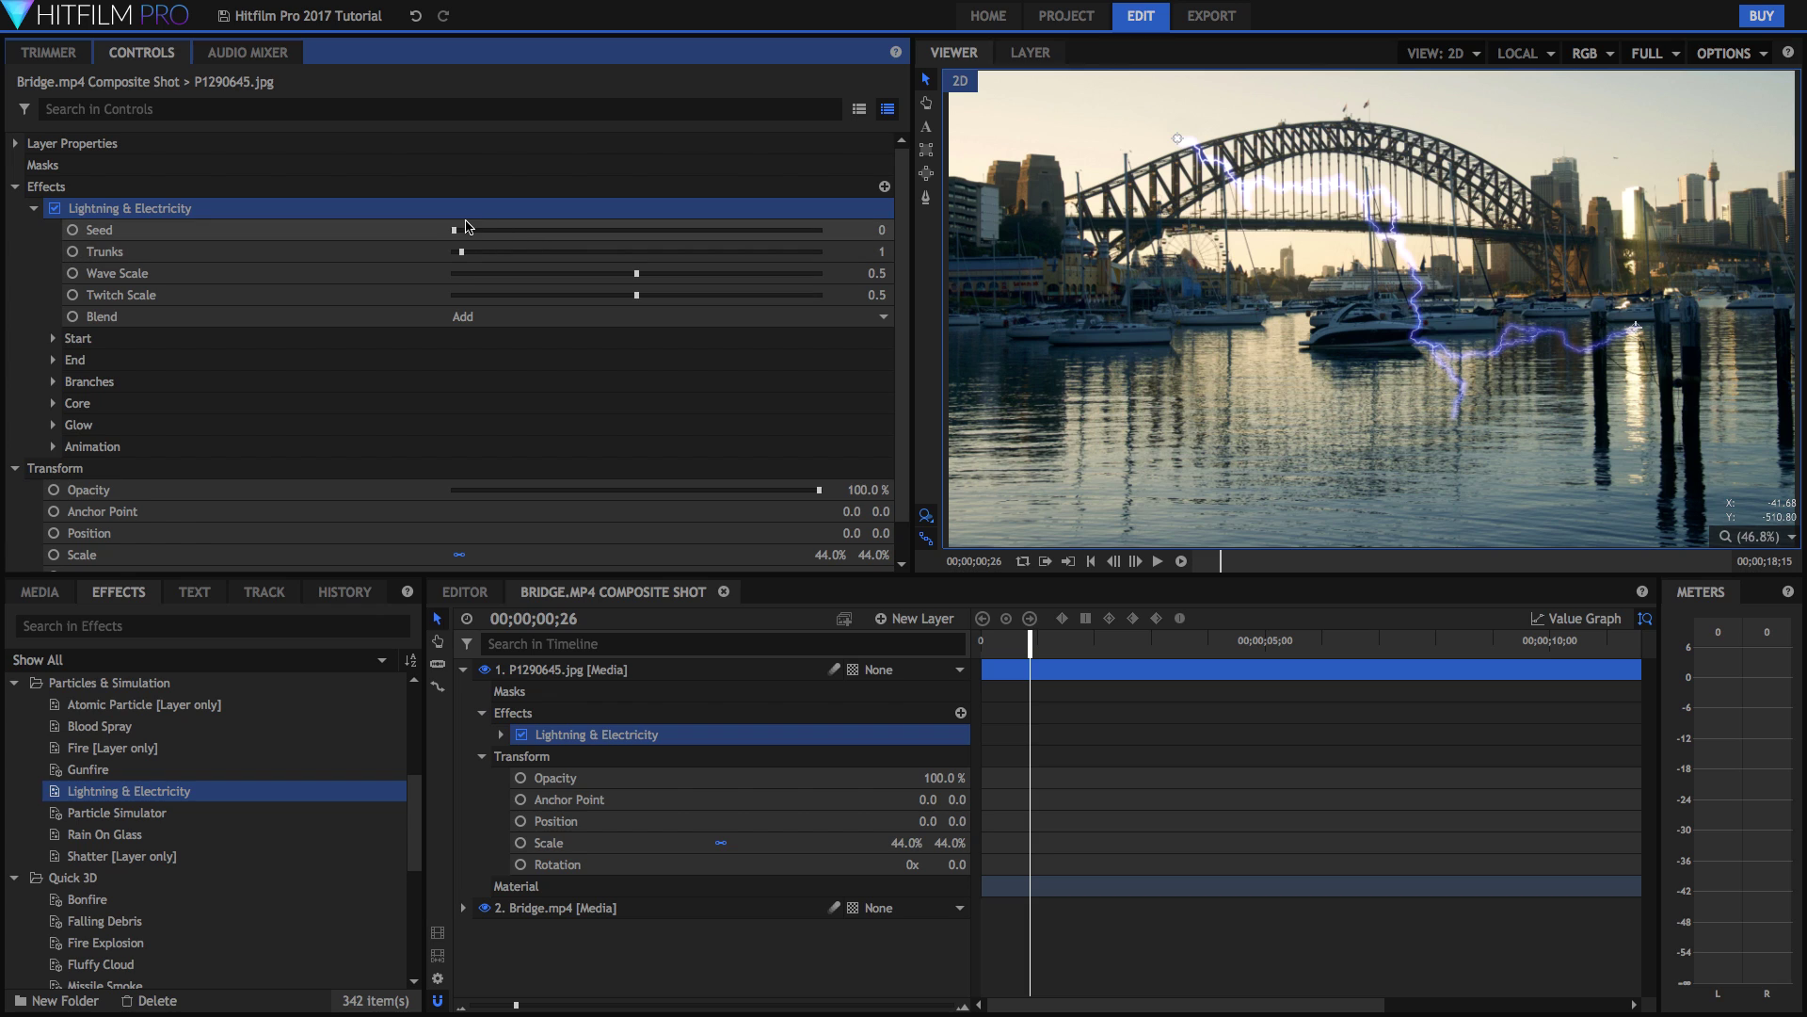
pyautogui.moveTo(471, 230); pyautogui.dragTo(482, 230)
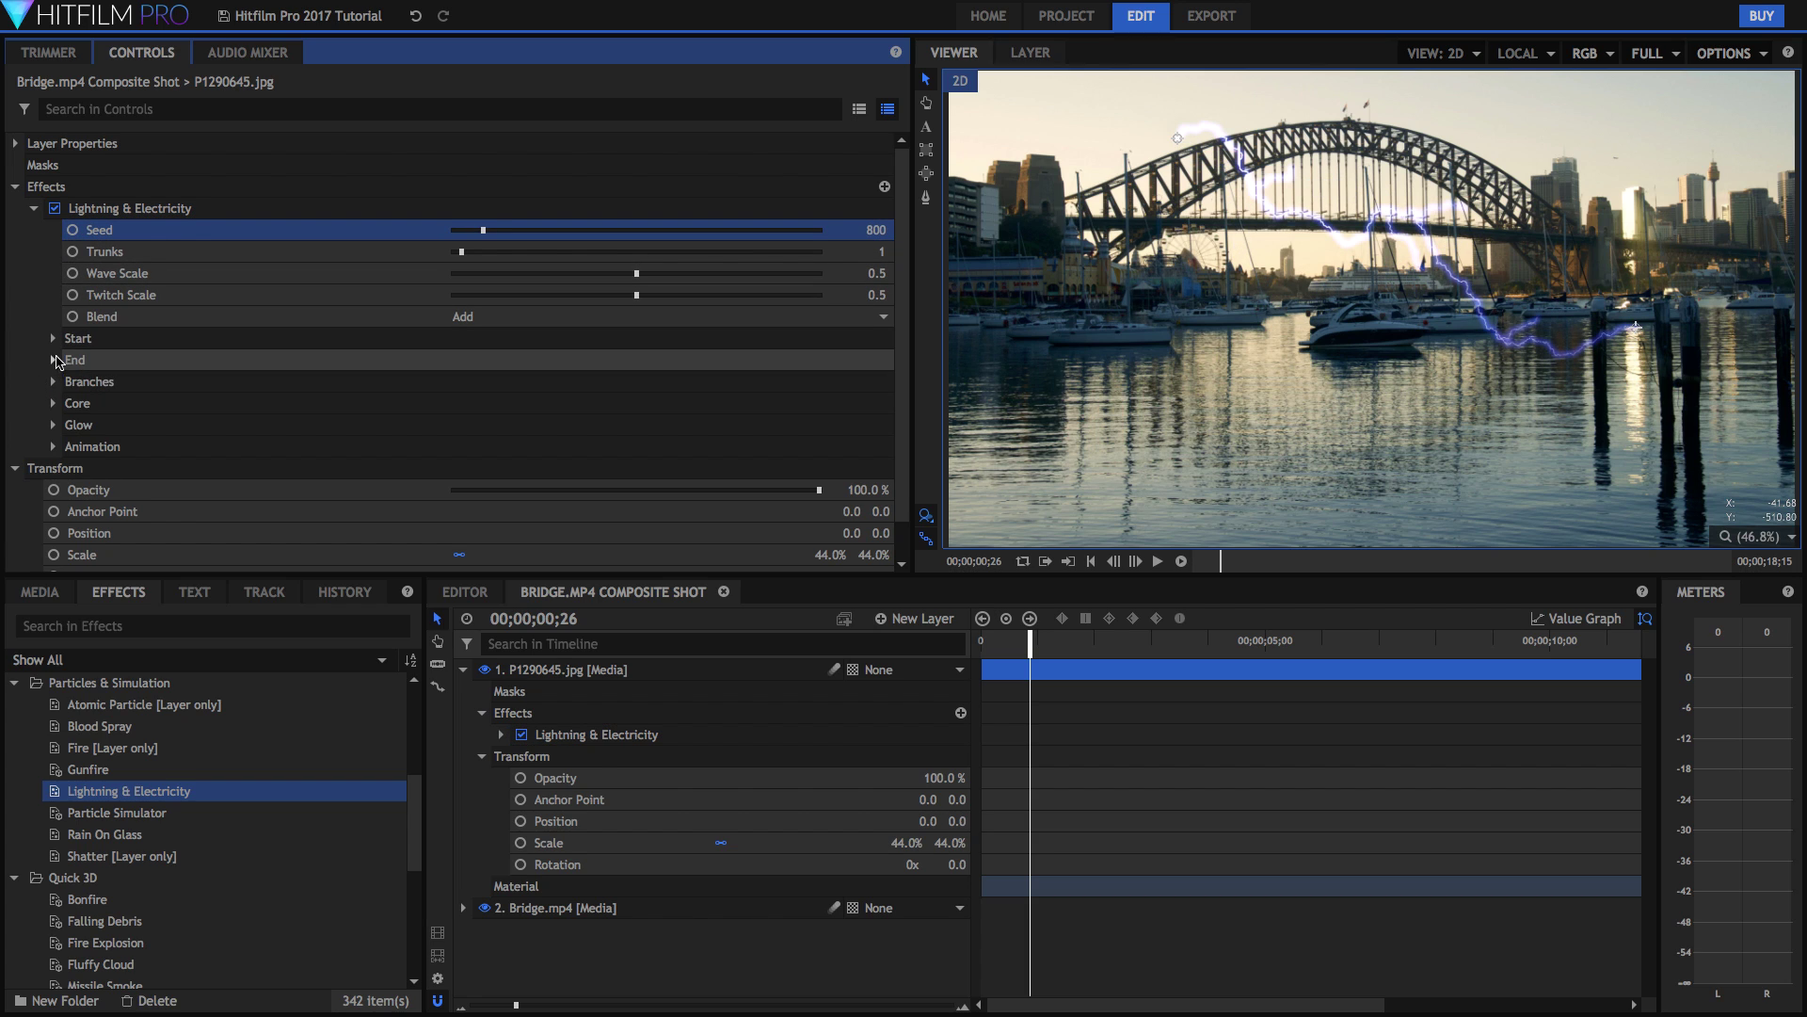
pyautogui.click(54, 381)
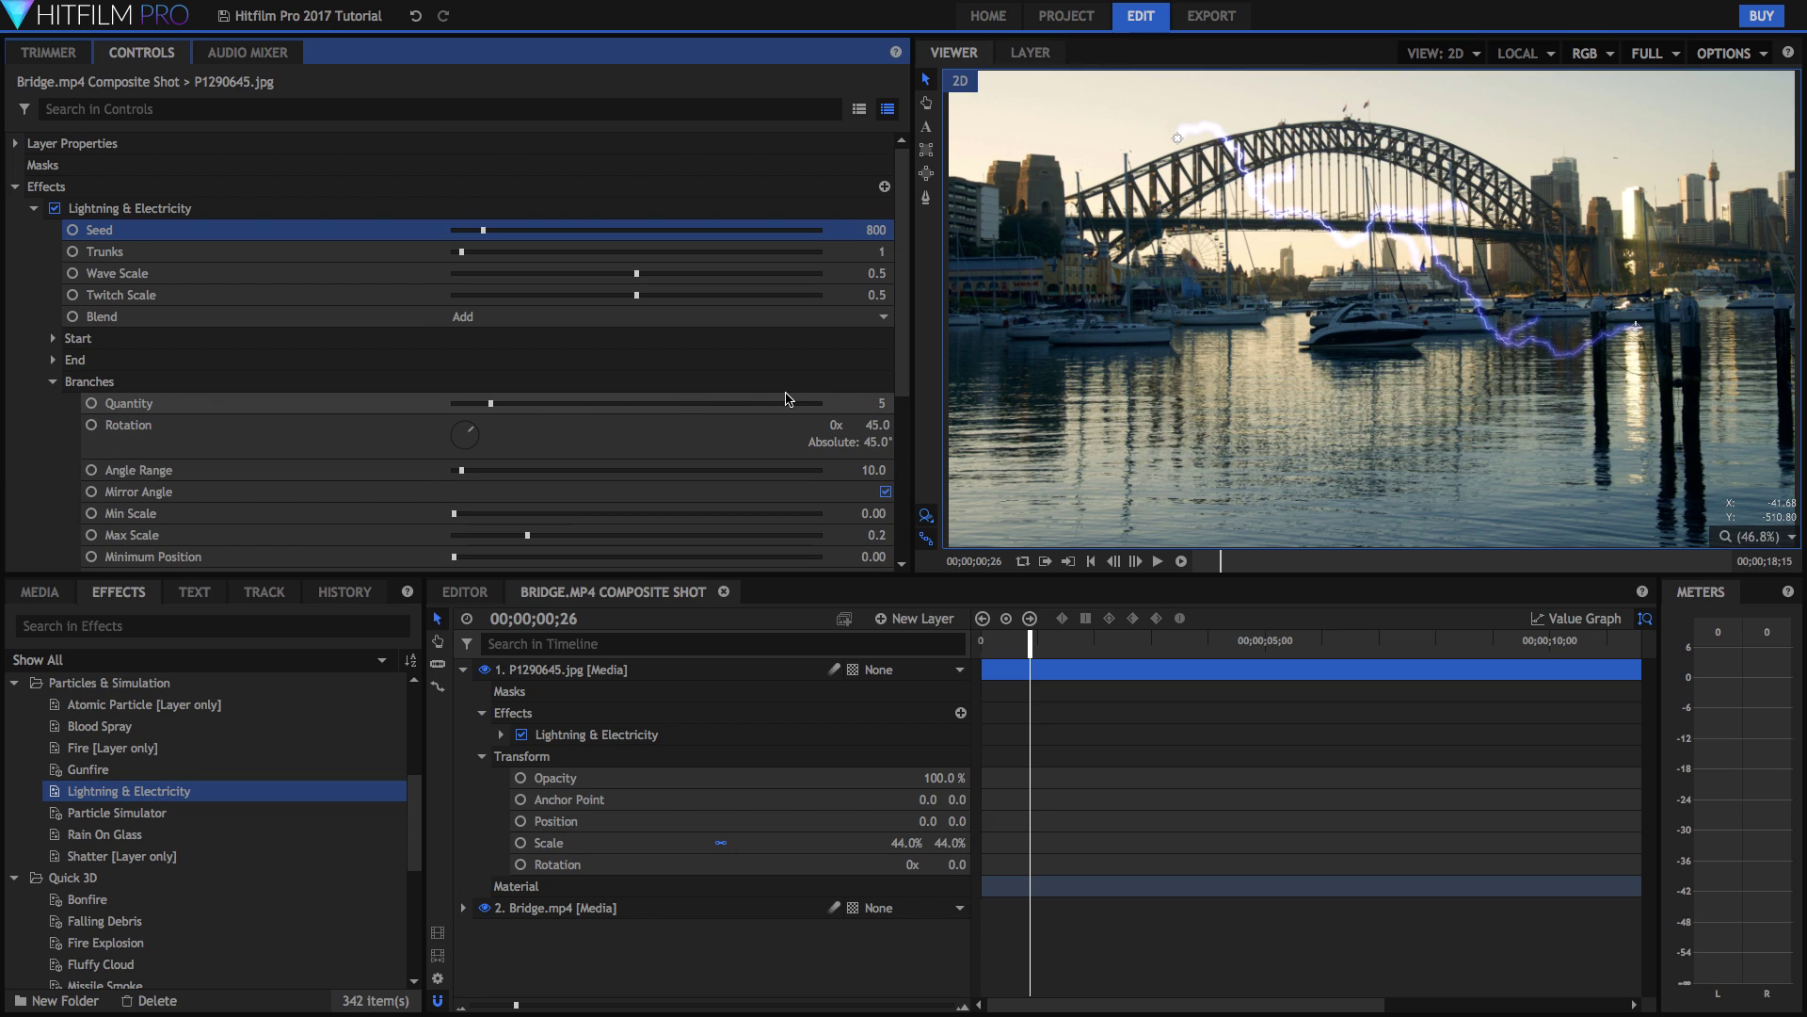
pyautogui.click(221, 208)
pyautogui.press('Delete')
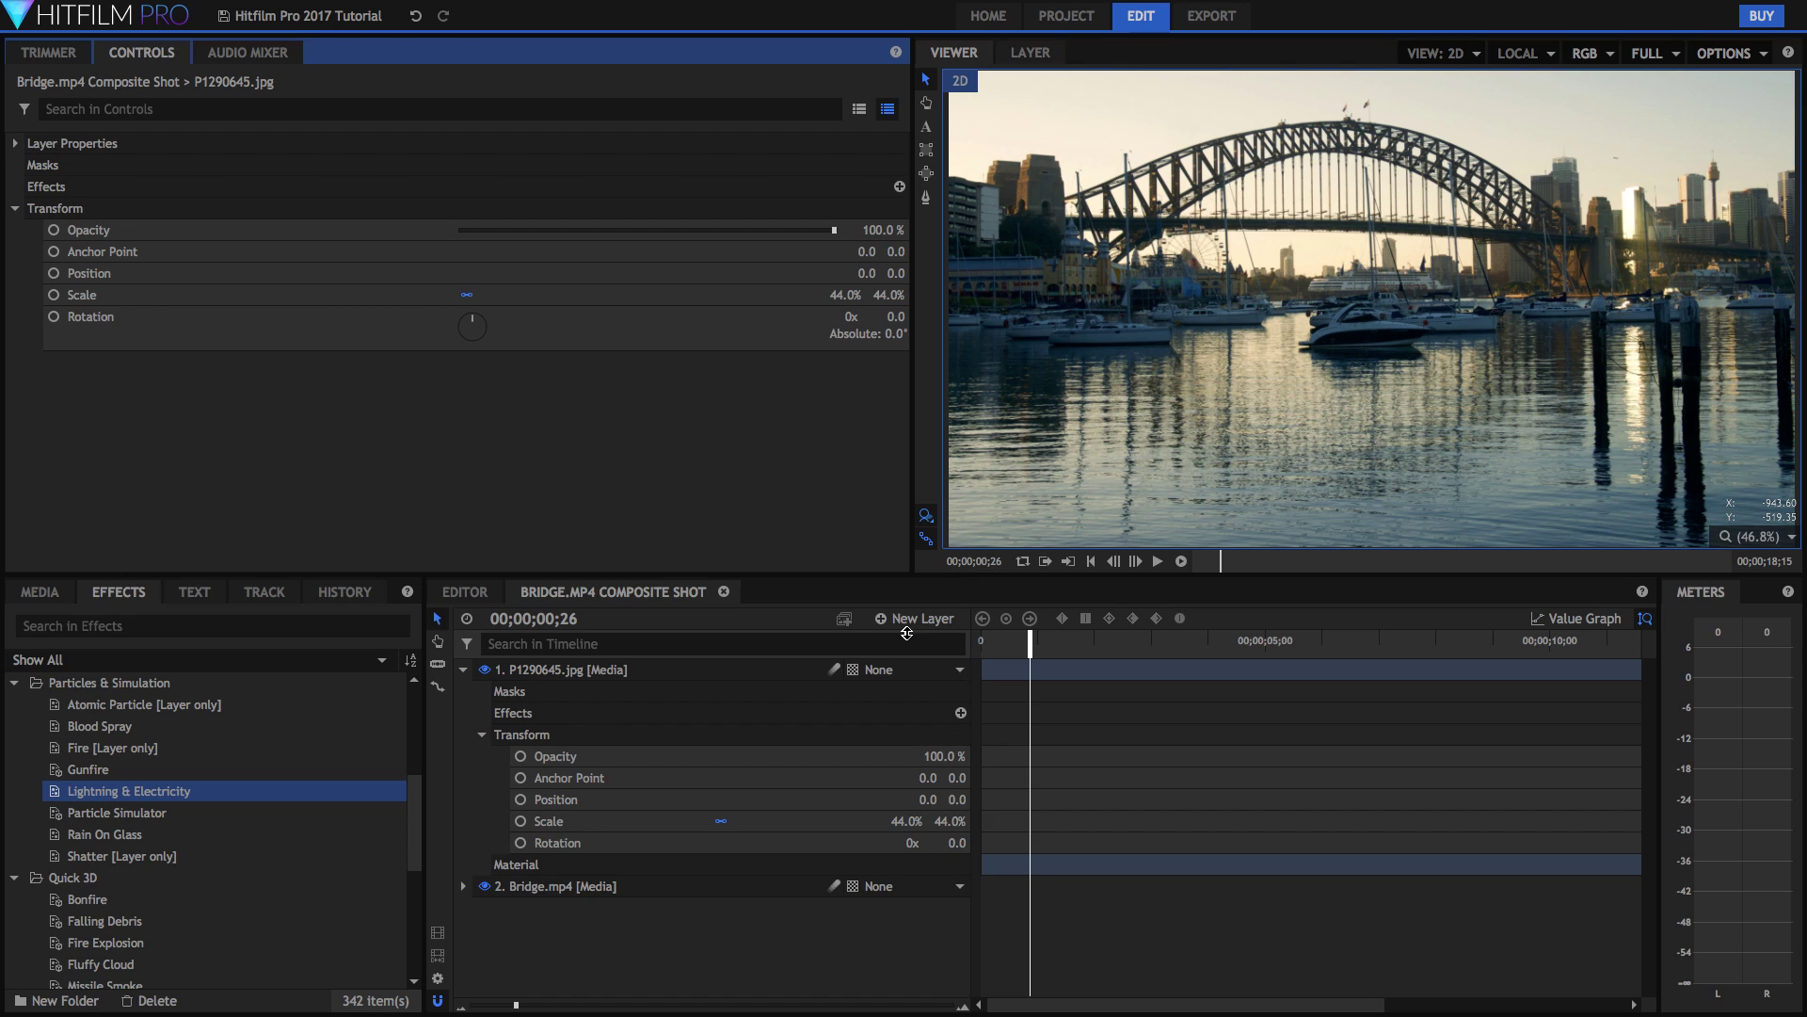
# - Widen the viewer, show and redock the History panel, then bring up View > Workspace
pyautogui.moveTo(913, 482); pyautogui.dragTo(715, 482)
pyautogui.click(349, 591)
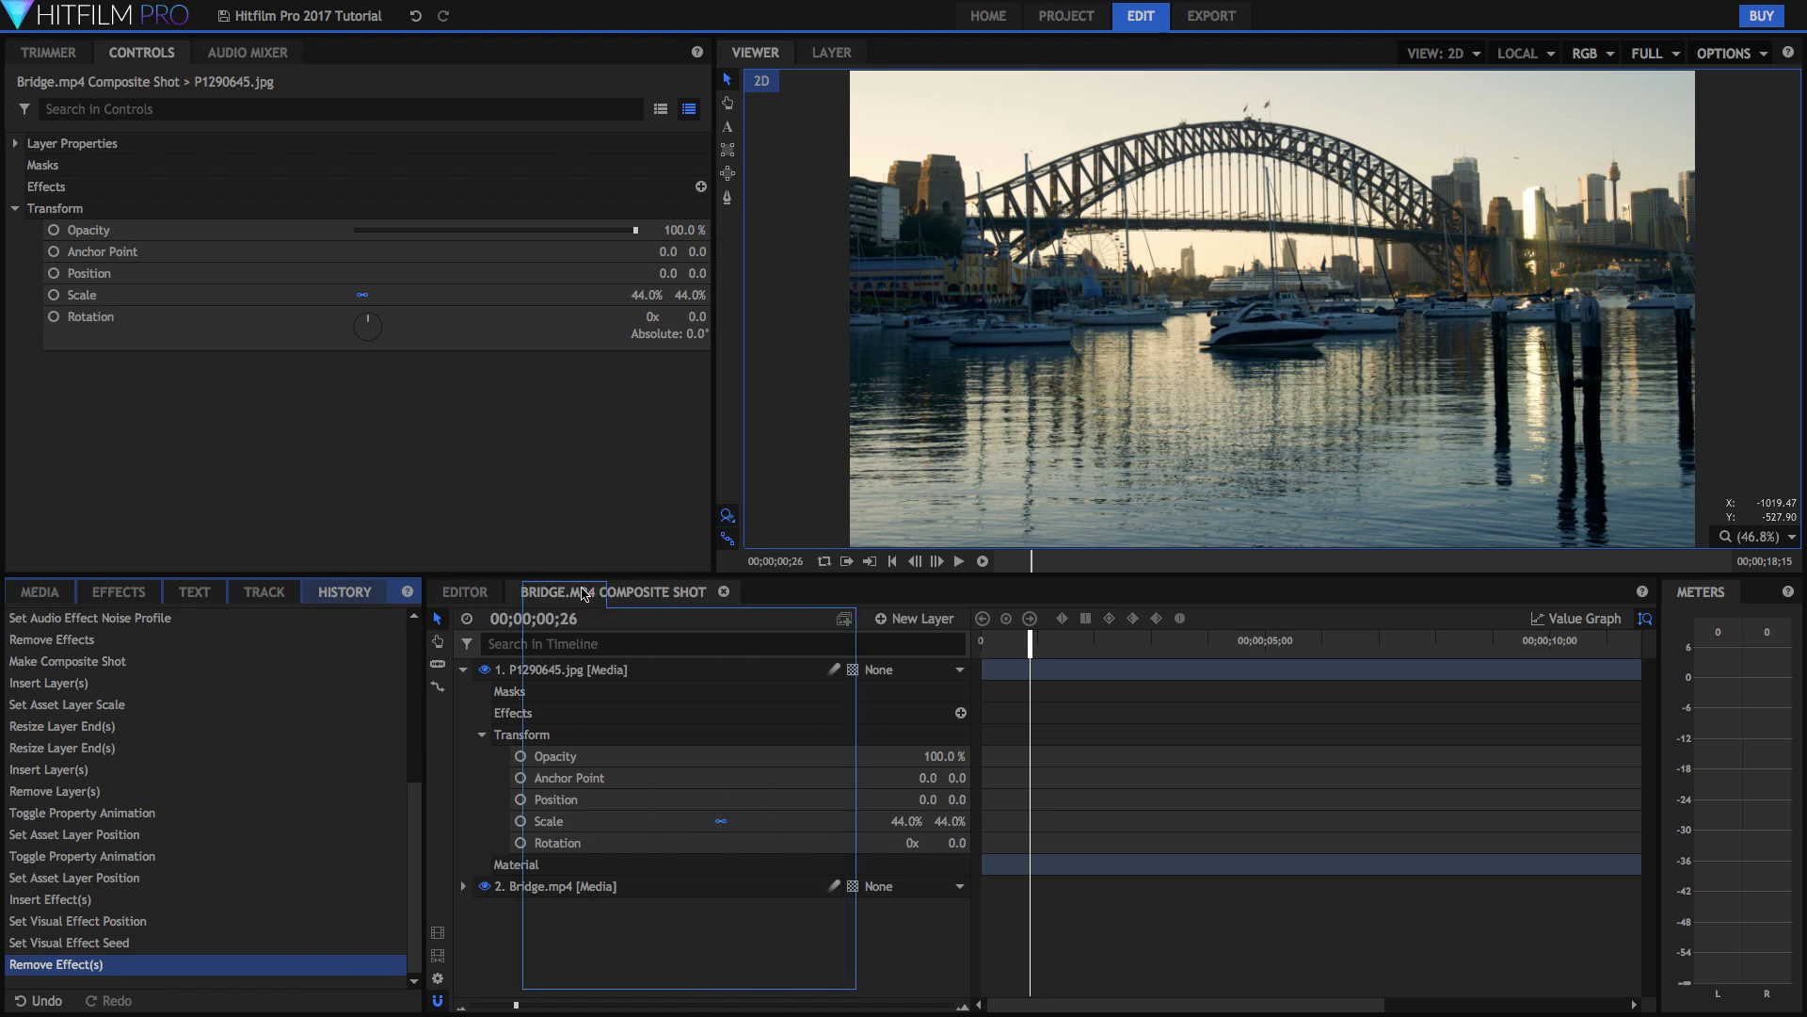
pyautogui.moveTo(348, 591)
pyautogui.mouseDown()
pyautogui.moveTo(348, 53)
pyautogui.moveTo(332, 593)
pyautogui.mouseUp()
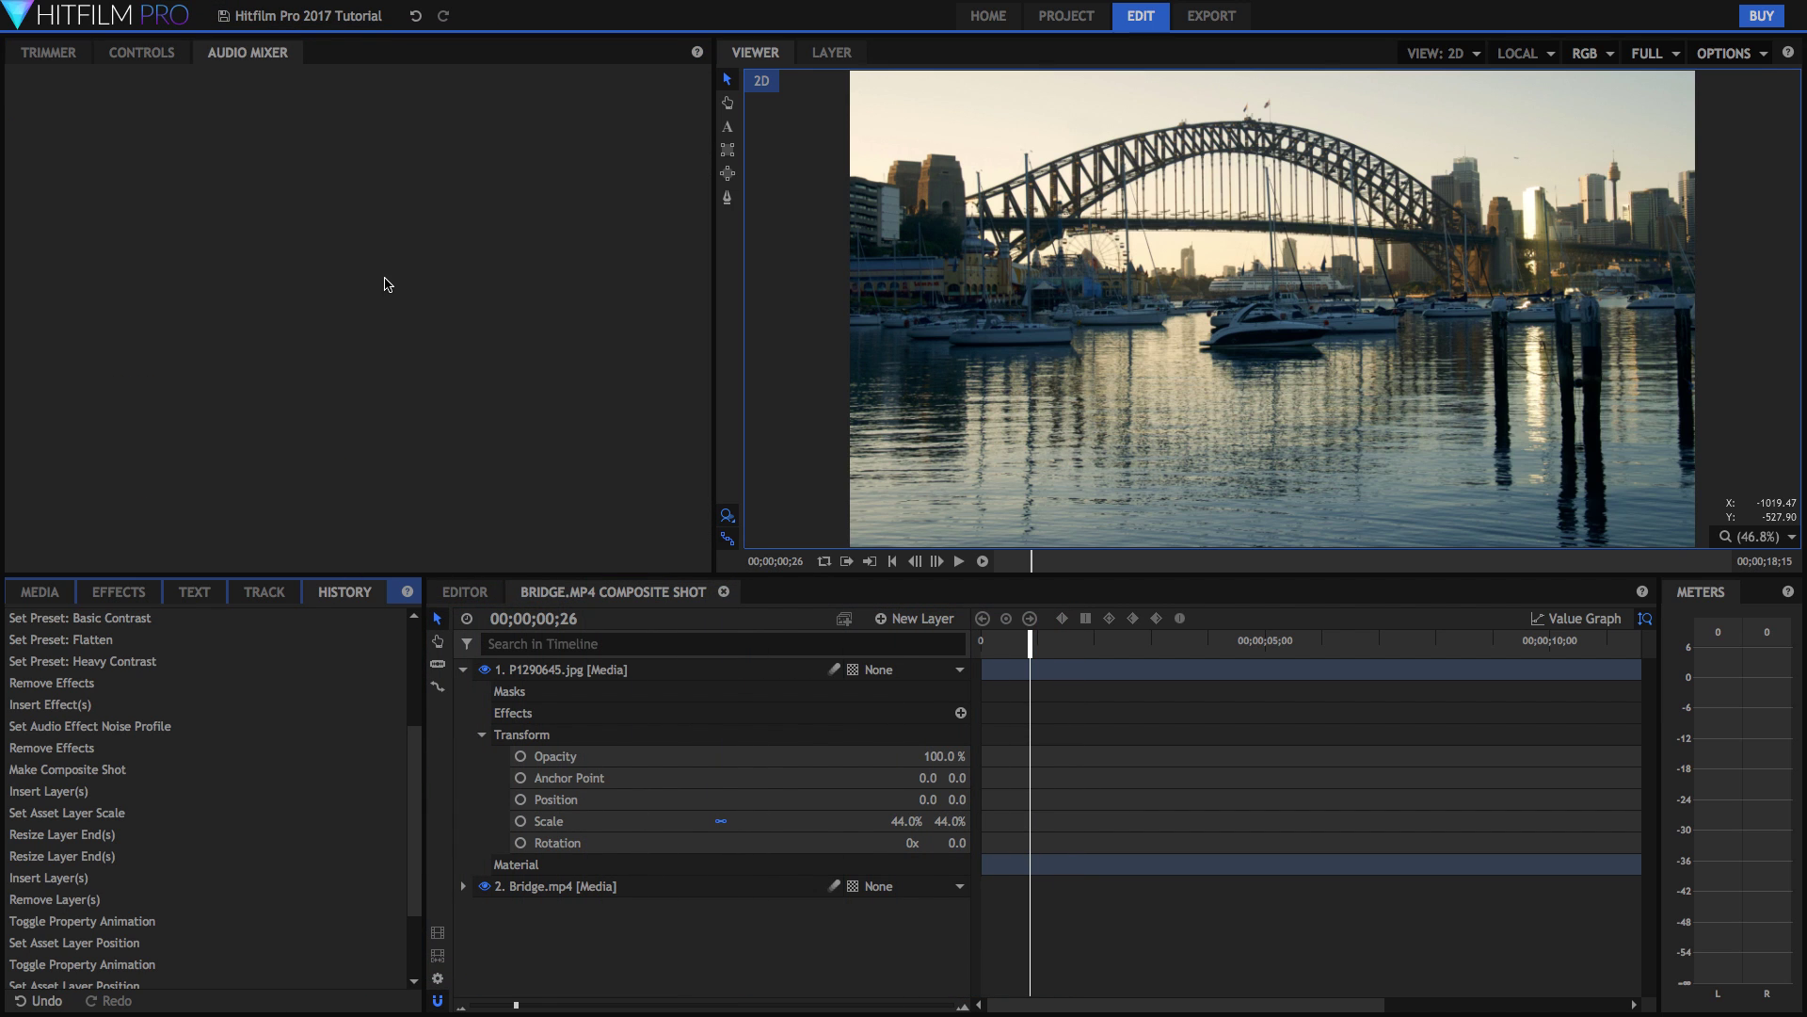
pyautogui.moveTo(393, 4)
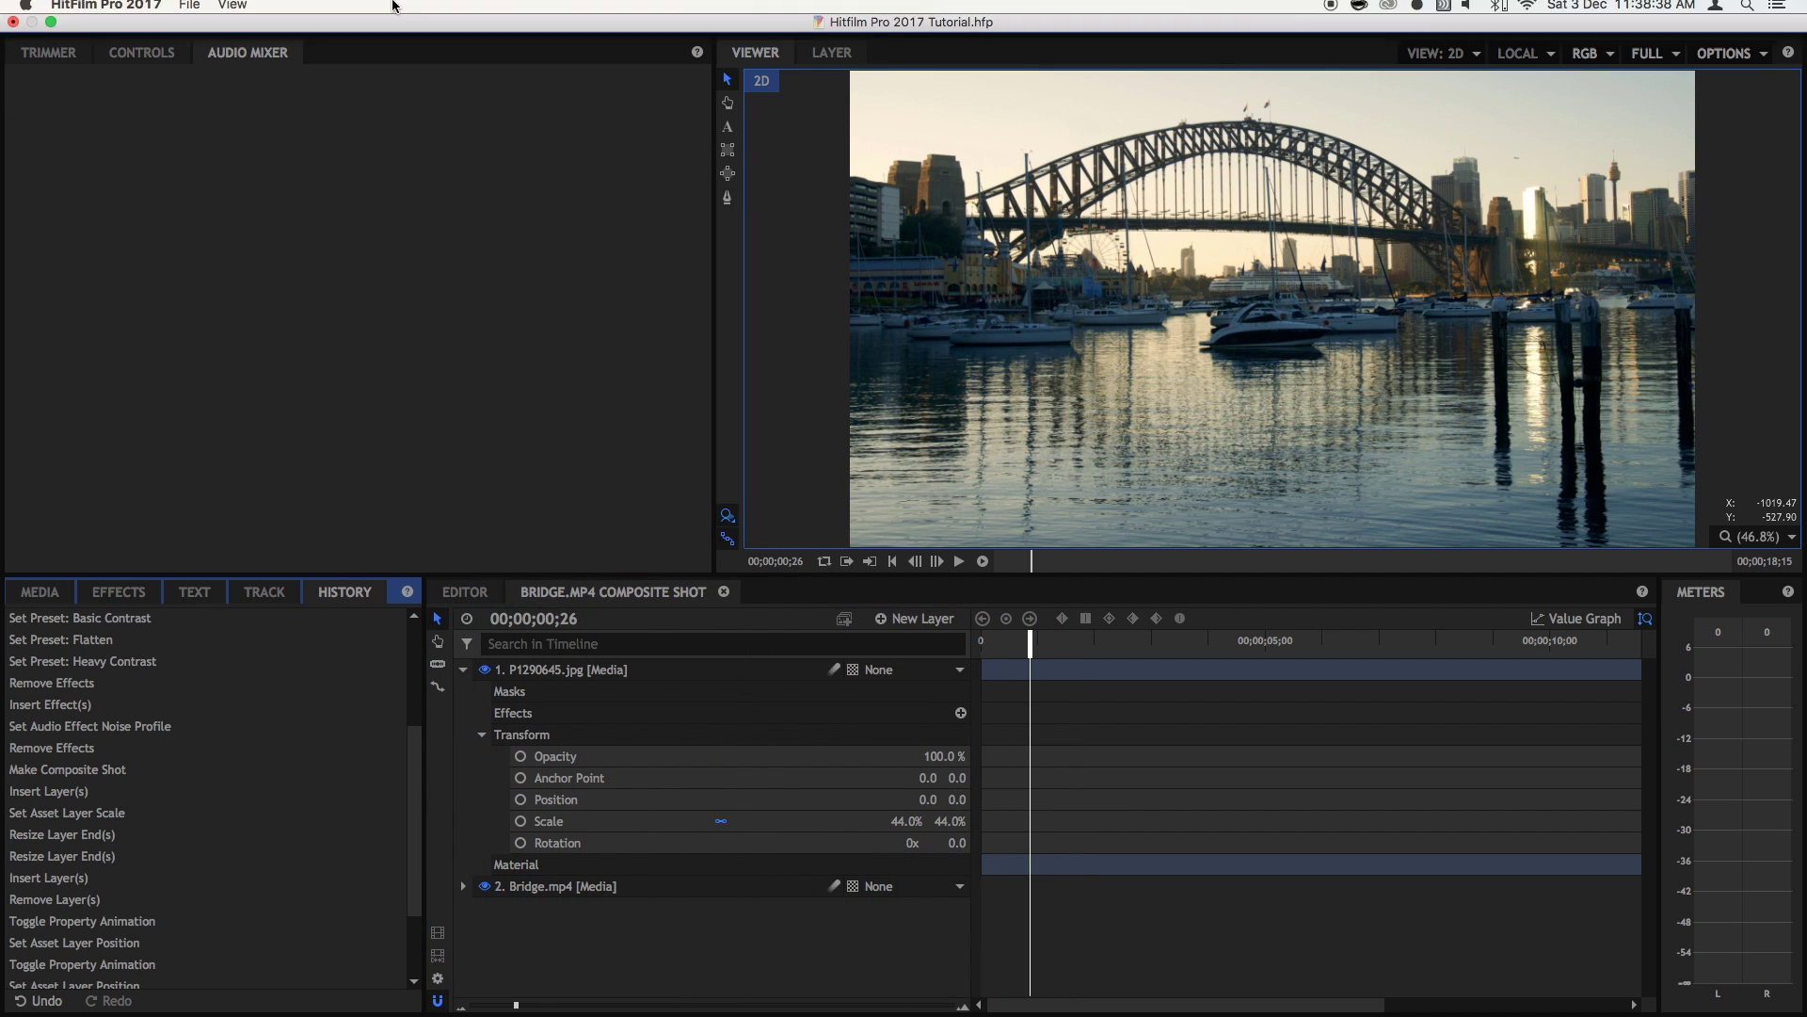
pyautogui.click(235, 9)
# - Switch to the Compositing workspace so the Scopes panel shows Parade and Vectorscope readouts
pyautogui.moveTo(303, 139)
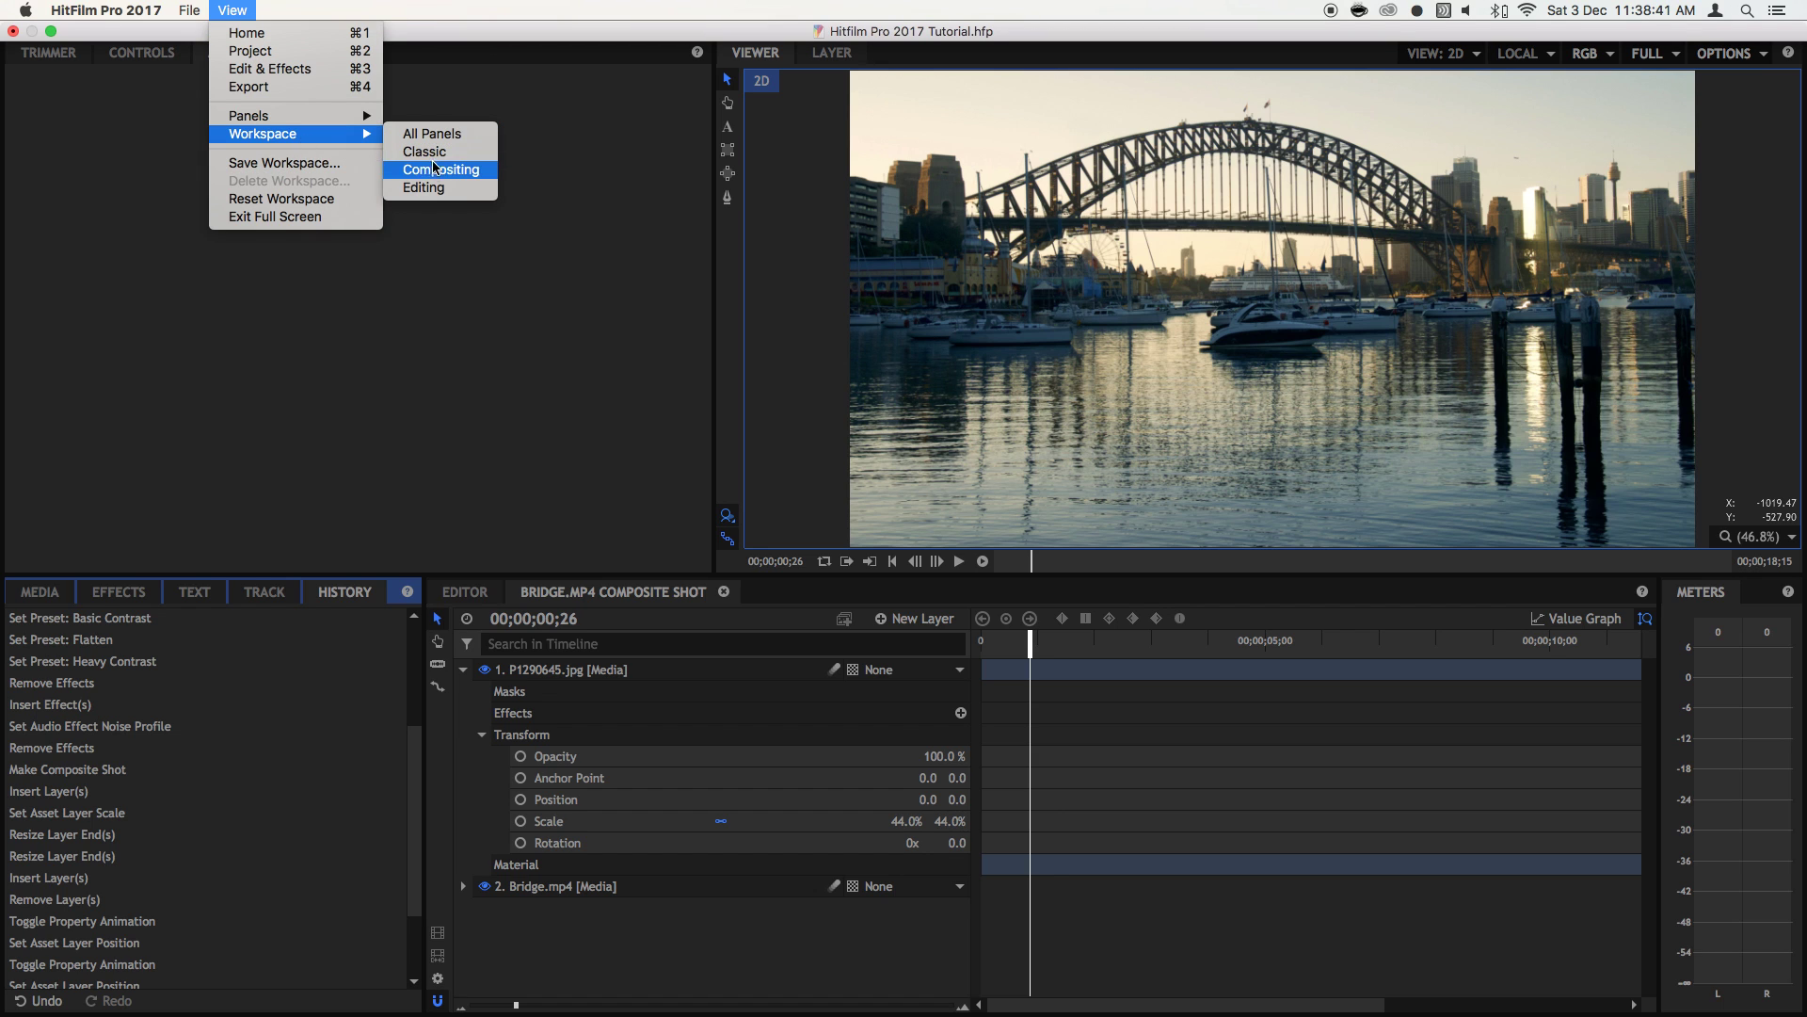
pyautogui.click(435, 171)
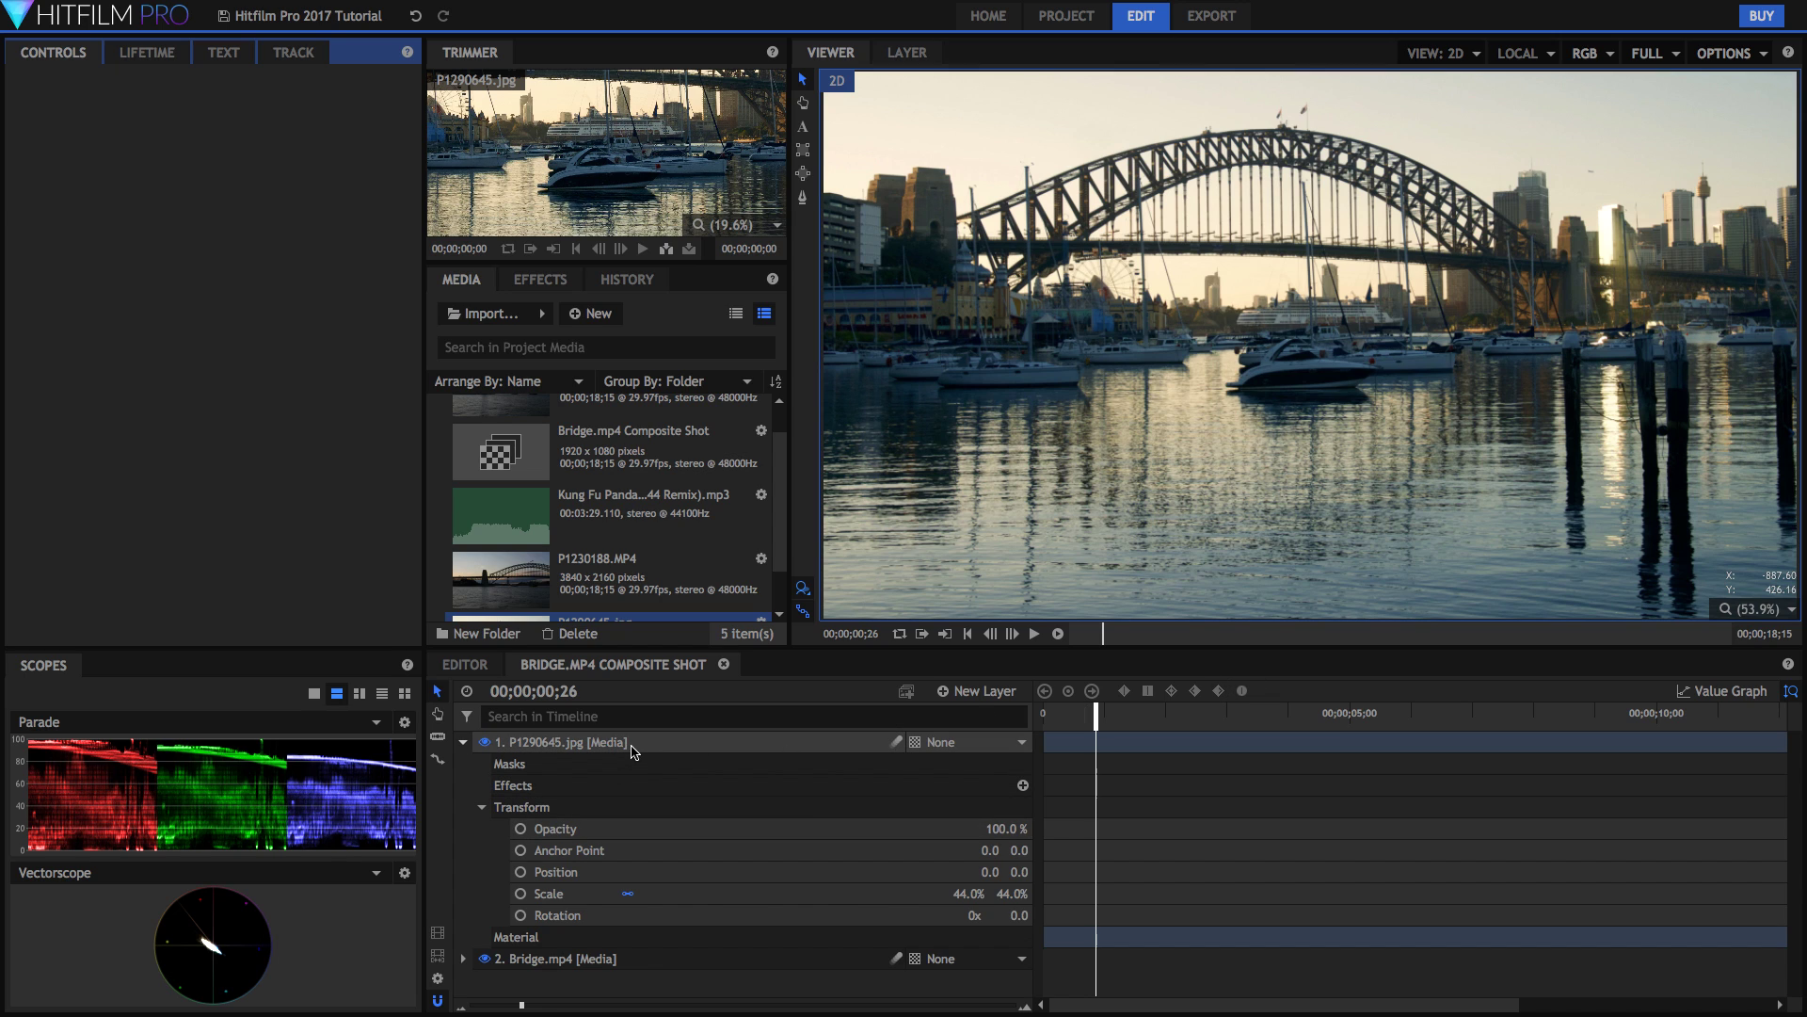
# - Delete the P1290645.jpg layer from the shot and select the Bridge.mp4 layer
pyautogui.click(633, 751)
pyautogui.press('Delete')
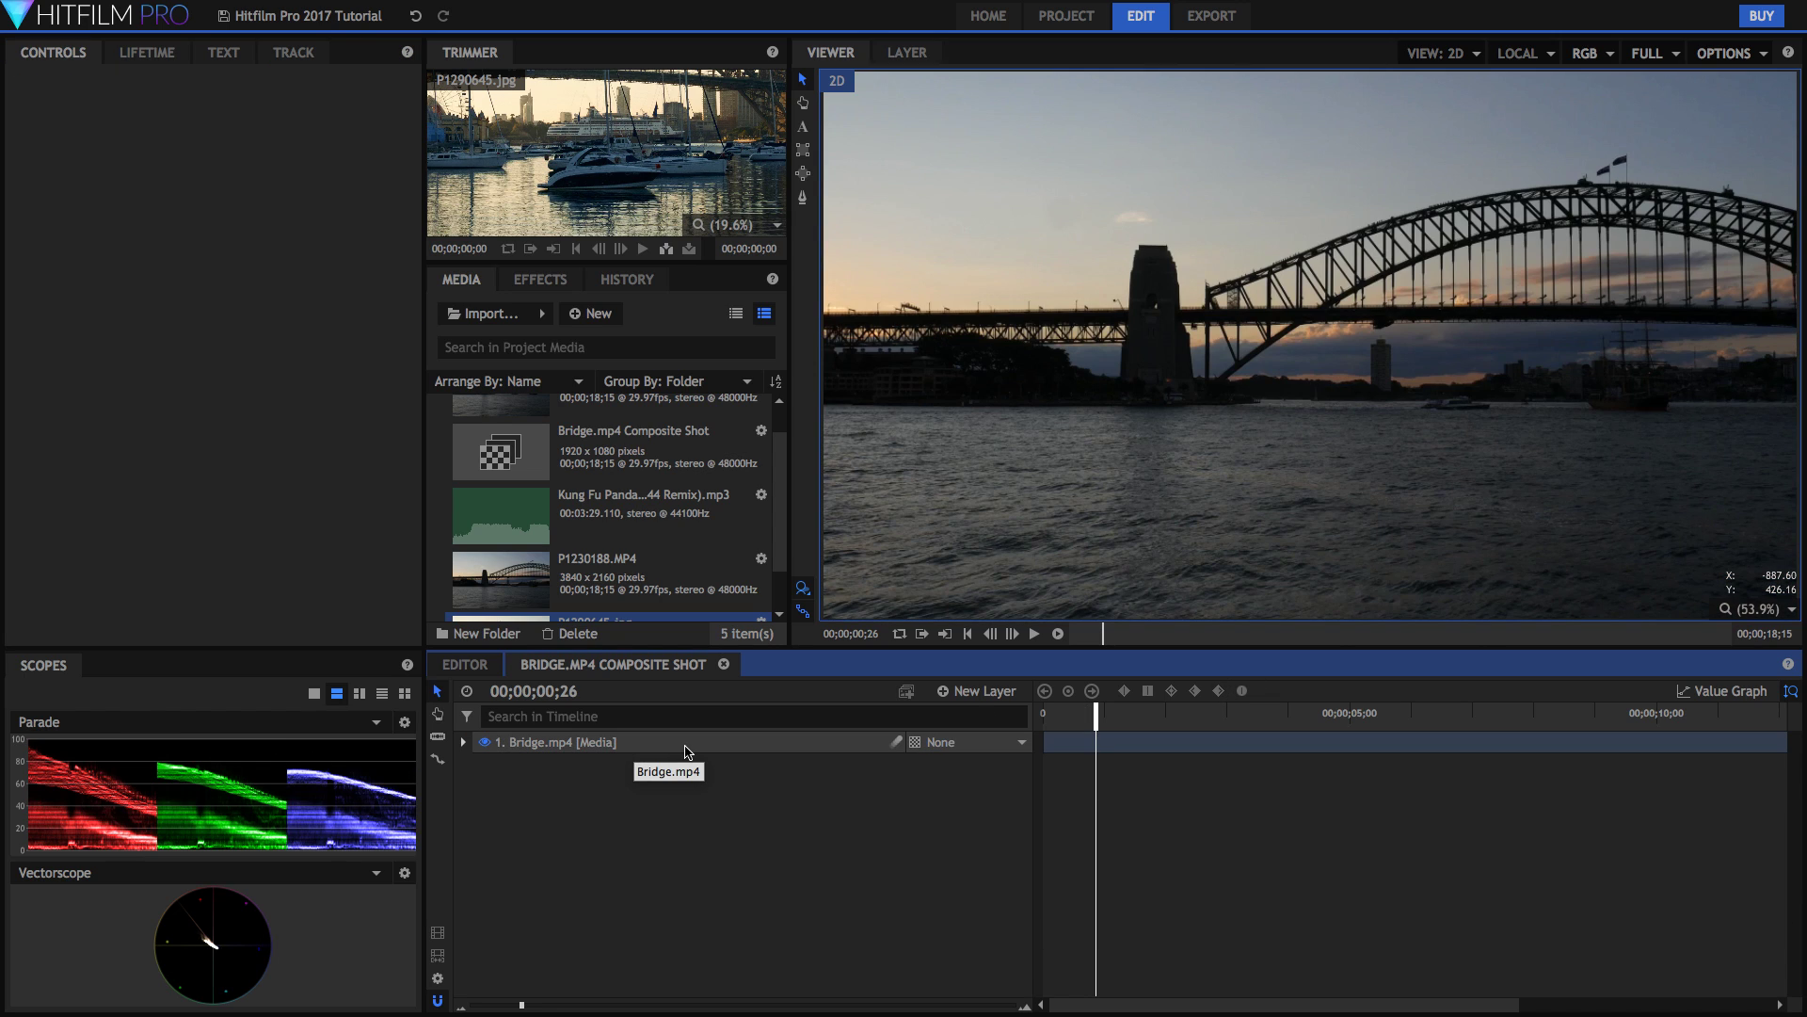
pyautogui.click(686, 744)
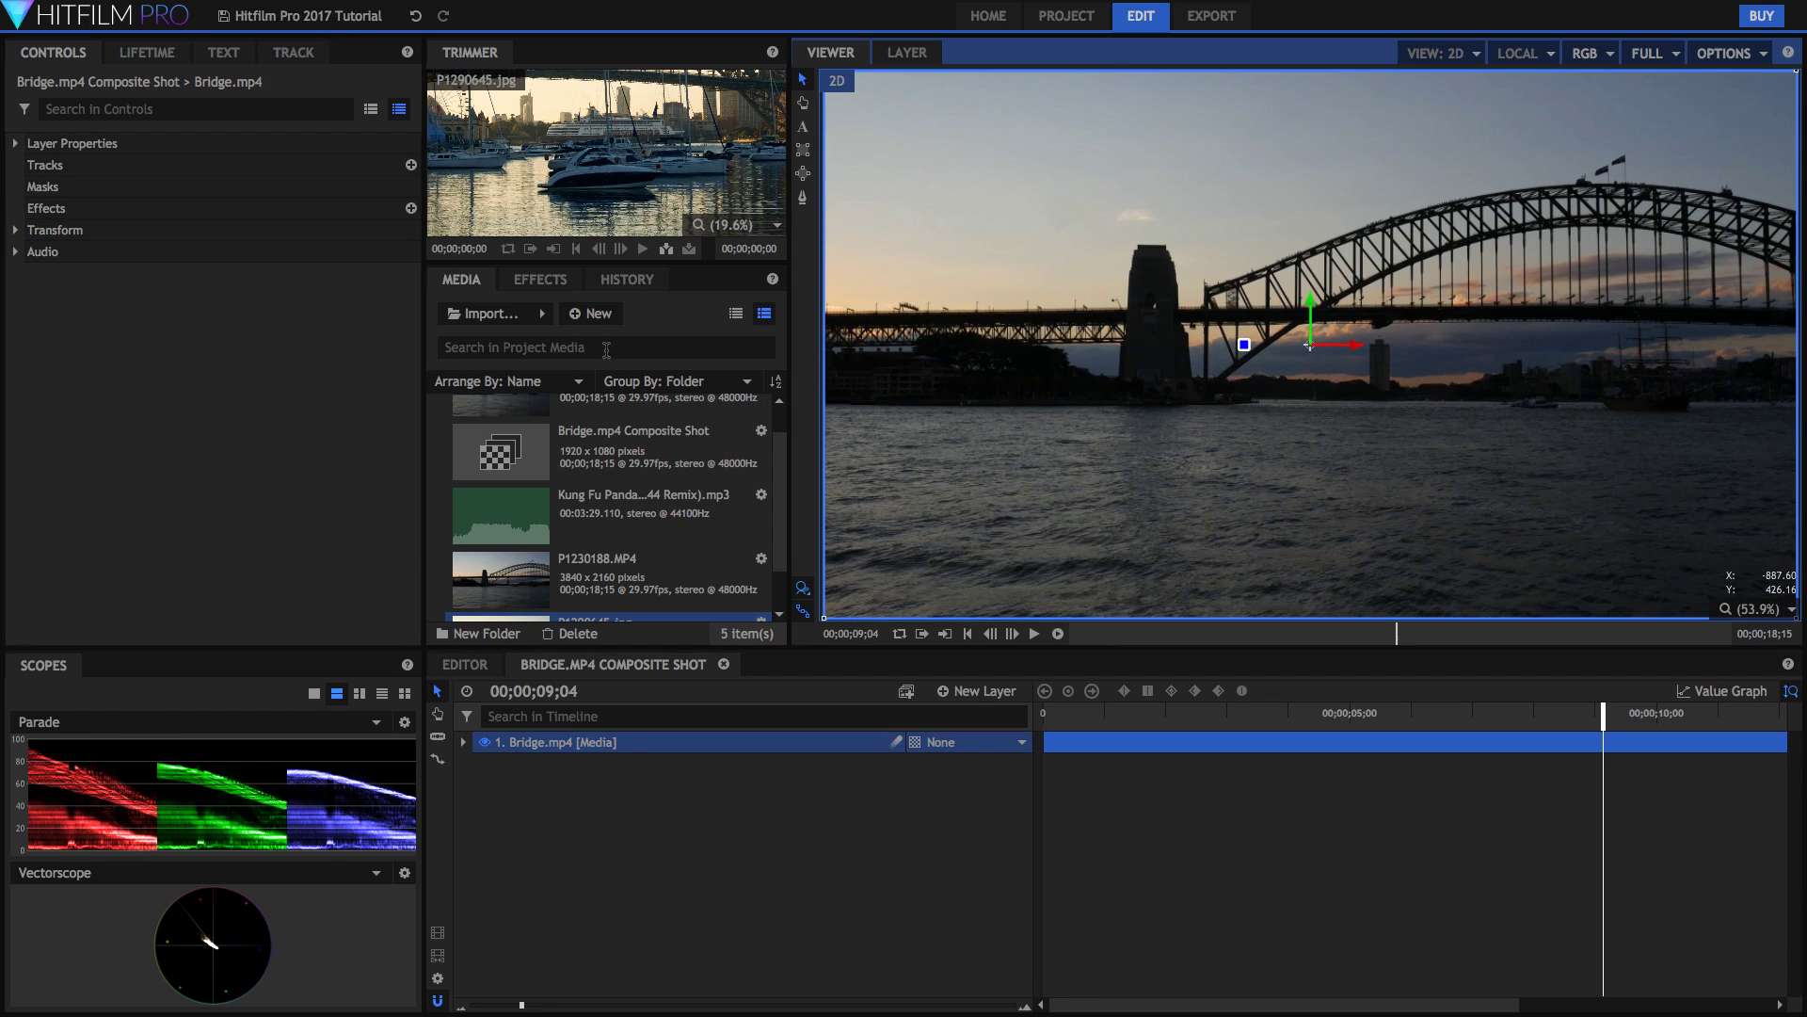
# - In the Effects library, expand Color Correction and Color Grading to list Bleach Bypass and Cine Style
pyautogui.click(553, 288)
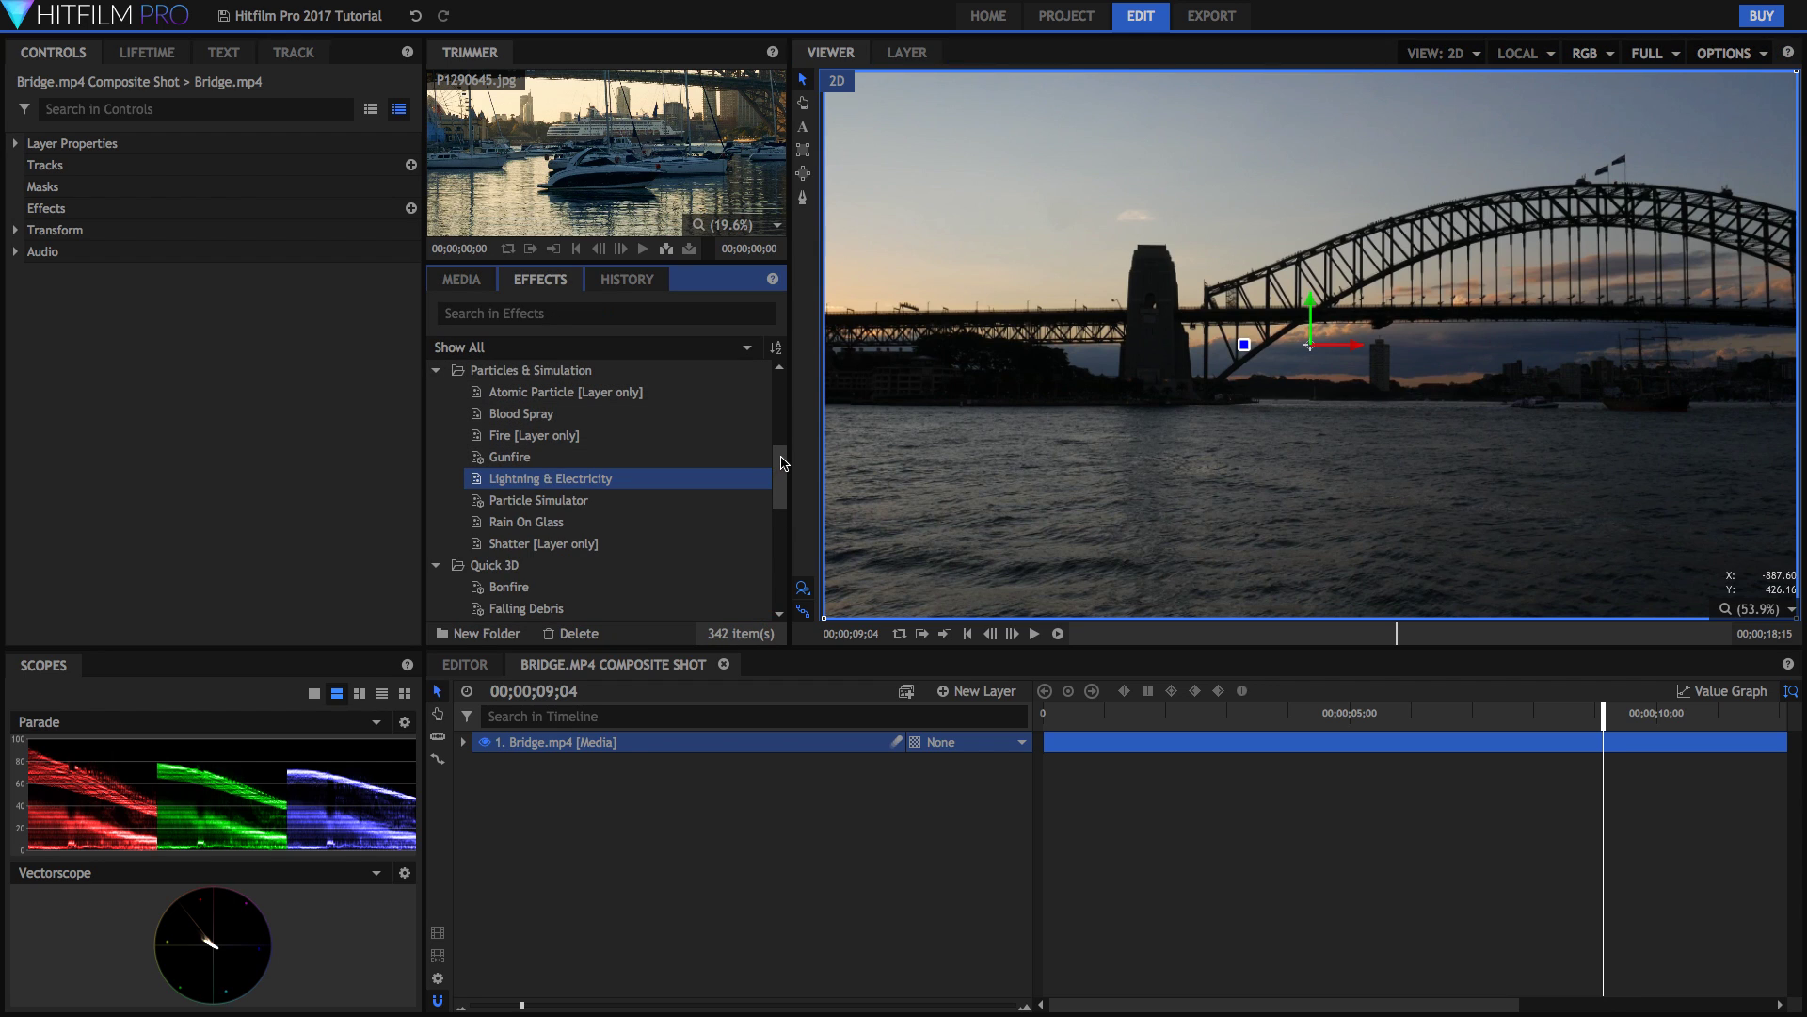
pyautogui.scroll(5, 773, 398)
pyautogui.scroll(1, 774, 398)
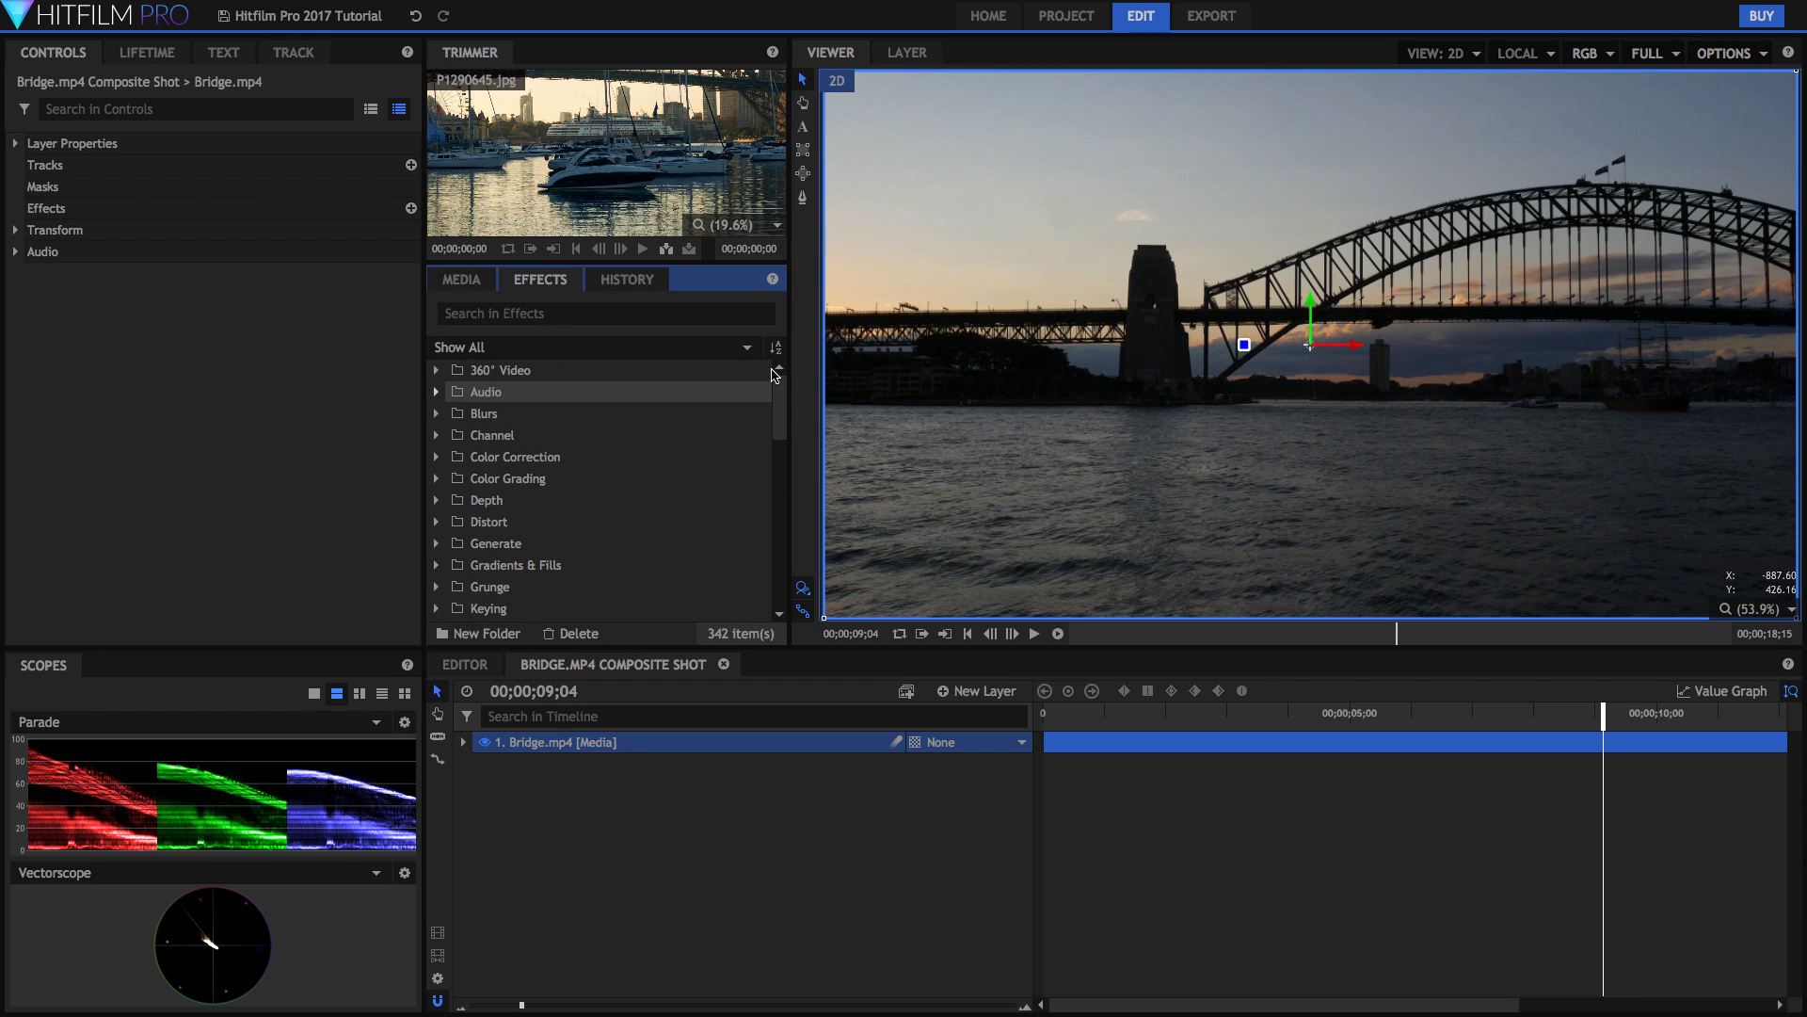
pyautogui.click(436, 456)
pyautogui.scroll(-7, 449, 498)
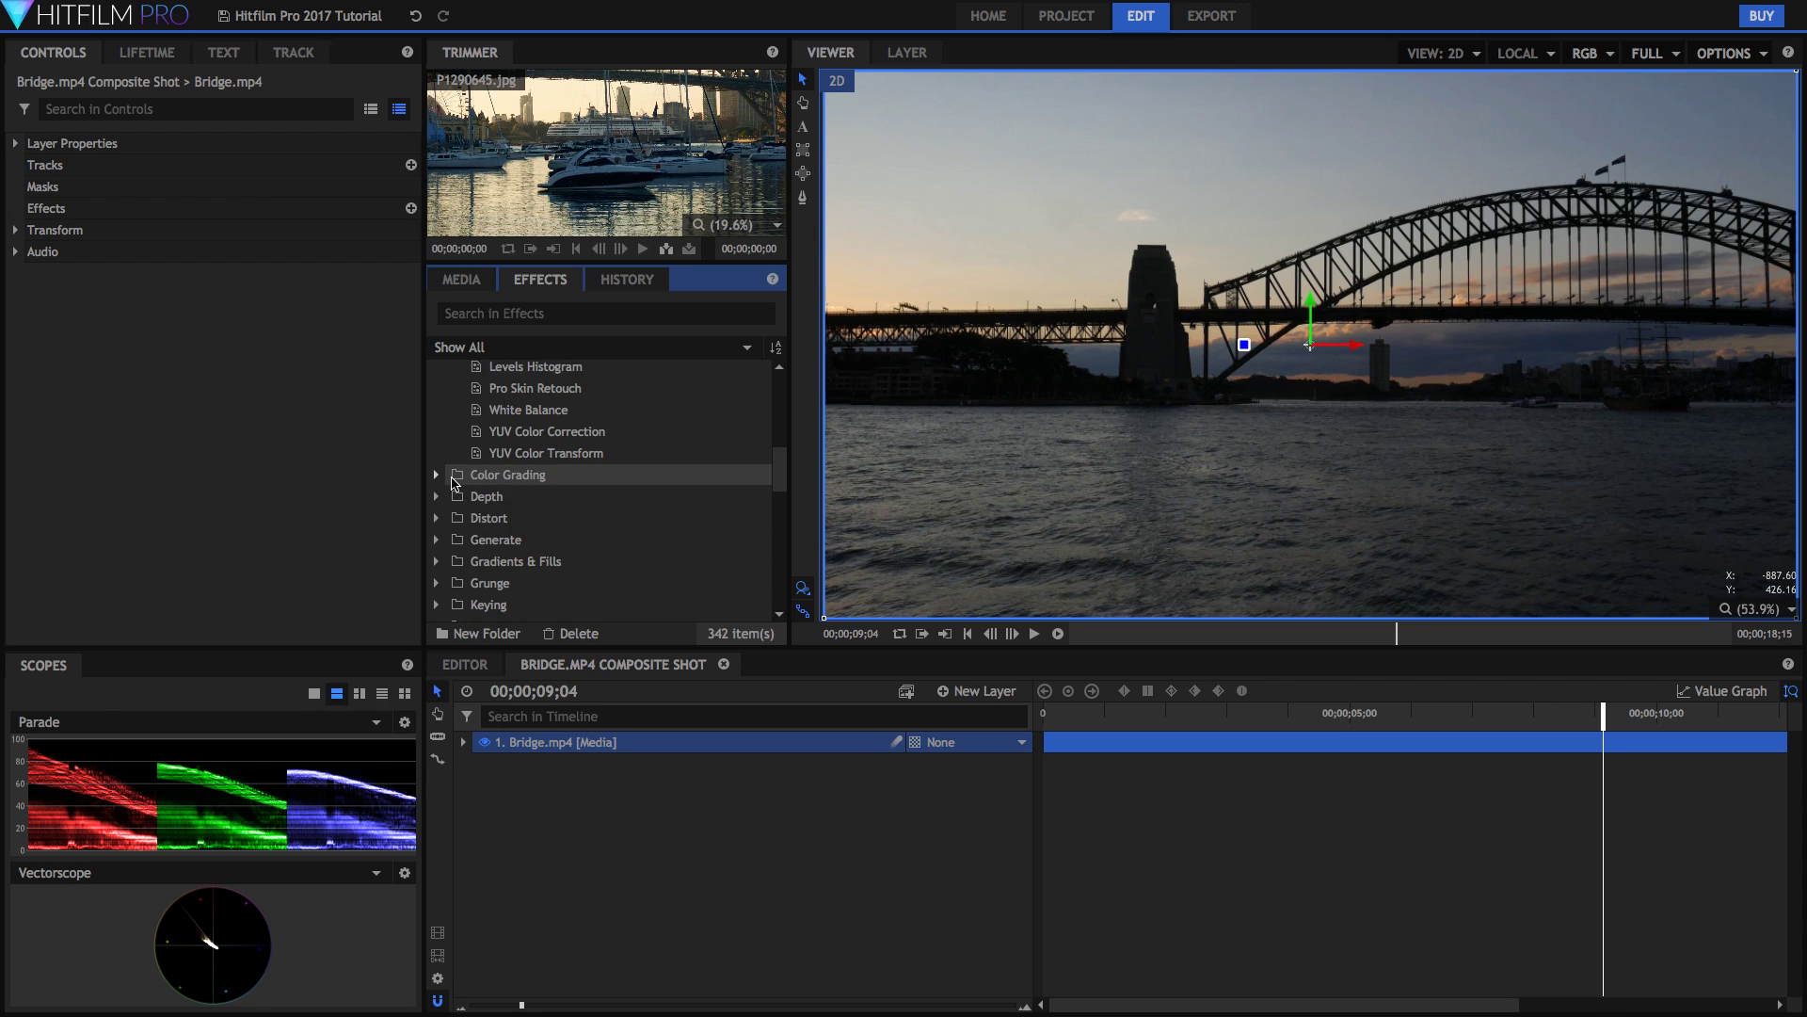
pyautogui.click(438, 476)
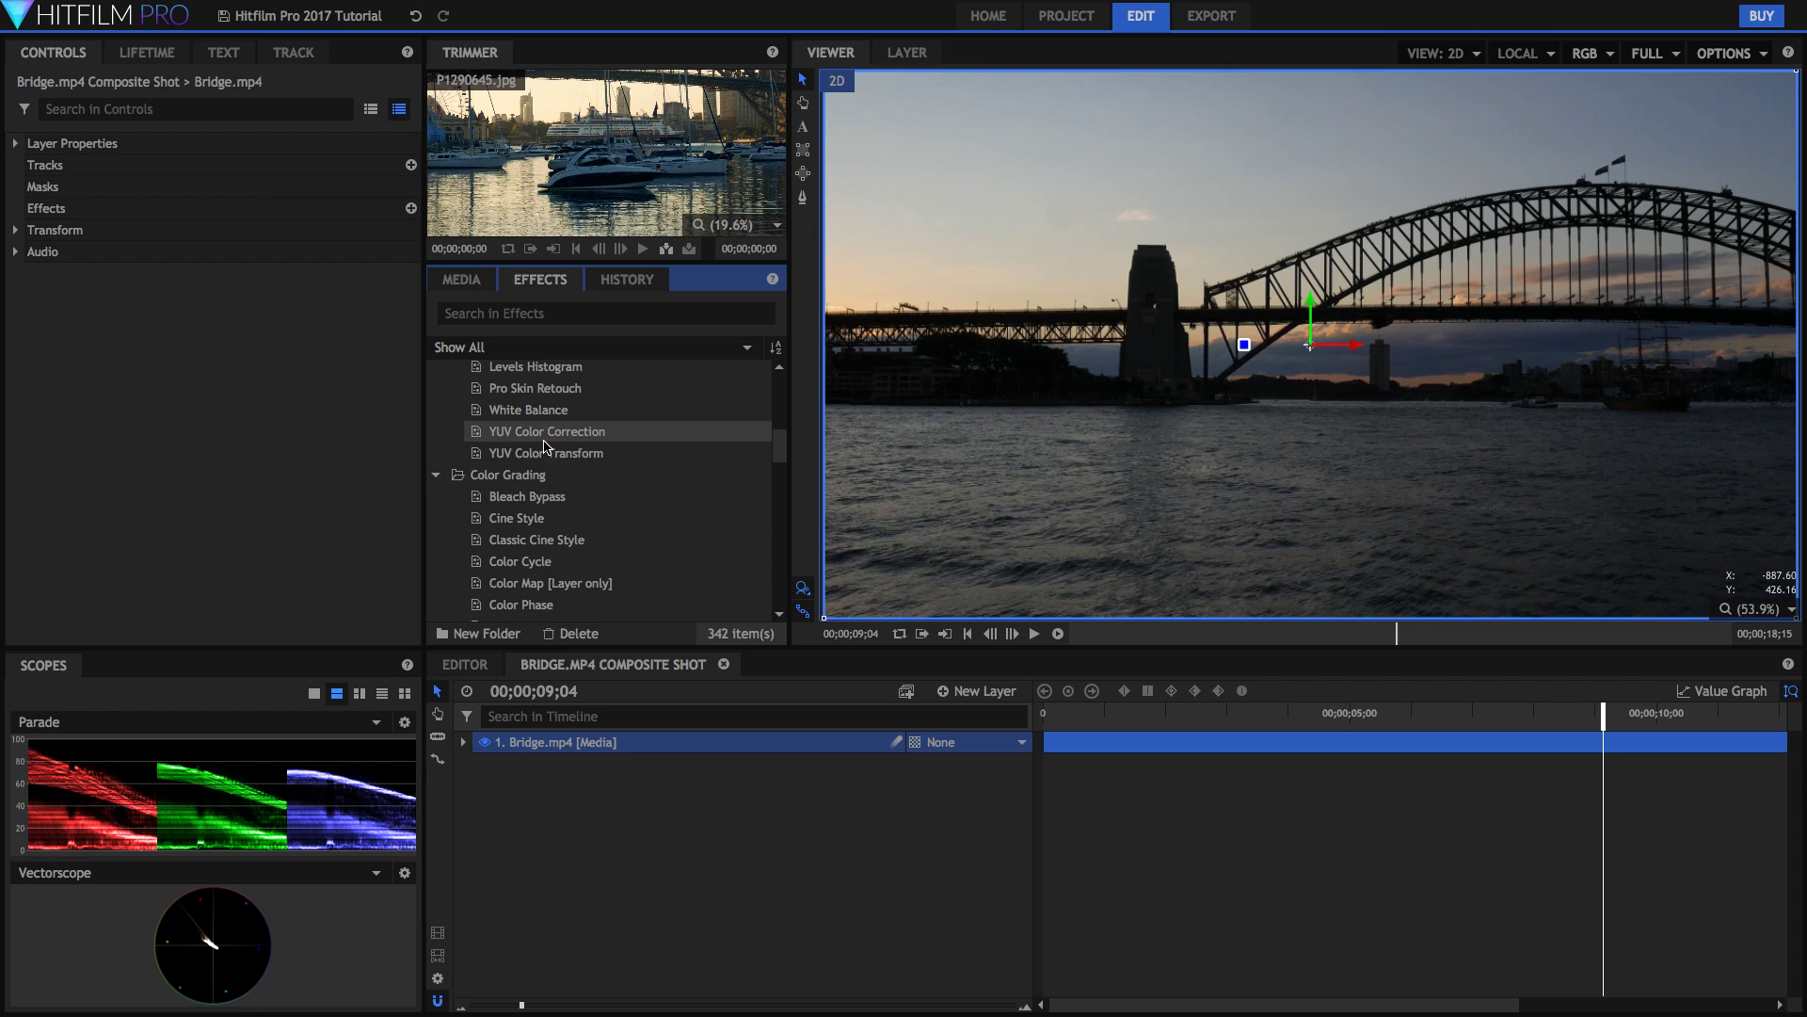
pyautogui.scroll(8, 545, 446)
pyautogui.scroll(-11, 541, 452)
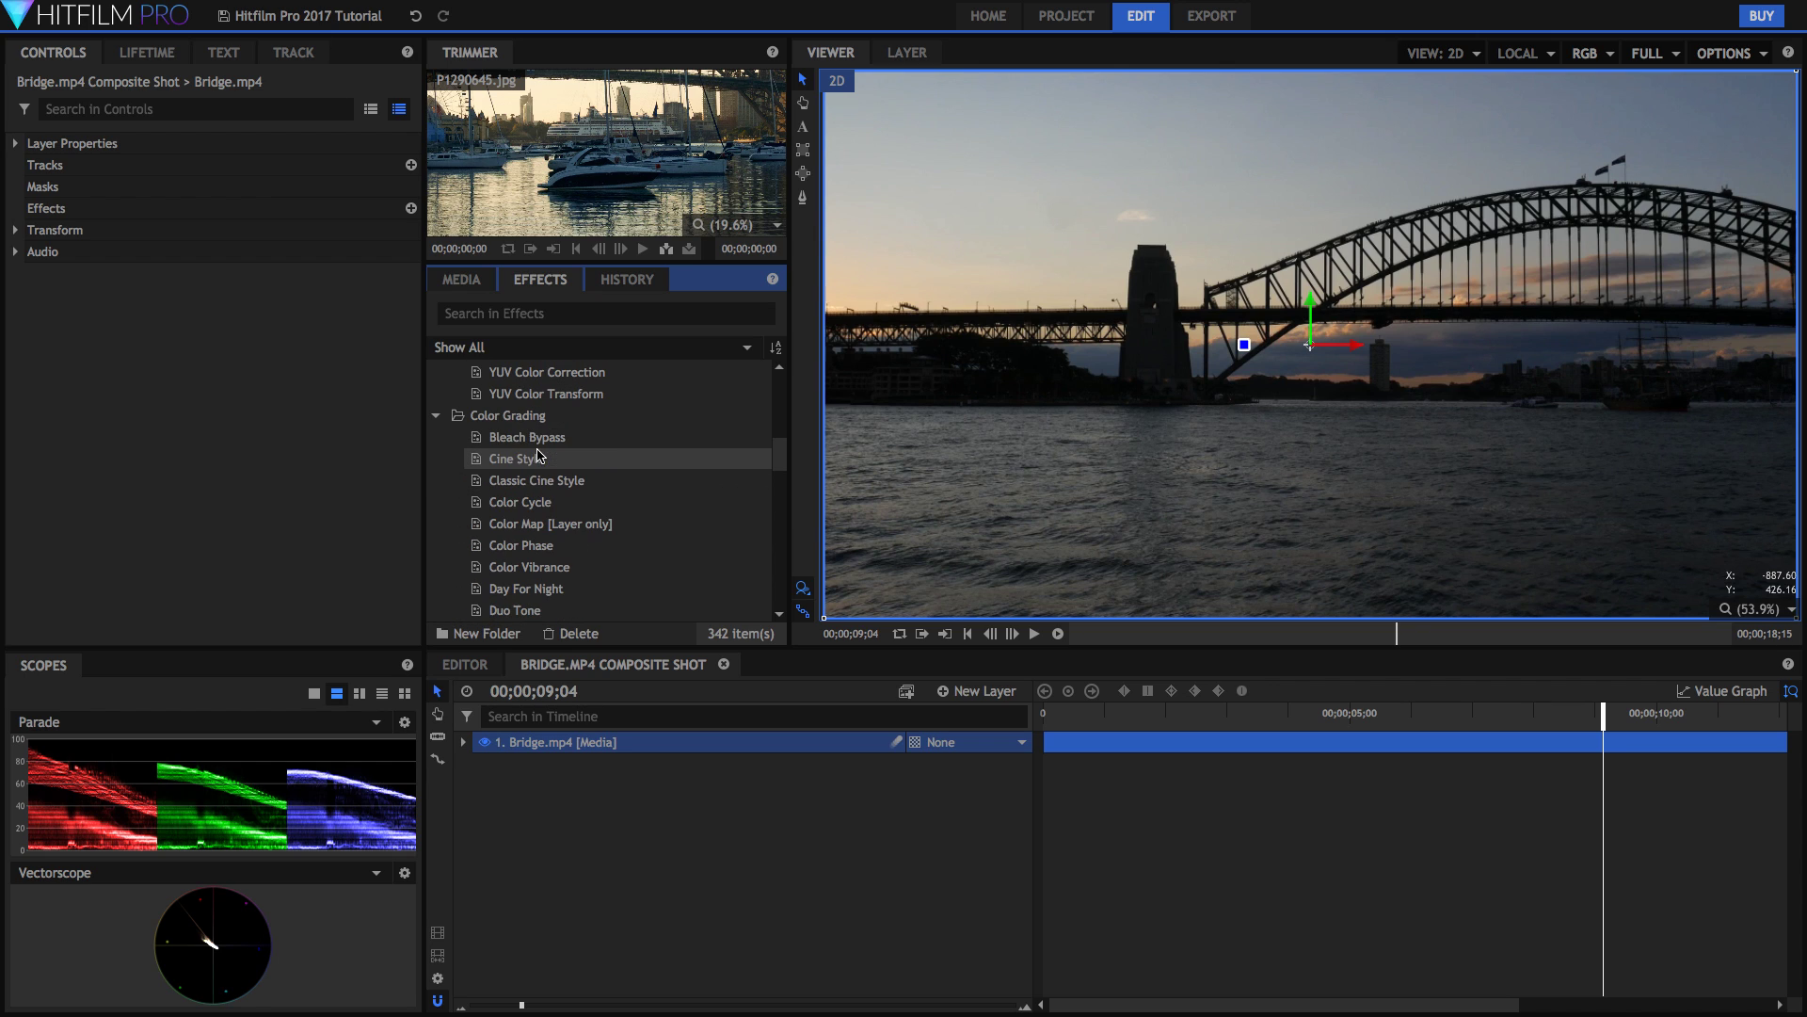
pyautogui.scroll(-1, 539, 454)
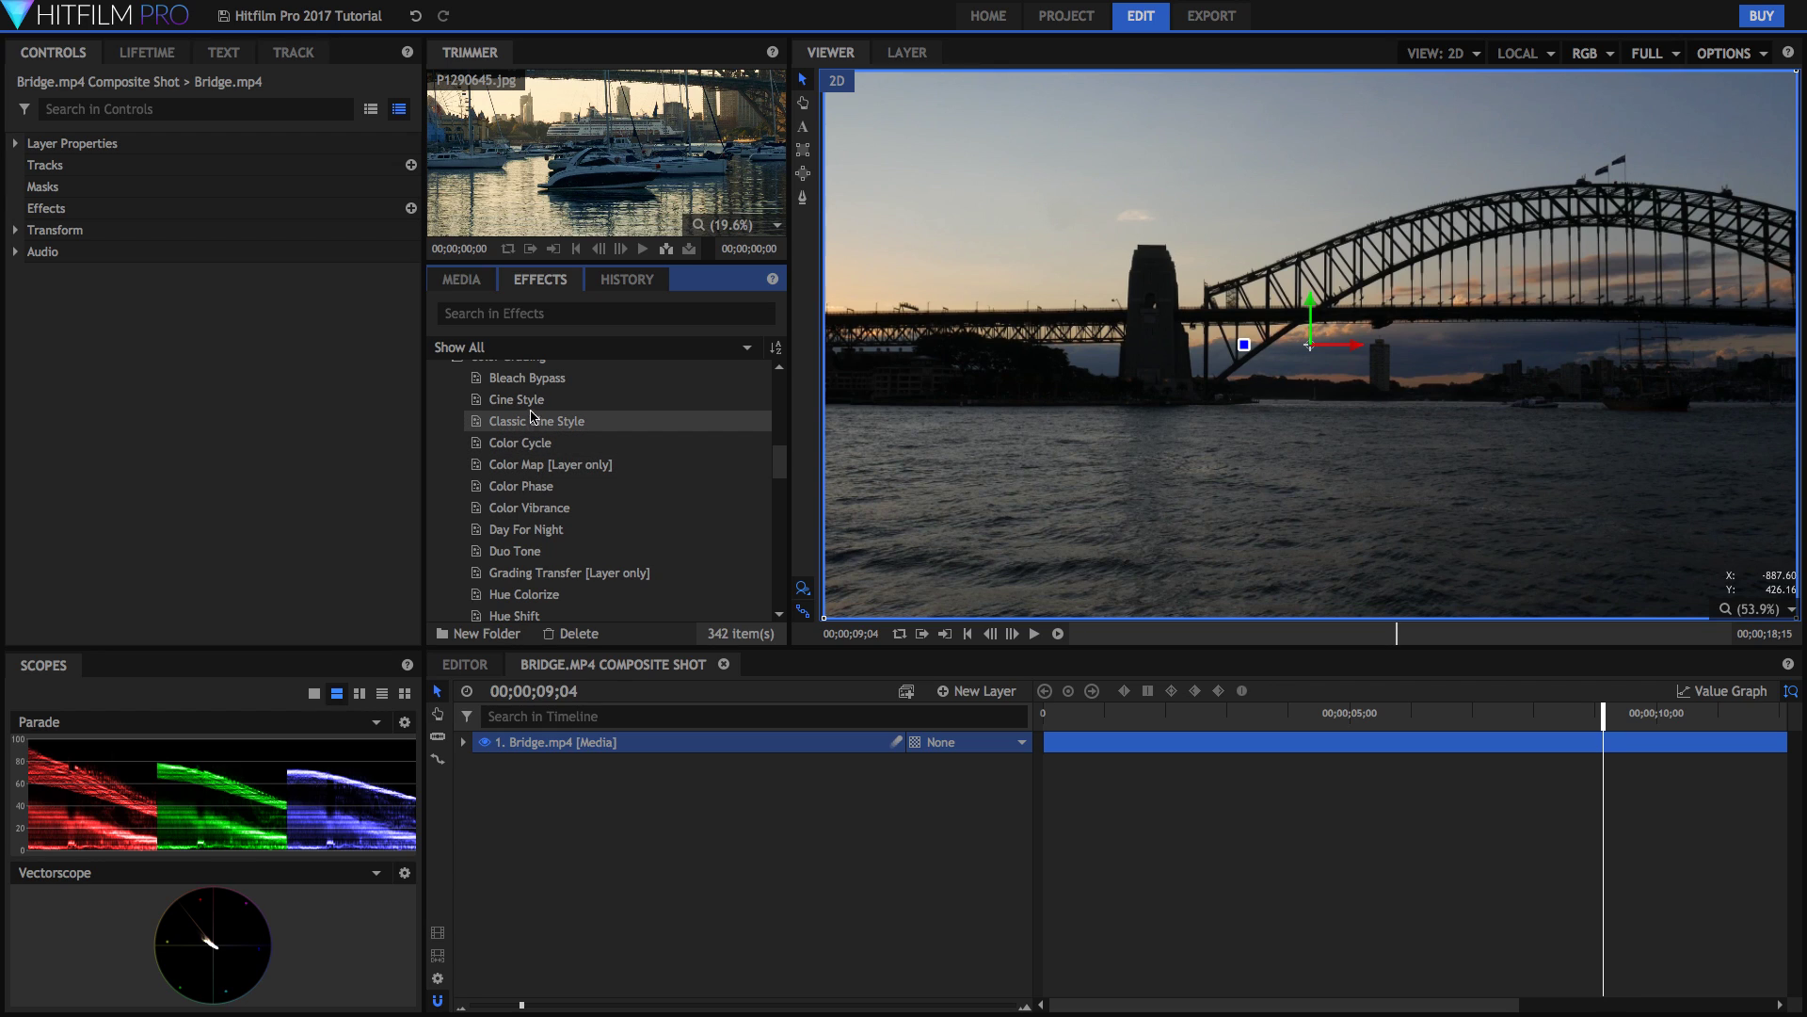
# - Apply the Cine Style effect to the Bridge.mp4 layer and preview it near the start
pyautogui.click(530, 403)
pyautogui.click(684, 754)
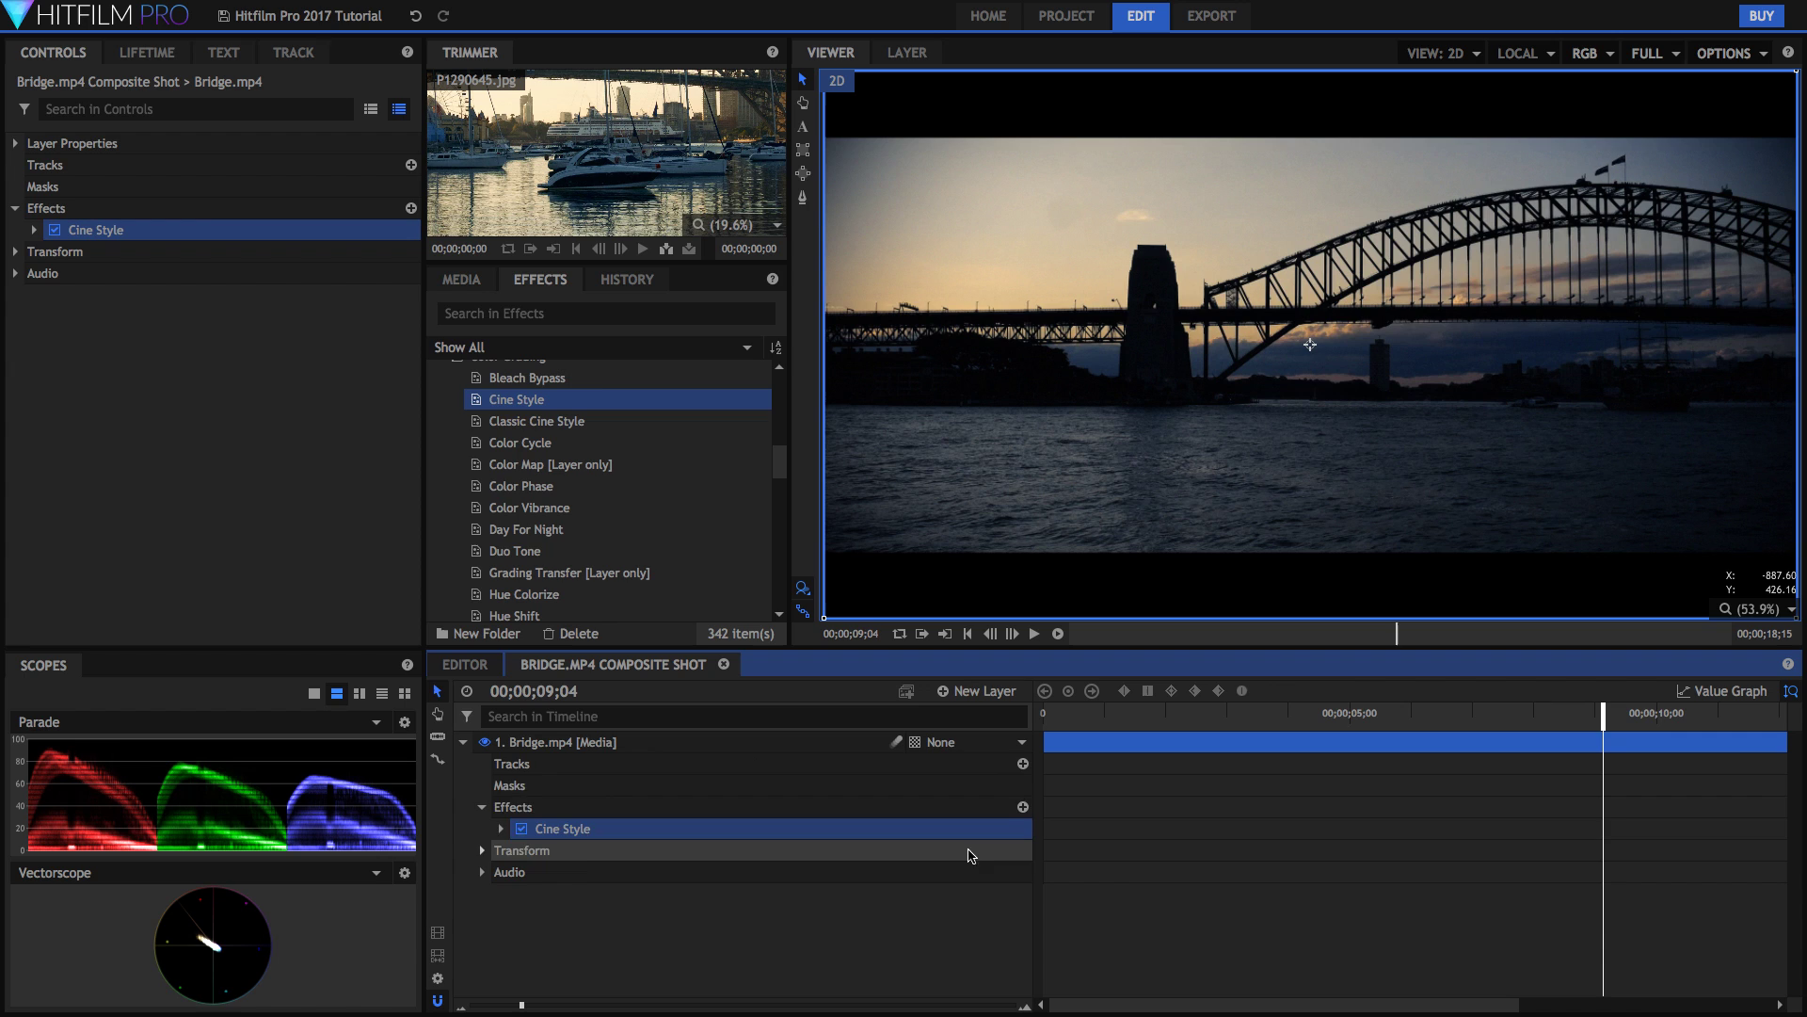
pyautogui.click(1081, 713)
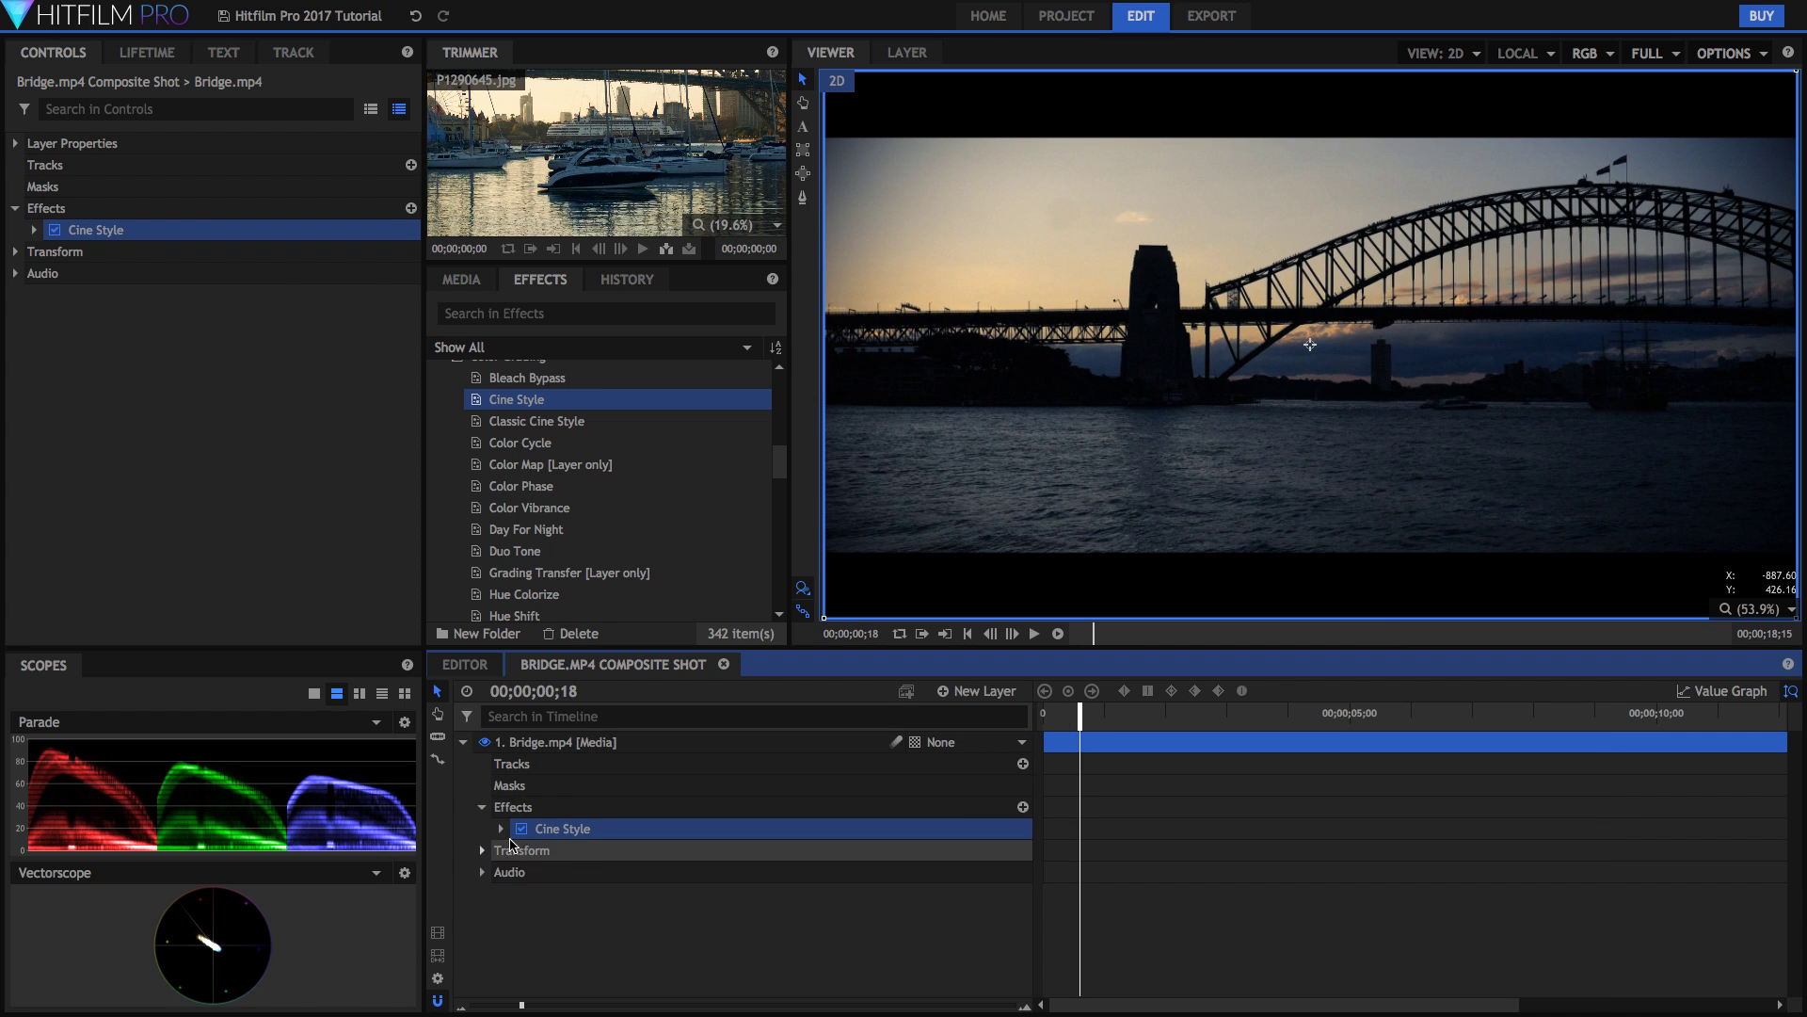
# - Remove the Cine Style effect from Bridge.mp4 so the layer has no effects
pyautogui.click(34, 230)
pyautogui.scroll(3, 542, 405)
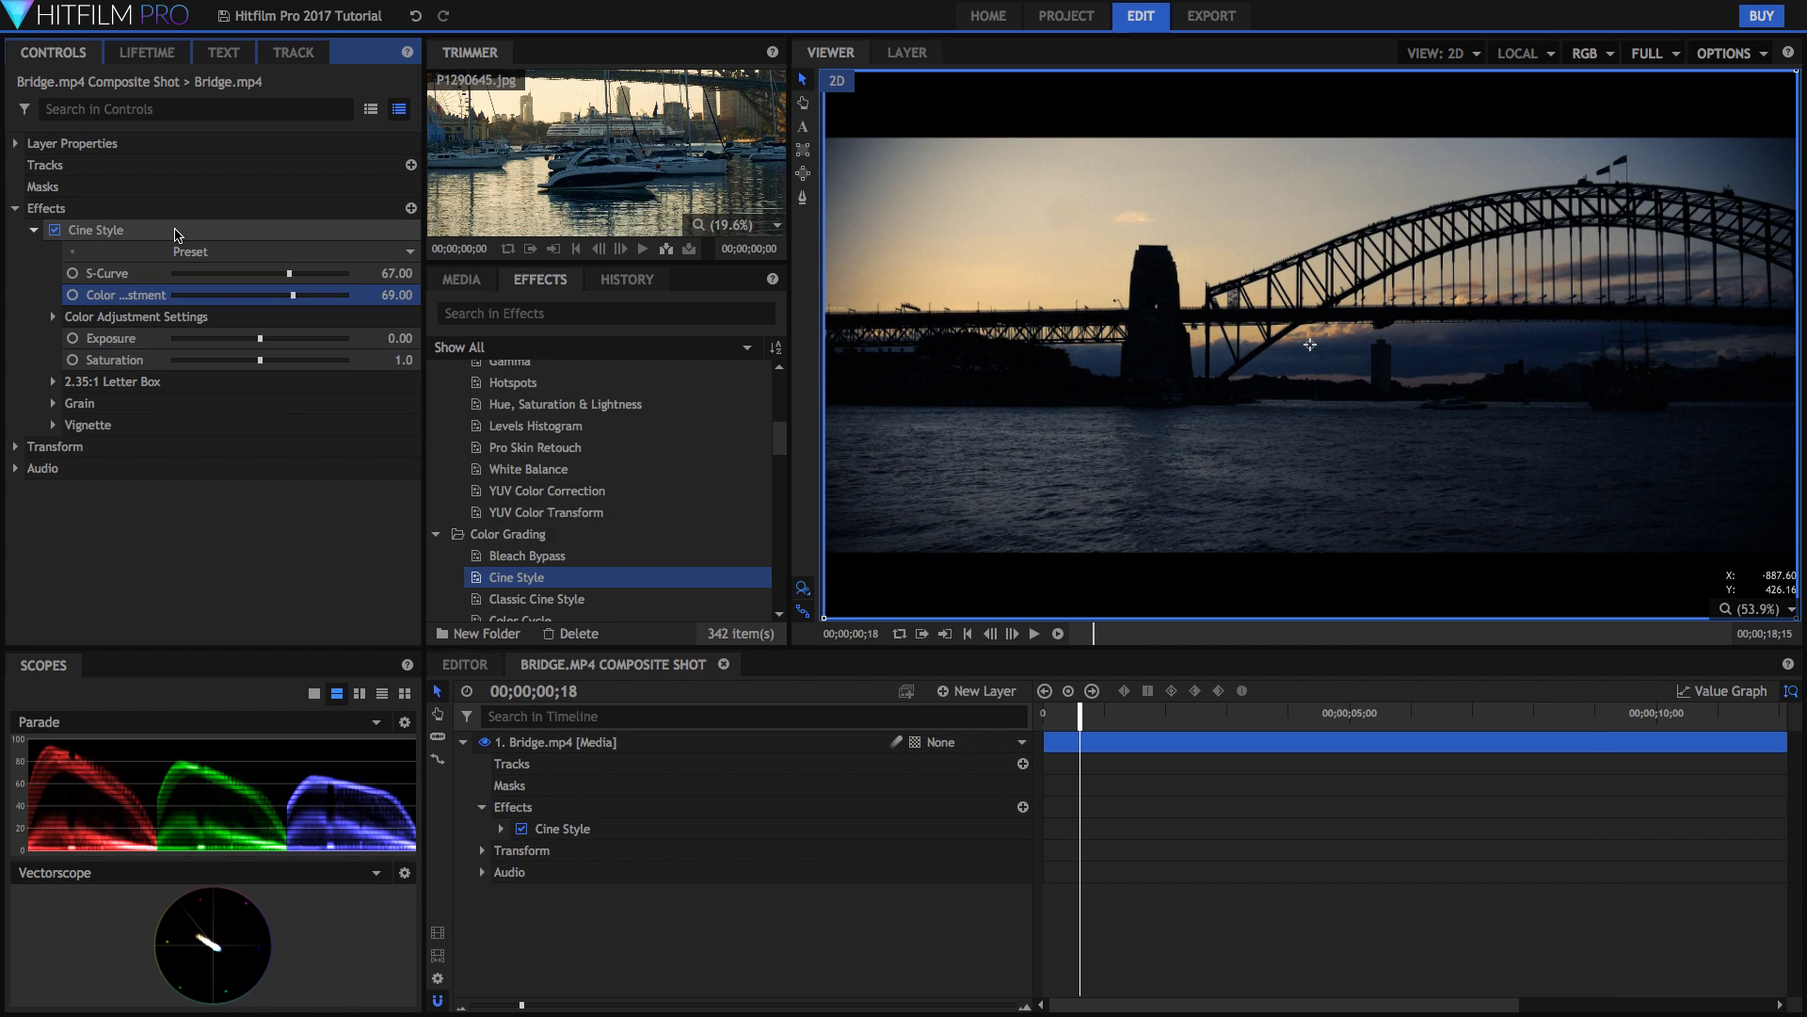
pyautogui.click(177, 231)
pyautogui.press('Delete')
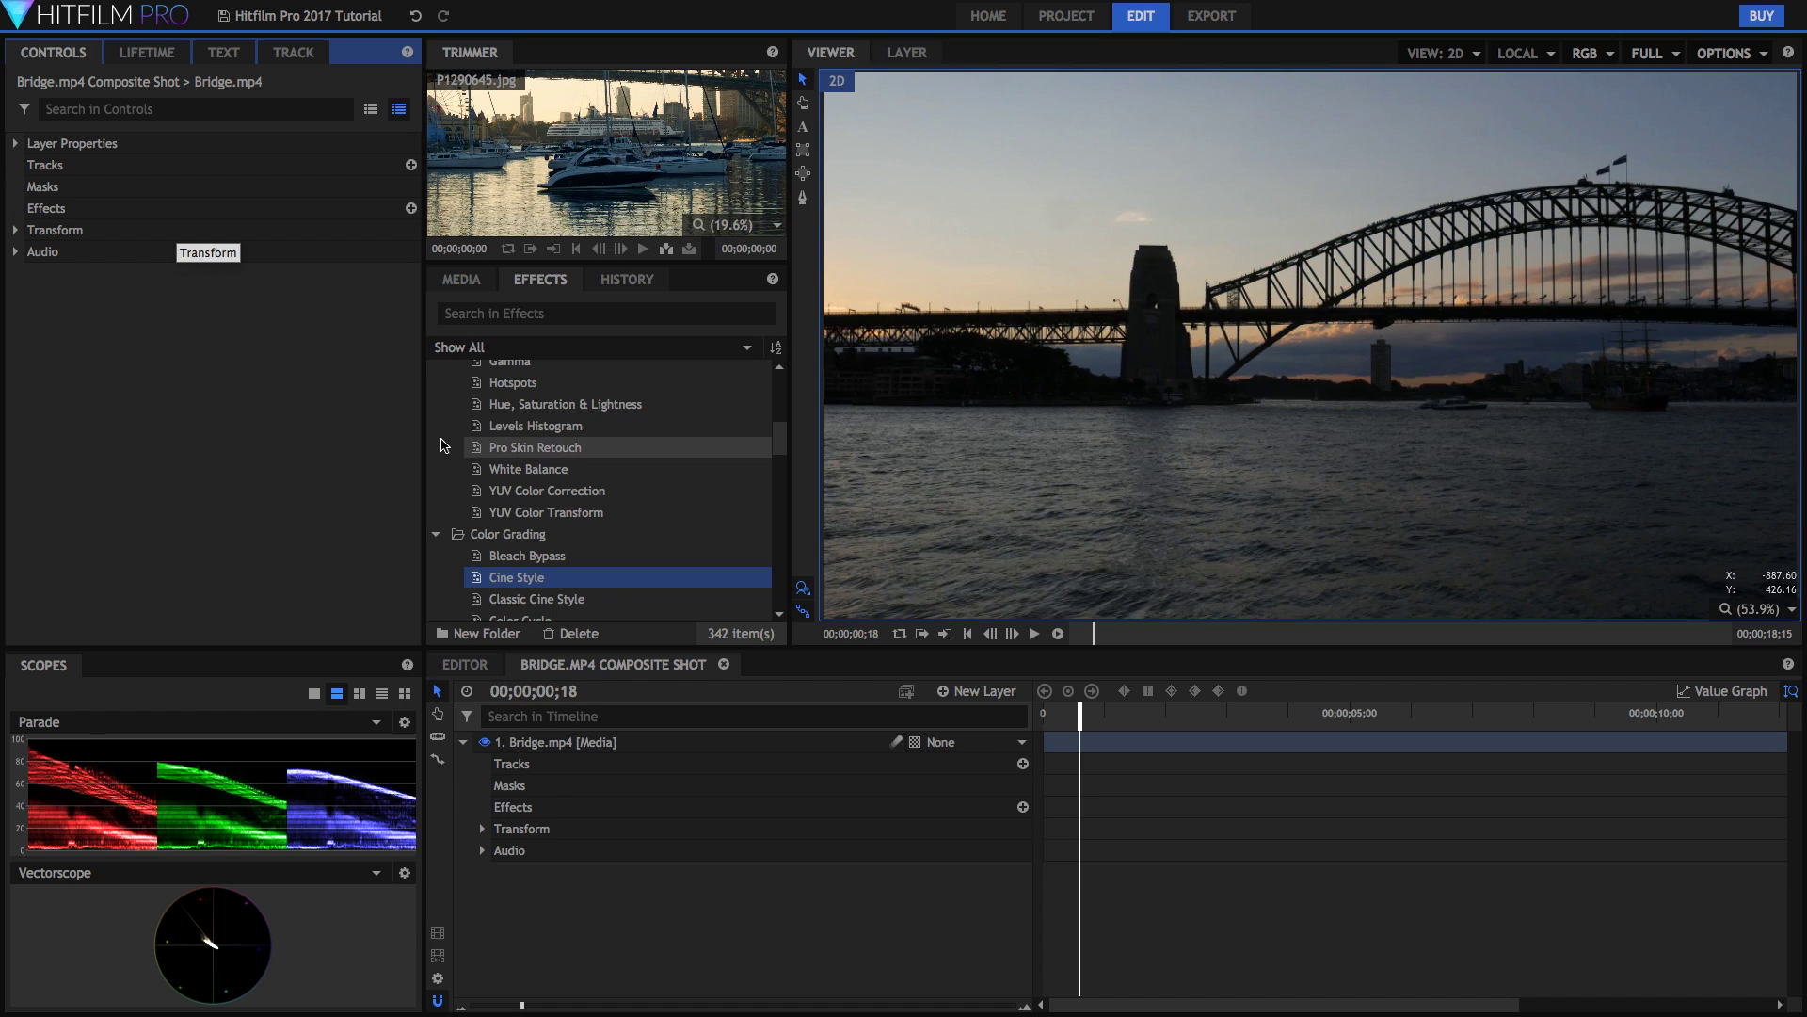
# - Collapse the Color Correction, Color Grading and Particles & Simulation effect groups
pyautogui.scroll(5, 445, 445)
pyautogui.doubleClick(476, 453)
pyautogui.doubleClick(475, 475)
pyautogui.scroll(-2, 476, 476)
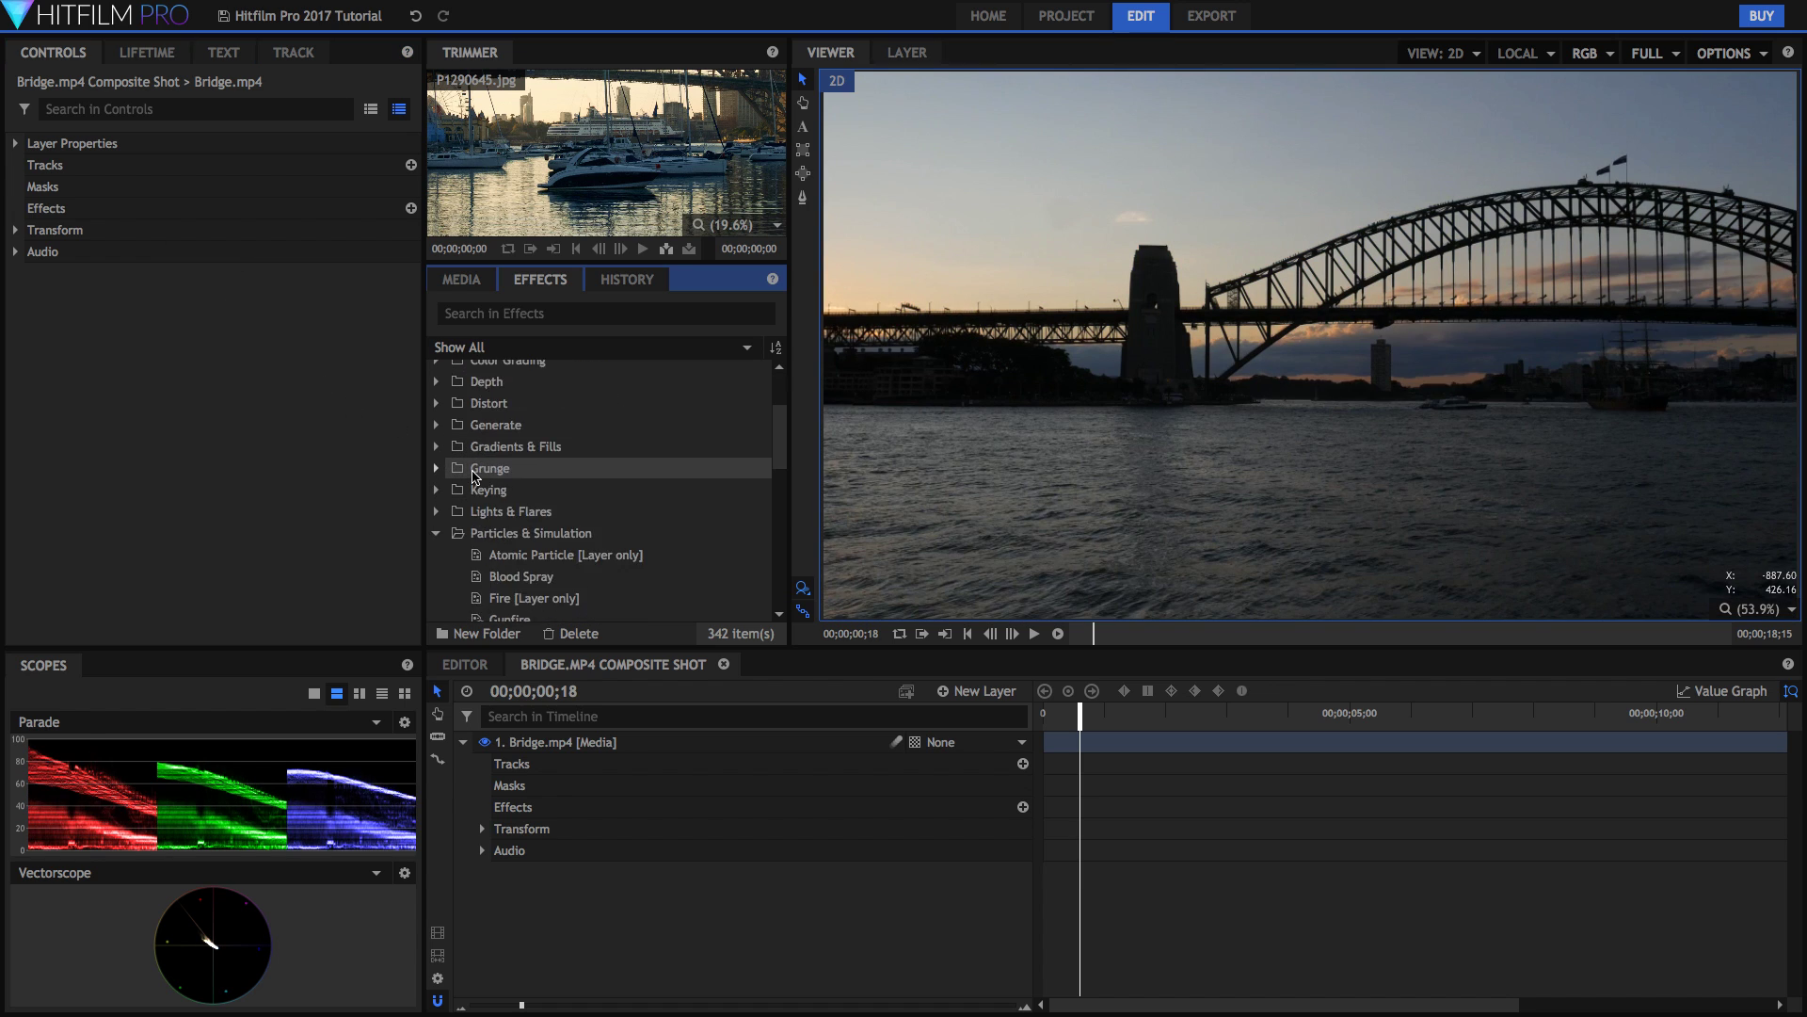
pyautogui.scroll(-3, 475, 475)
pyautogui.doubleClick(475, 414)
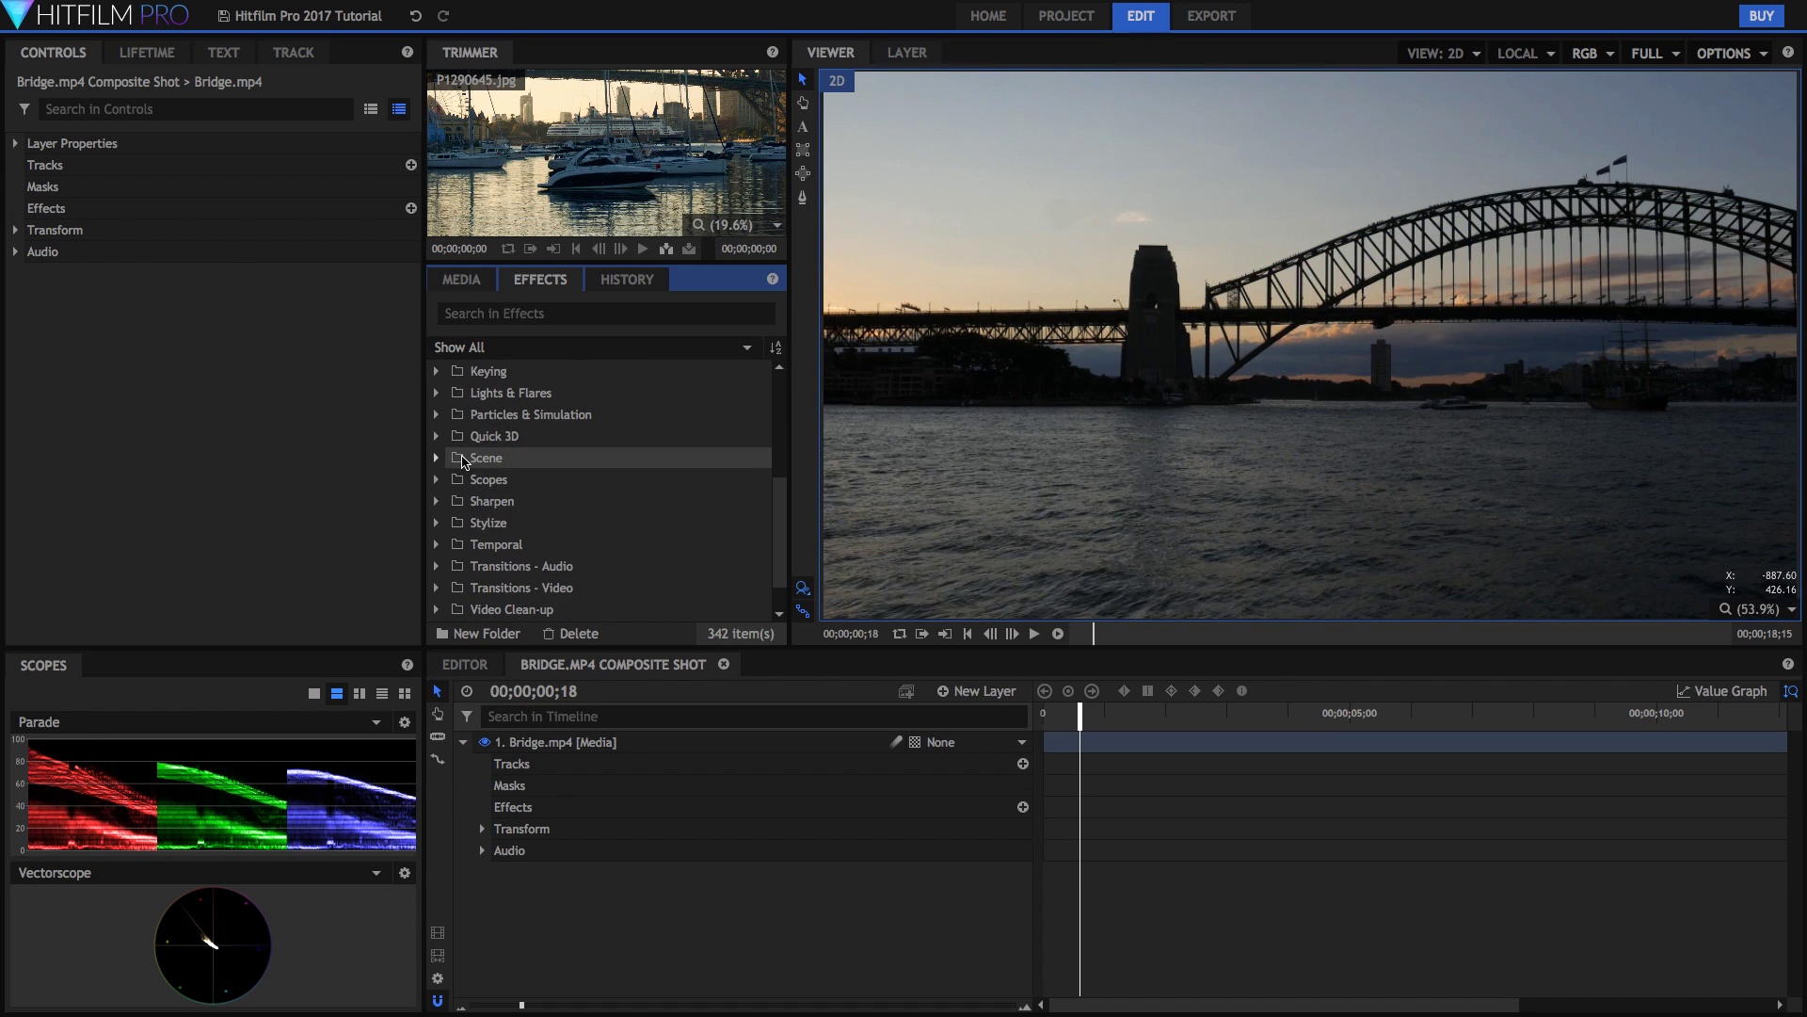
pyautogui.scroll(-5, 463, 461)
# - Expand Presets and open the Film Looks presets, such as 70s Photo and Antique Projector
pyautogui.doubleClick(475, 546)
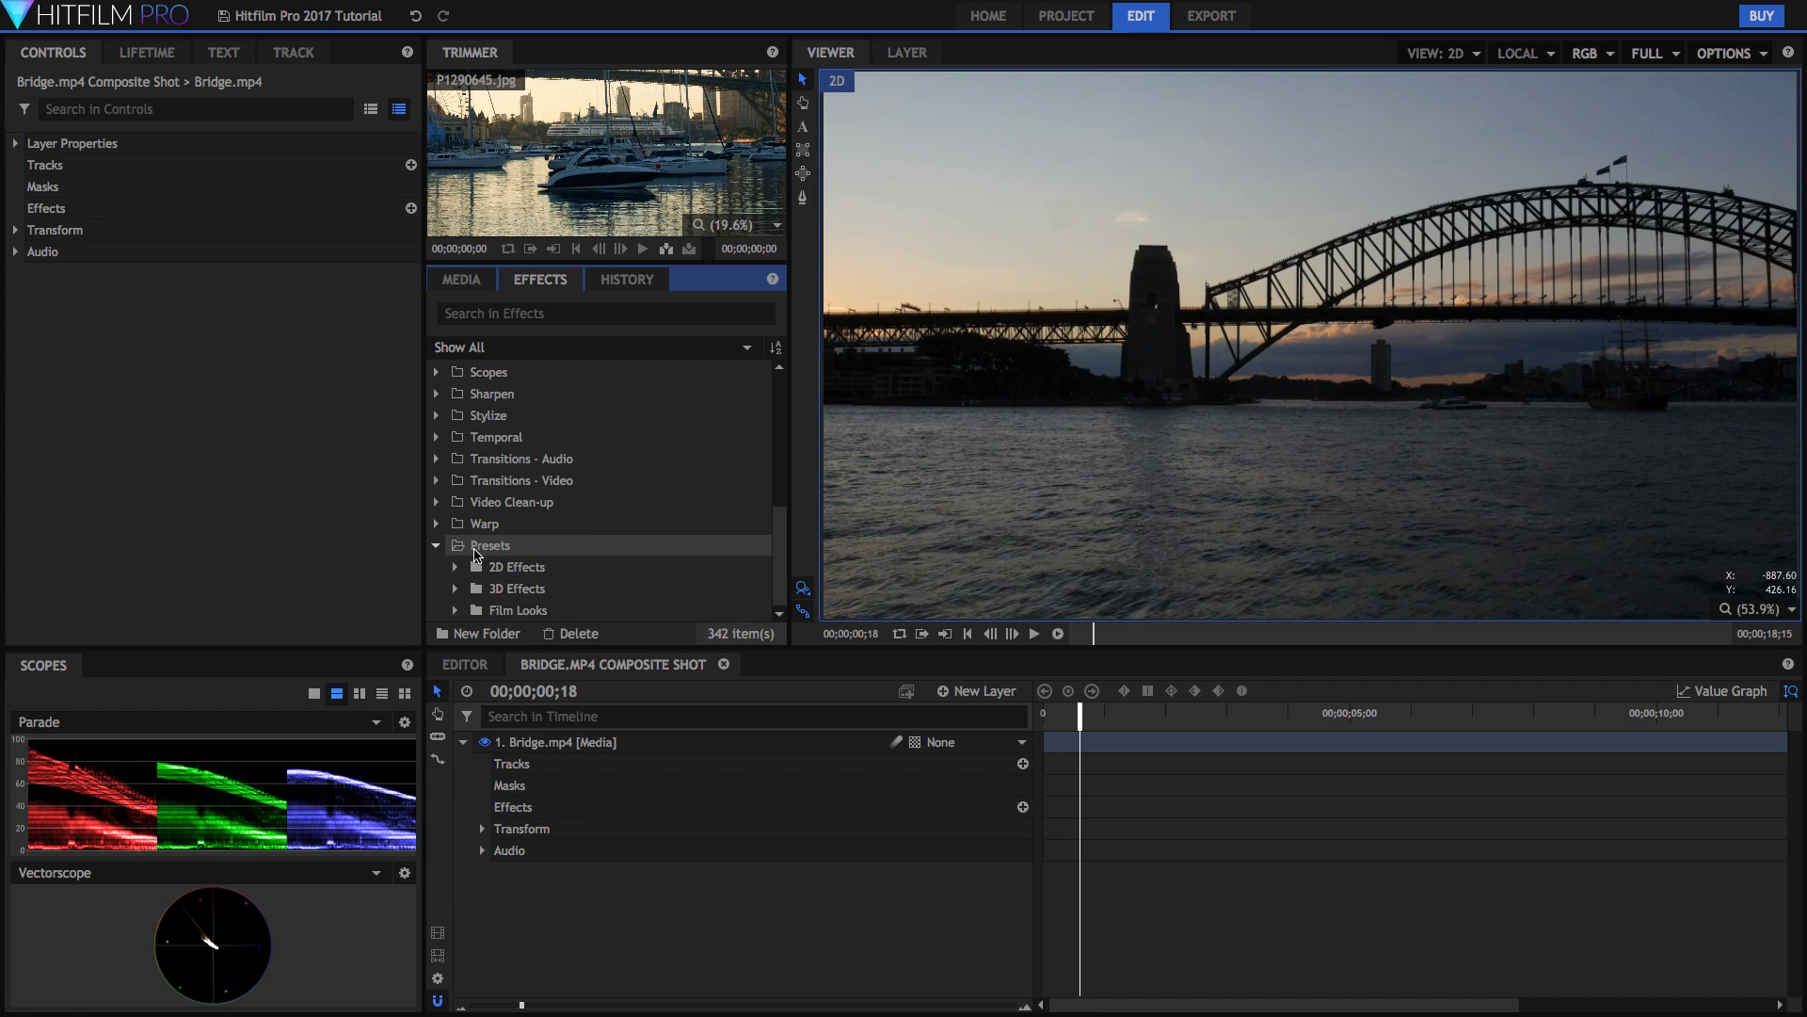
pyautogui.click(455, 568)
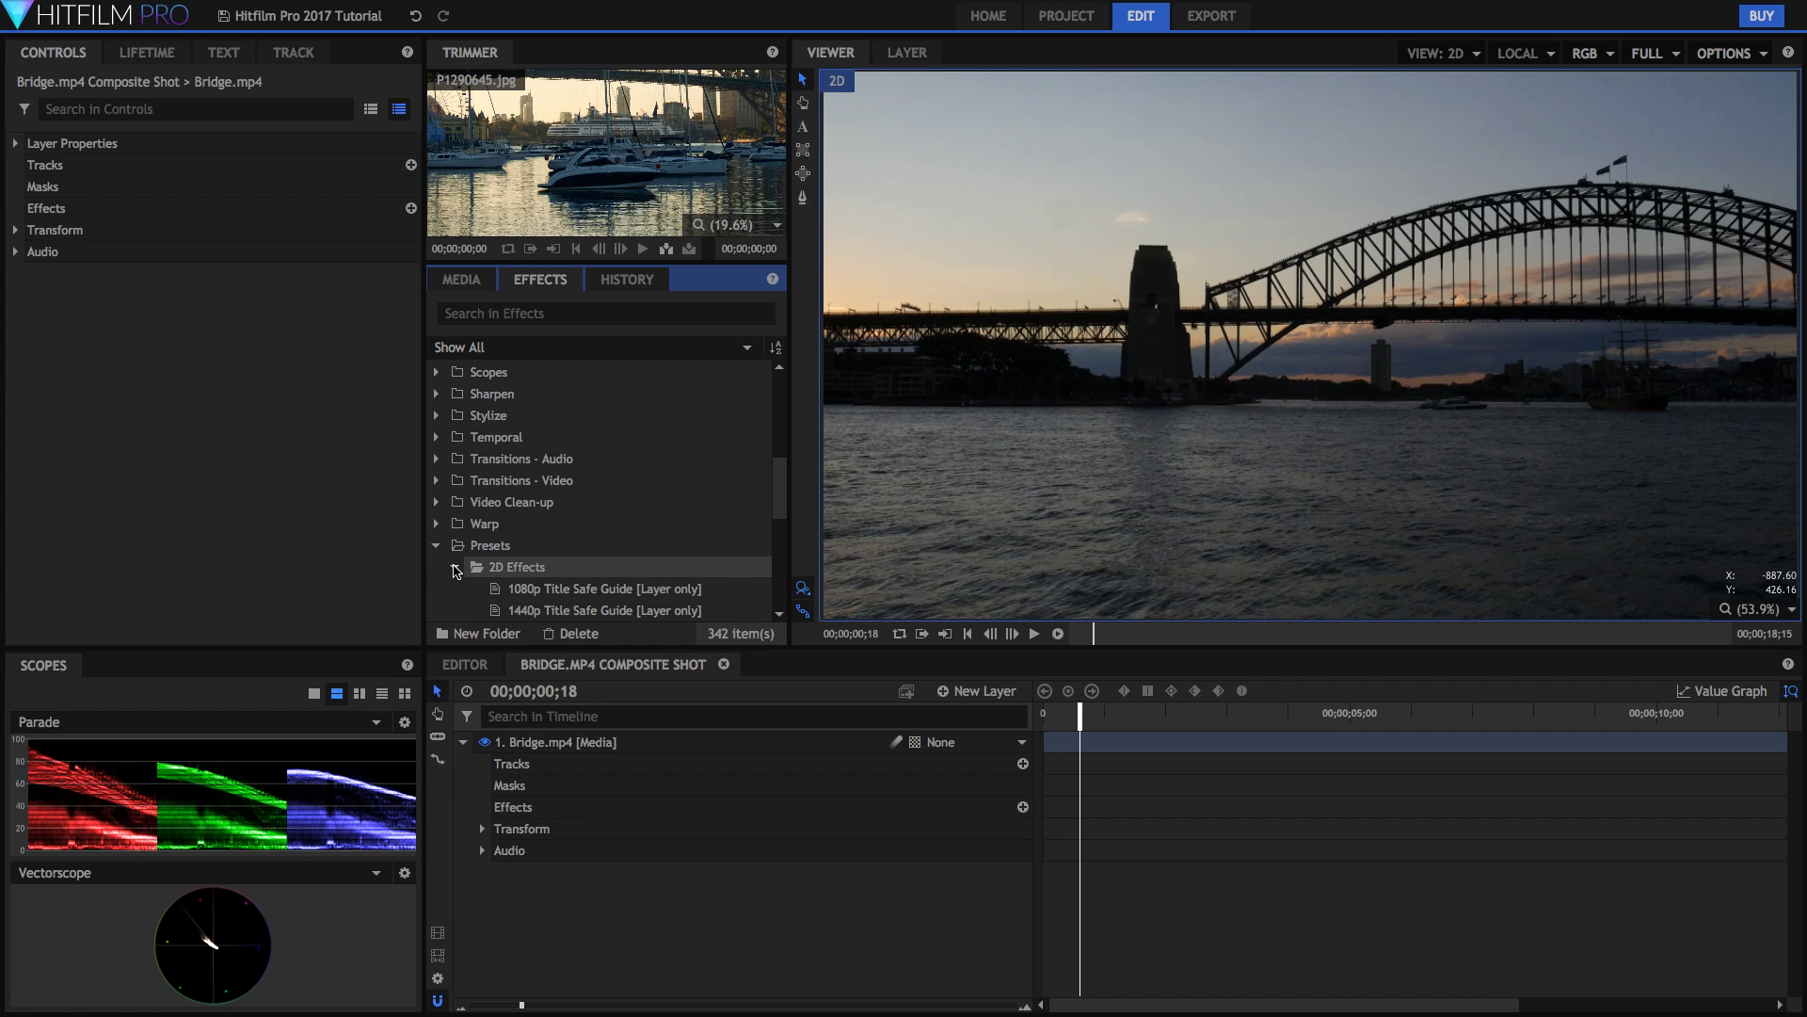
pyautogui.click(455, 567)
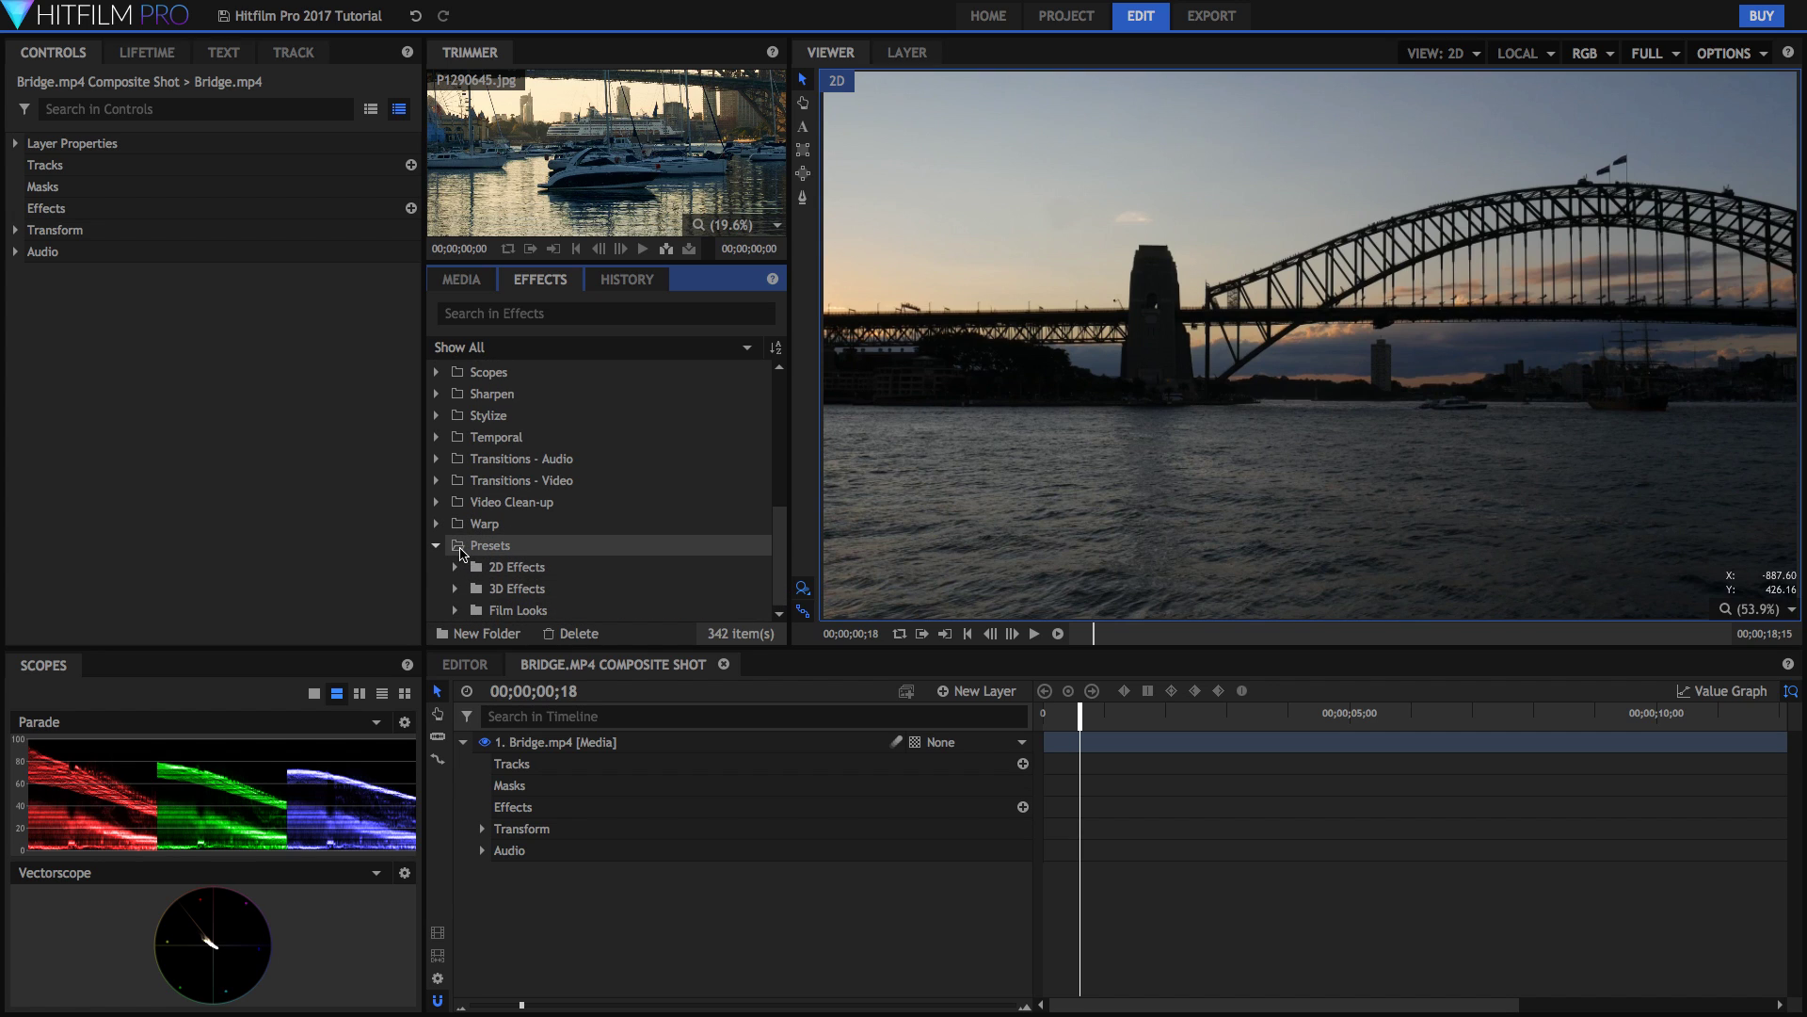
pyautogui.click(457, 611)
pyautogui.scroll(-4, 464, 490)
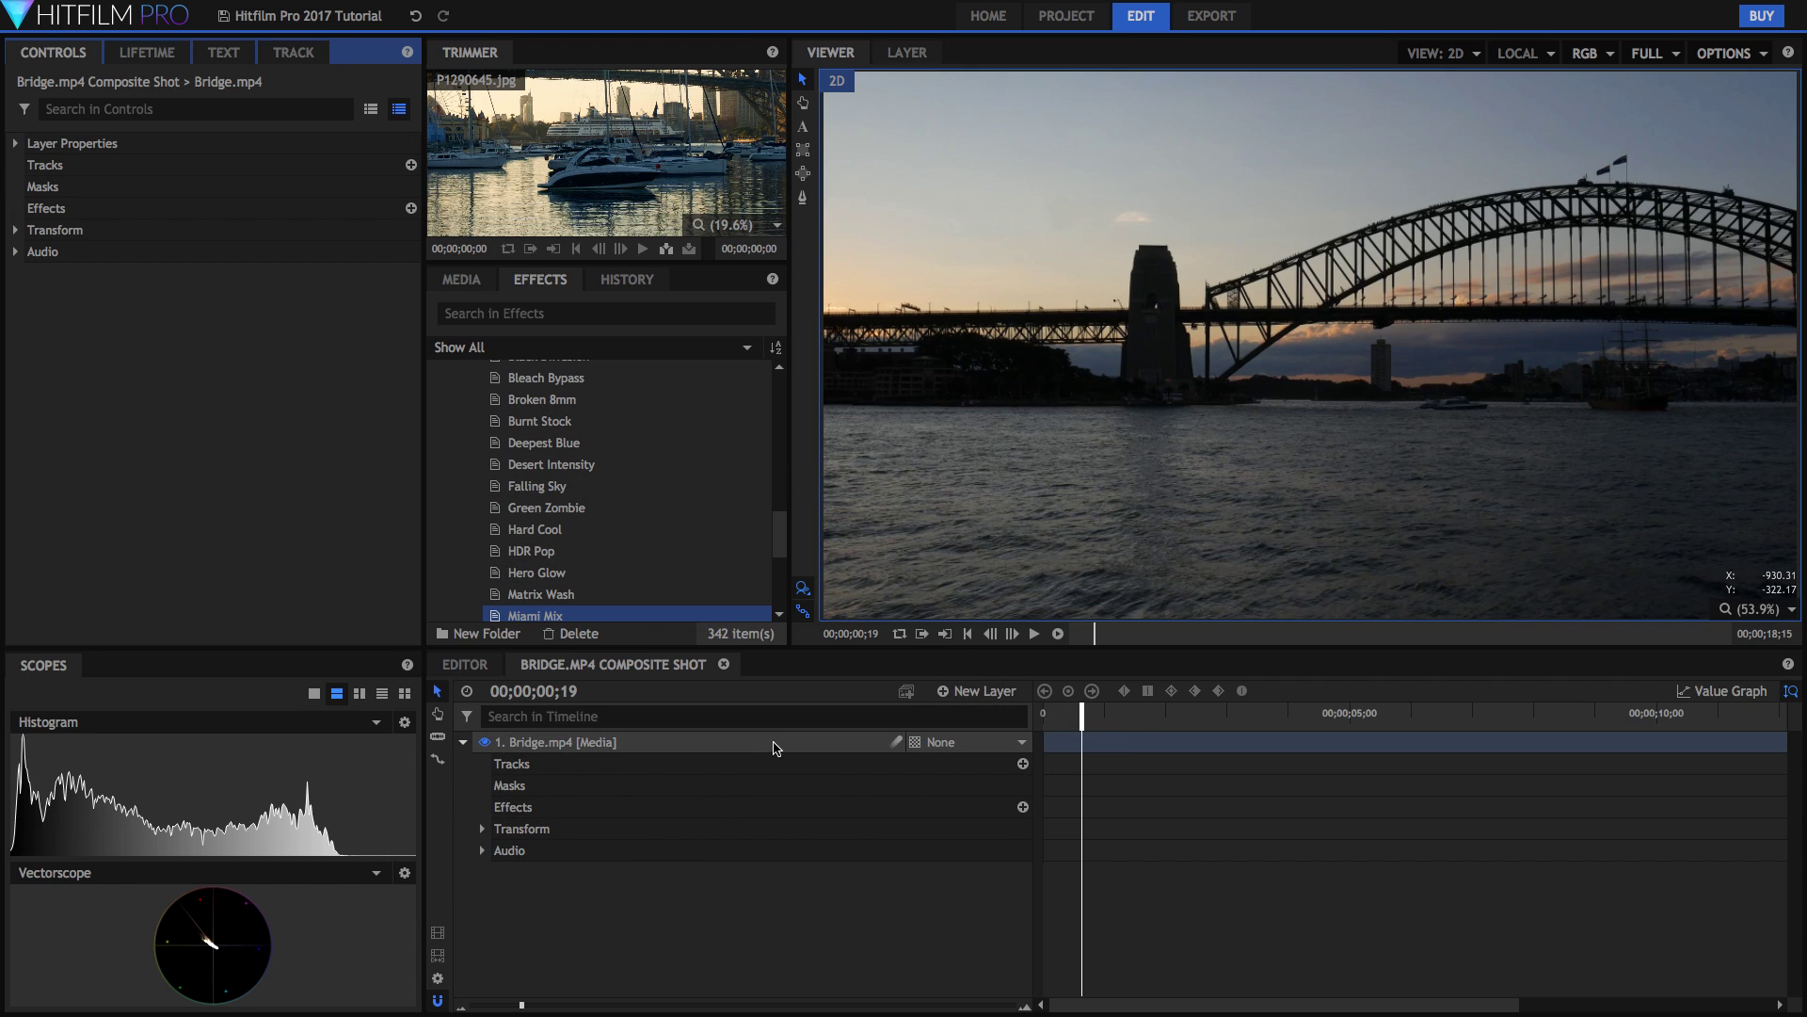
pyautogui.scroll(5, 559, 597)
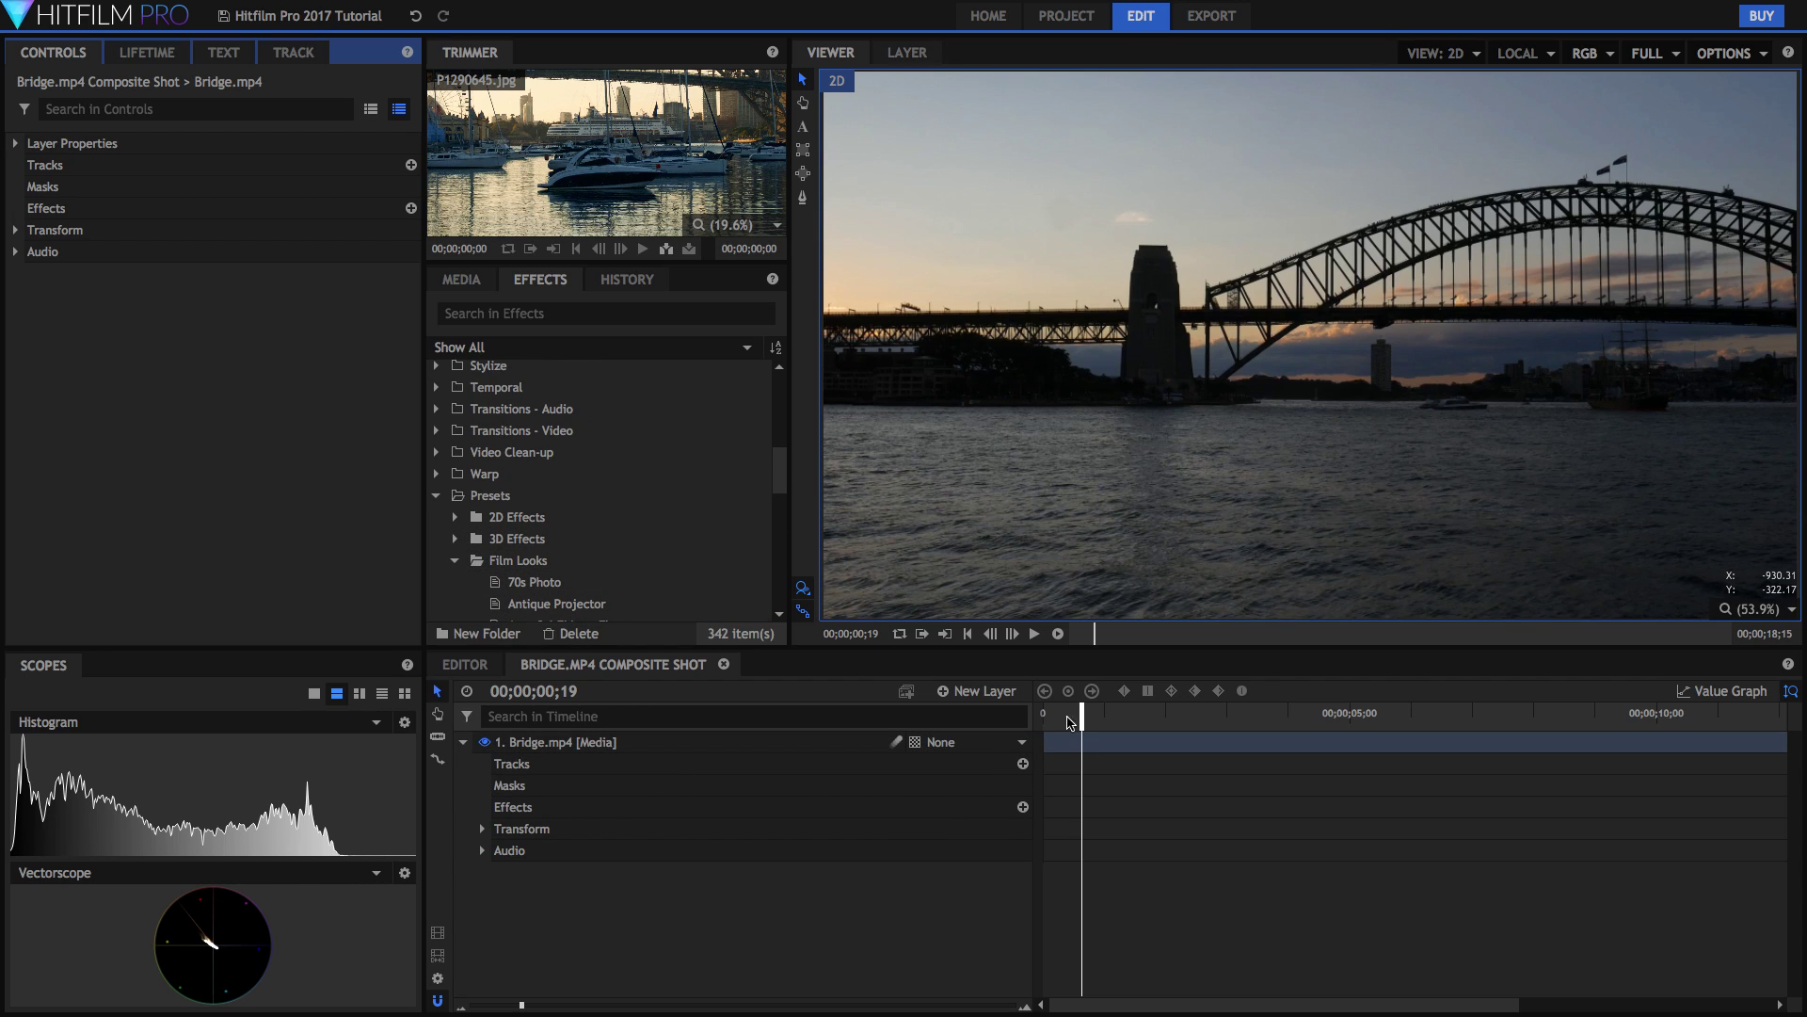
# - Add a New Grade layer to the shot and apply the HDR Pop film look to it
pyautogui.click(962, 690)
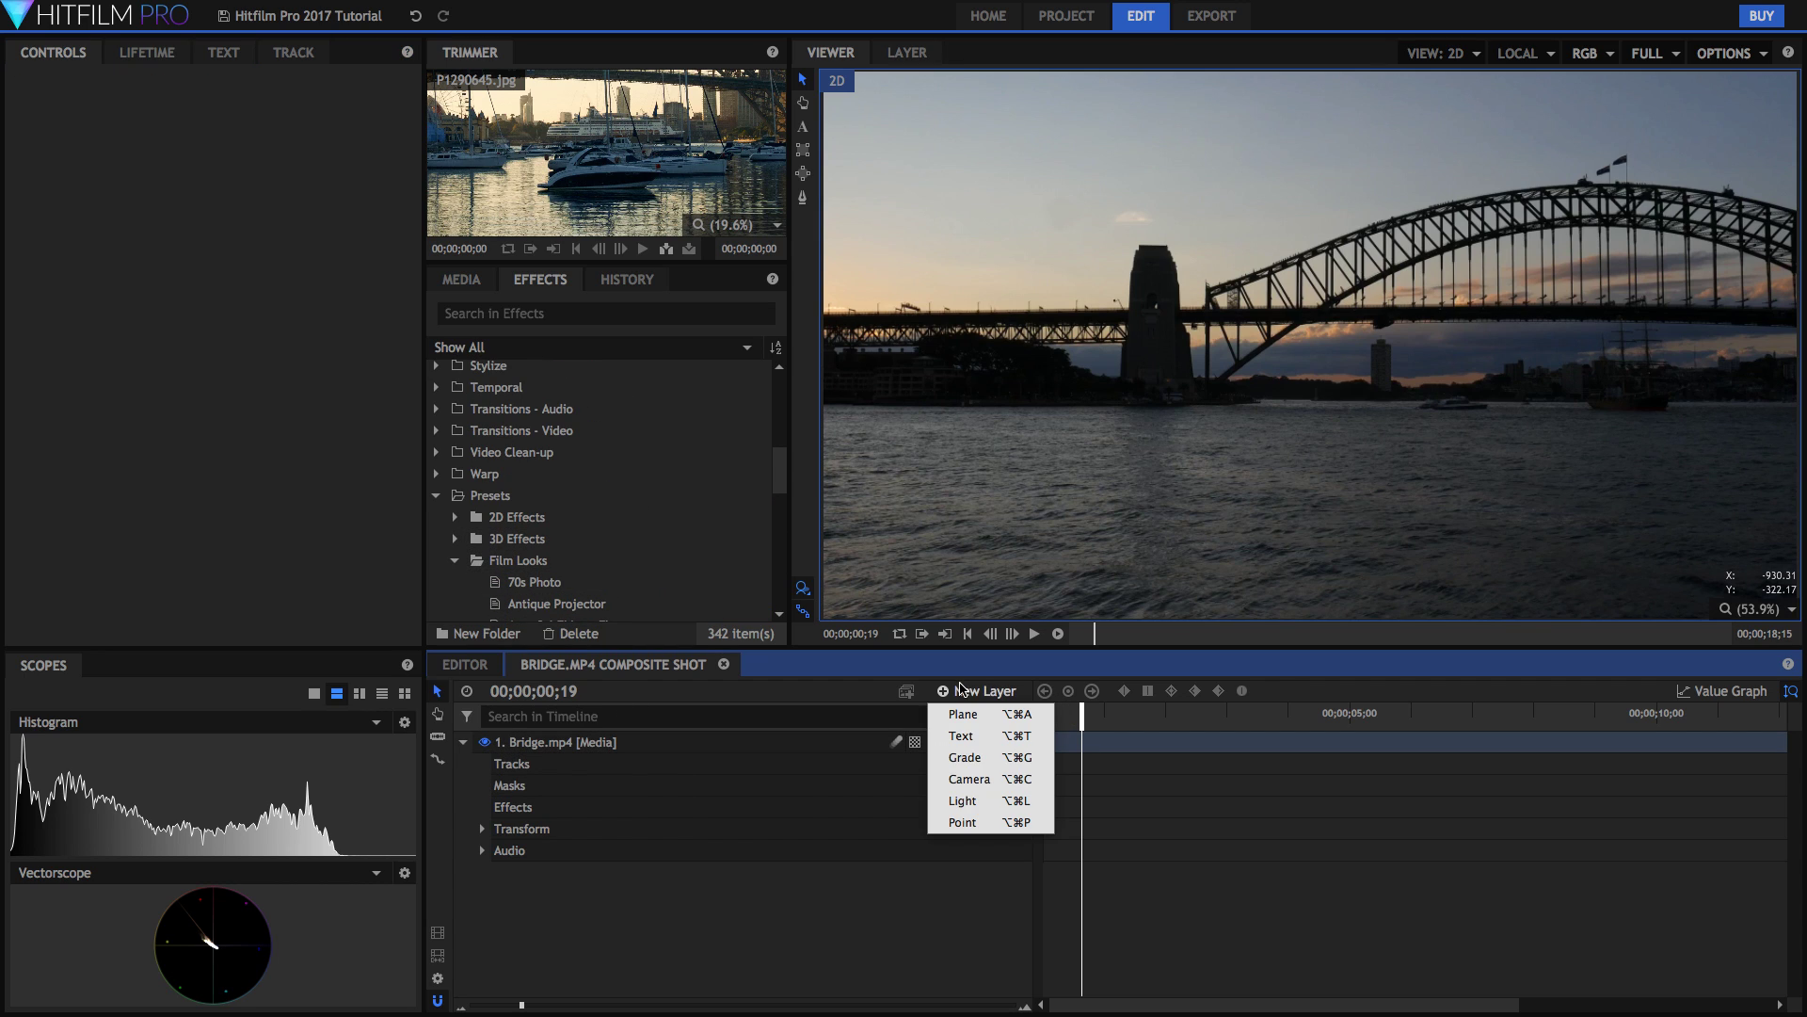
pyautogui.click(964, 757)
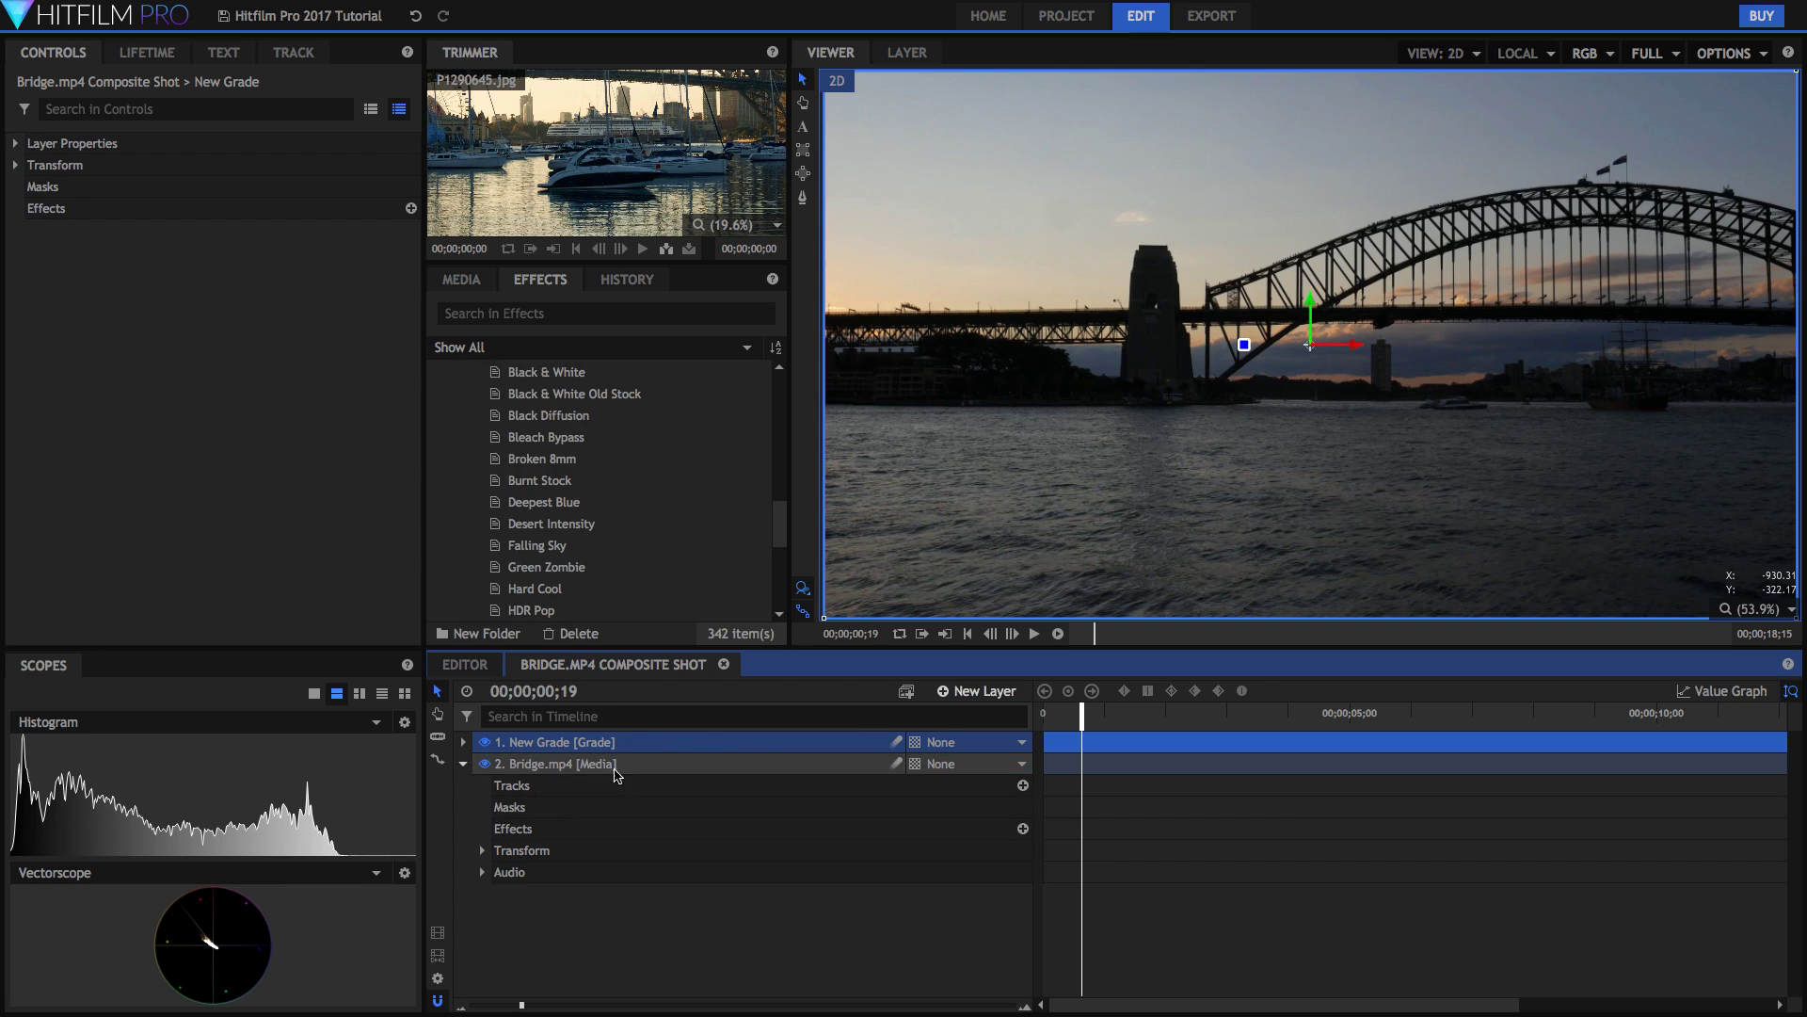
pyautogui.click(517, 613)
pyautogui.moveTo(516, 614); pyautogui.dragTo(533, 762)
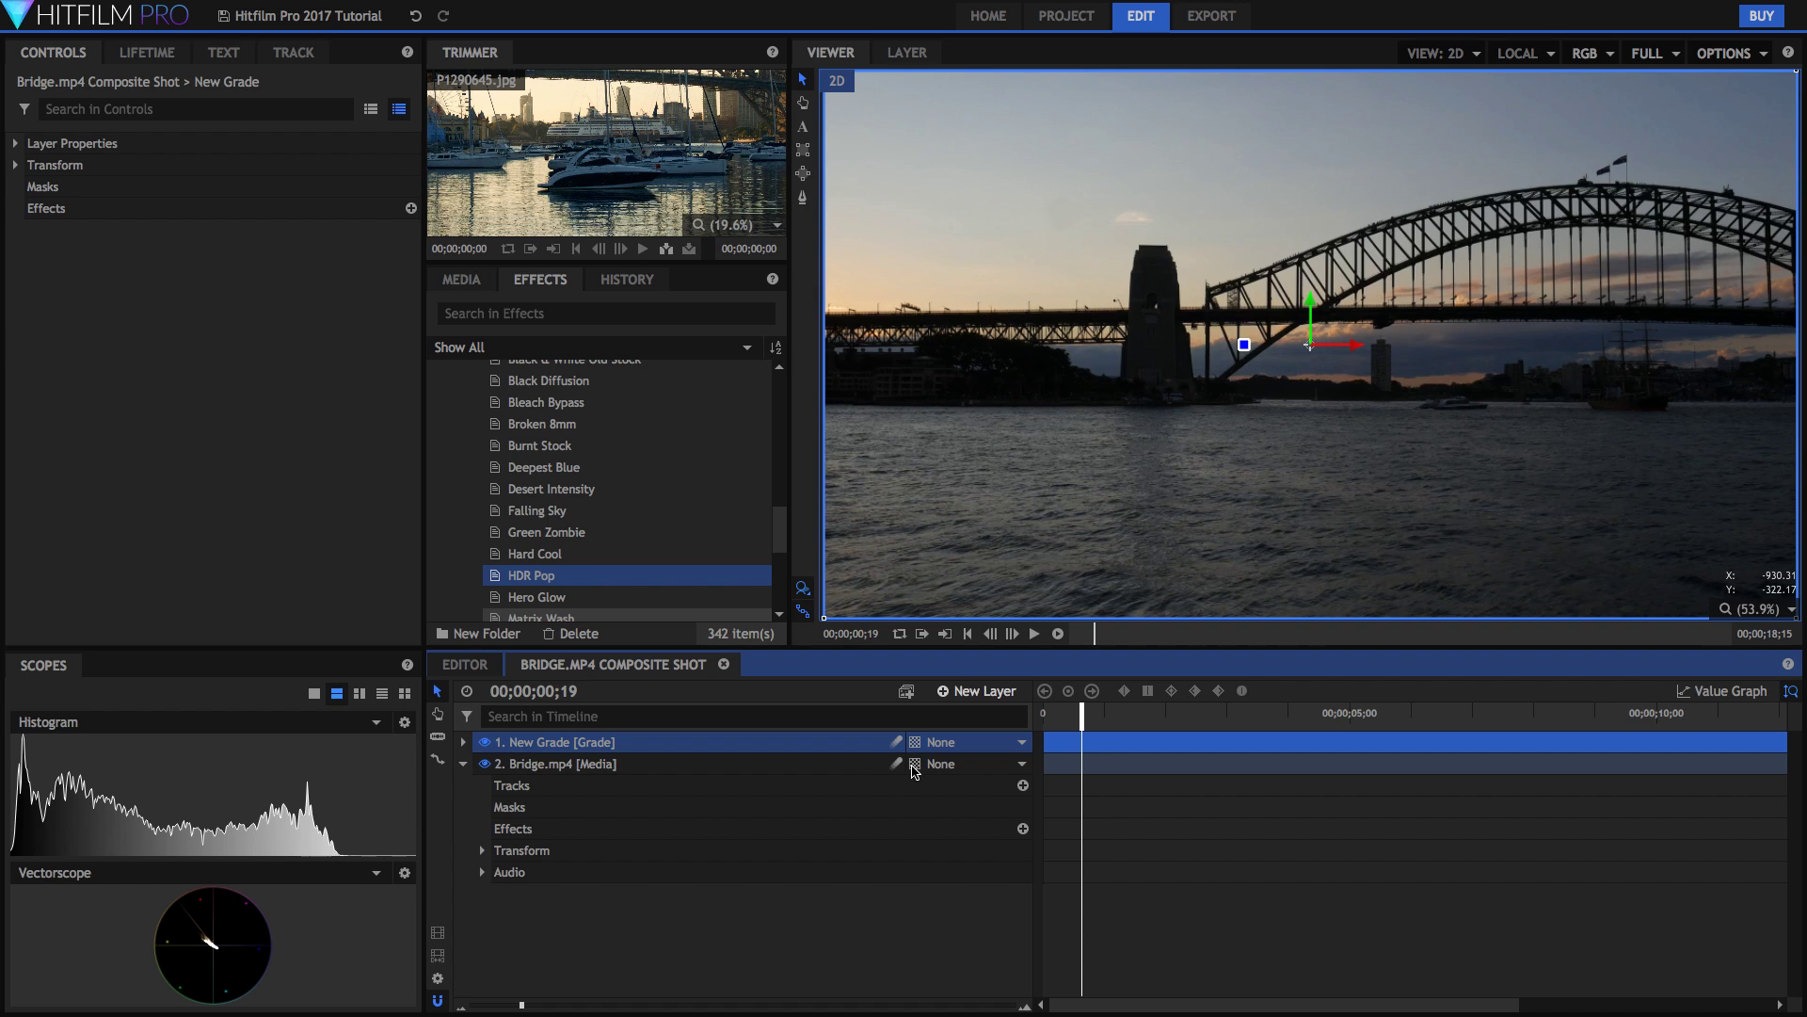
pyautogui.moveTo(915, 770); pyautogui.dragTo(901, 749)
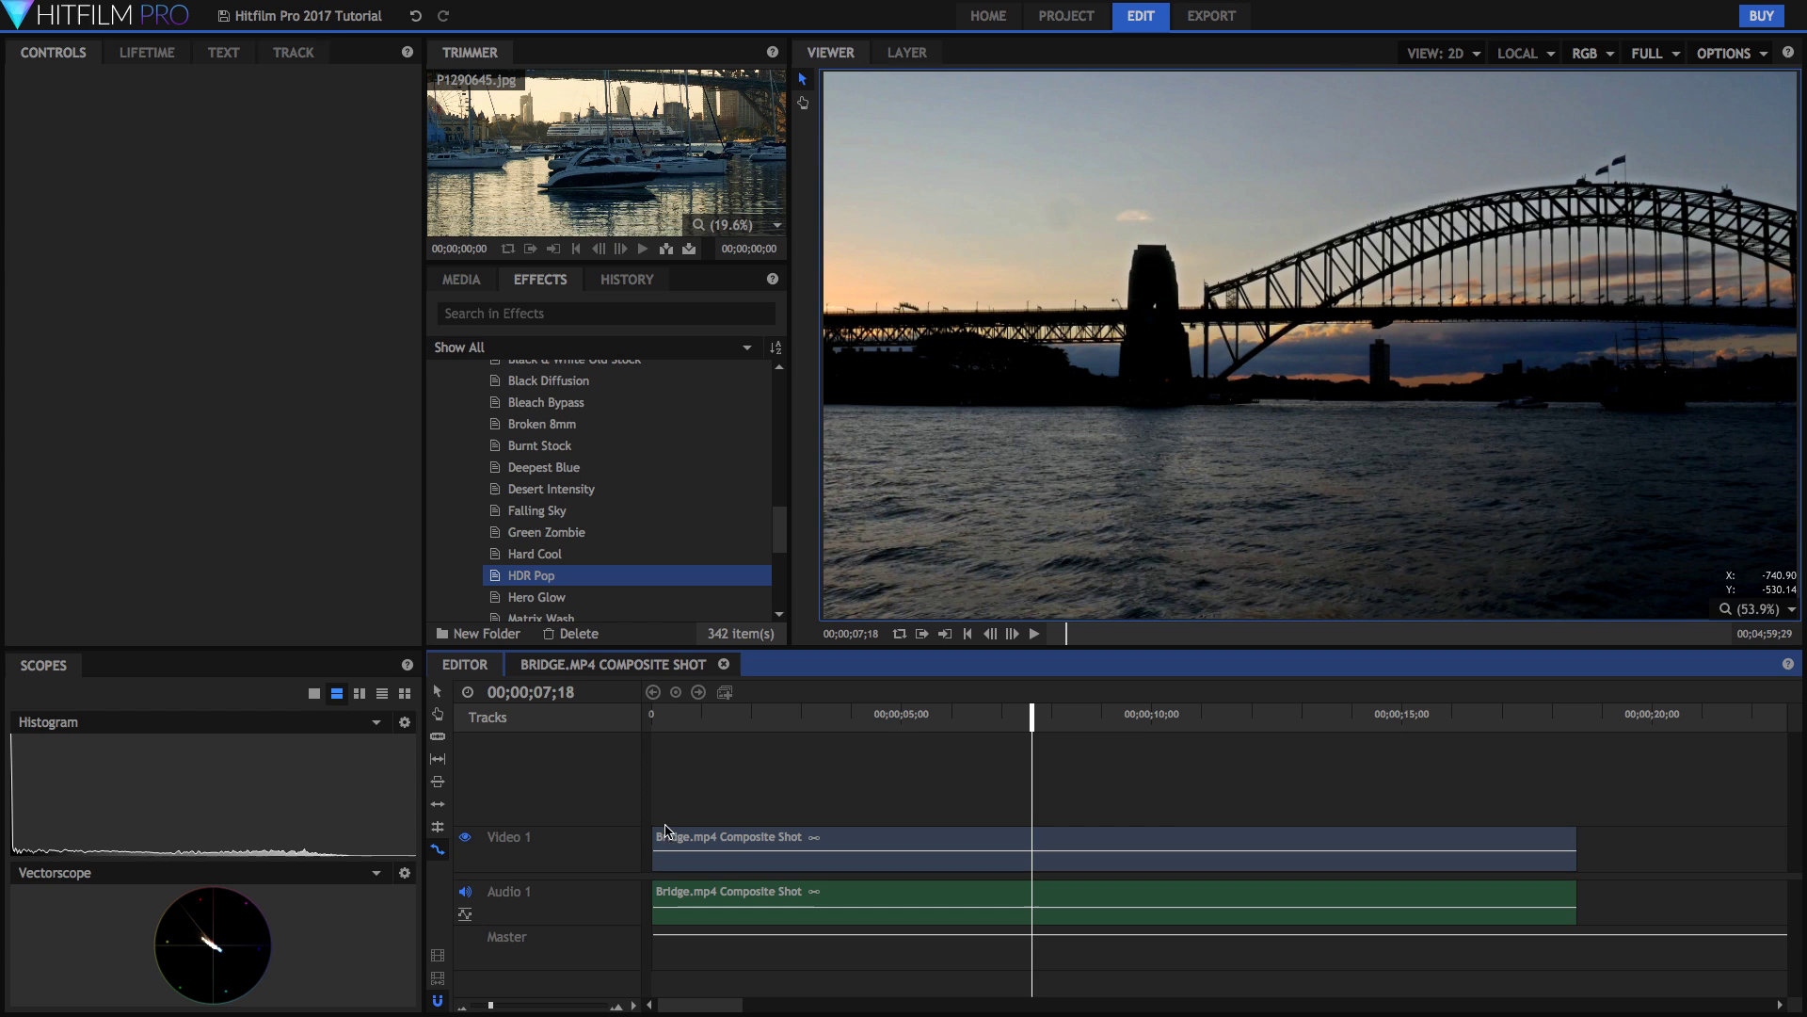
# - Place P1290645.jpg from Media onto a new Video 2 track above the bridge clip and preview it
pyautogui.click(481, 1005)
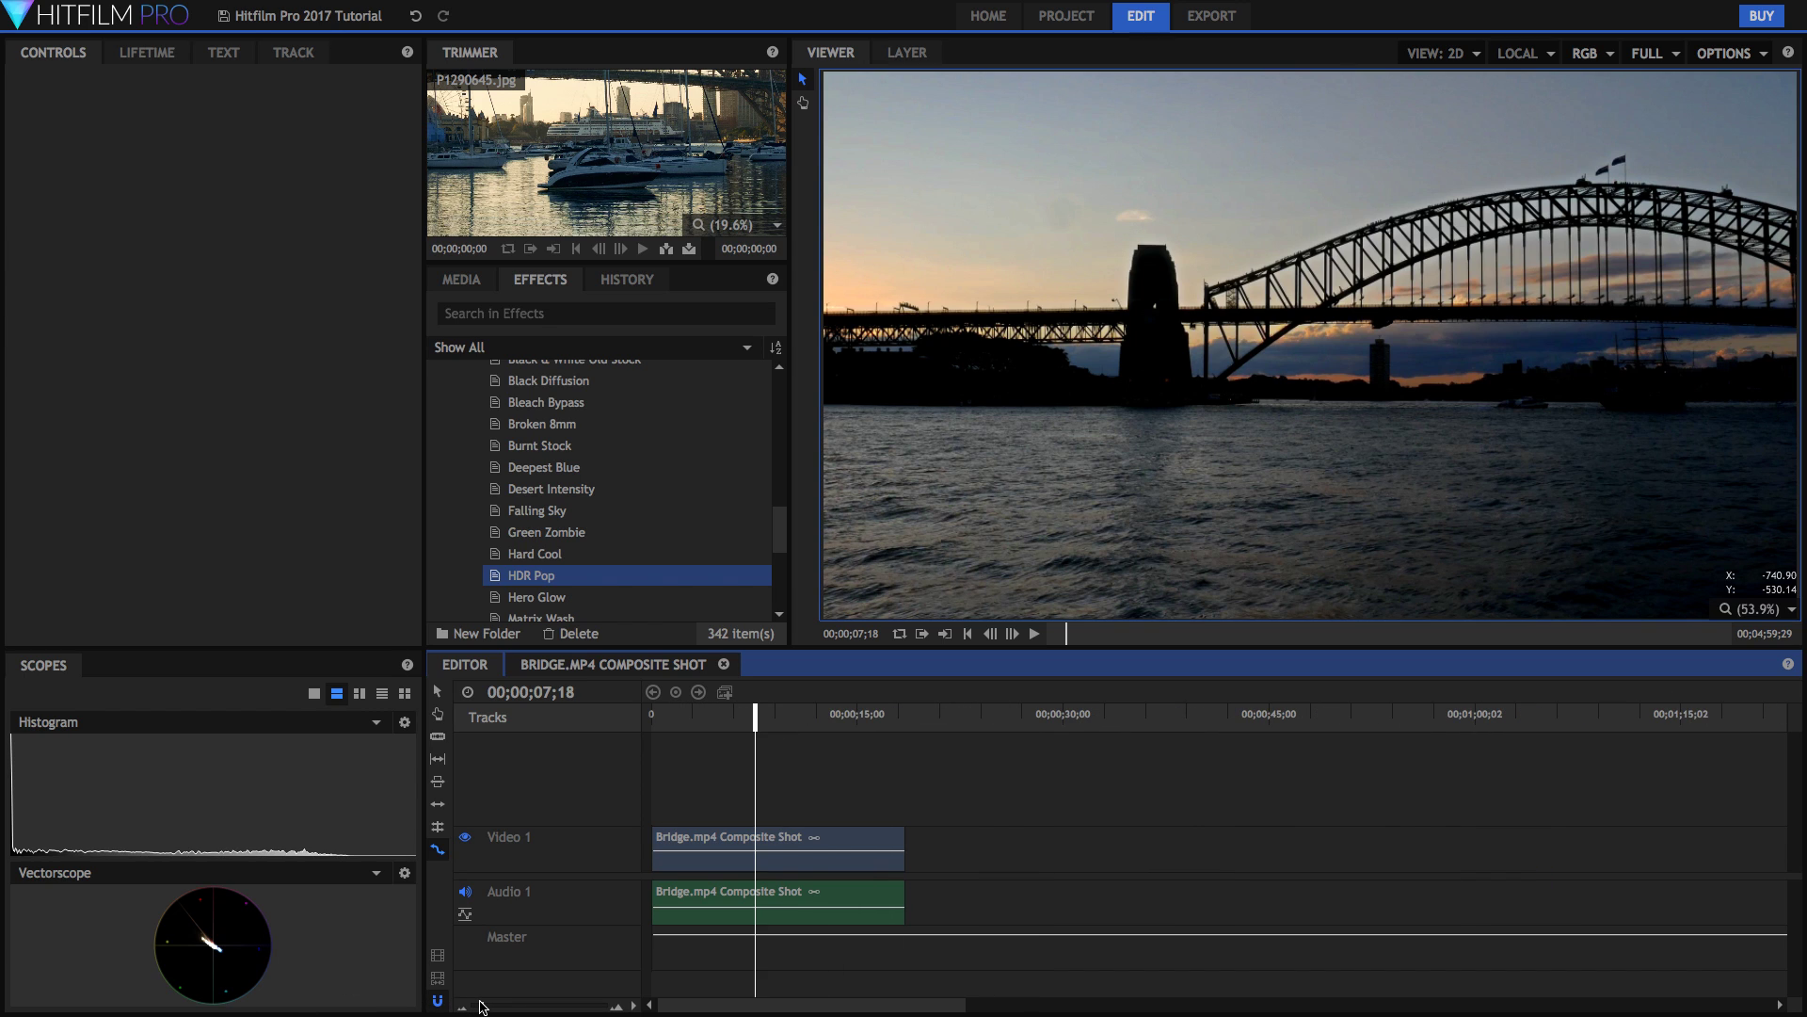
pyautogui.moveTo(481, 1006); pyautogui.dragTo(483, 1005)
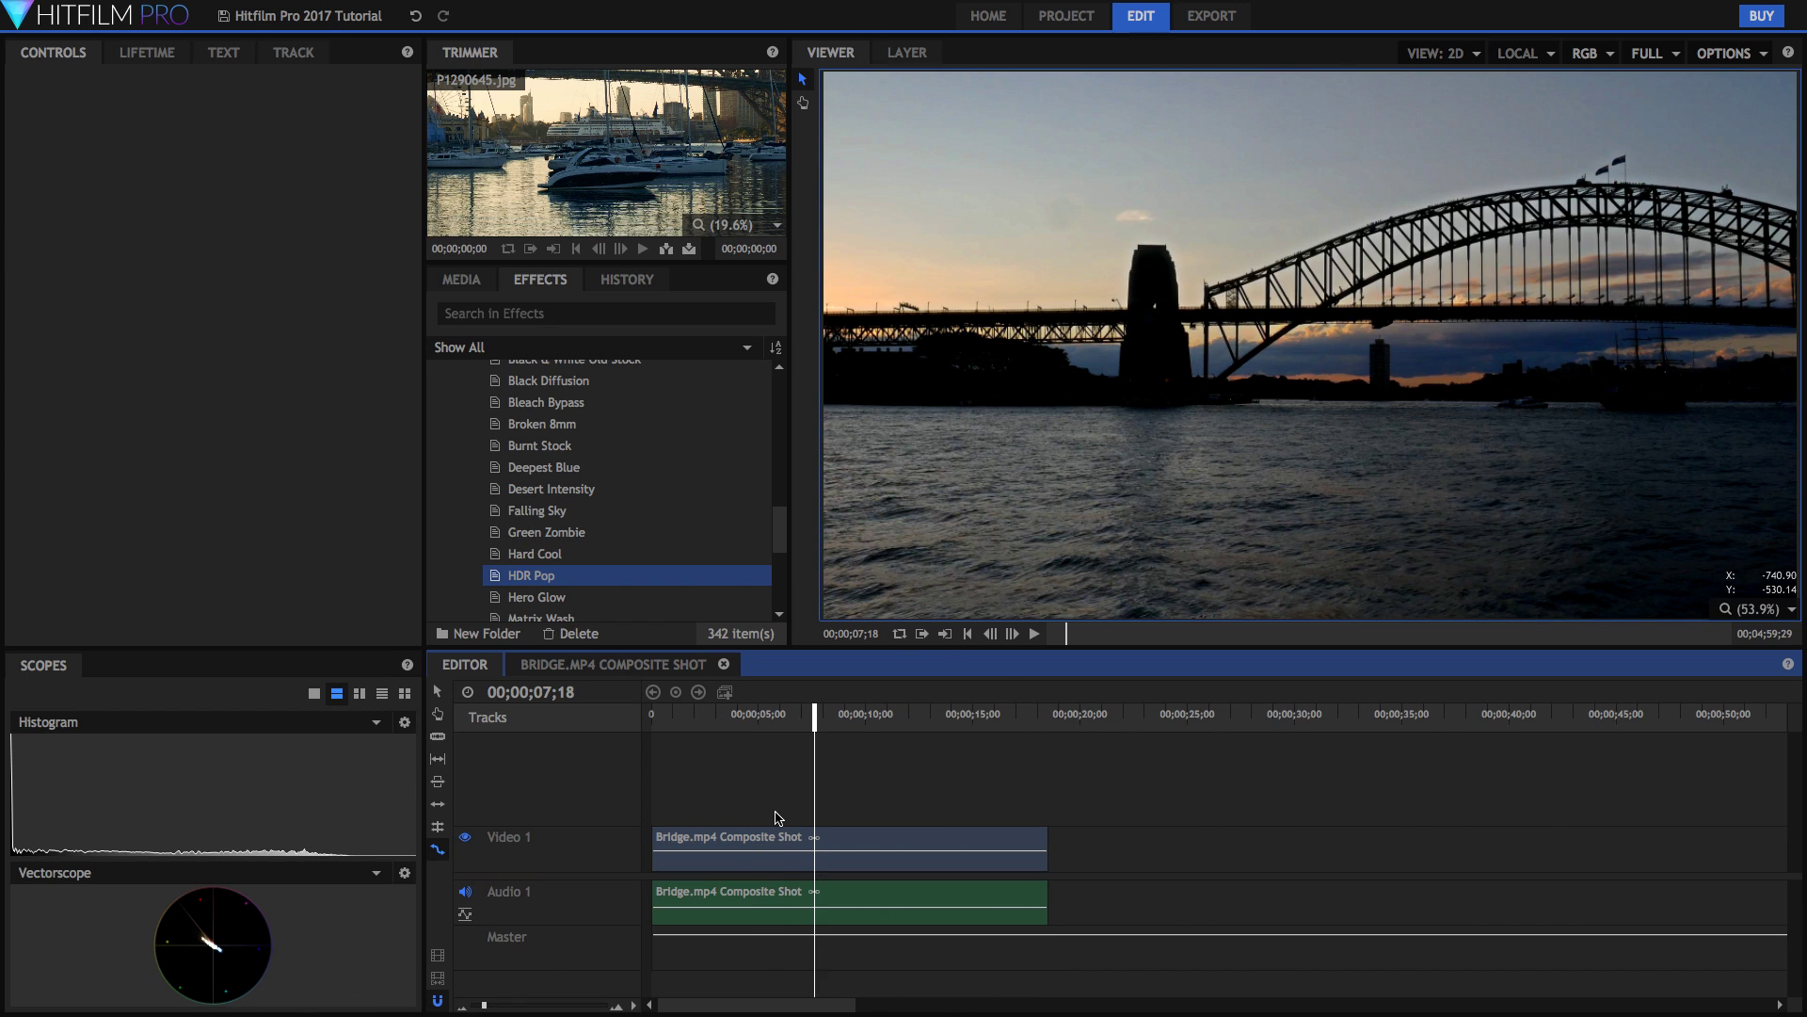
pyautogui.click(462, 279)
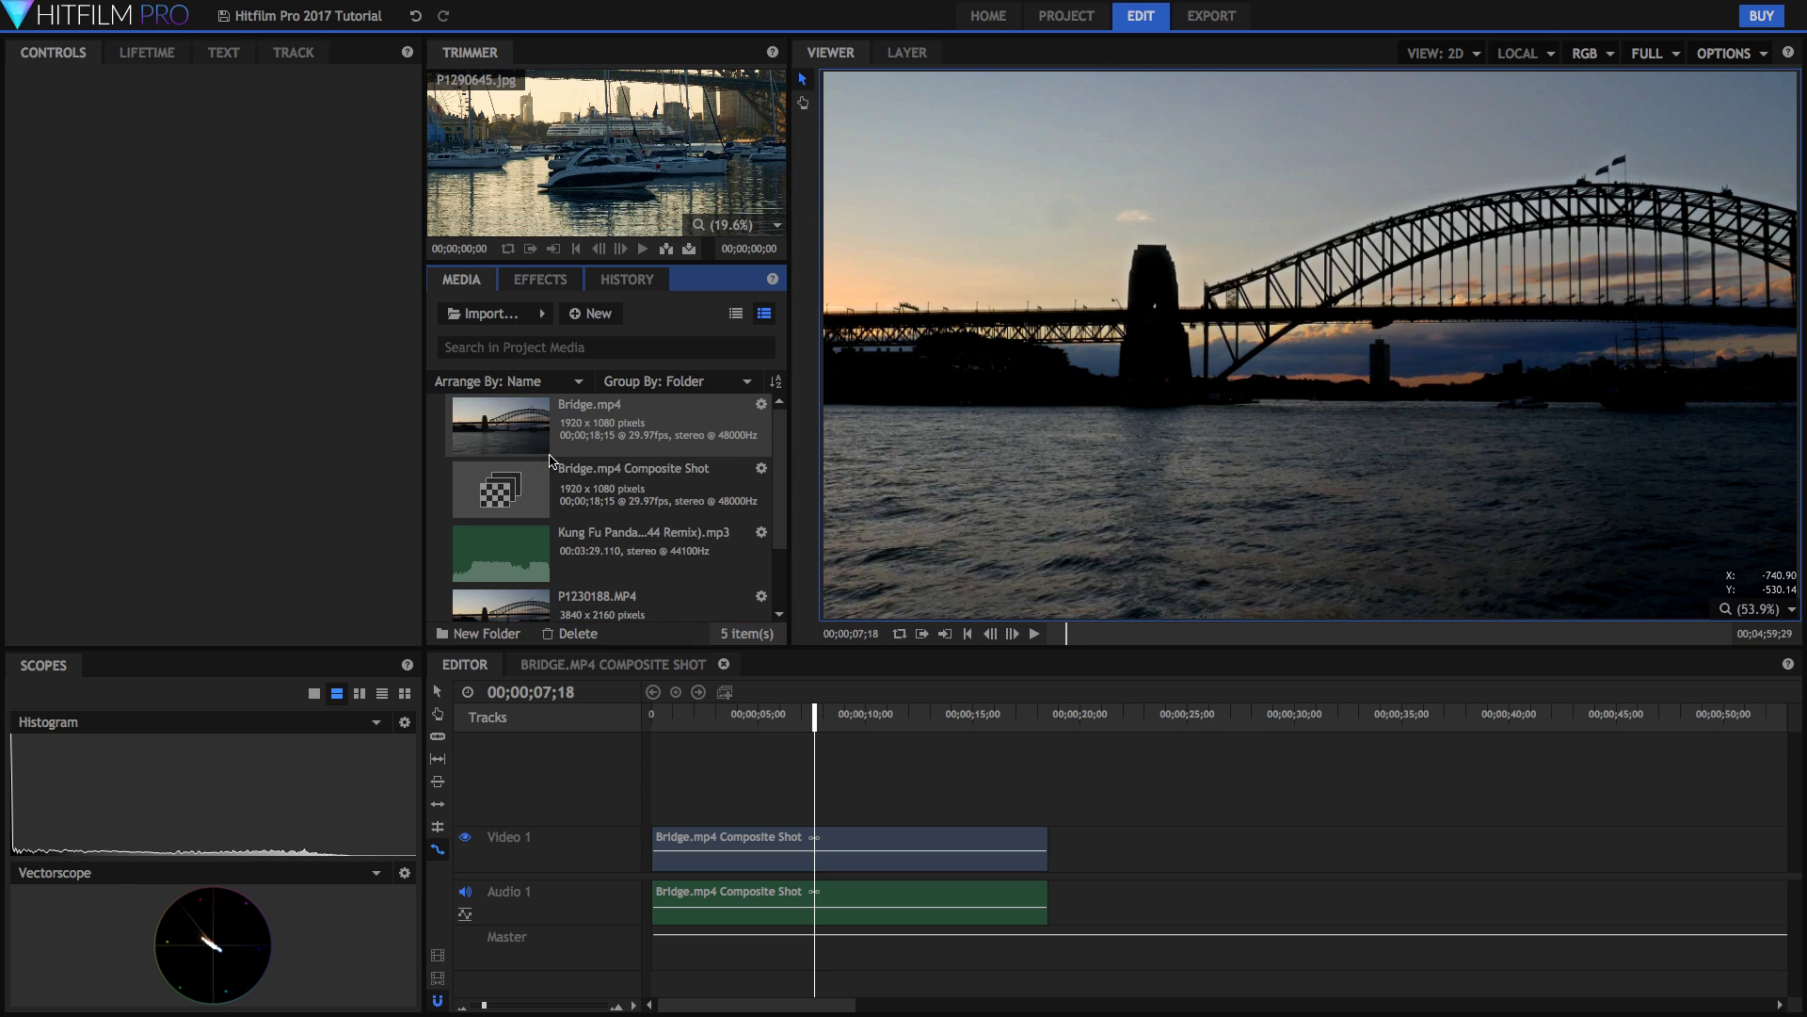
pyautogui.scroll(-2, 551, 462)
pyautogui.moveTo(513, 585); pyautogui.dragTo(719, 795)
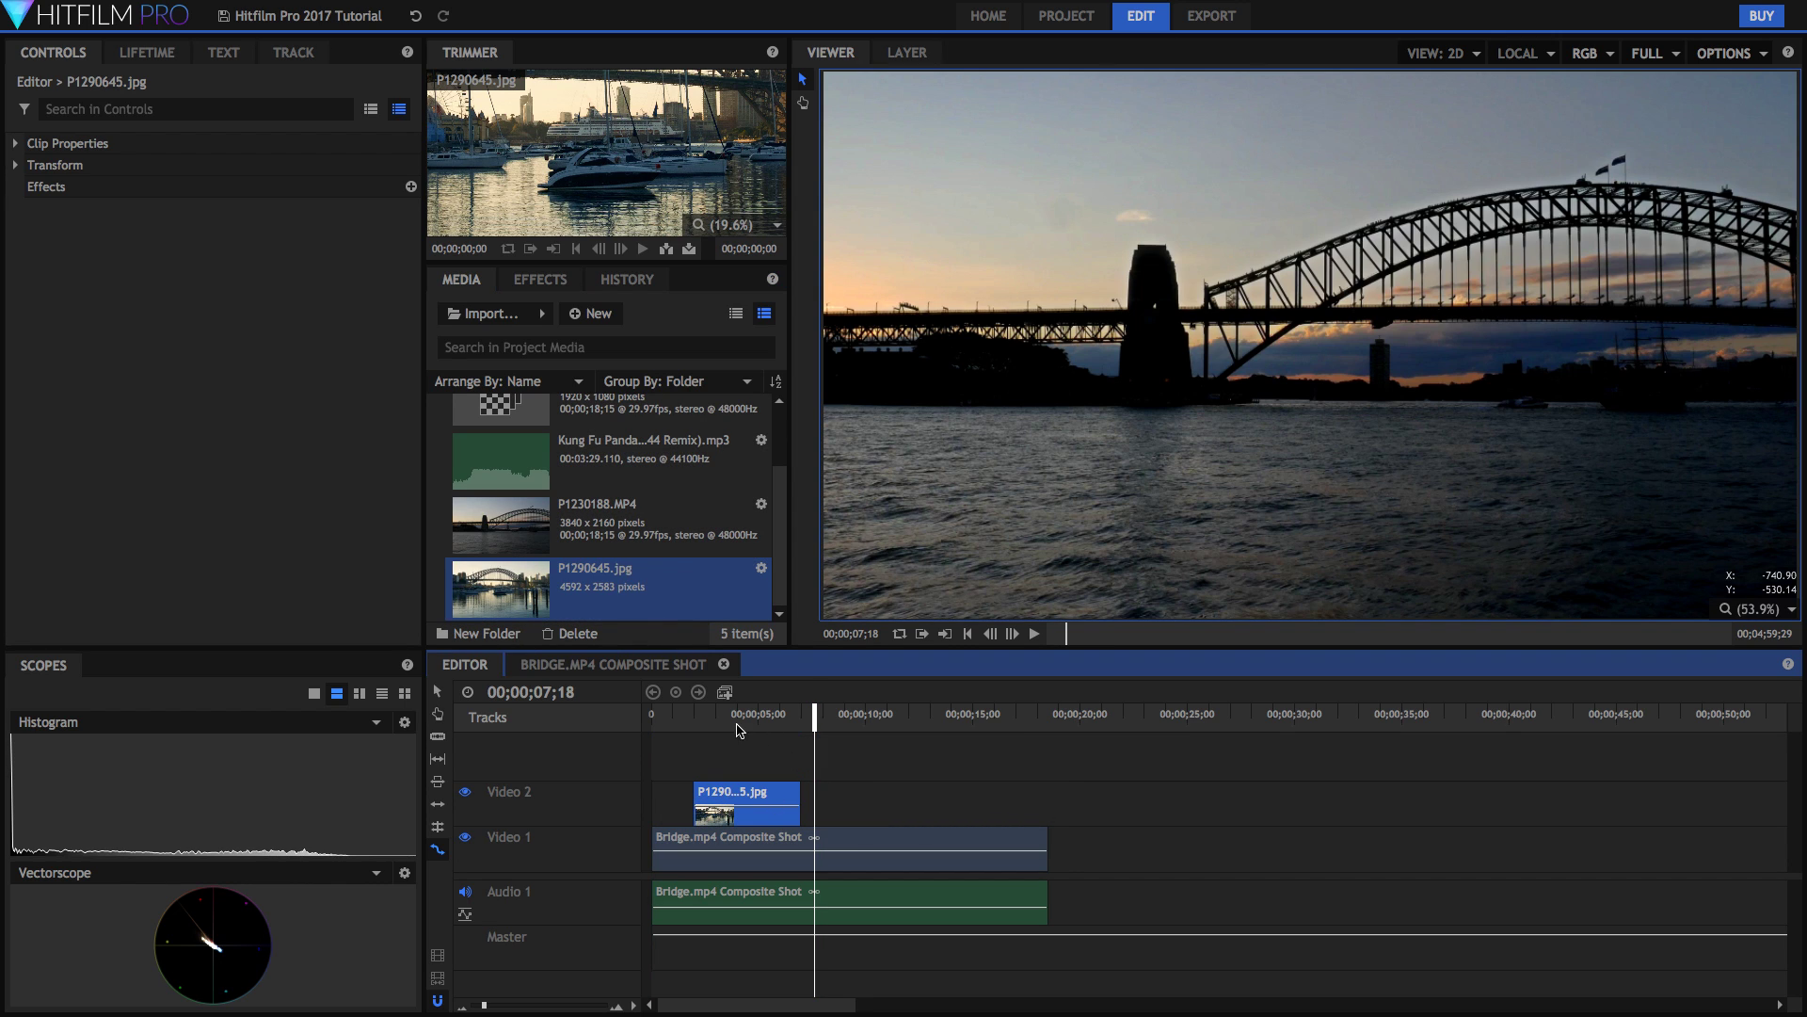
pyautogui.moveTo(695, 723); pyautogui.dragTo(821, 719)
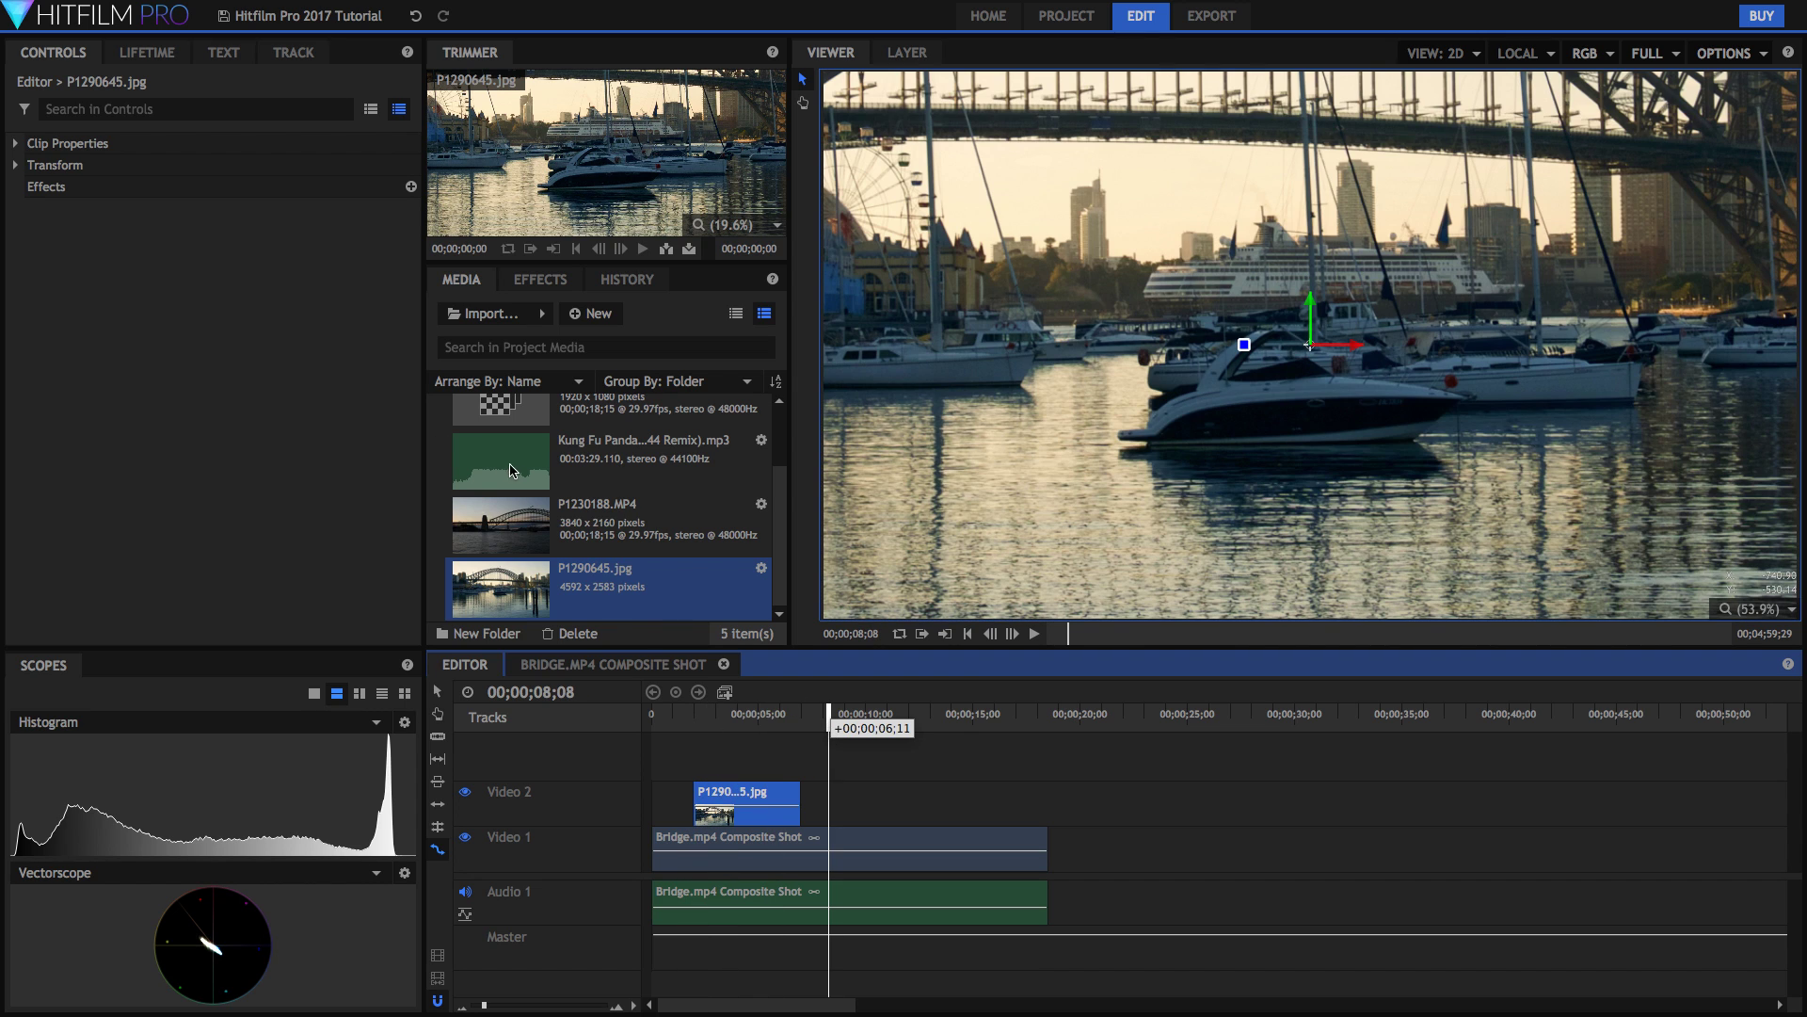
pyautogui.scroll(2, 643, 534)
# - Insert an audio track named Music and put the Kung Fu Panda - Oogway Ascends mp3 on it
pyautogui.click(561, 543)
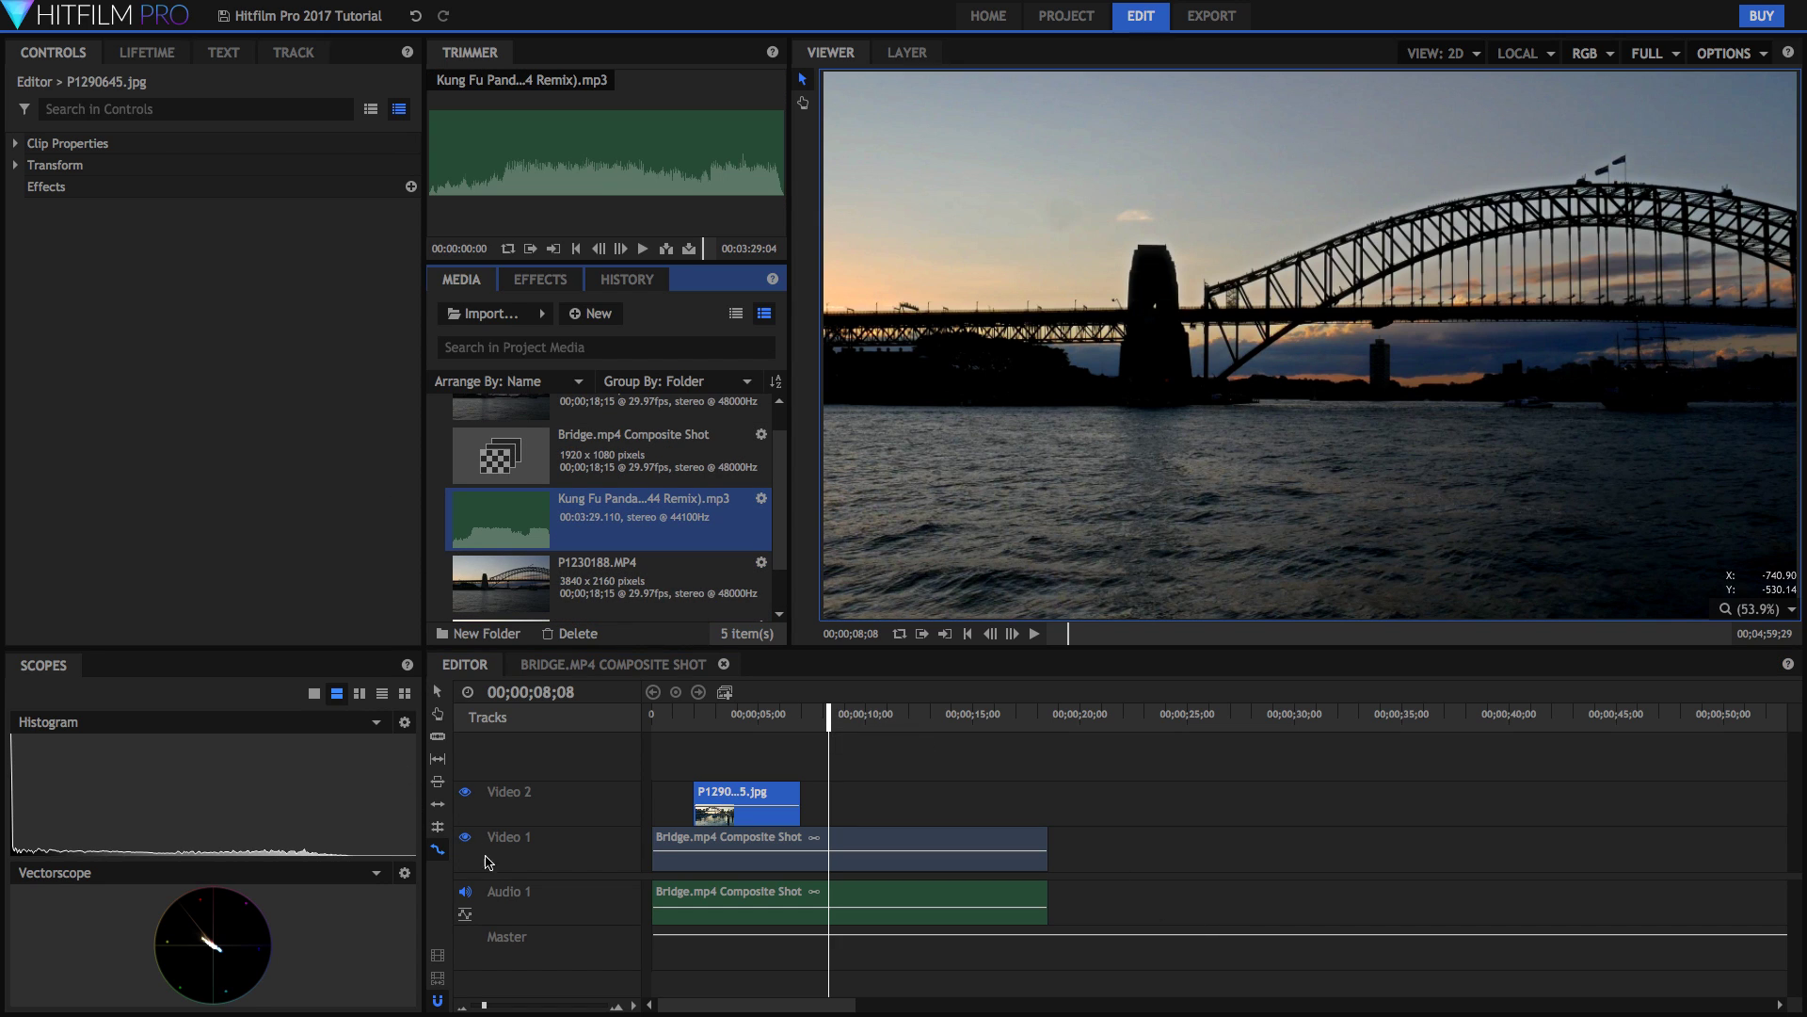
pyautogui.rightClick(502, 899)
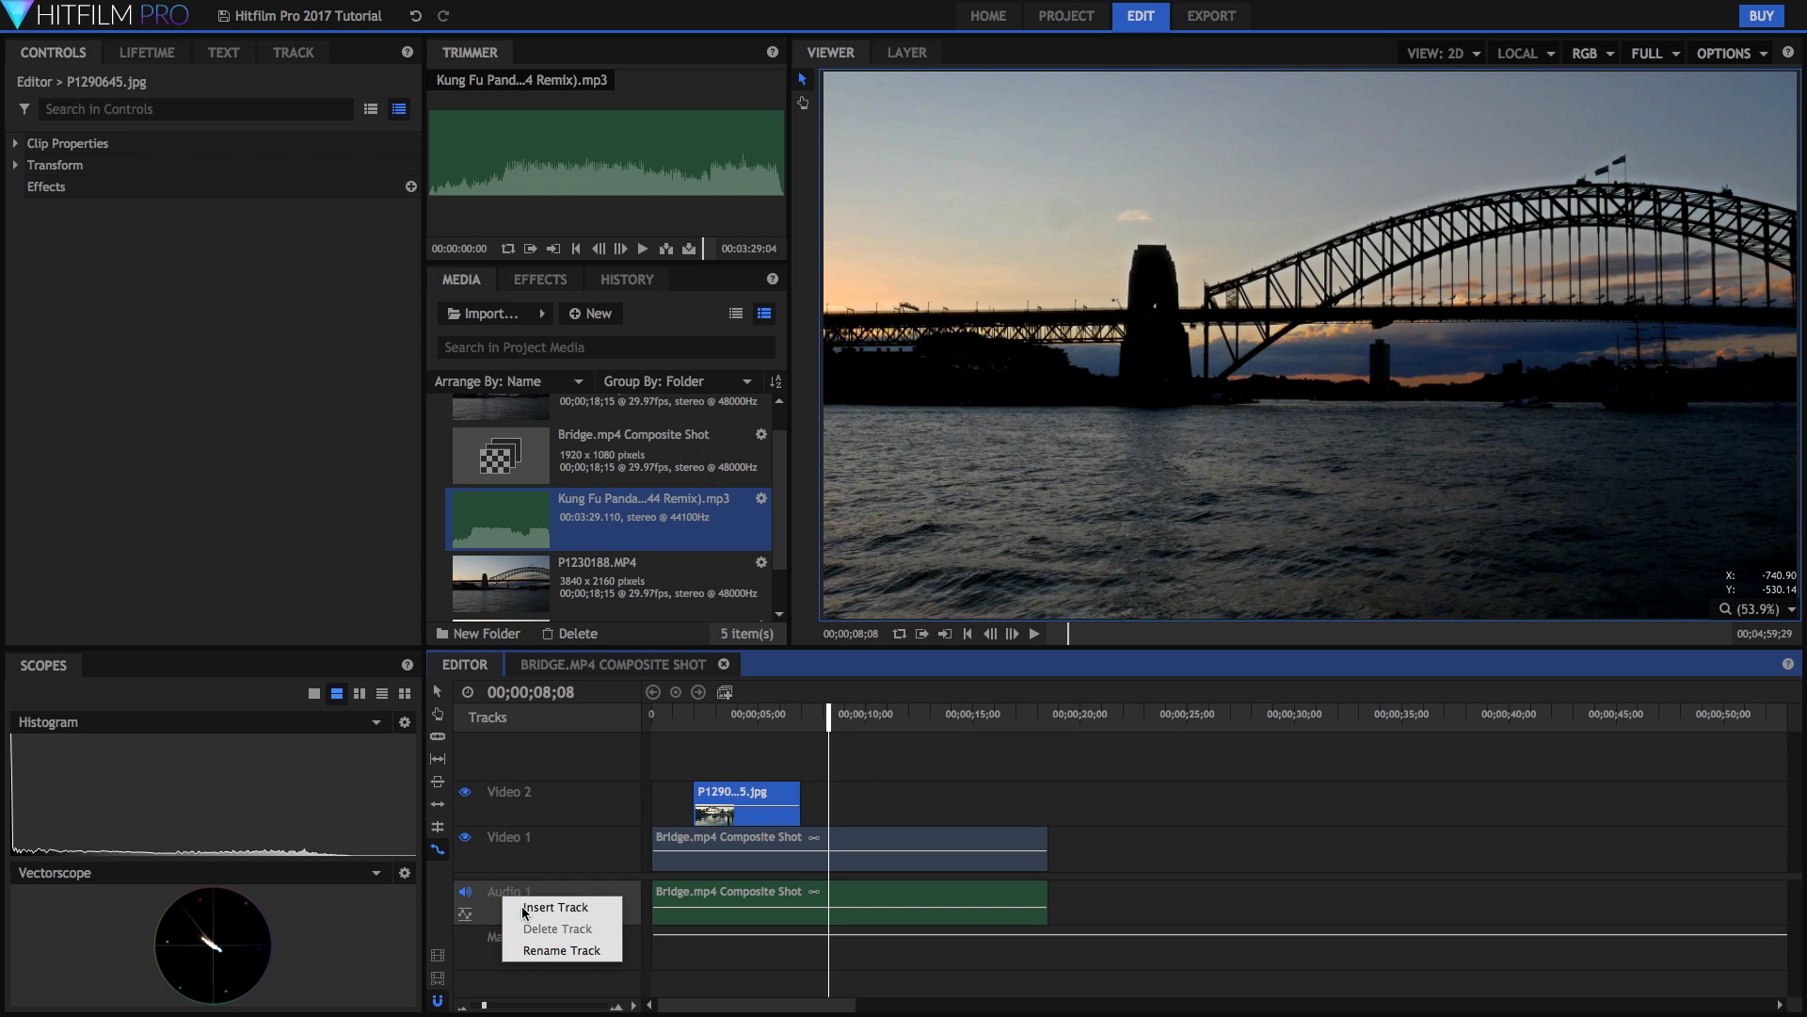
pyautogui.click(527, 908)
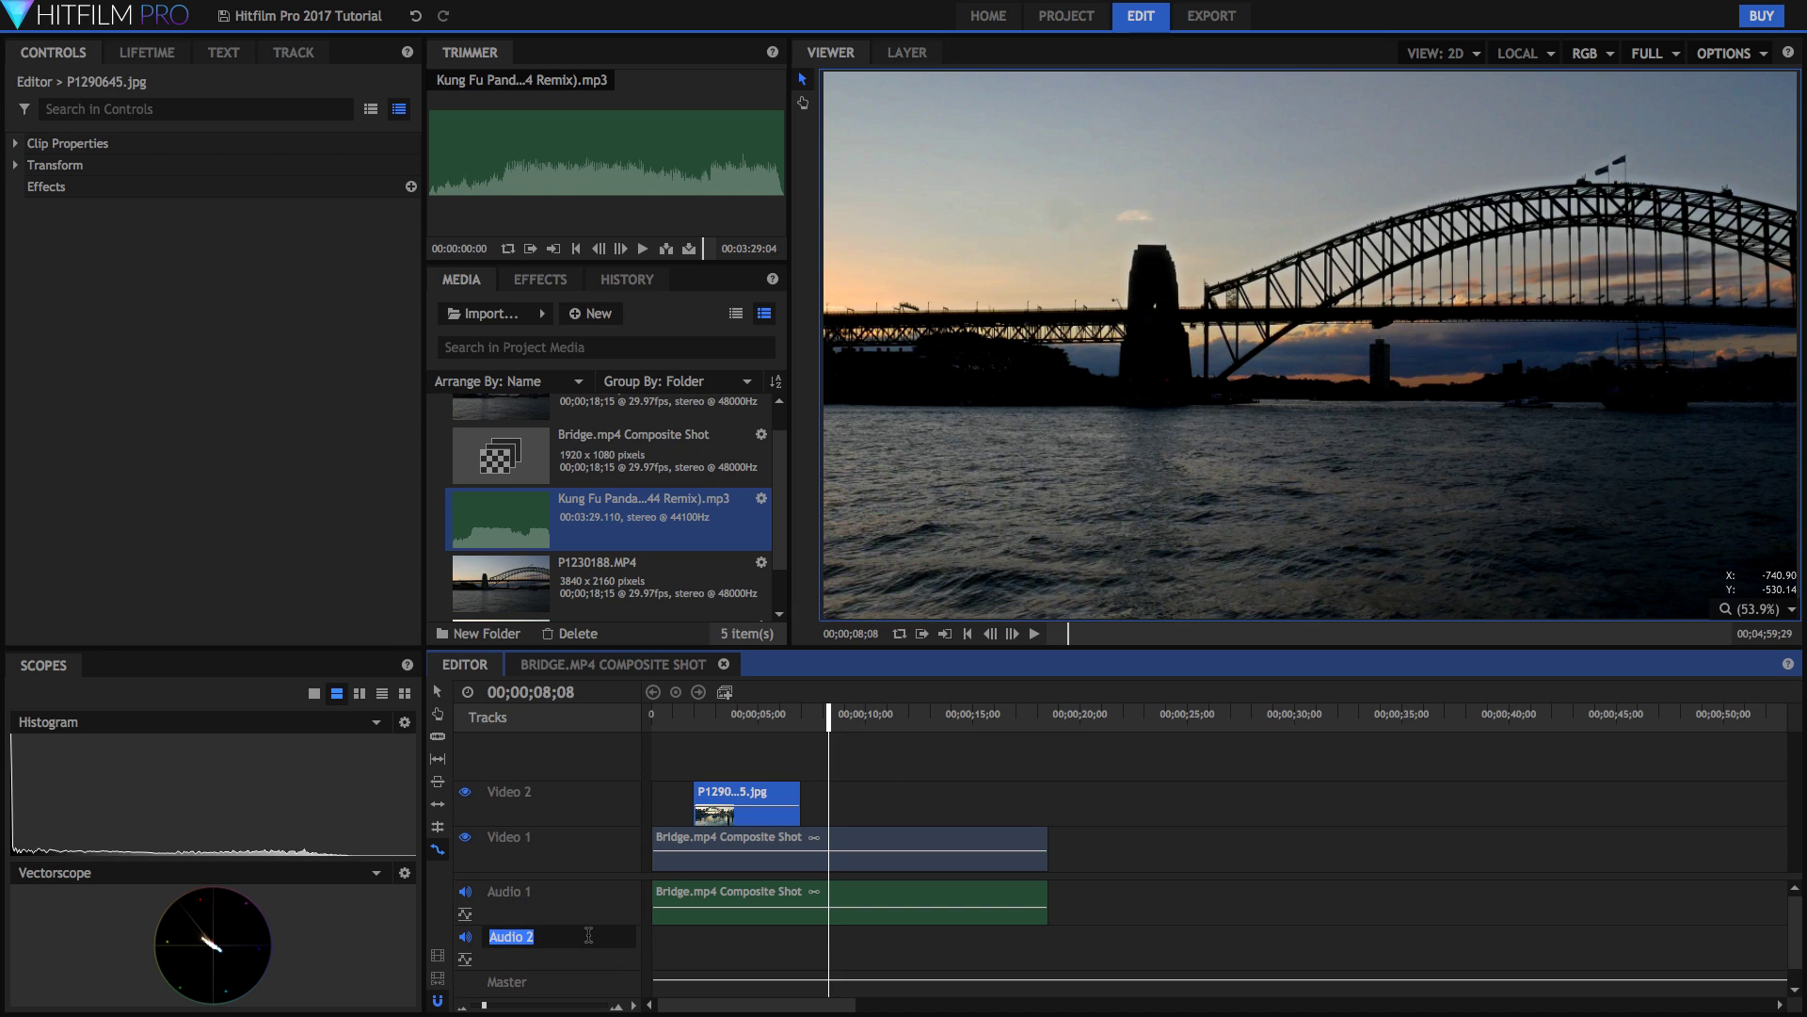
pyautogui.write('Music')
pyautogui.press('Return')
pyautogui.moveTo(489, 522); pyautogui.dragTo(659, 961)
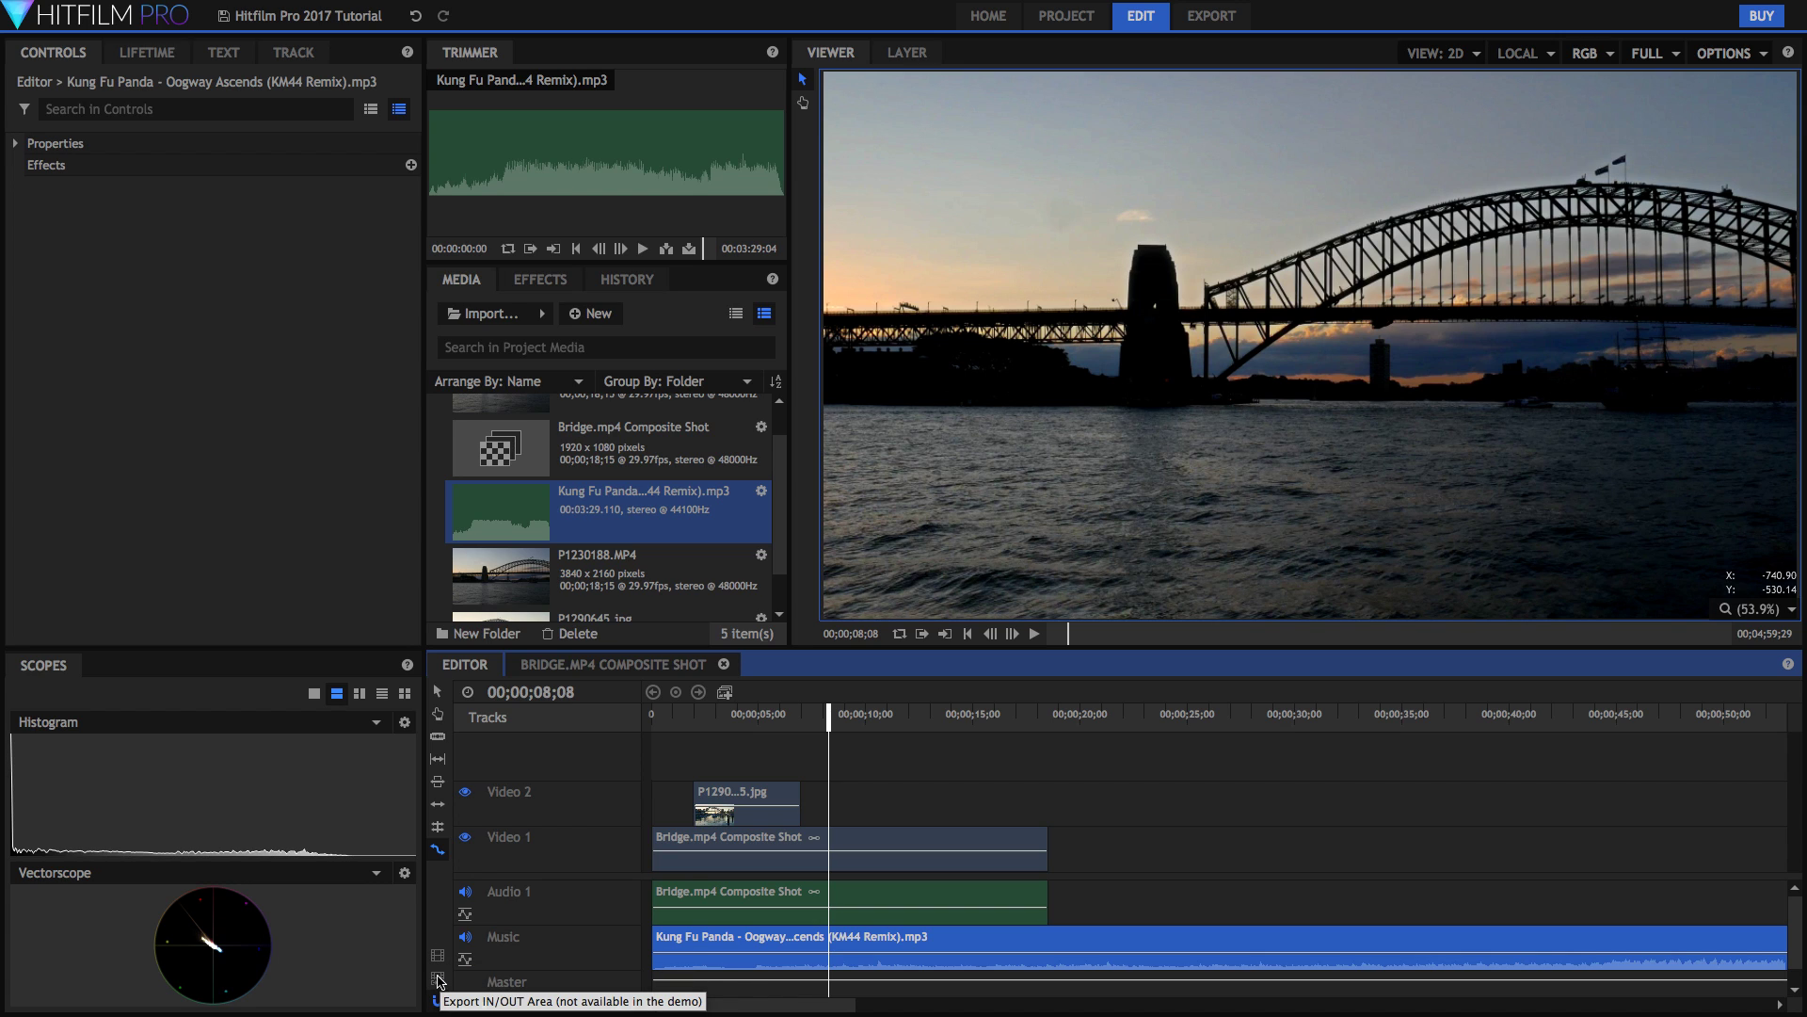
# - View the Export page's demo-mode notice, then return to the Edit workspace
pyautogui.click(1223, 18)
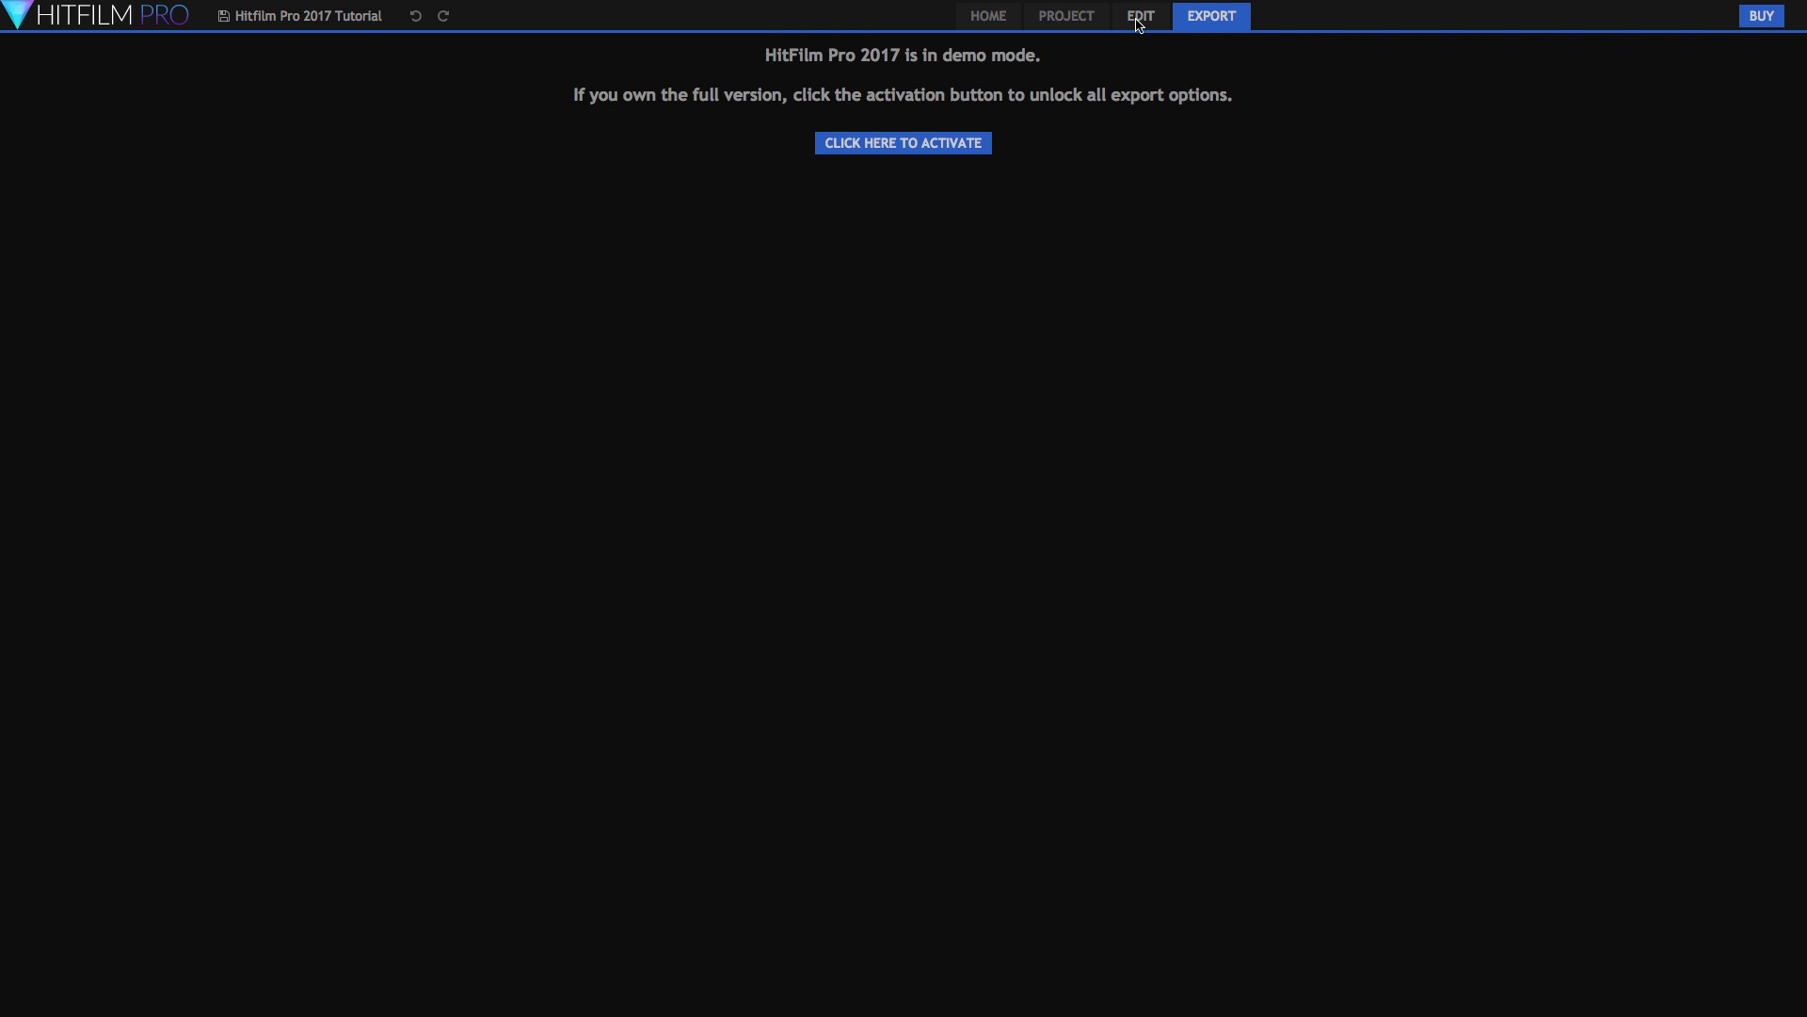
pyautogui.click(1139, 19)
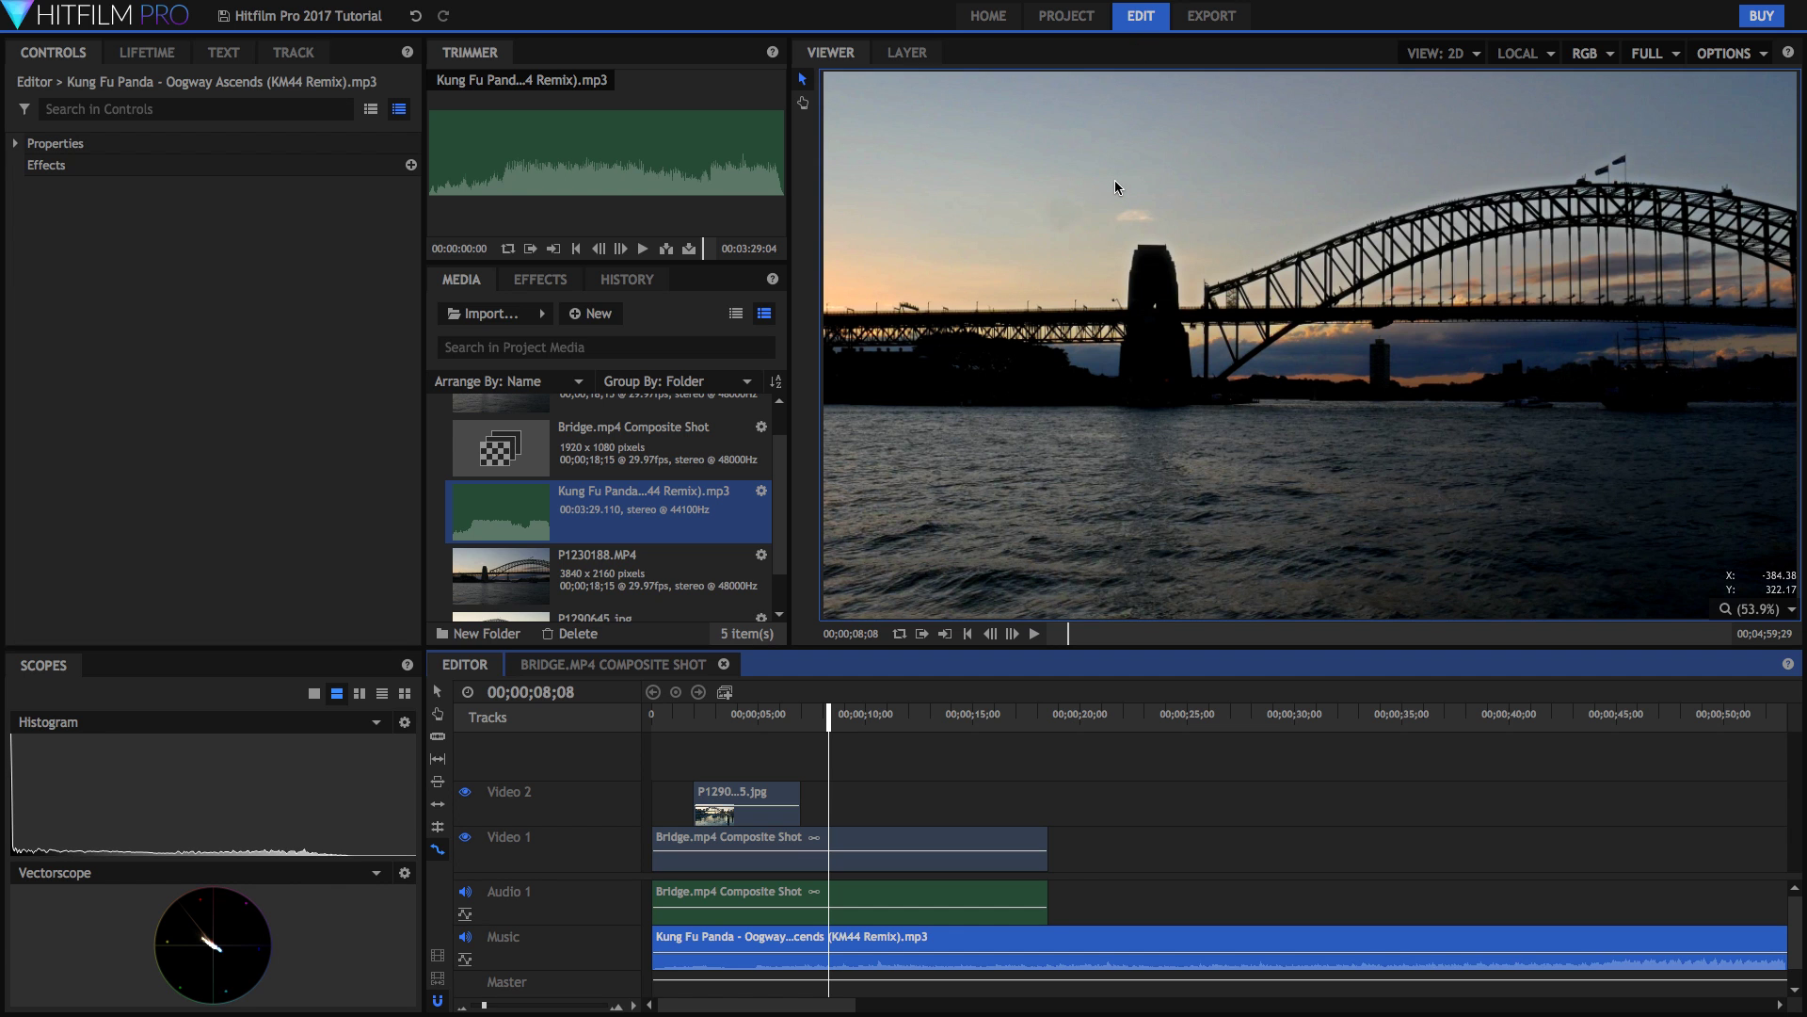